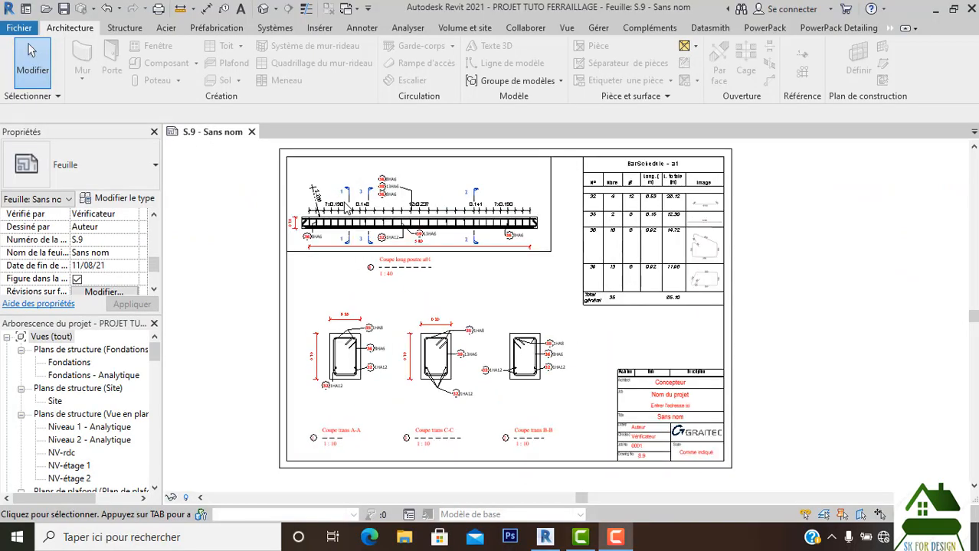
Step: Open the default 3D view and select the unreinforced 20X30 beam adjoining the already reinforced beam on the intermediate level
scroll(343, 204, up, 1)
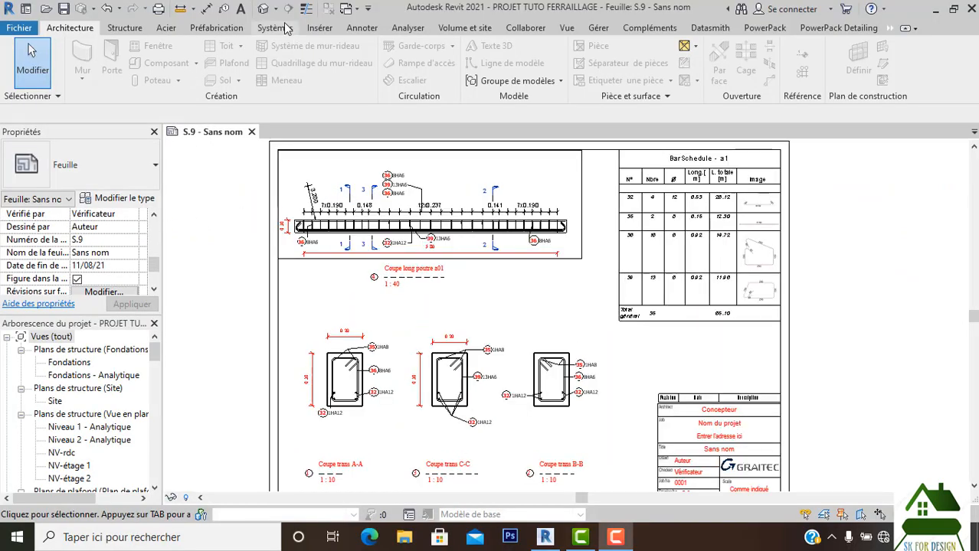
click(262, 8)
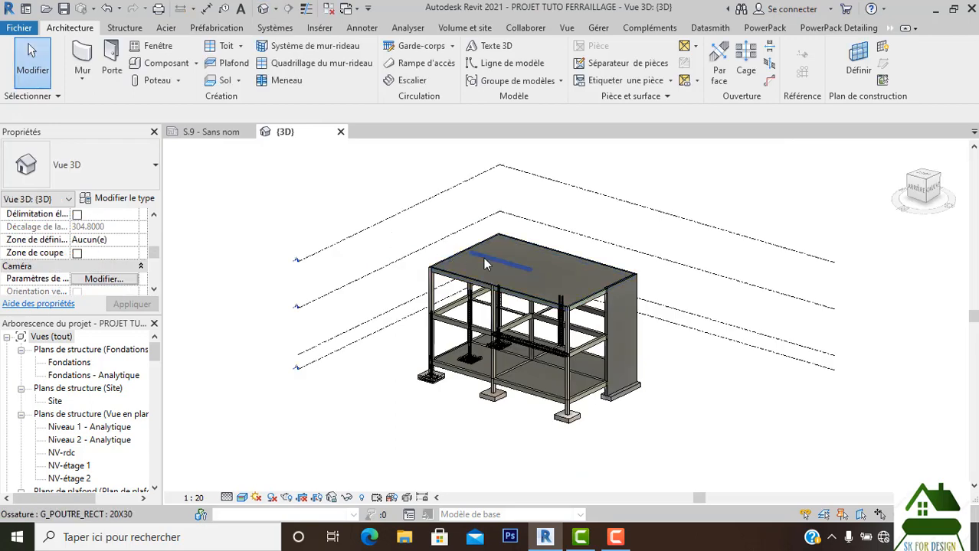
drag(921, 181, 919, 181)
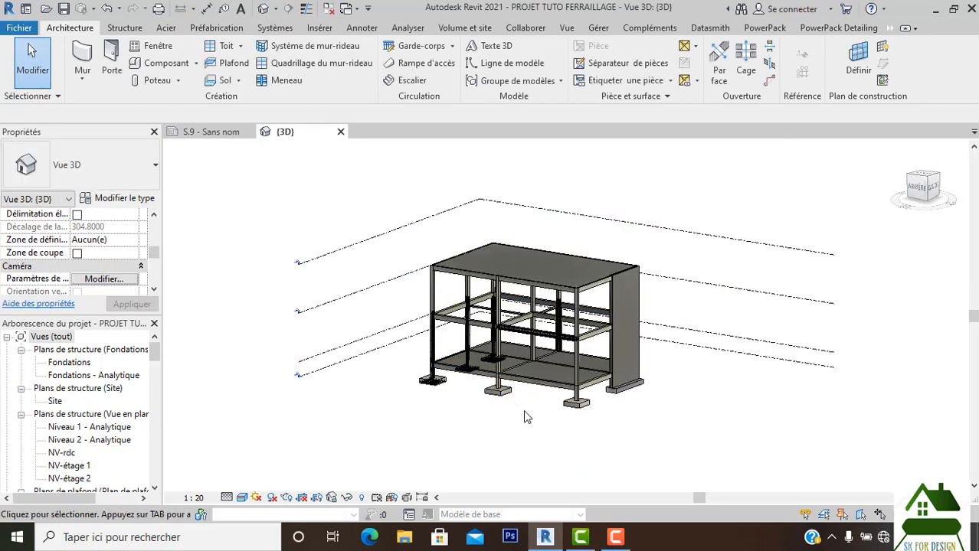
scroll(524, 411, up, 3)
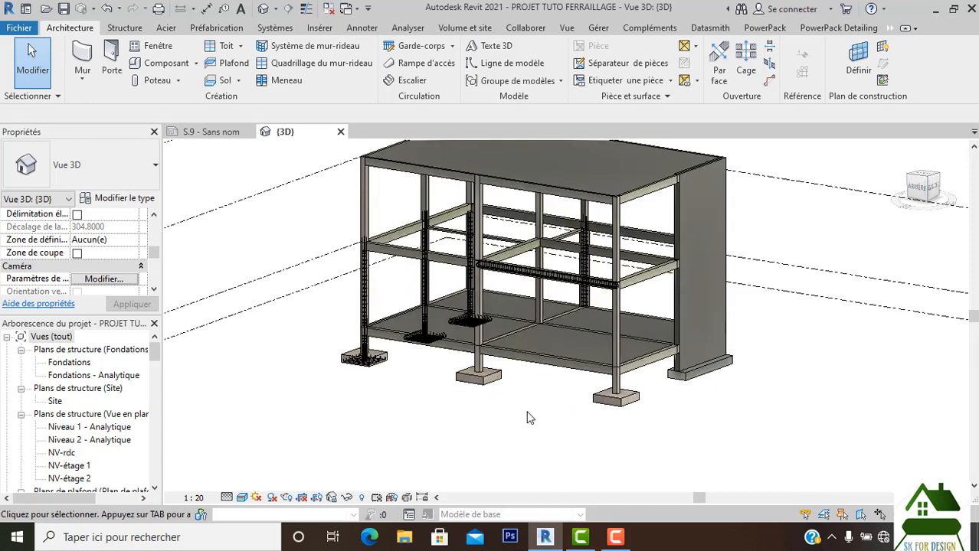
click(922, 187)
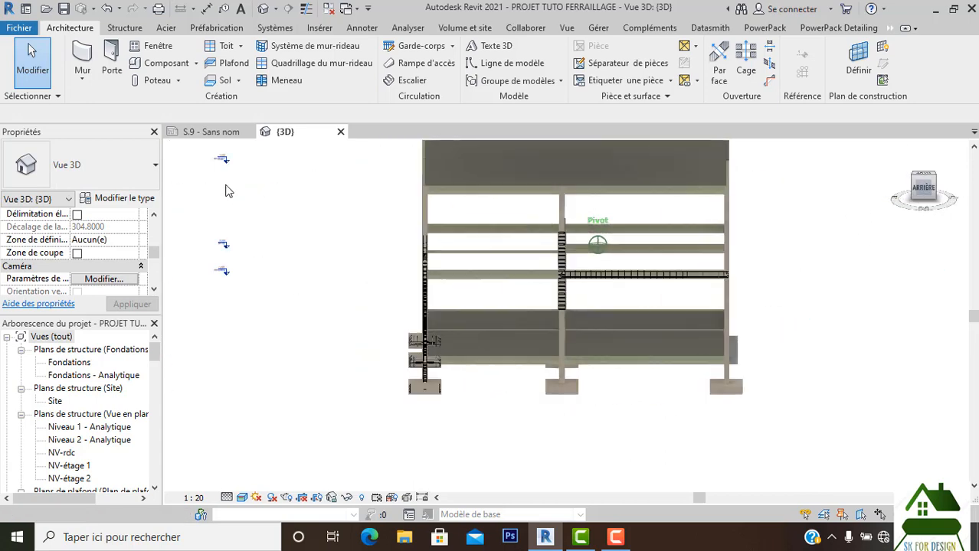
shift+middle_drag(225, 191, 304, 189)
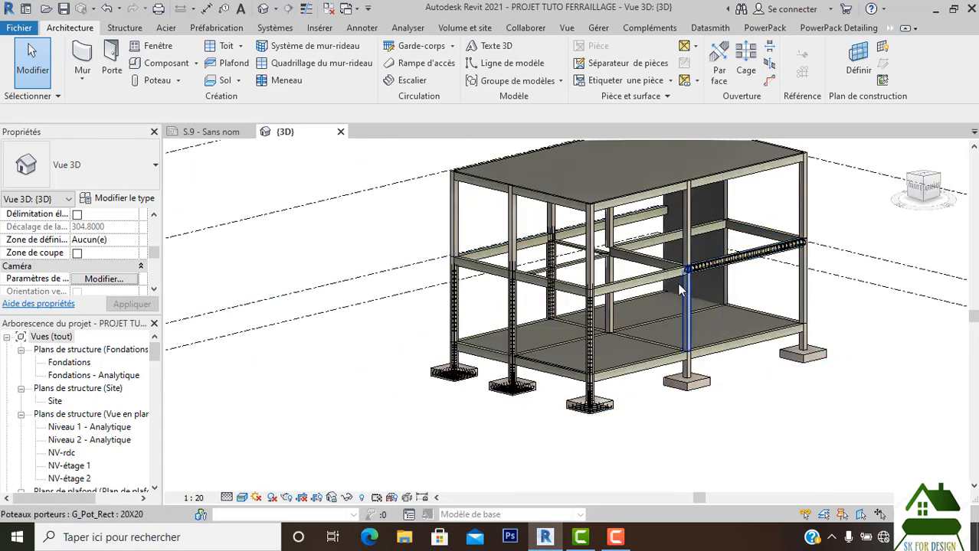
scroll(658, 278, up, 3)
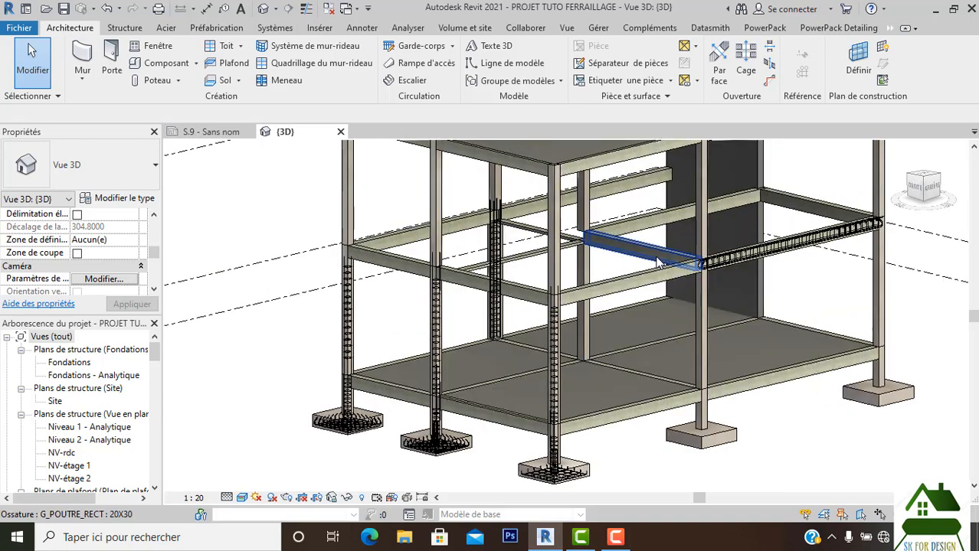
scroll(658, 262, up, 5)
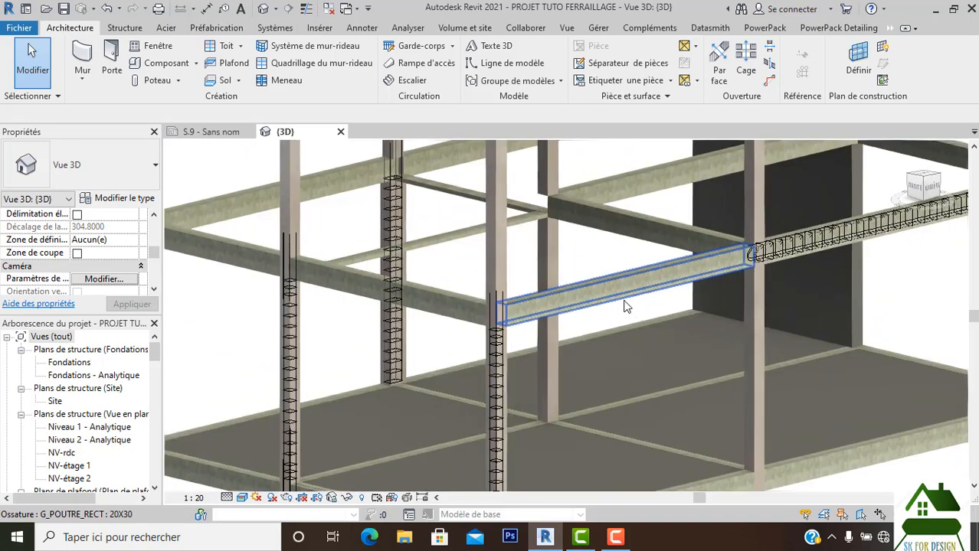
scroll(579, 269, up, 3)
scroll(590, 262, down, 3)
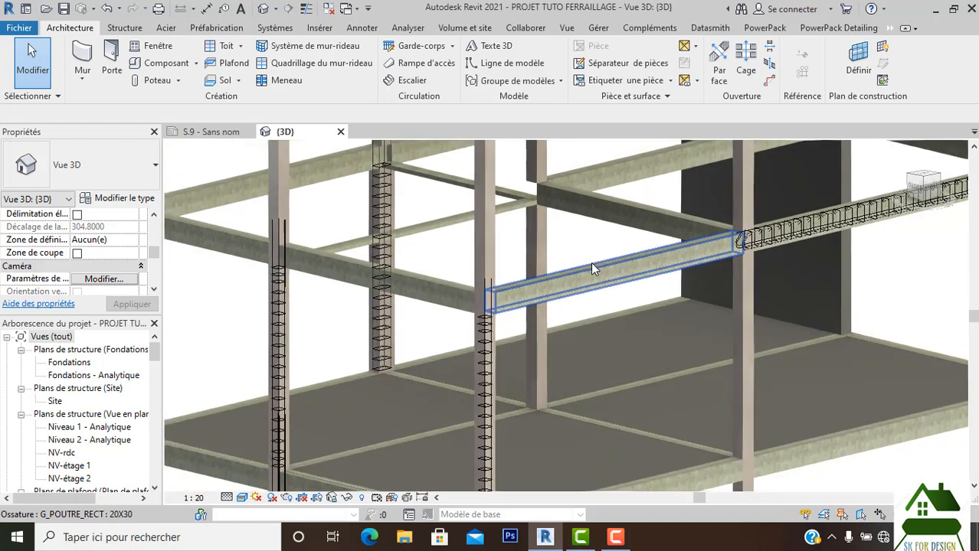
click(601, 275)
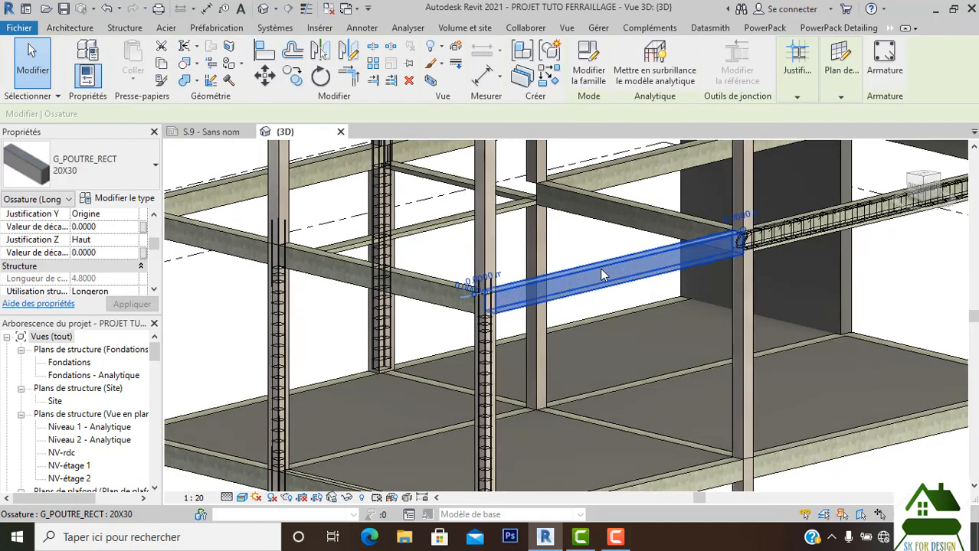
Step: Open the beam's main reinforcement settings (Armatures principales) with the PowerPack detailing tools
scroll(601, 275, down, 3)
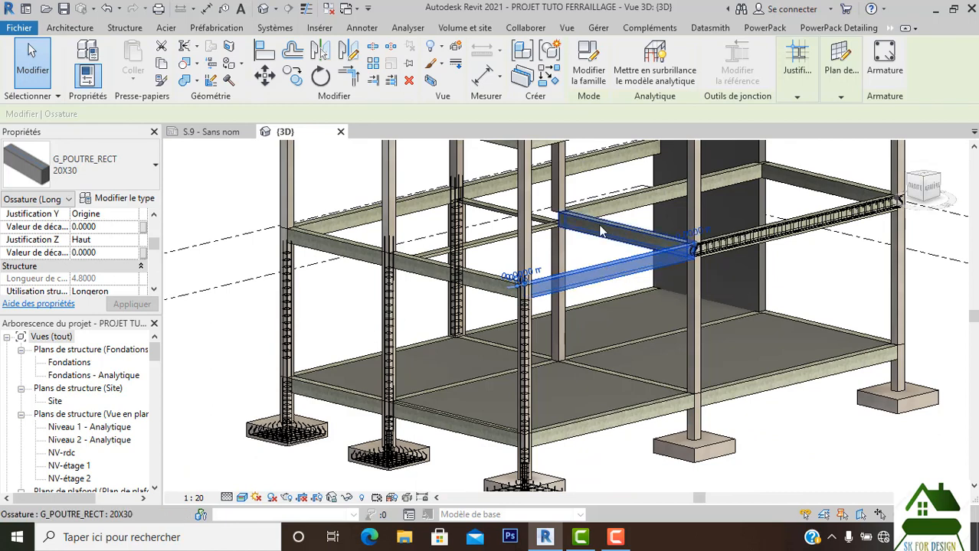
ctrl+click(498, 236)
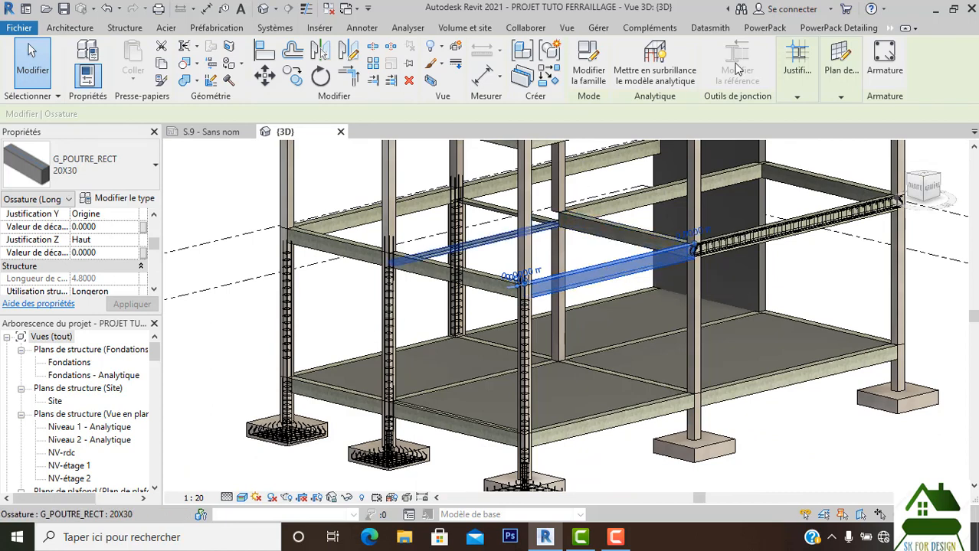
click(831, 30)
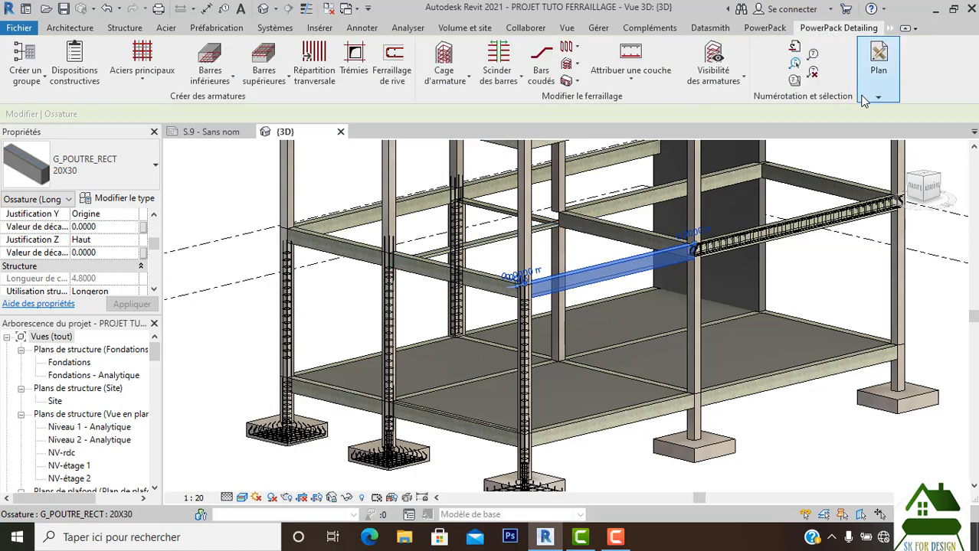
click(879, 77)
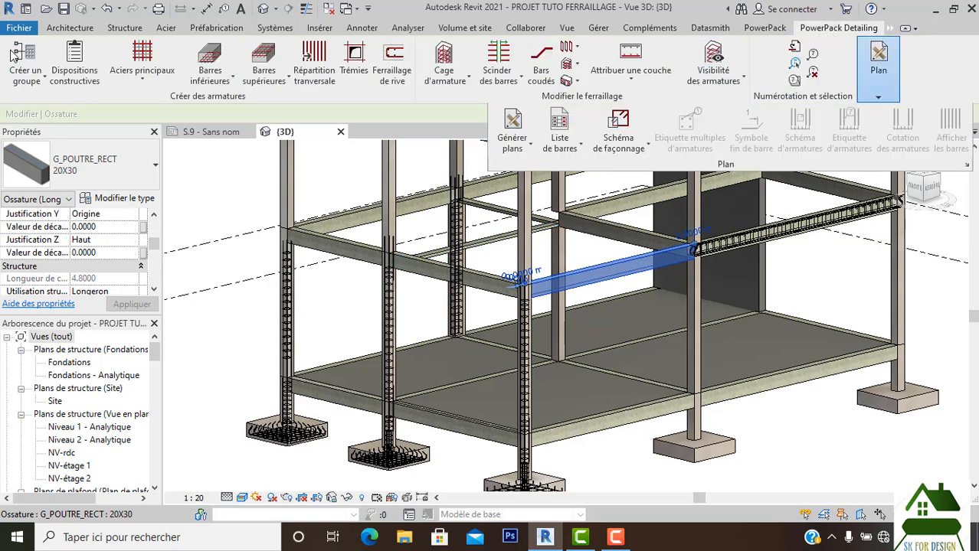
click(143, 73)
click(171, 105)
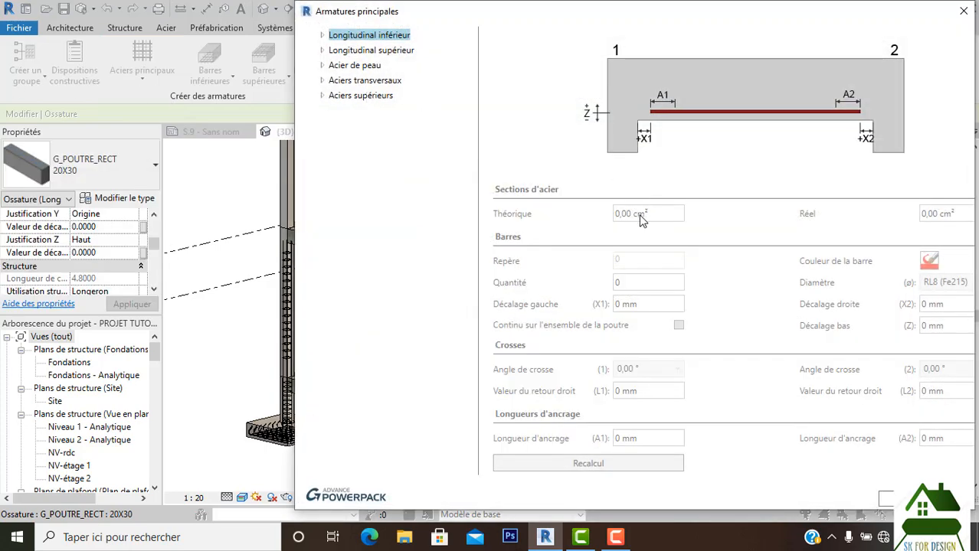
Step: Add a bar layer (Lit 1) to Travée 1 of the upper longitudinal reinforcement
drag(425, 16, 395, 26)
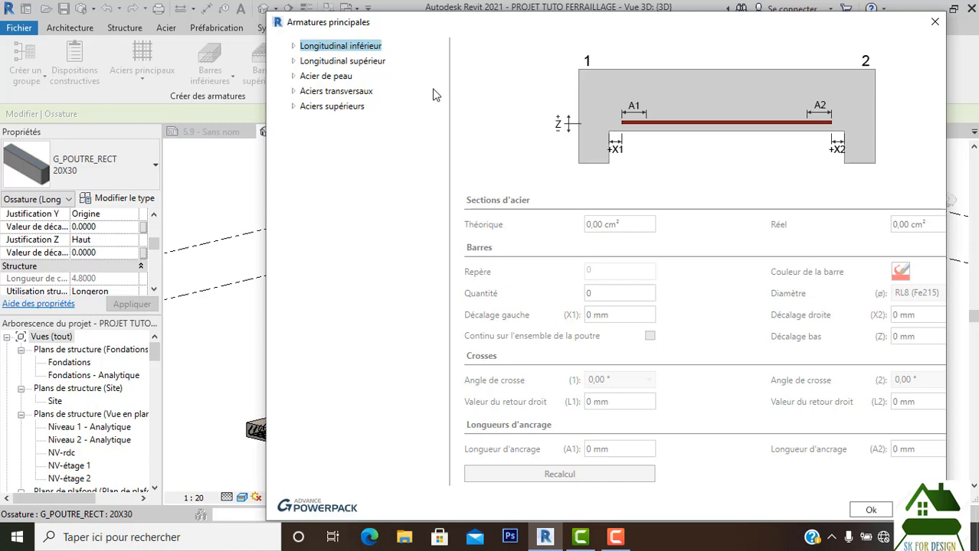
click(373, 61)
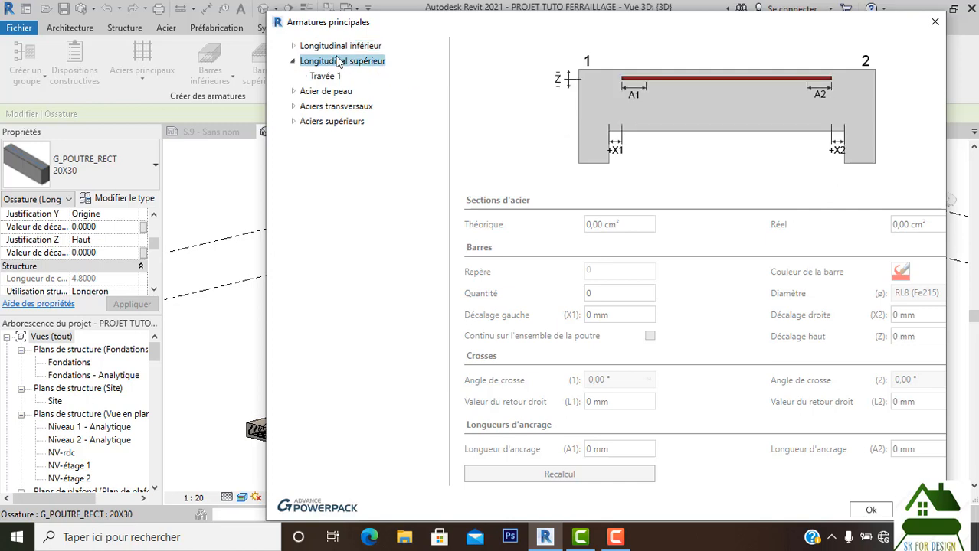
click(328, 77)
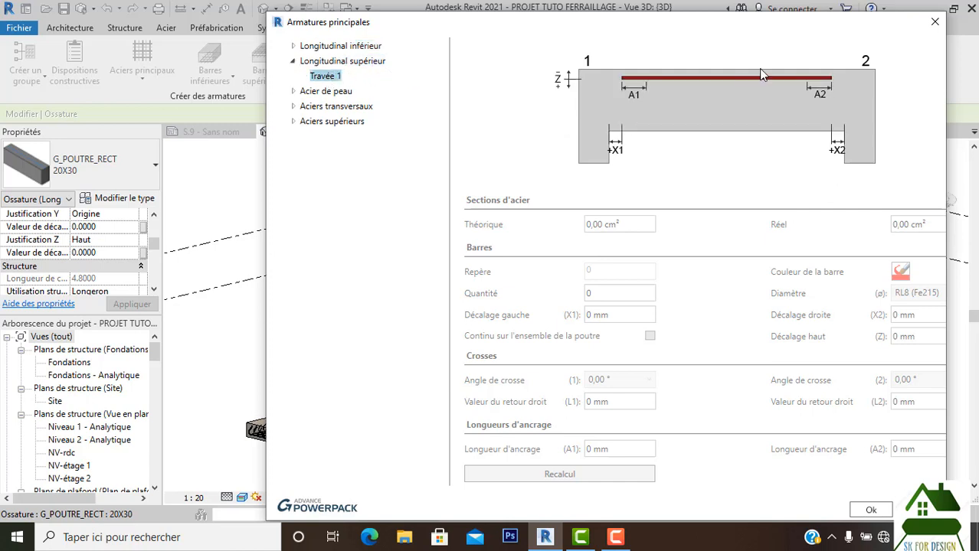
mouse_move(331, 78)
click(351, 76)
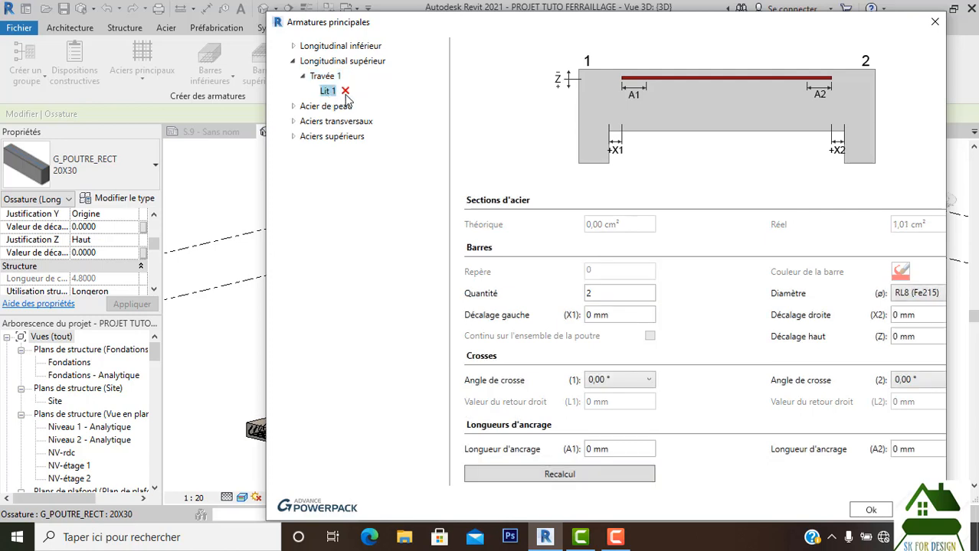
double_click(601, 294)
click(928, 381)
click(928, 381)
drag(743, 33, 716, 36)
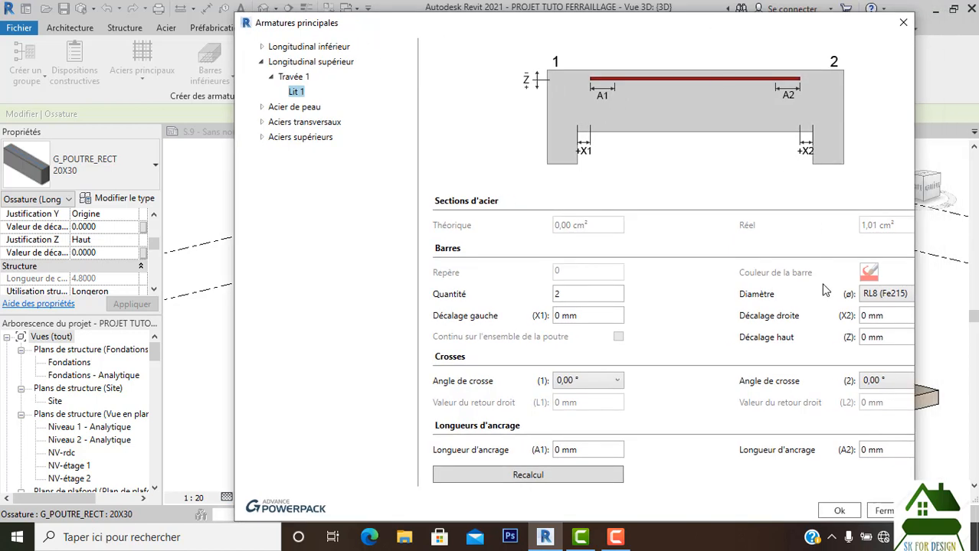
Step: Review the skin, transverse, support and lower longitudinal reinforcement categories, and close the settings without applying them
click(292, 109)
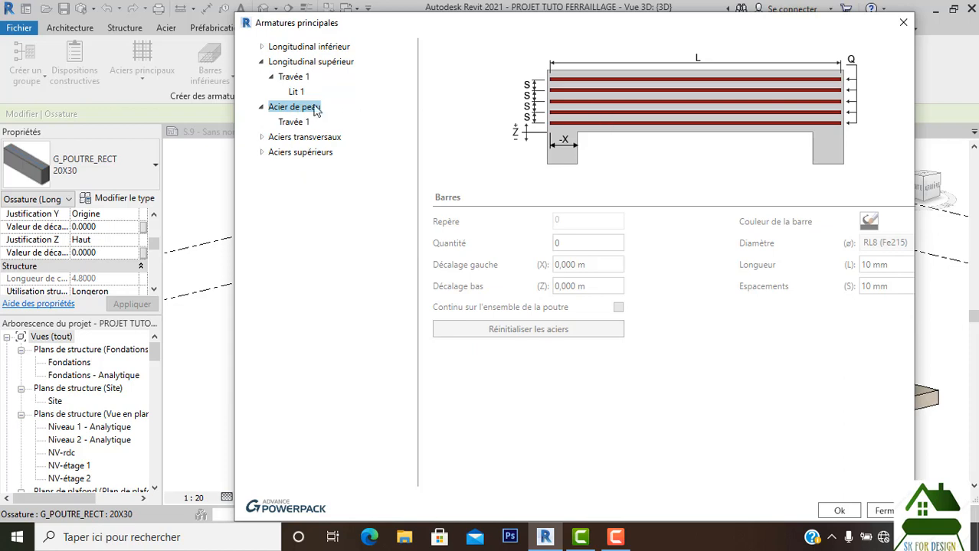
click(313, 141)
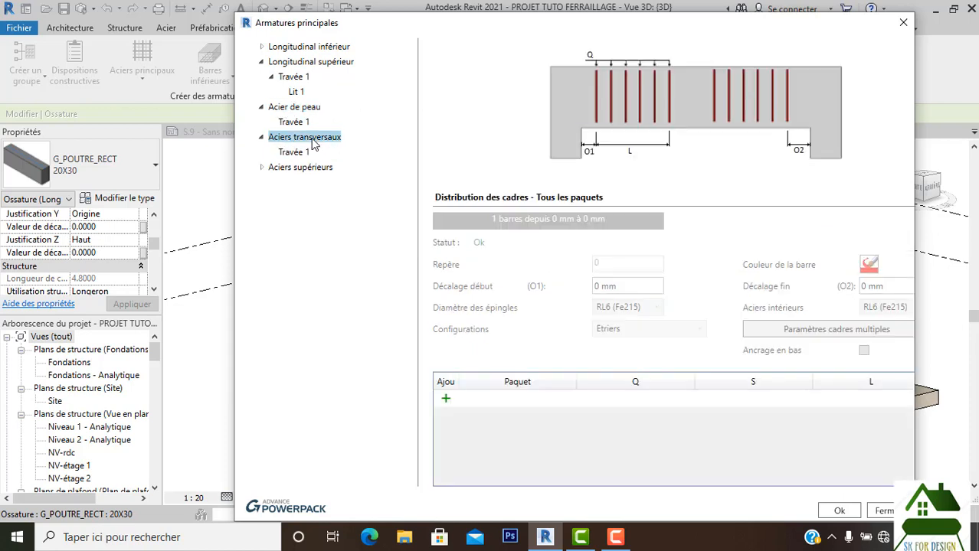
click(308, 168)
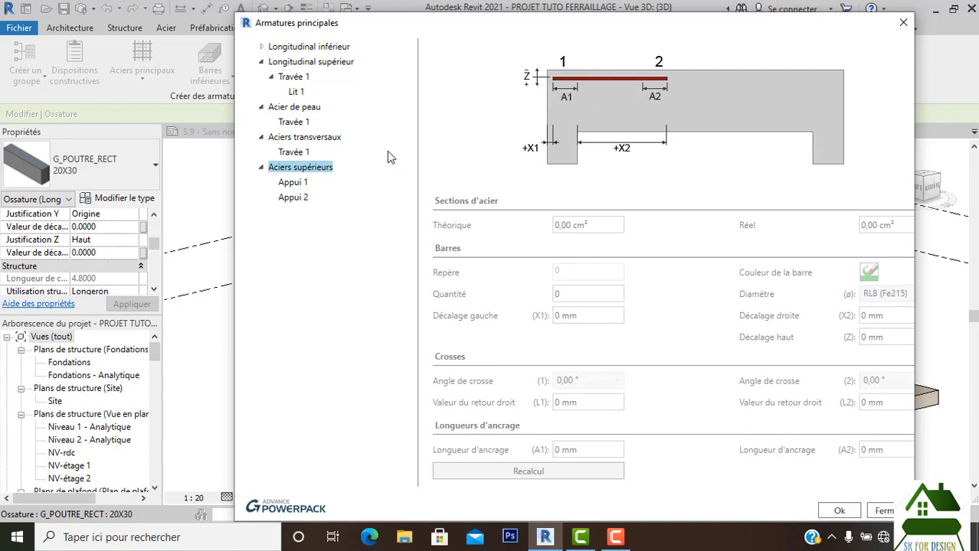
click(294, 182)
click(298, 196)
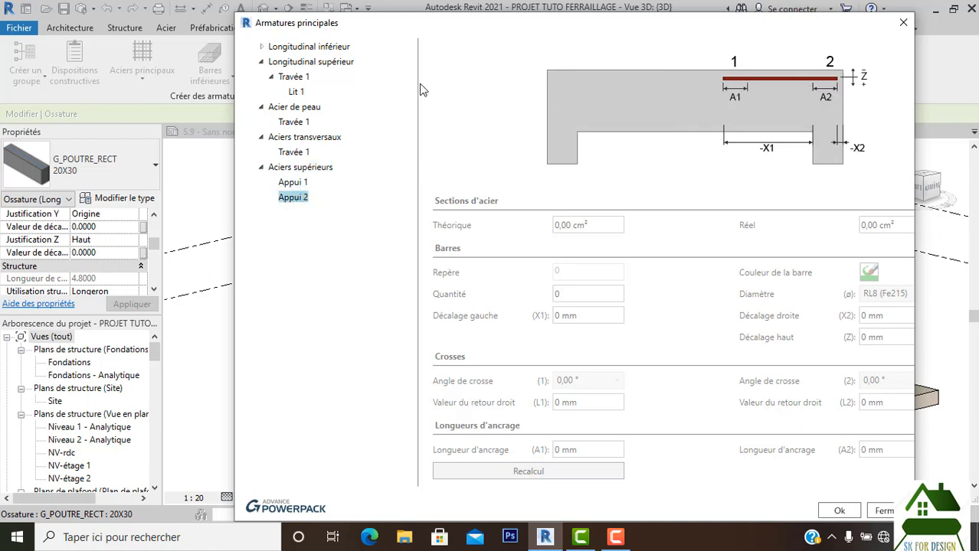
click(317, 47)
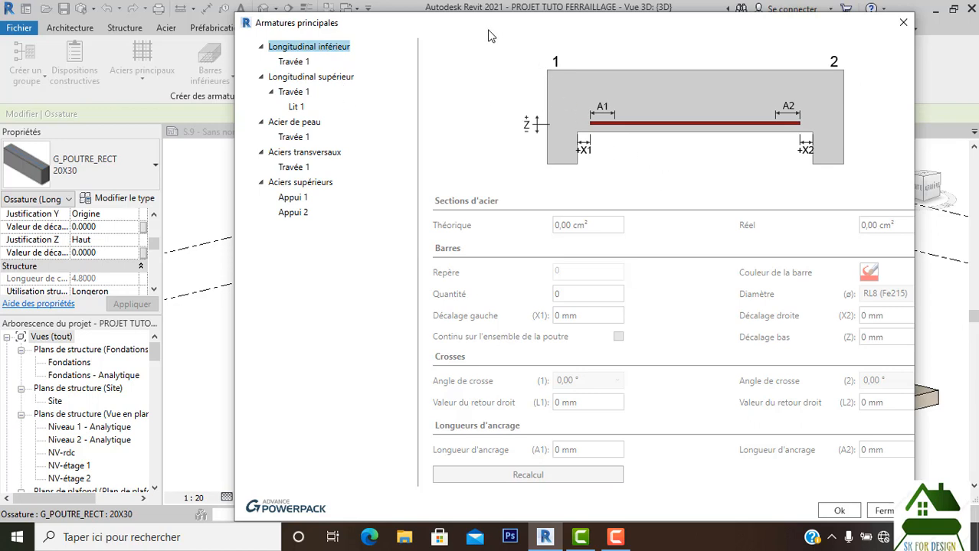
drag(491, 36, 475, 24)
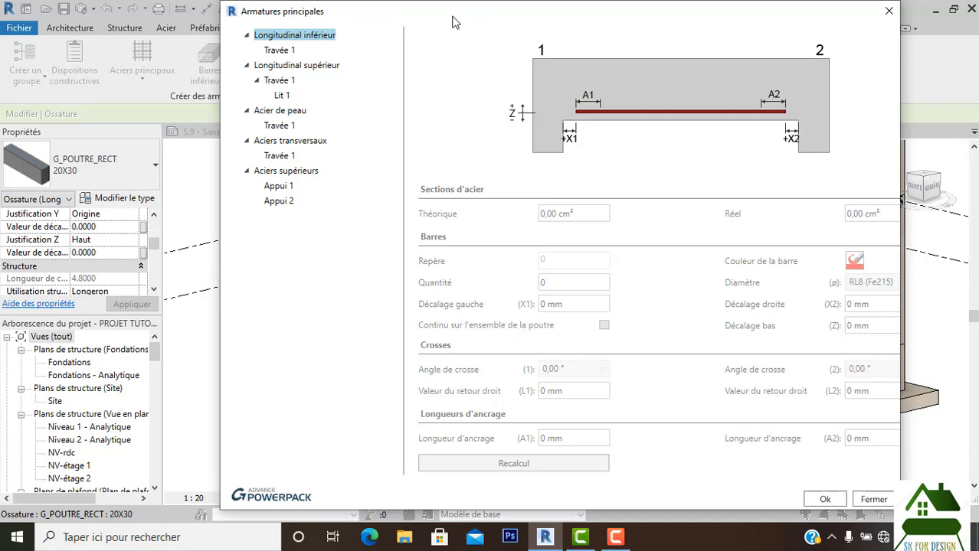
drag(452, 27, 408, 26)
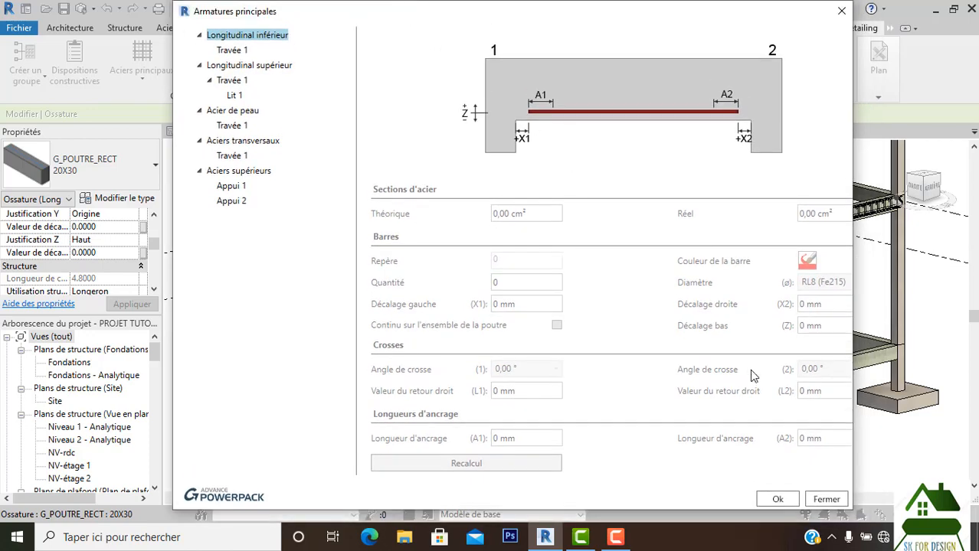
click(824, 500)
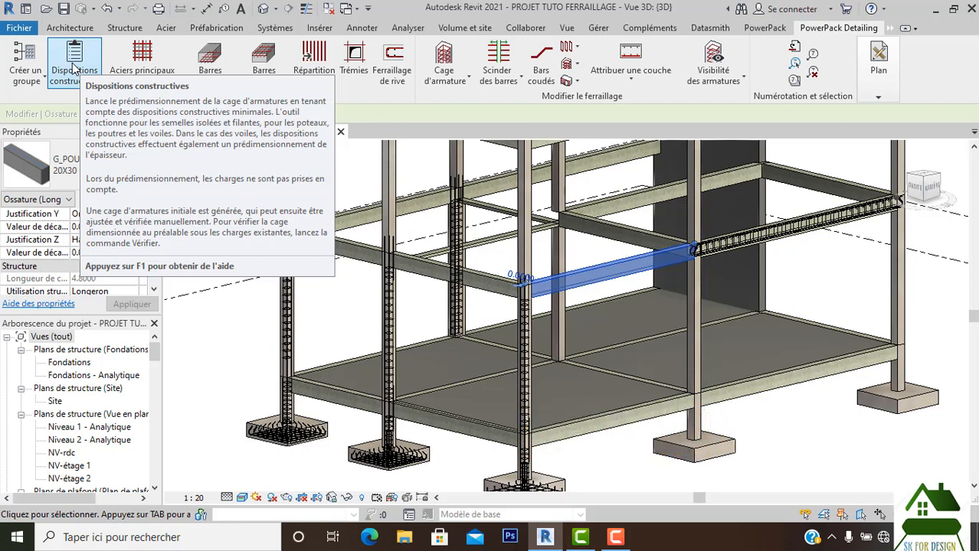
Step: Generate the selected beam's rebar cage with Dispositions constructives, dismiss the calculation status and clear the selection
click(74, 69)
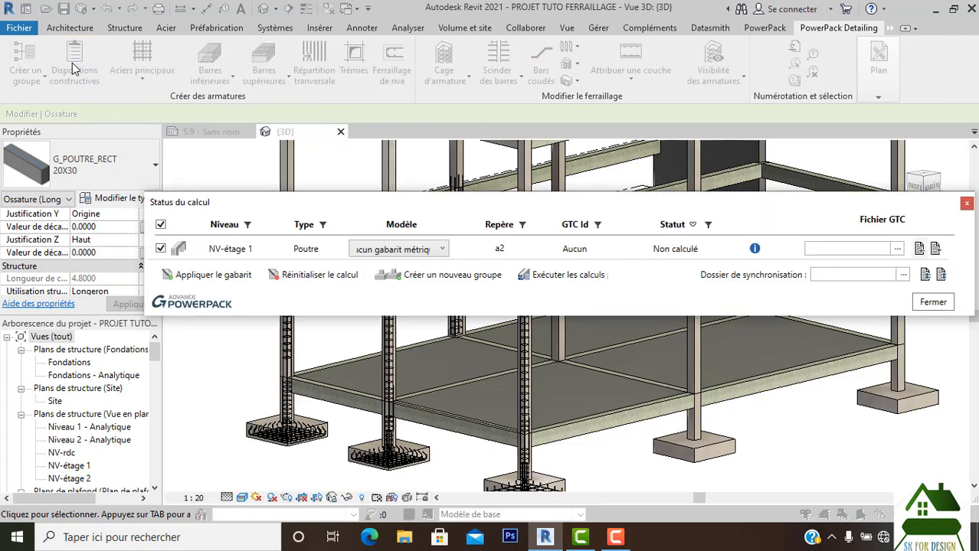
click(966, 205)
scroll(665, 306, up, 5)
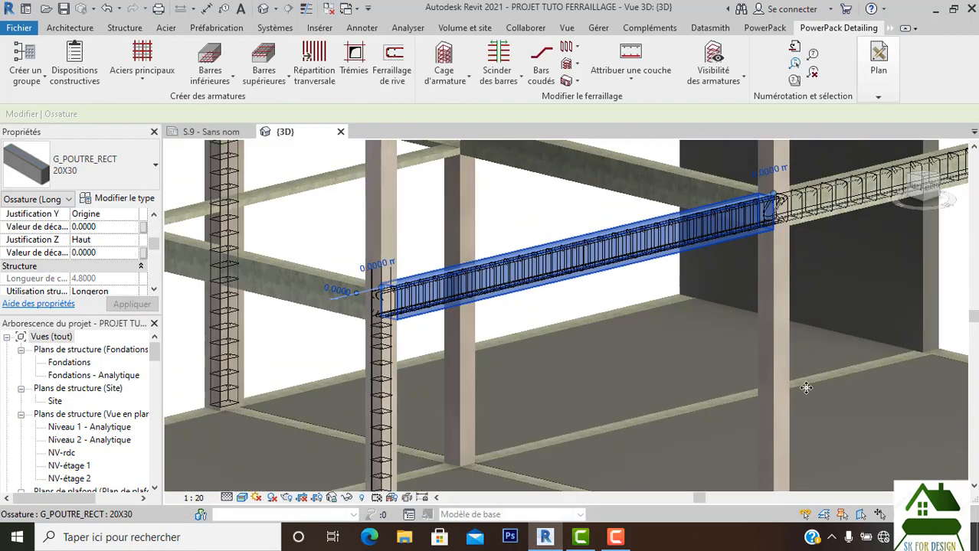
middle_drag(806, 388, 674, 351)
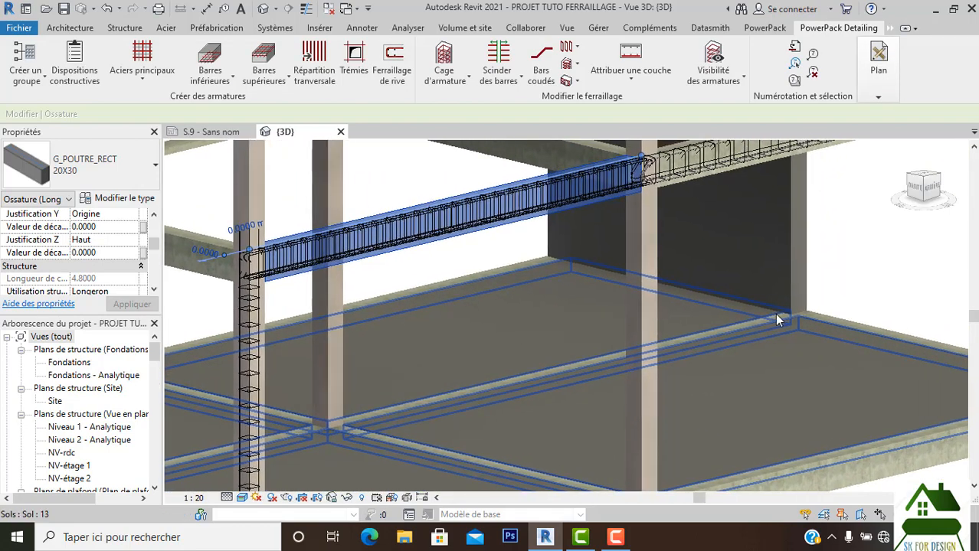
click(841, 277)
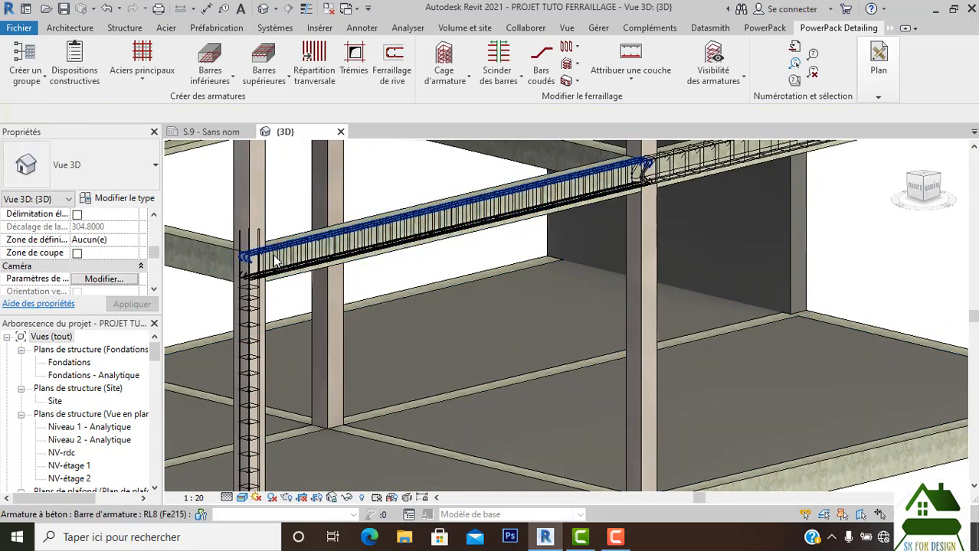
Step: Select the reinforced 20X30 beam and generate its drawing sheet with Générer plans, accepting the duplicate types notice
scroll(314, 302, up, 3)
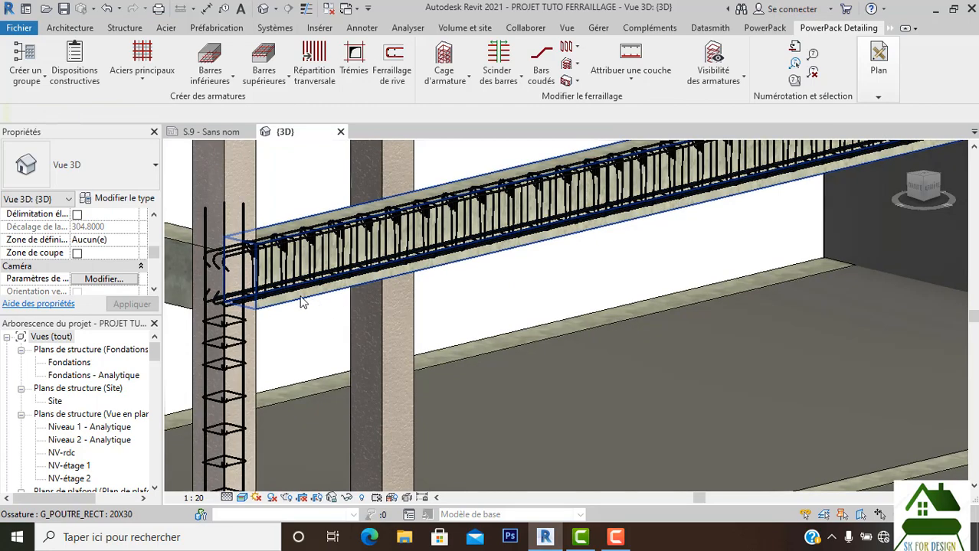
click(301, 297)
scroll(448, 307, down, 2)
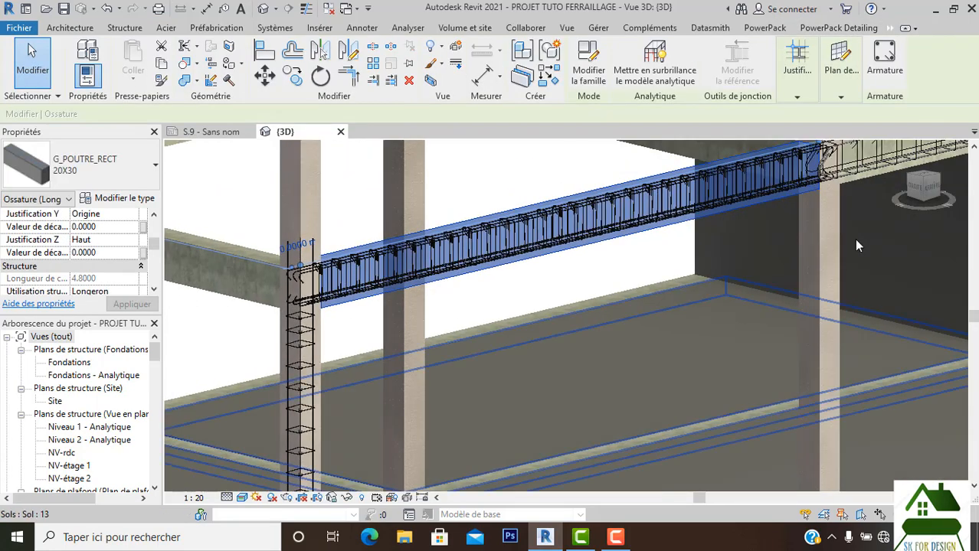
click(848, 65)
click(841, 31)
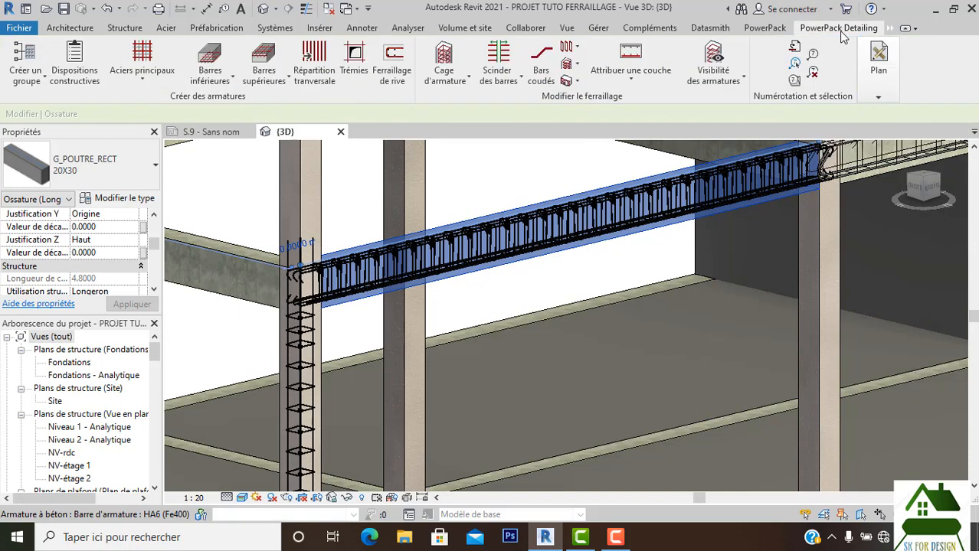
click(879, 96)
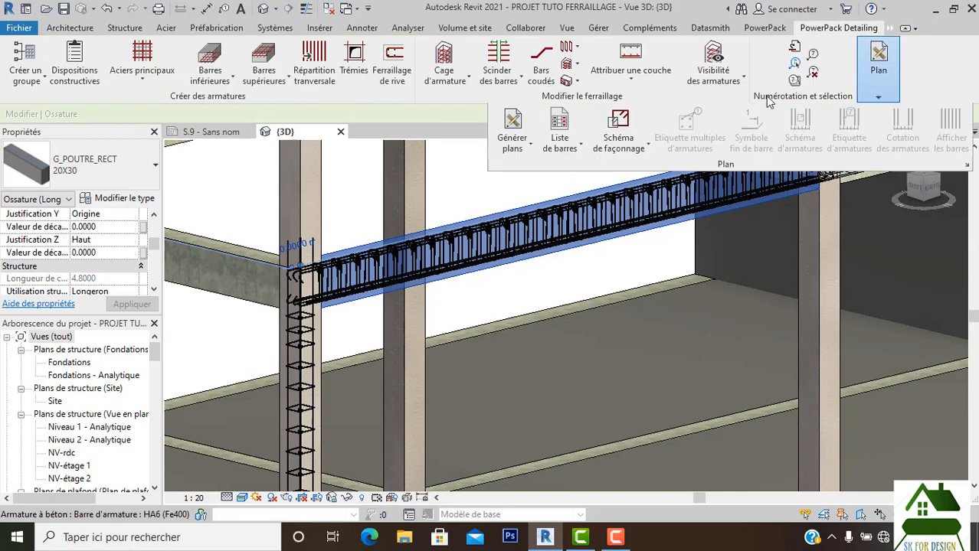
click(531, 145)
click(534, 175)
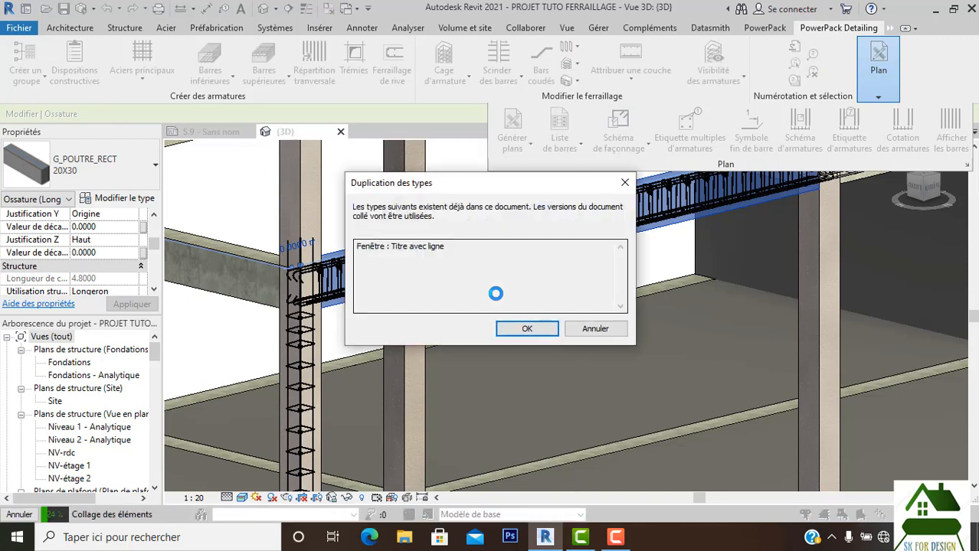
click(511, 331)
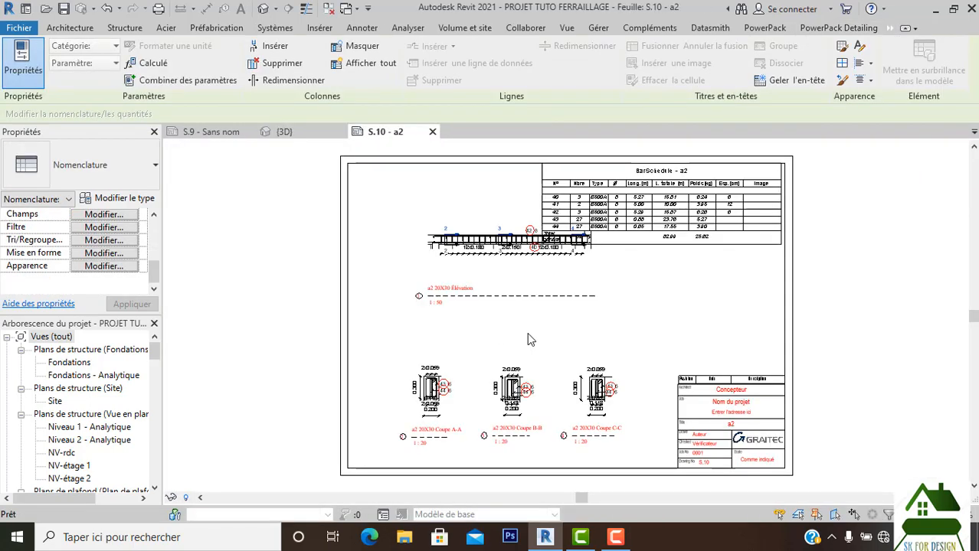
Step: Move the a2 20X30 Élévation viewport on sheet S.10 clear of the bar schedule, and clear the selection
click(587, 332)
scroll(588, 332, up, 1)
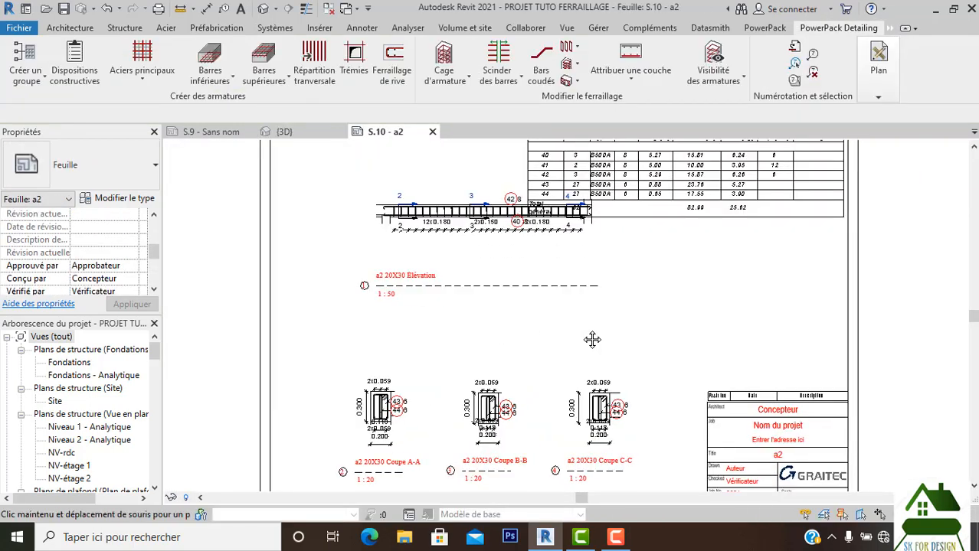
click(484, 243)
scroll(484, 244, down, 1)
click(464, 206)
drag(464, 206, 409, 229)
key(Escape)
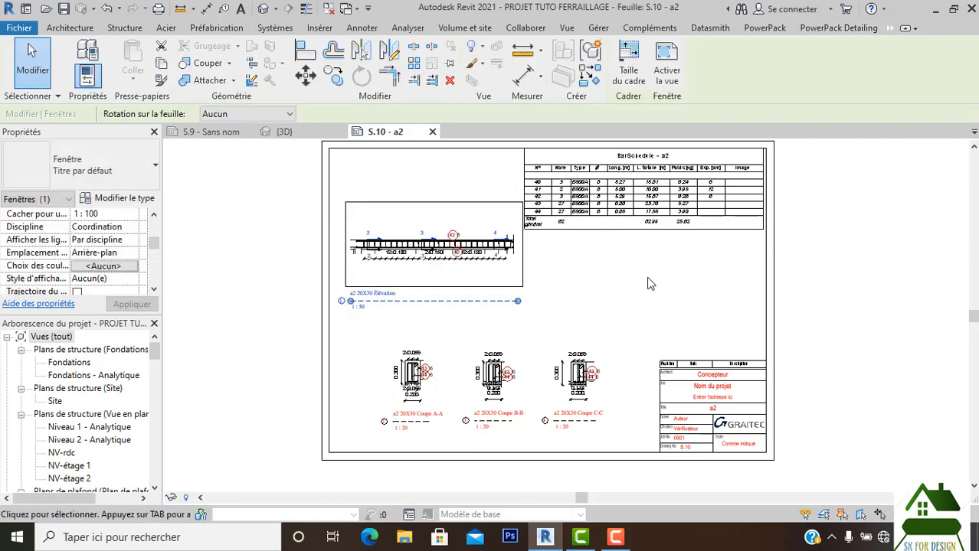
click(647, 279)
Step: Move the Coupe A-A, B-B and C-C viewports into a row just beneath the elevation's title
click(419, 386)
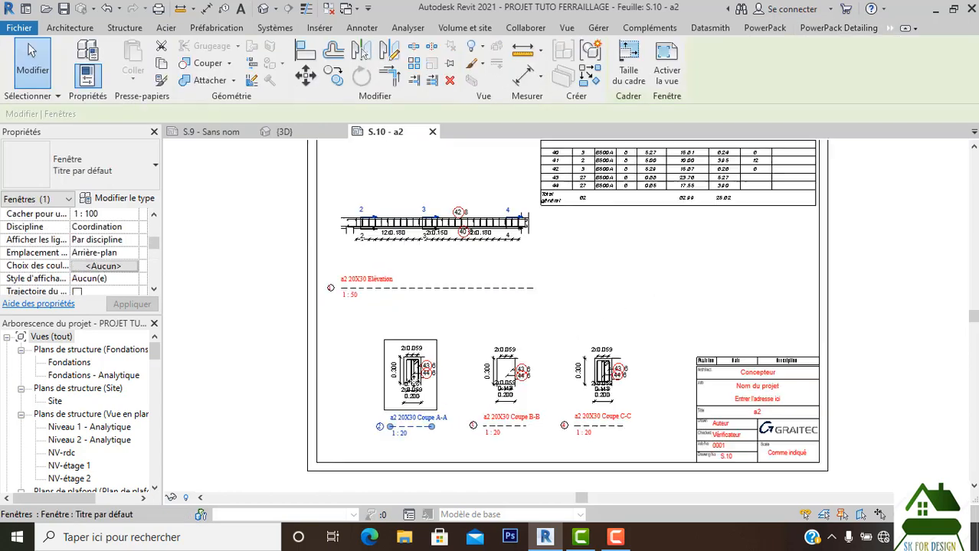
scroll(413, 375, up, 2)
drag(401, 335, 327, 300)
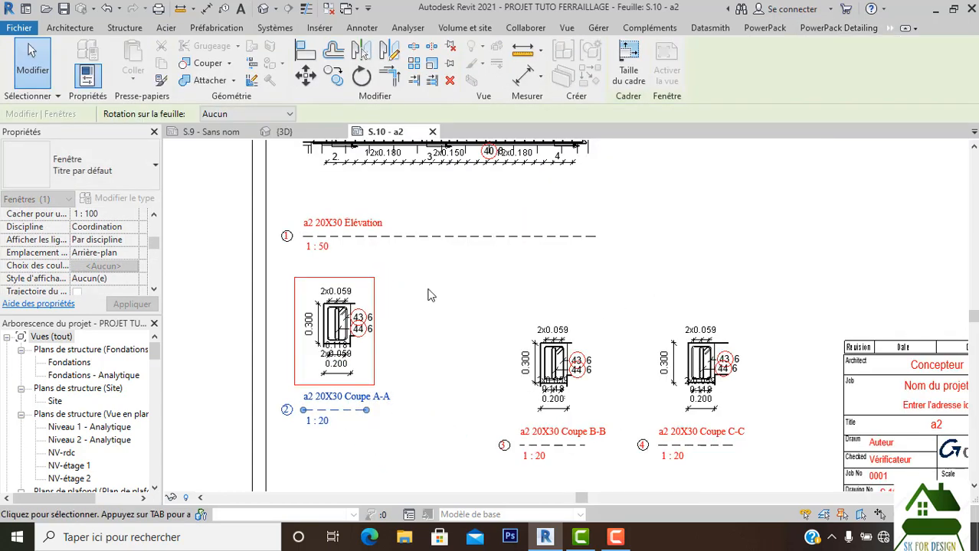
click(526, 353)
drag(526, 353, 445, 312)
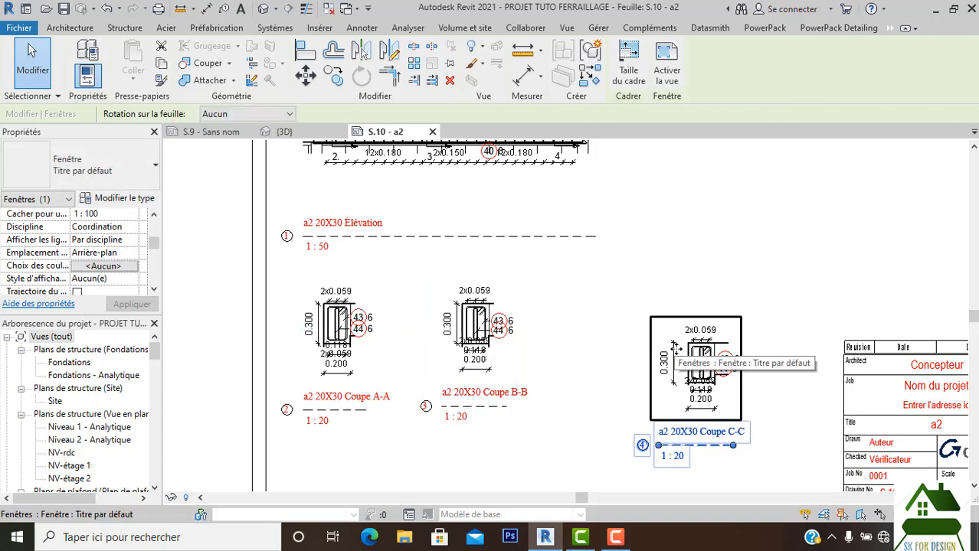
scroll(675, 349, up, 1)
drag(670, 349, 601, 304)
click(685, 410)
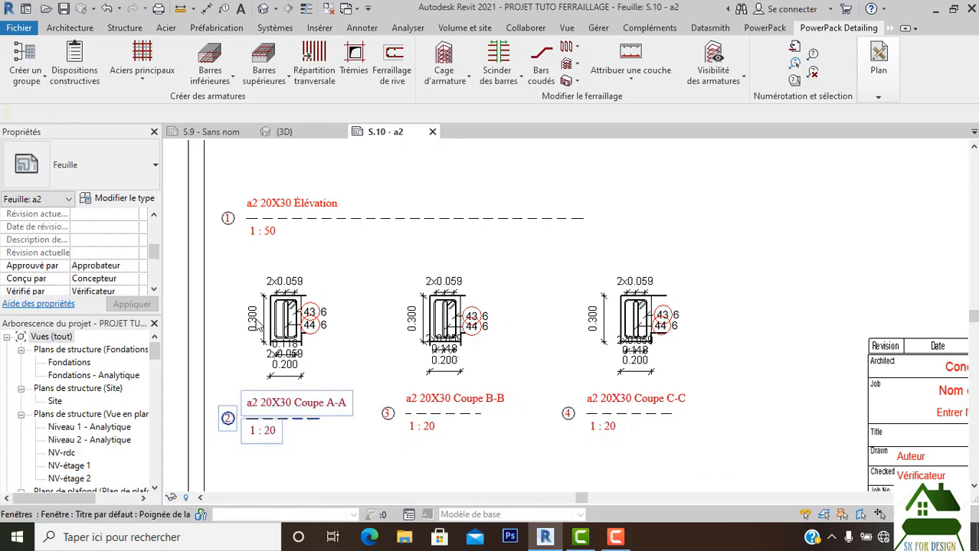
Step: Examine the dimensions and bar tags in the section views and the elevation on sheet S.10
scroll(252, 327, up, 3)
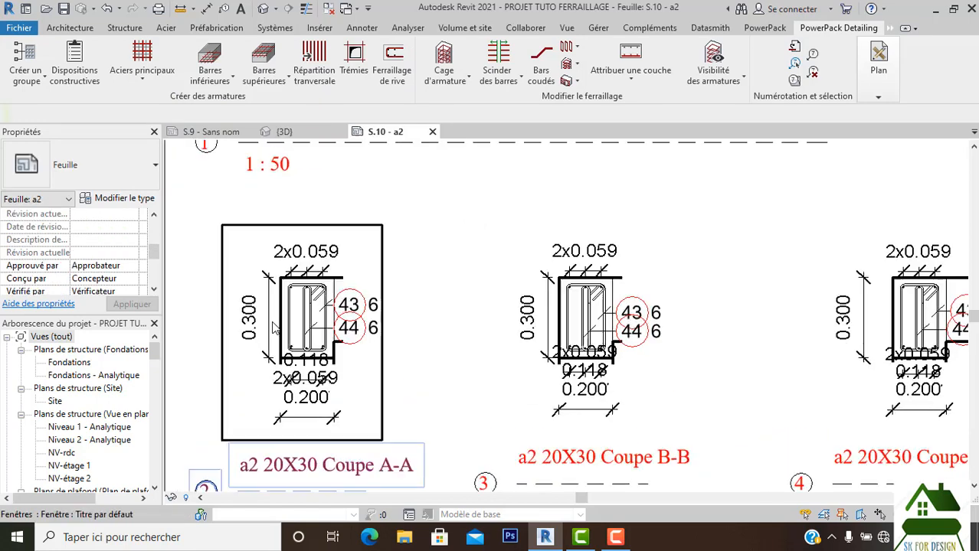
scroll(412, 332, down, 5)
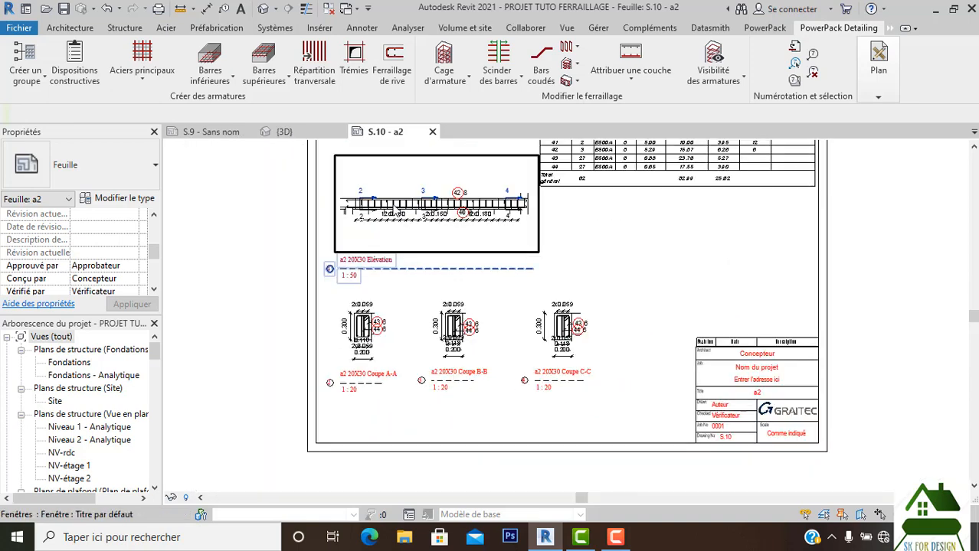
scroll(429, 199, up, 3)
click(433, 287)
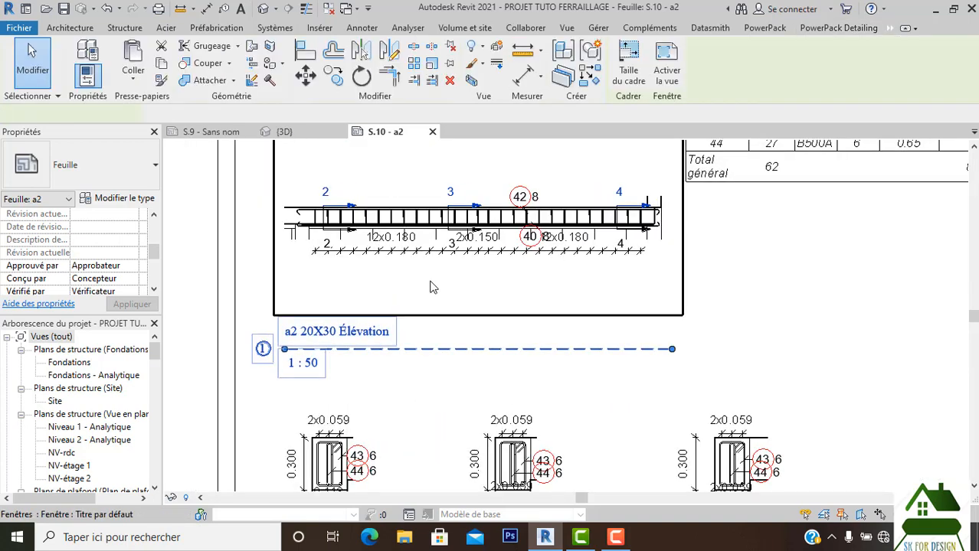
scroll(448, 268, down, 1)
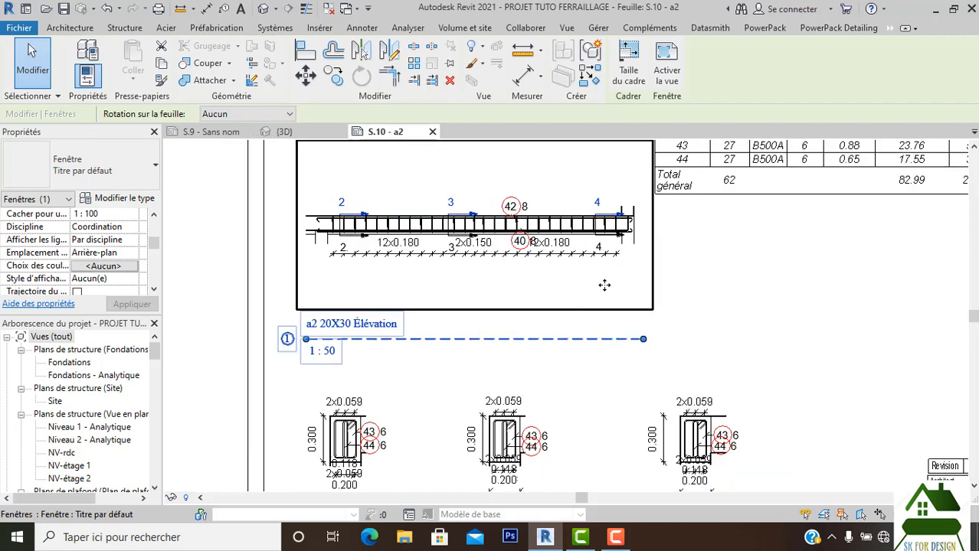
key(Escape)
scroll(438, 217, up, 3)
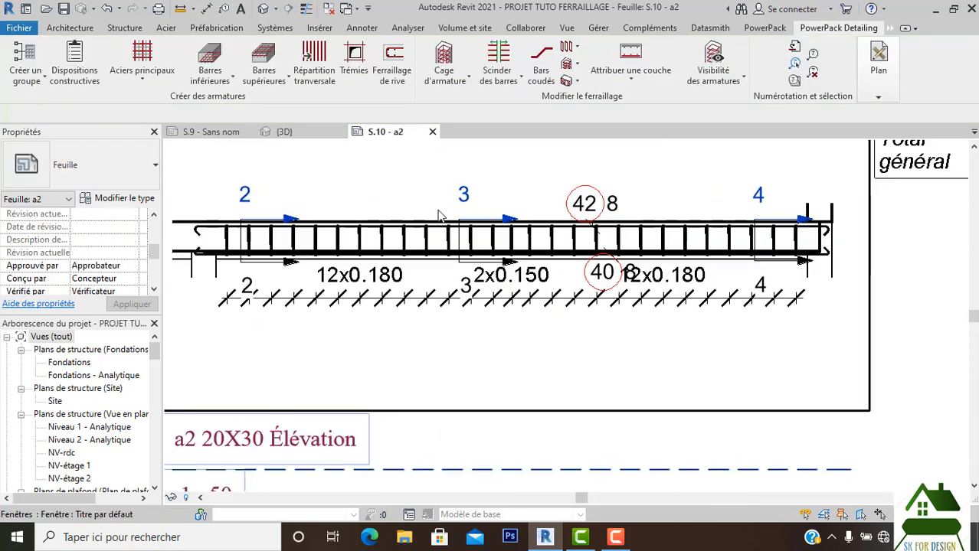
scroll(522, 265, down, 4)
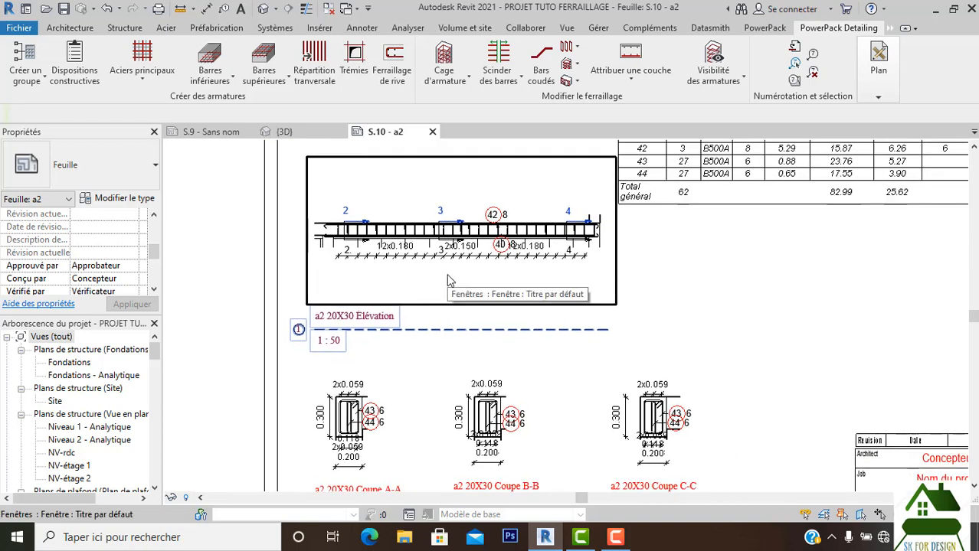
Step: On sheet S.9, activate the Coupe long poutre a01 view, try a 1:50 scale and undo it
click(205, 134)
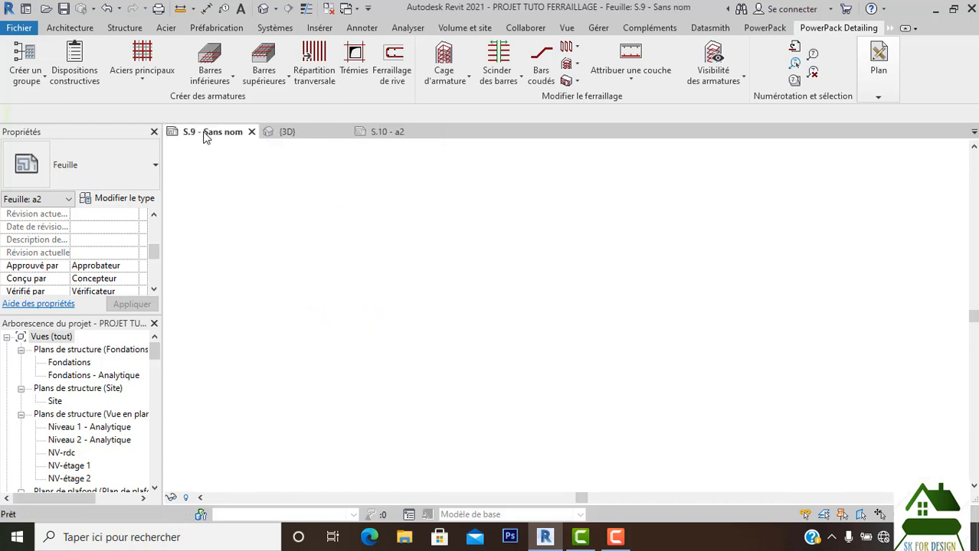
scroll(461, 230, up, 4)
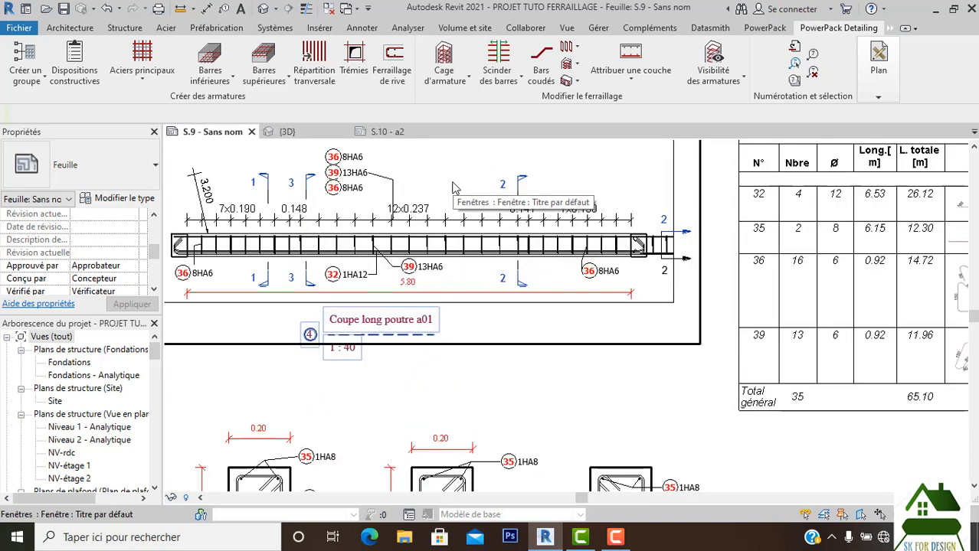
click(452, 185)
scroll(452, 180, down, 2)
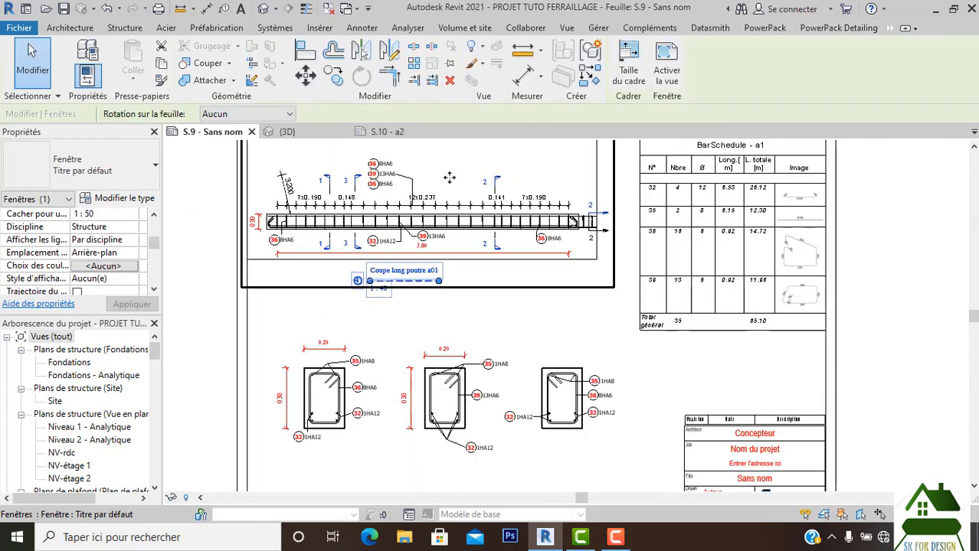
double_click(452, 173)
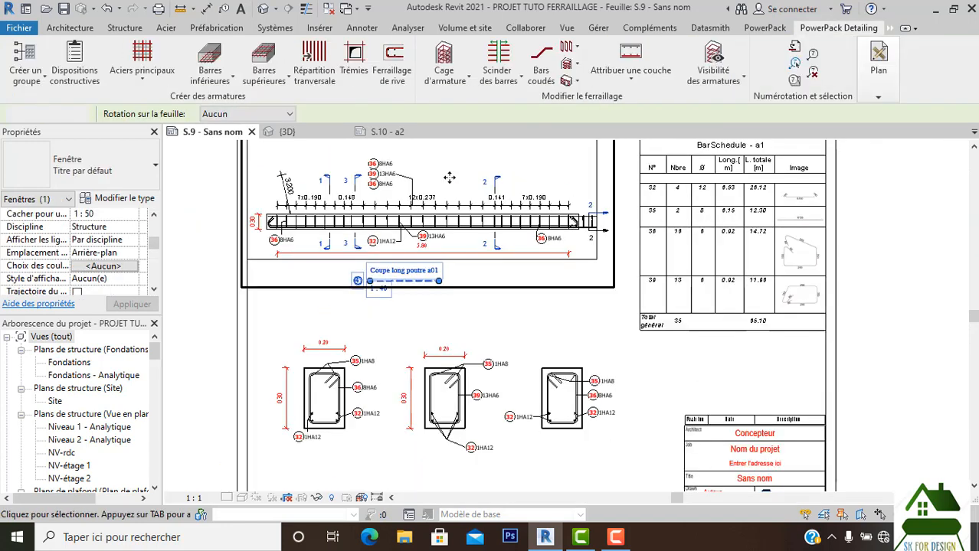
click(193, 498)
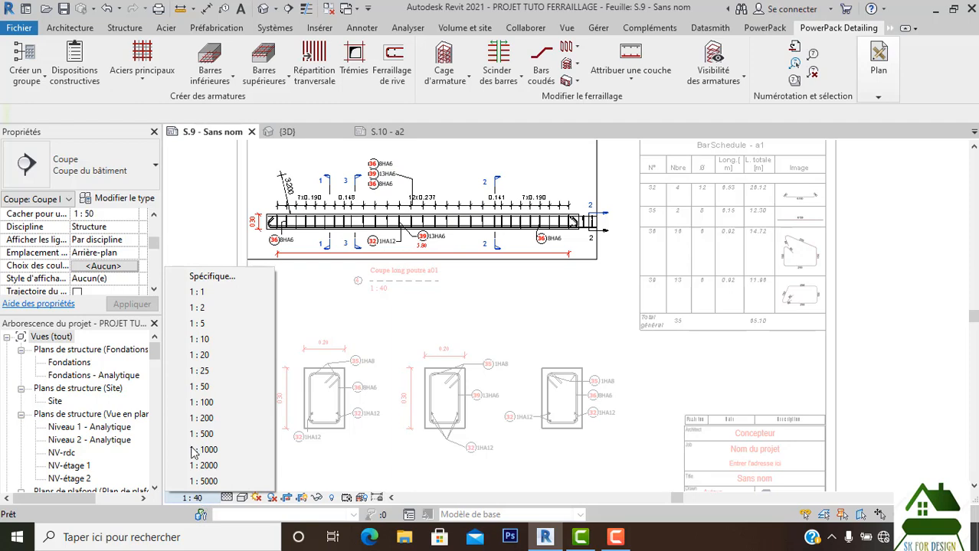
click(197, 386)
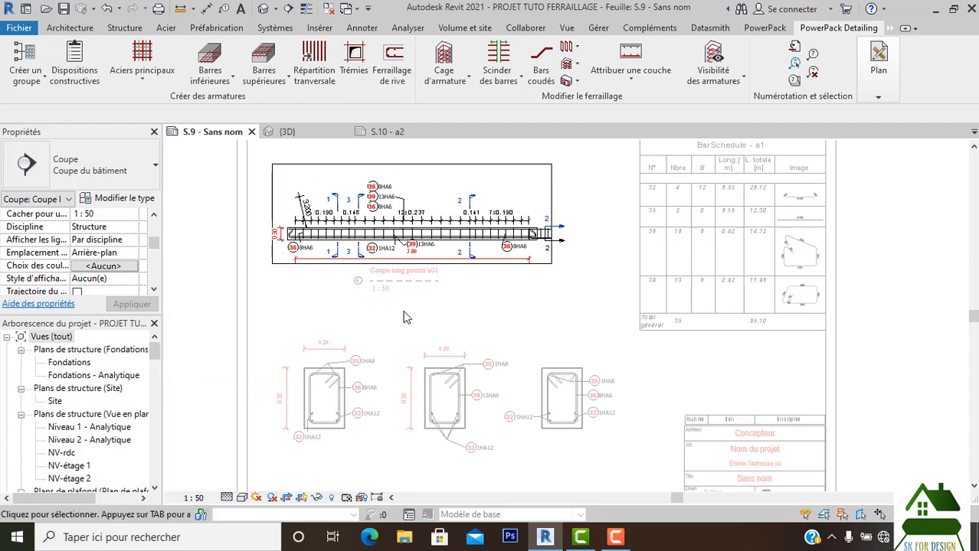
scroll(448, 247, up, 3)
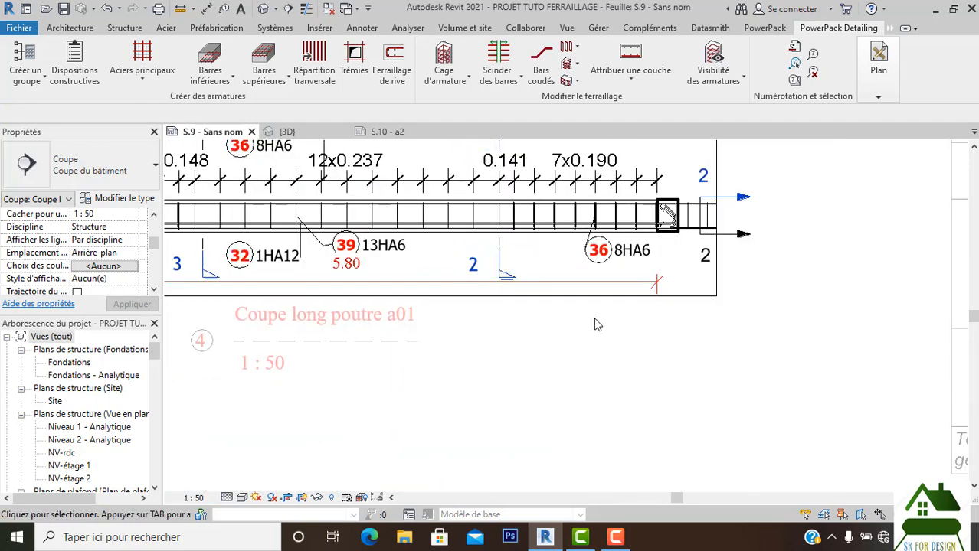
scroll(705, 311, down, 1)
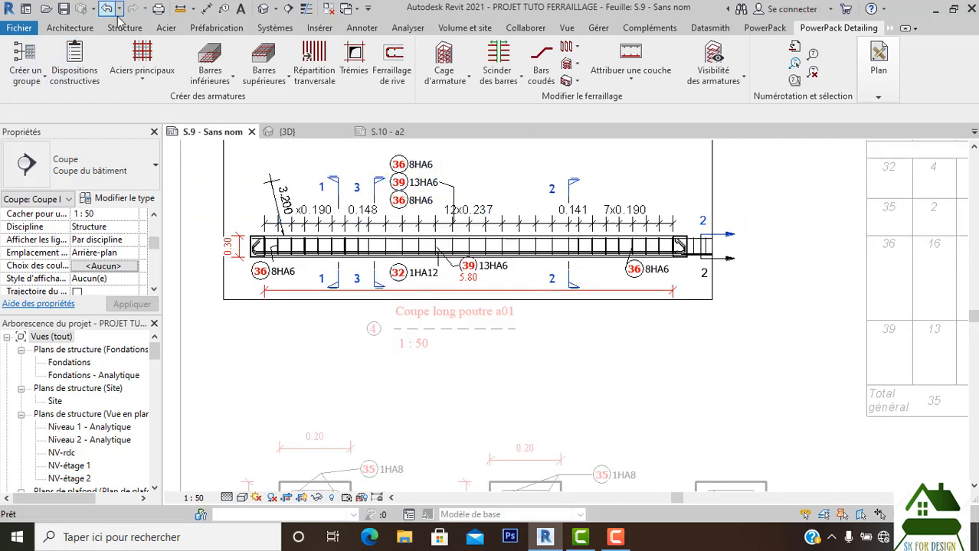
scroll(339, 215, down, 1)
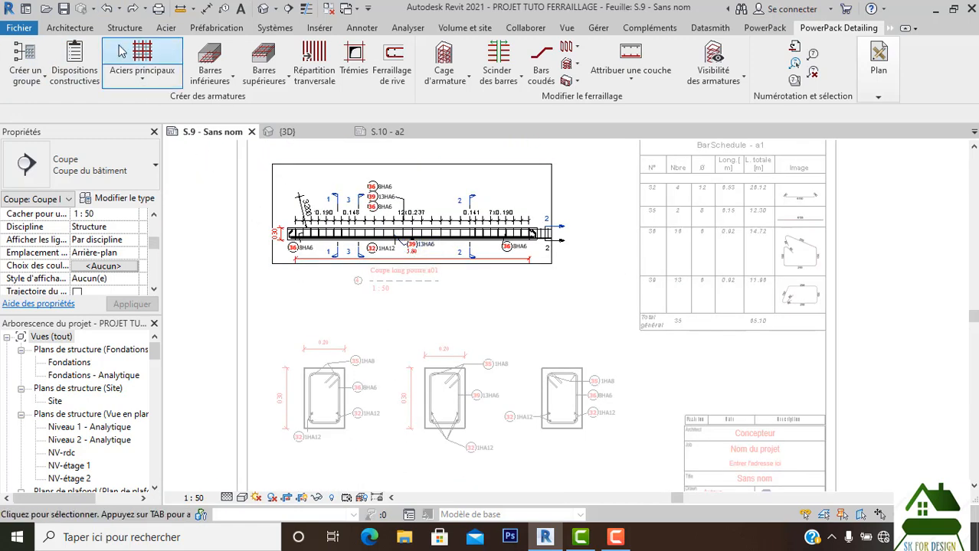
click(108, 9)
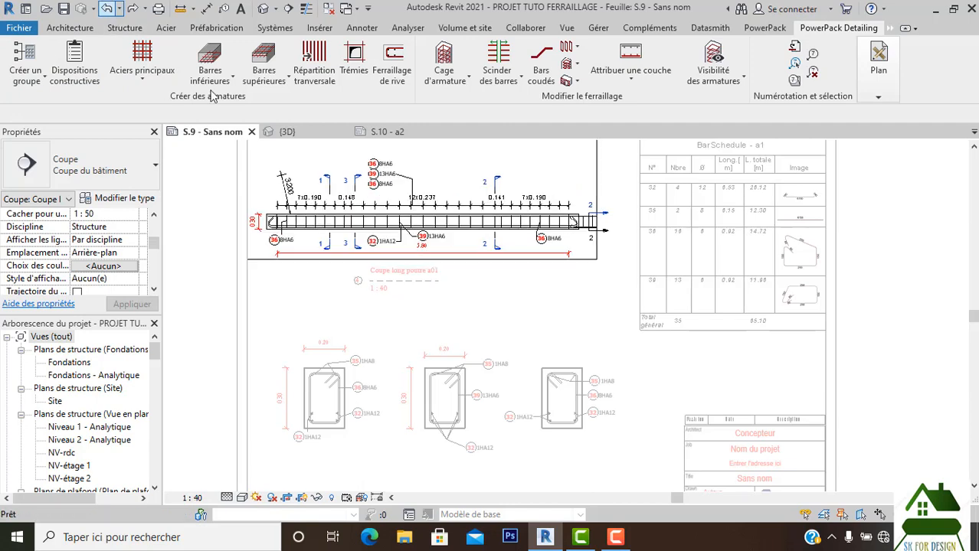
Step: Activate the a2 20X30 Élévation view on sheet S.10 and set its custom scale to 1:40
click(387, 132)
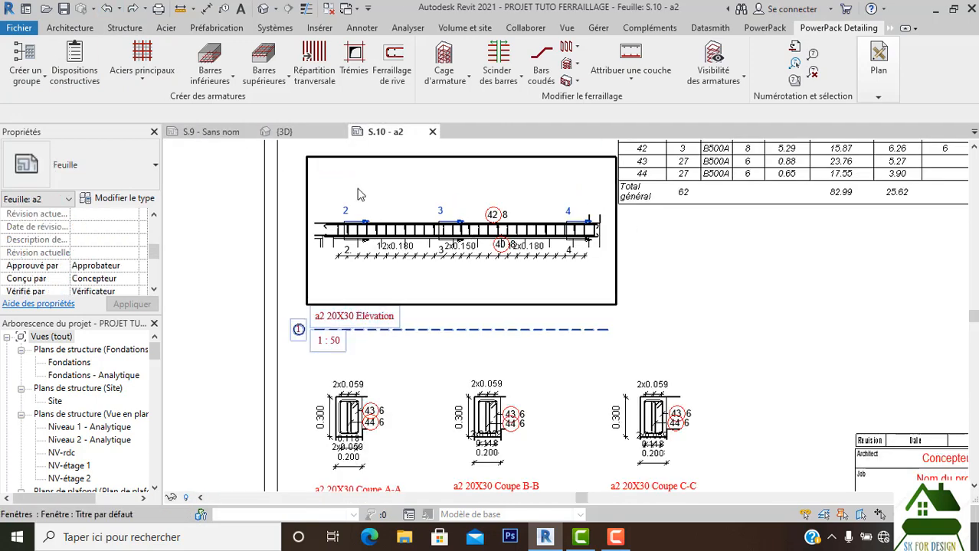
double_click(377, 192)
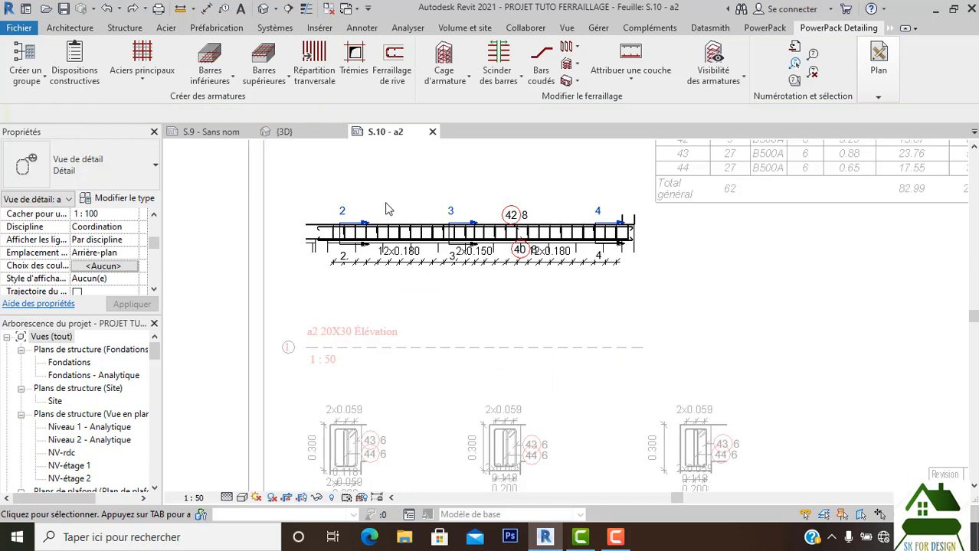
click(194, 498)
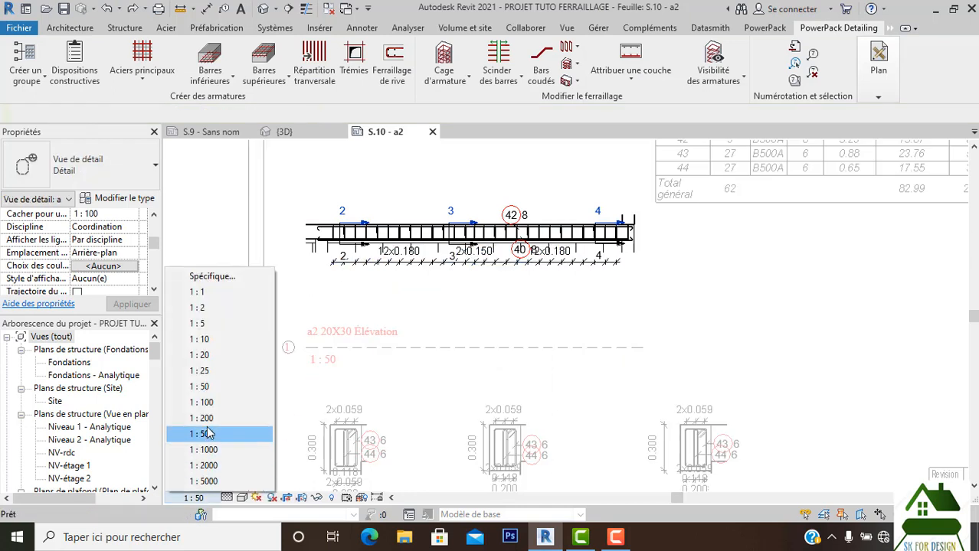
click(213, 279)
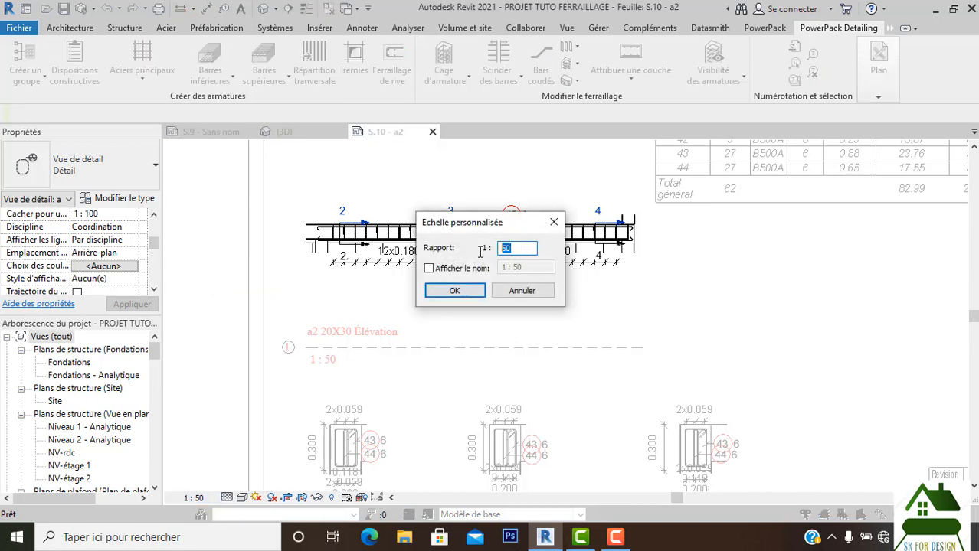
click(454, 291)
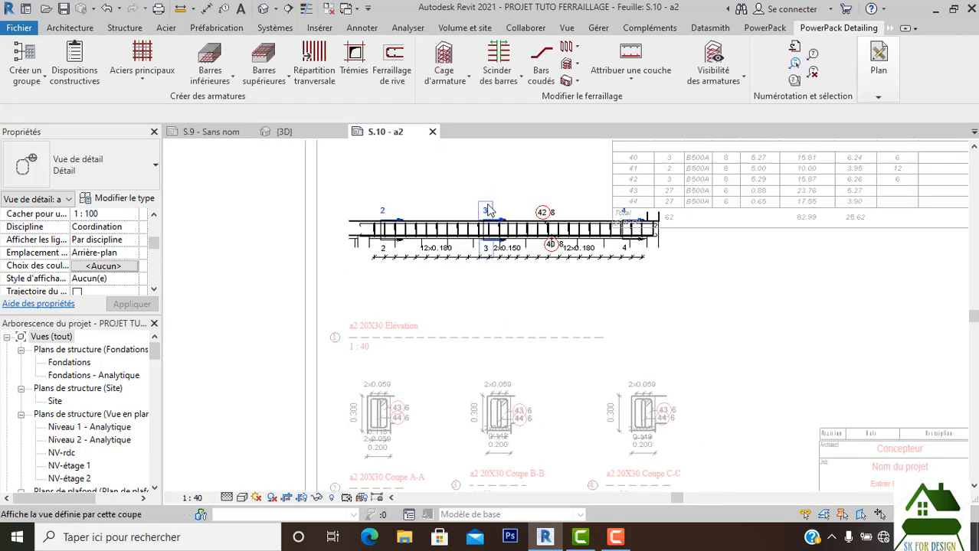
Step: Pull the left and right edges of the elevation view's crop region in closer to the beam ends
scroll(383, 226, up, 2)
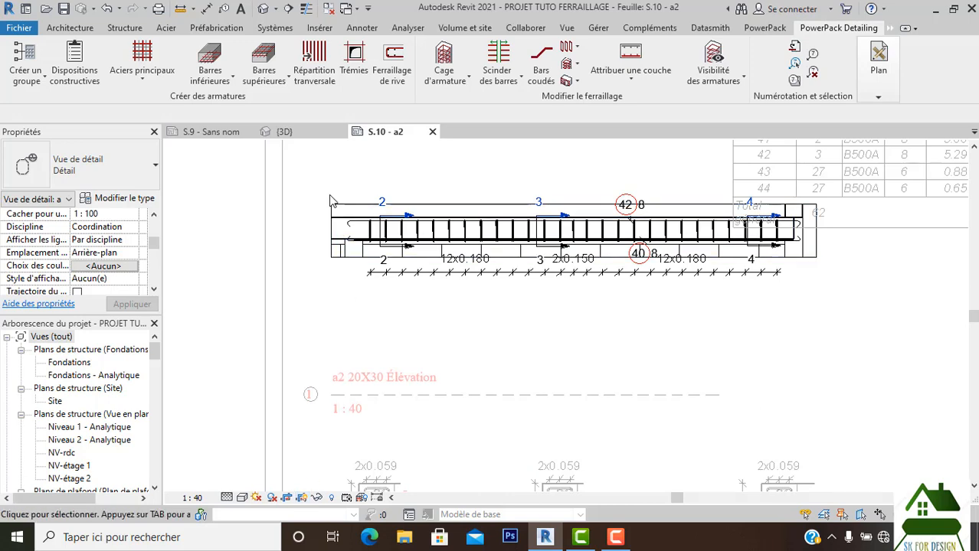
click(342, 237)
scroll(343, 238, up, 4)
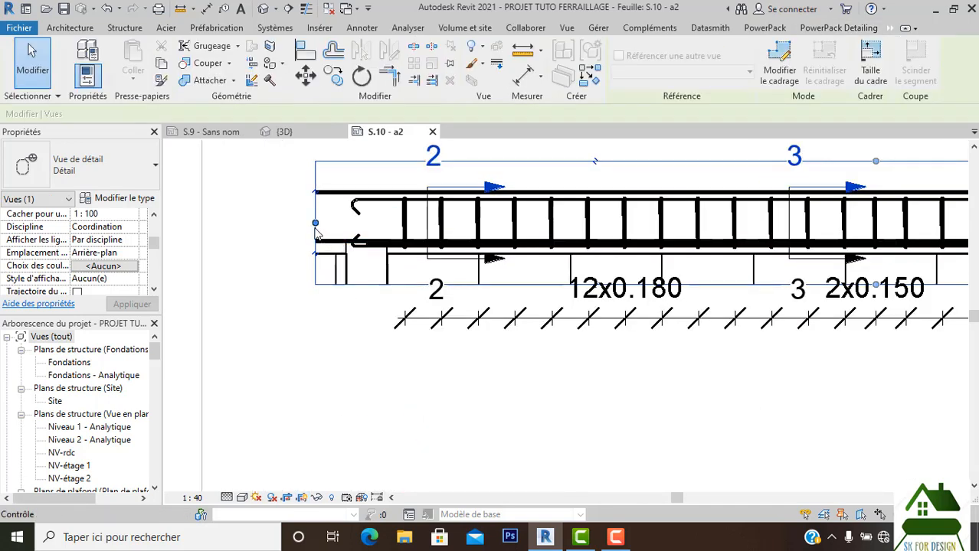
click(331, 224)
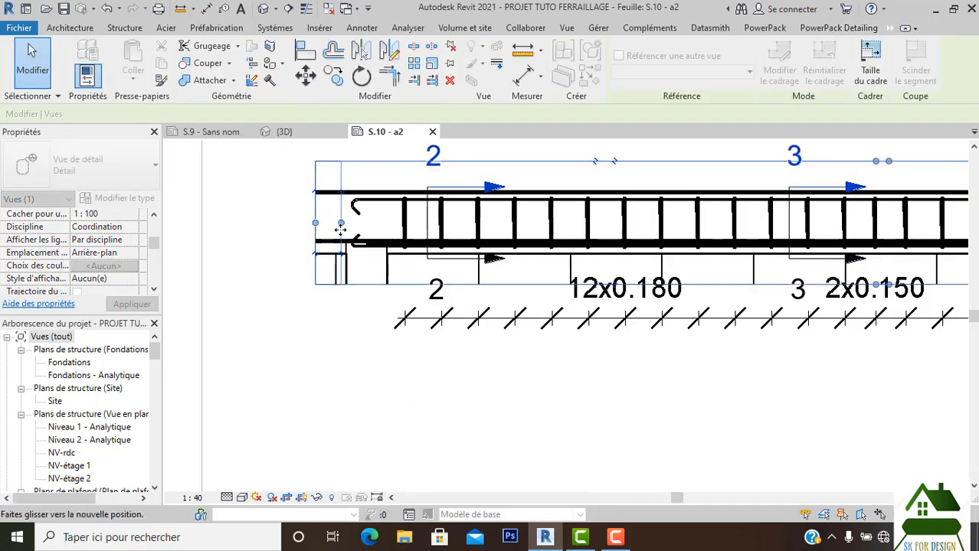
drag(347, 328, 347, 330)
scroll(346, 343, down, 2)
middle_drag(656, 387, 453, 392)
drag(766, 276, 765, 279)
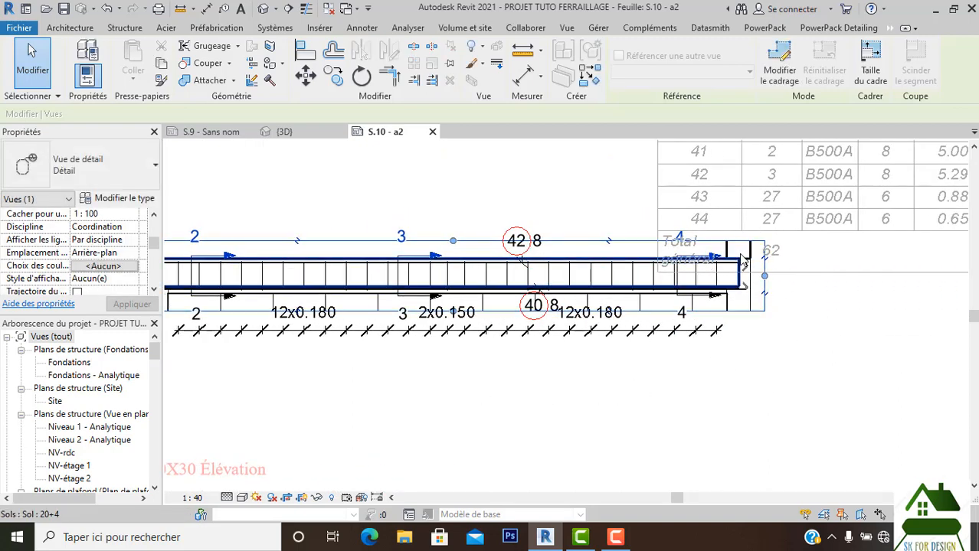
Step: Hide the MUR 20 wall element above the beam's right end in the elevation view
scroll(749, 256, up, 1)
click(749, 256)
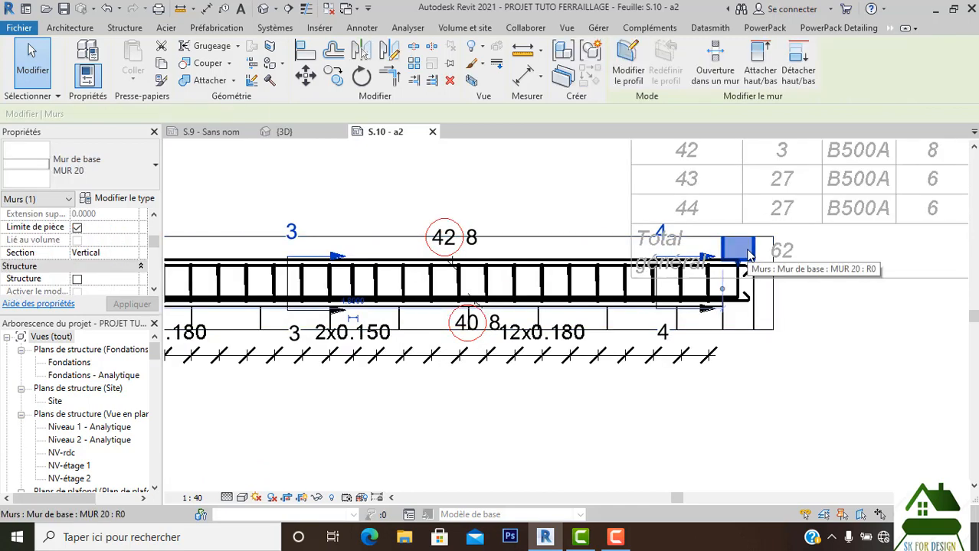
right_click(749, 255)
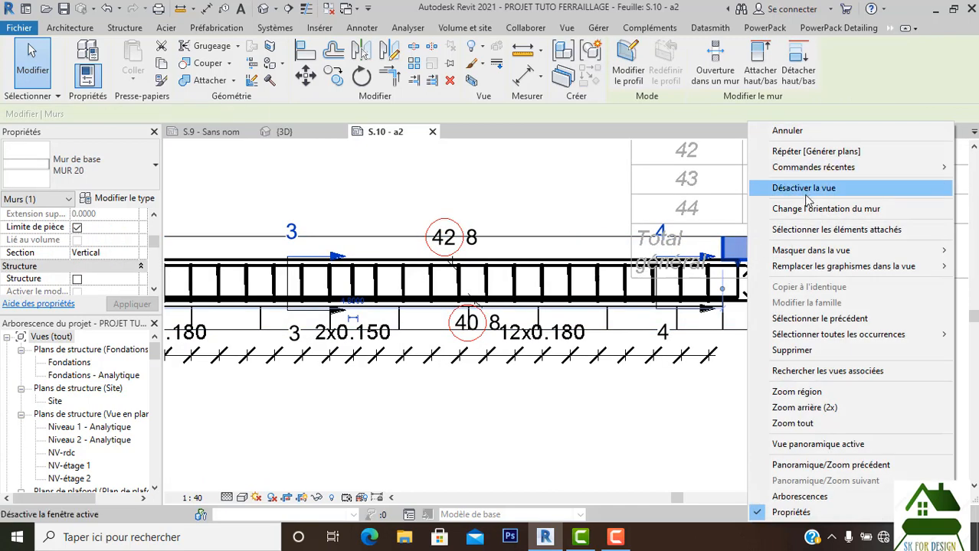
mouse_move(815, 248)
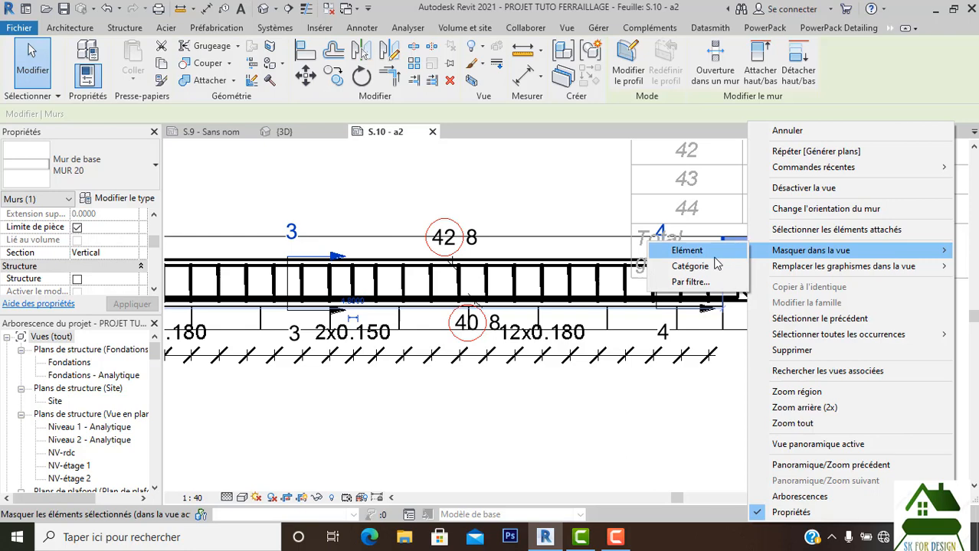
click(673, 249)
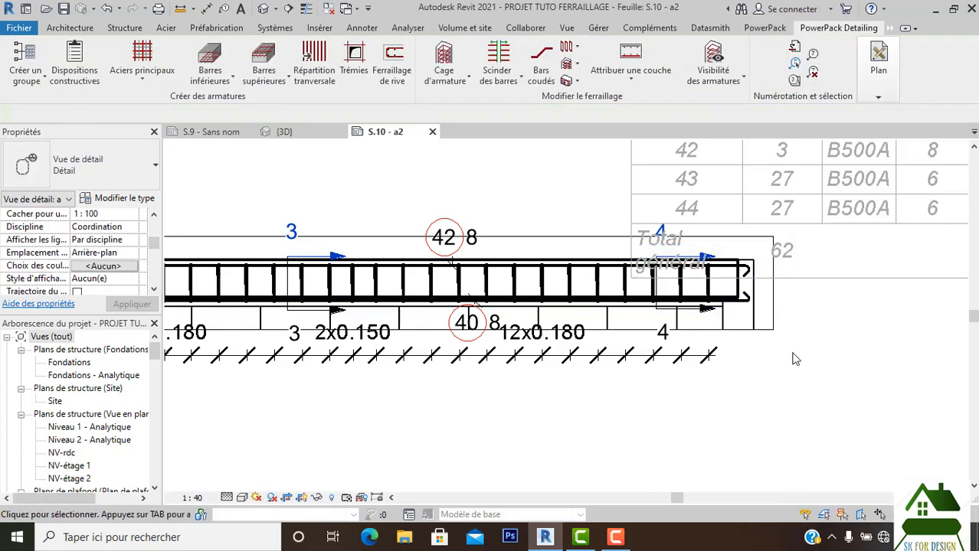
Step: Move the stirrup spacing annotation (12x0.180, 2x0.150, 12x0.180) from below the beam to above it
scroll(757, 323, down, 3)
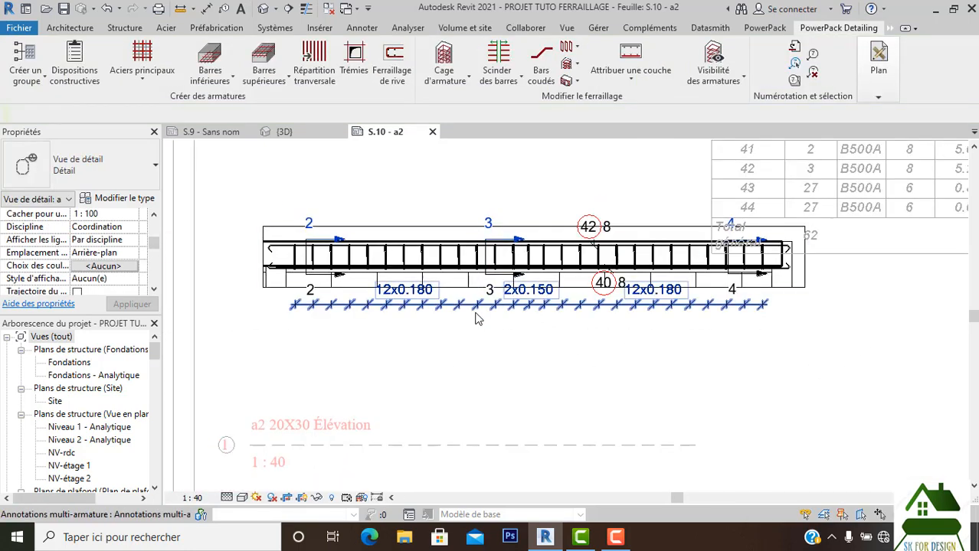
scroll(448, 318, up, 2)
mouse_move(450, 305)
mouse_down()
mouse_move(437, 344)
mouse_move(419, 173)
mouse_up()
scroll(418, 230, down, 2)
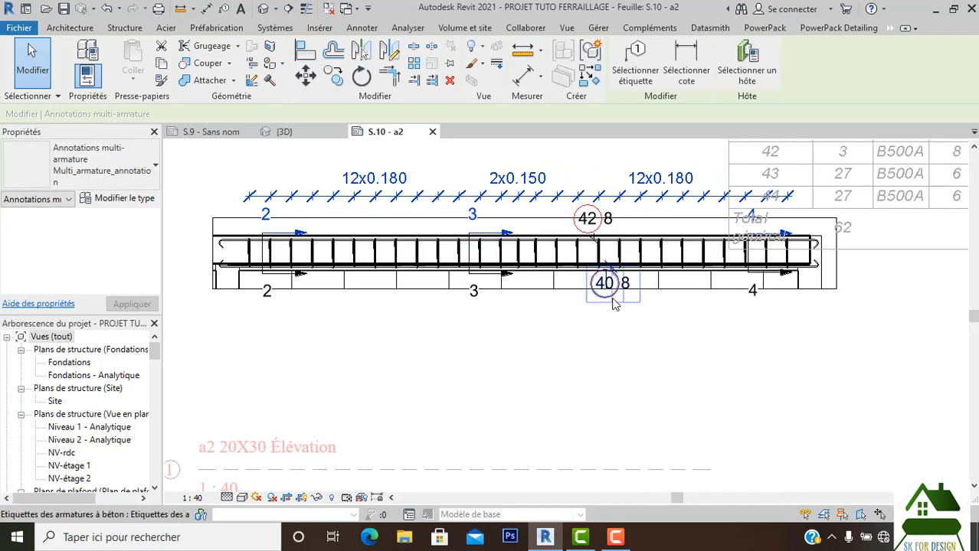
Step: Move the bar 40 tag farther below the beam, clear of the elevation's crop frame
click(610, 307)
scroll(613, 307, up, 2)
drag(578, 330, 579, 331)
click(624, 368)
middle_drag(628, 348, 621, 422)
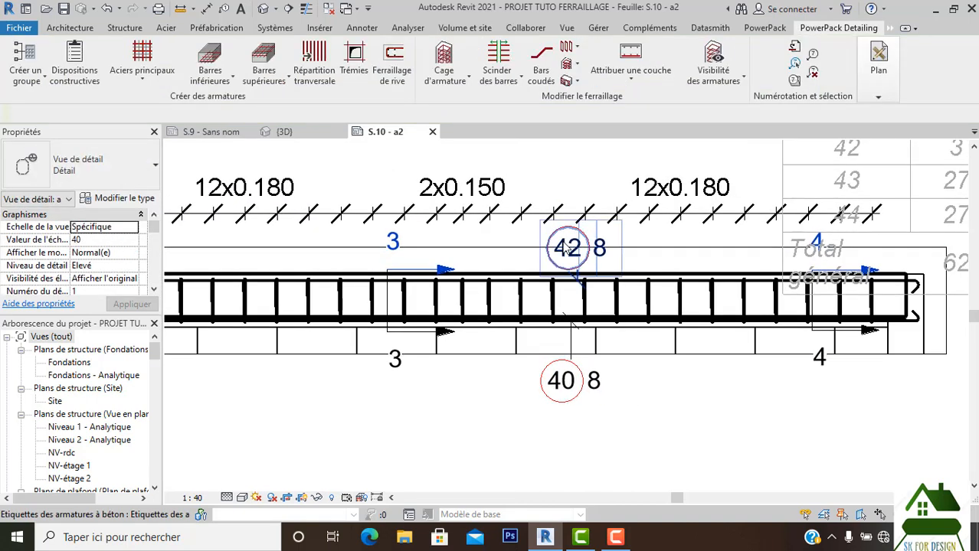
Step: Move the bar 42 tag above the stirrup spacing annotation and adjust its leader elbow
click(568, 243)
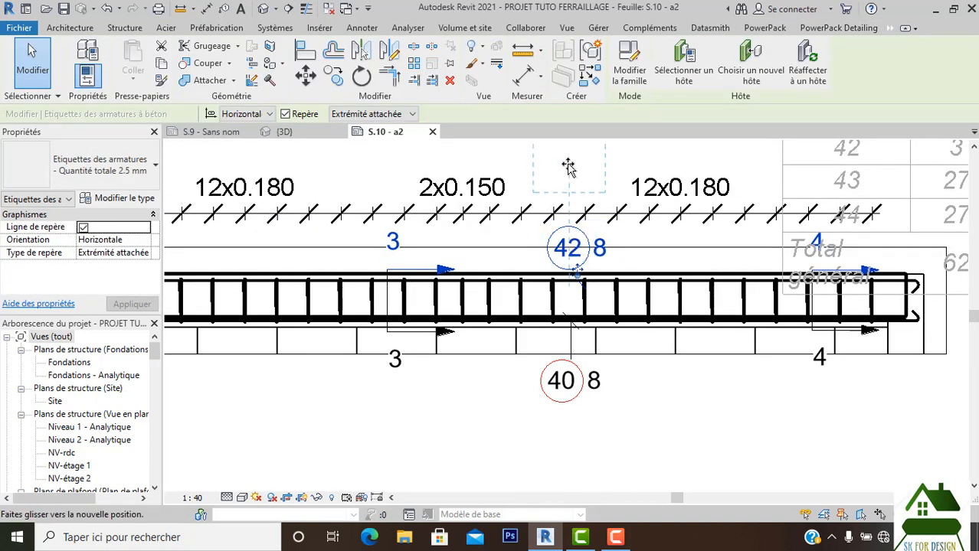
drag(568, 167, 578, 162)
scroll(584, 188, up, 3)
middle_drag(582, 187, 573, 238)
scroll(570, 239, down, 5)
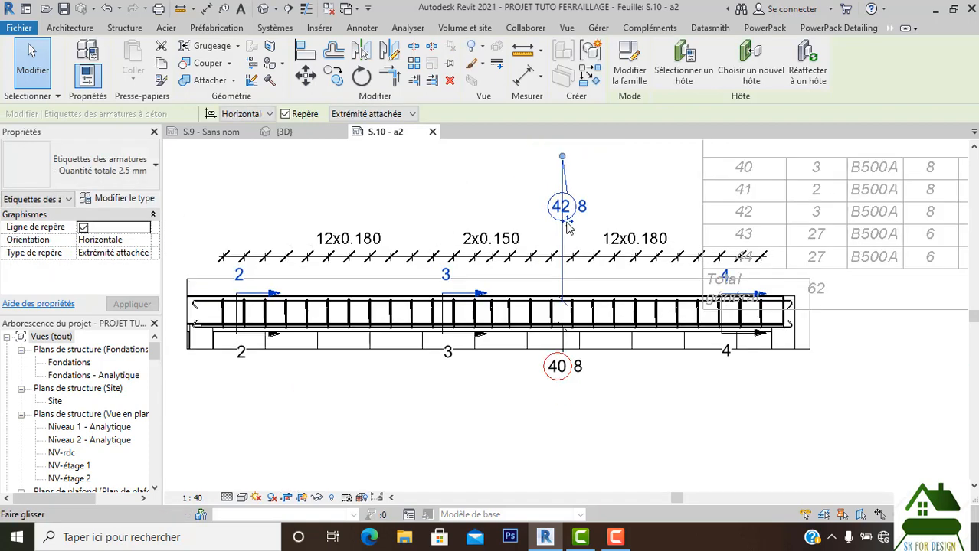
drag(567, 226, 551, 247)
click(616, 394)
Step: Extend the bottom edge of the elevation's crop region downward to show more of the supports beneath the beam
scroll(620, 398, down, 2)
middle_drag(620, 398, 619, 310)
scroll(619, 309, down, 1)
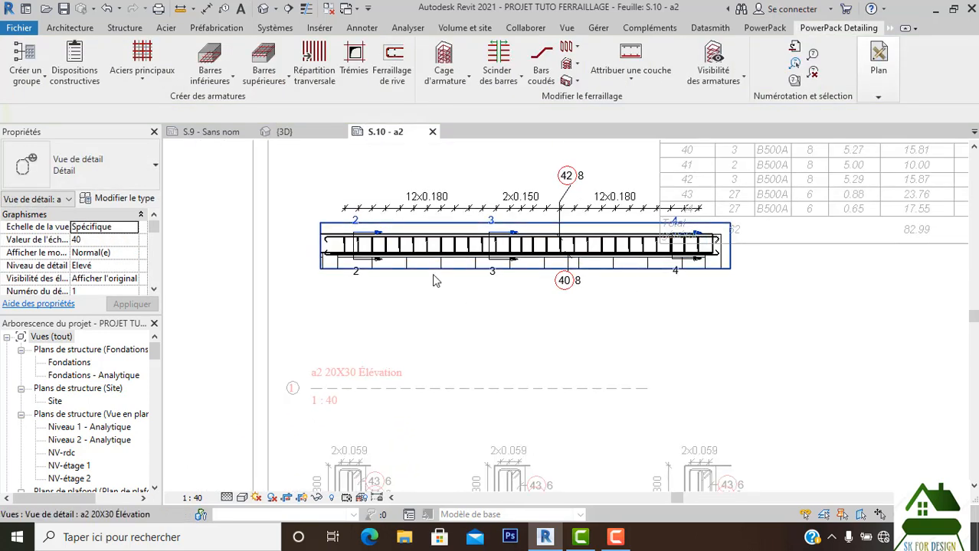
scroll(437, 276, up, 4)
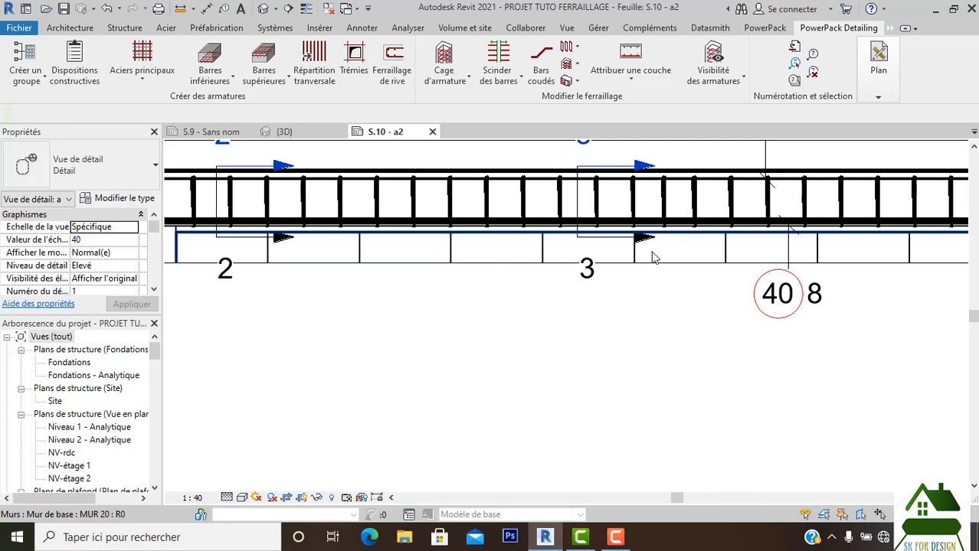
scroll(653, 258, down, 2)
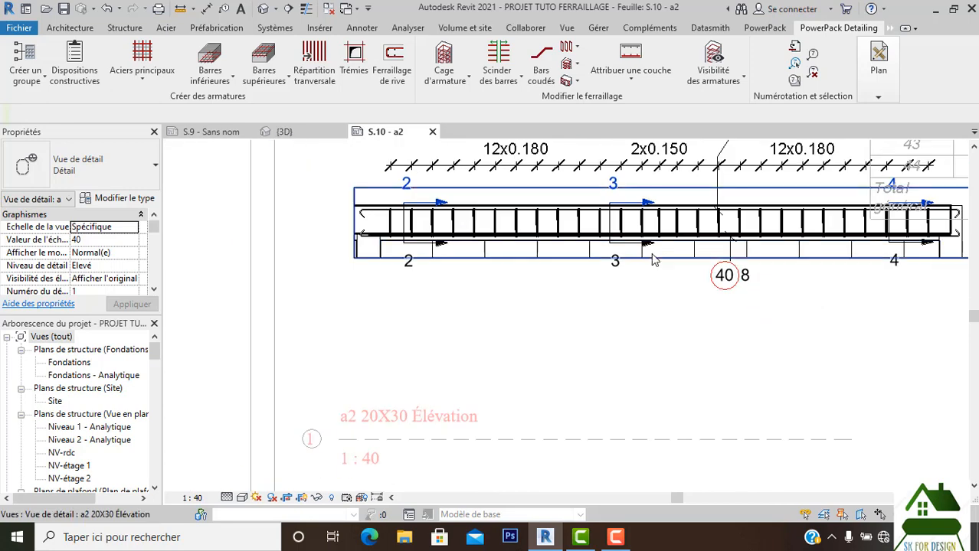
click(653, 261)
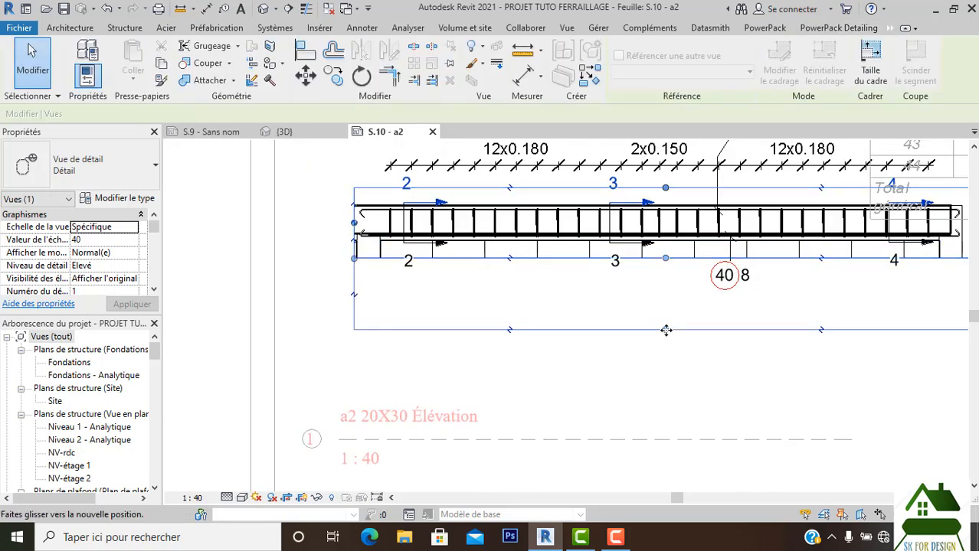
drag(666, 330, 666, 331)
middle_drag(676, 341, 553, 340)
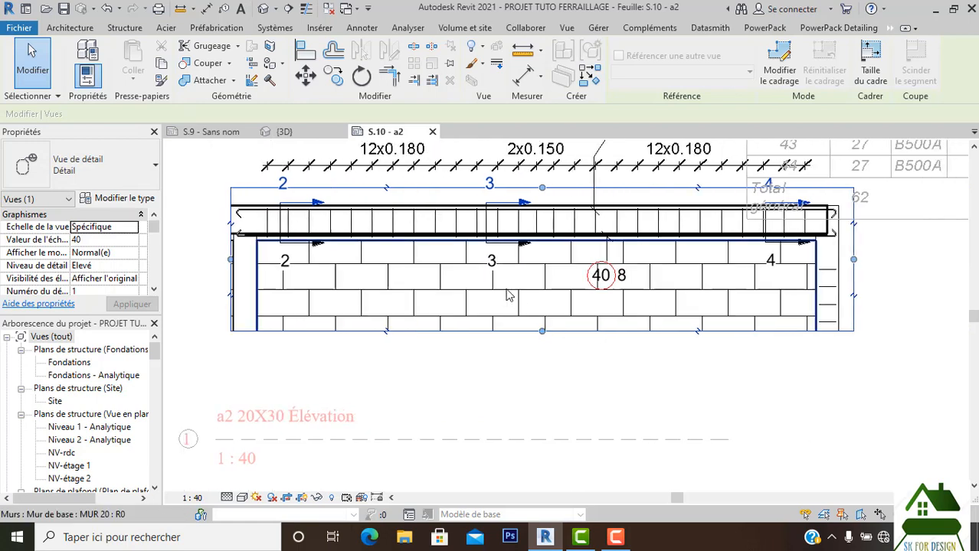
Step: Hide the MUR 20 block wall beneath the beam in the elevation view
click(507, 295)
right_click(507, 294)
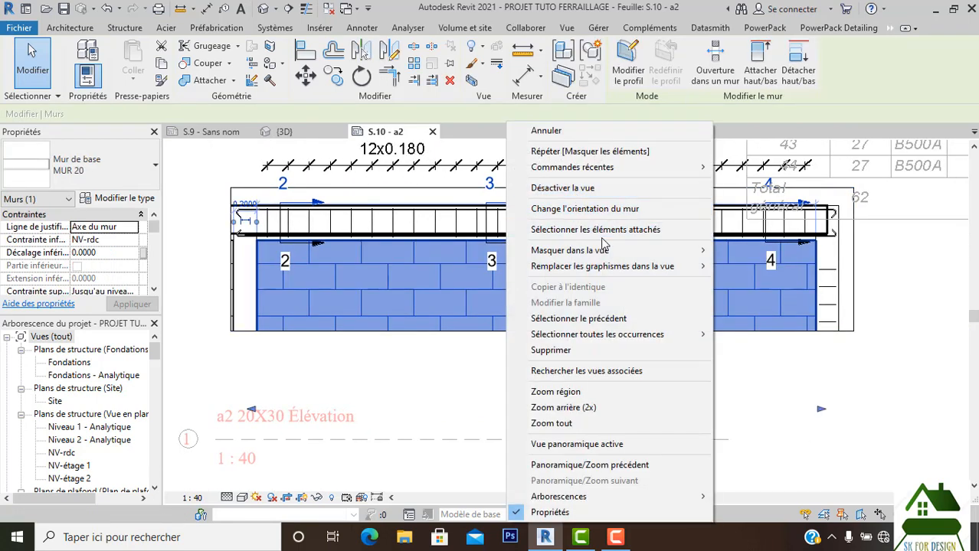
mouse_move(693, 251)
click(731, 254)
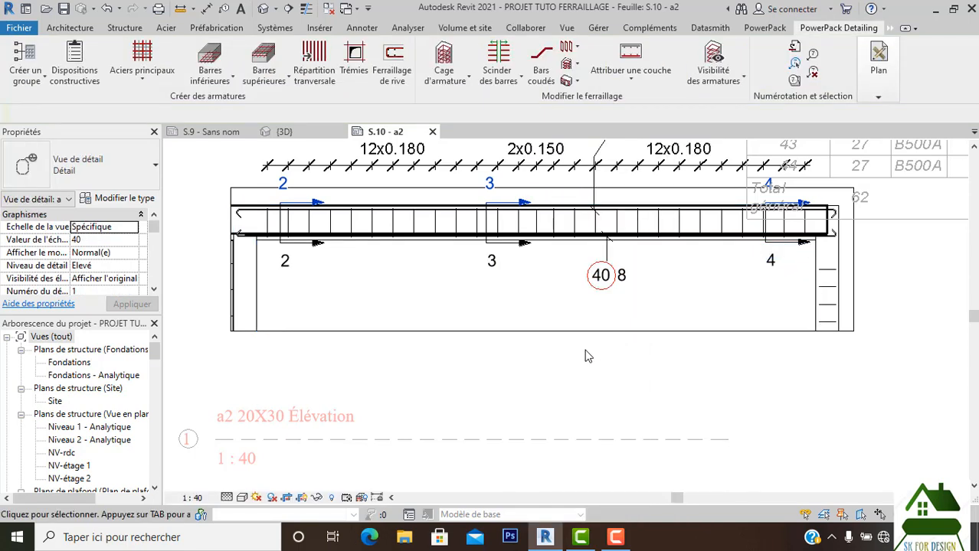
Step: Raise the bottom edge of the elevation's crop region to leave only short column stubs under the beam
scroll(545, 331, down, 1)
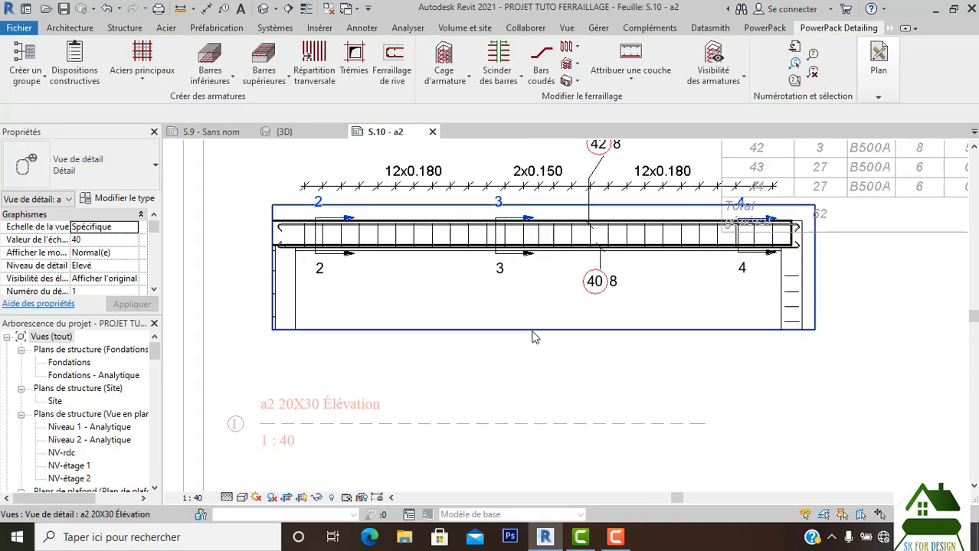
click(498, 332)
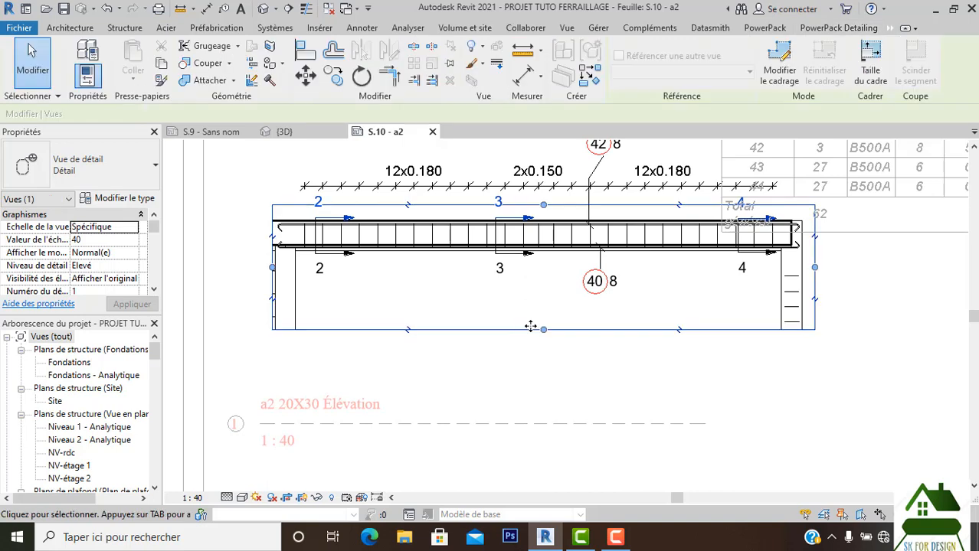
drag(544, 328, 530, 296)
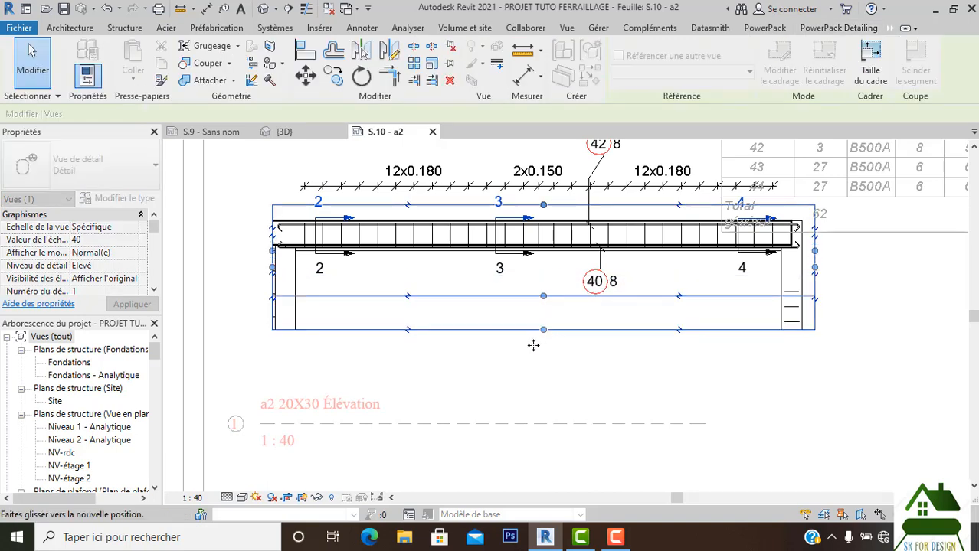
click(513, 390)
Step: Try hiding the 20X20 column at the beam's right end as a single element, and undo it
scroll(802, 287, up, 4)
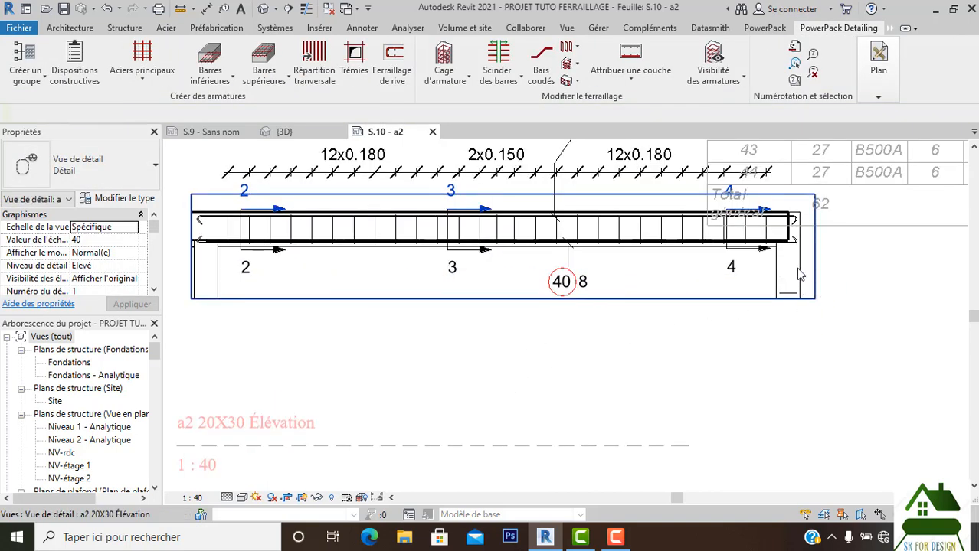
scroll(805, 286, down, 2)
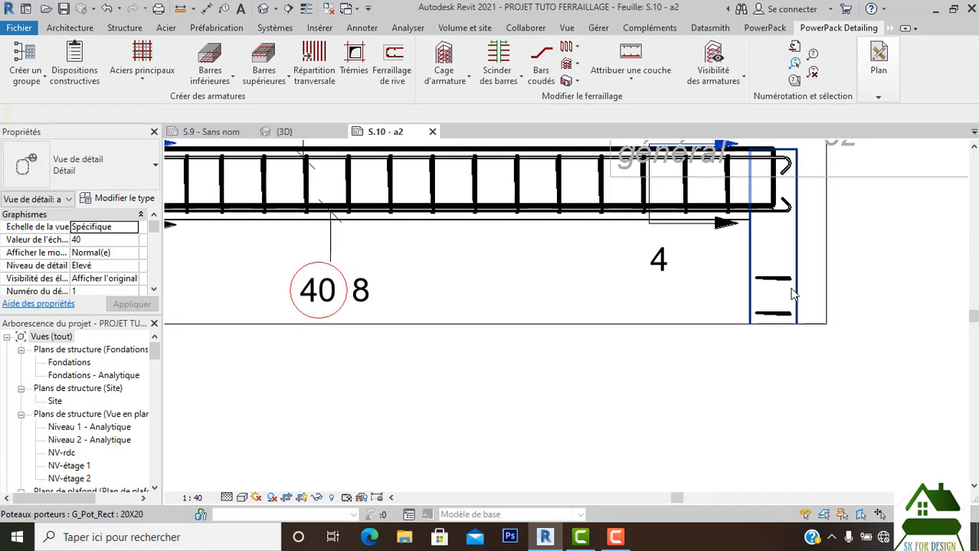
click(796, 301)
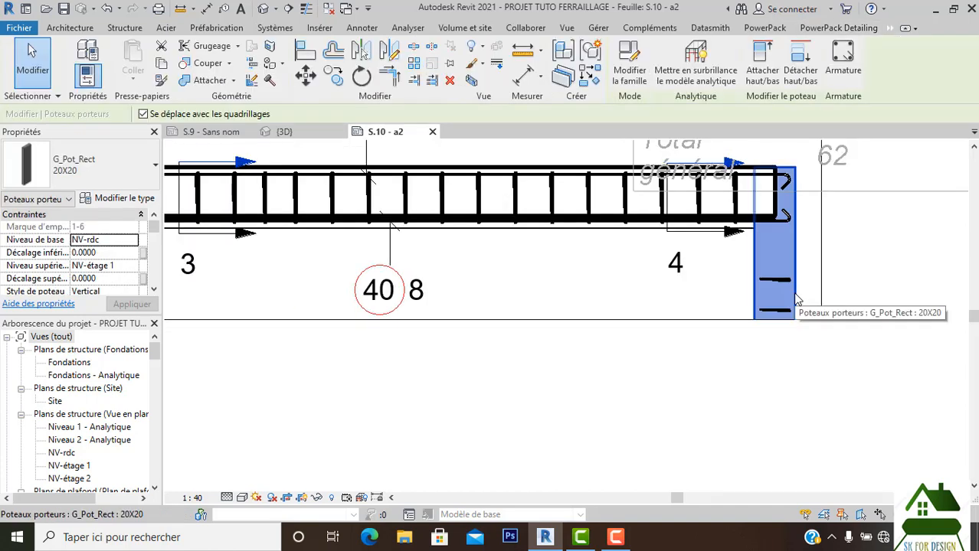
right_click(796, 301)
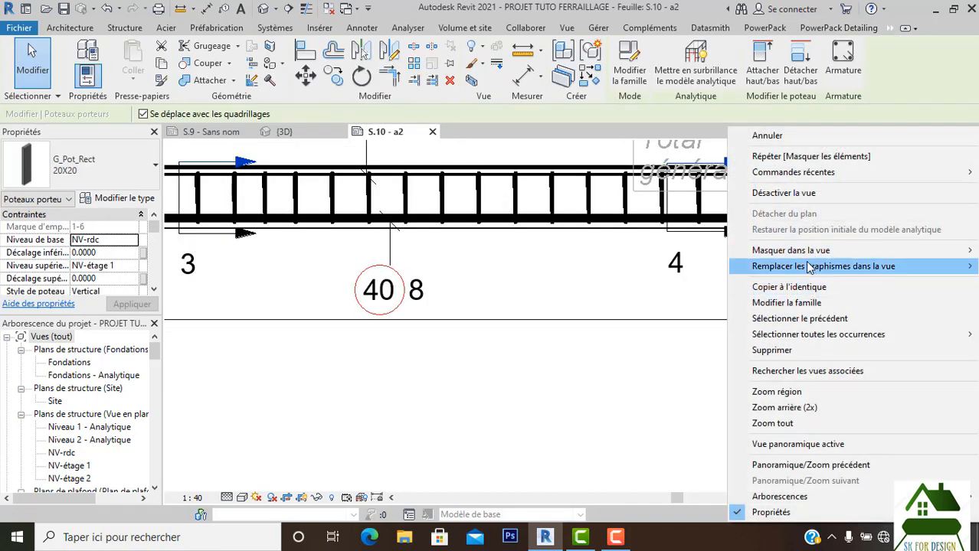
mouse_move(789, 250)
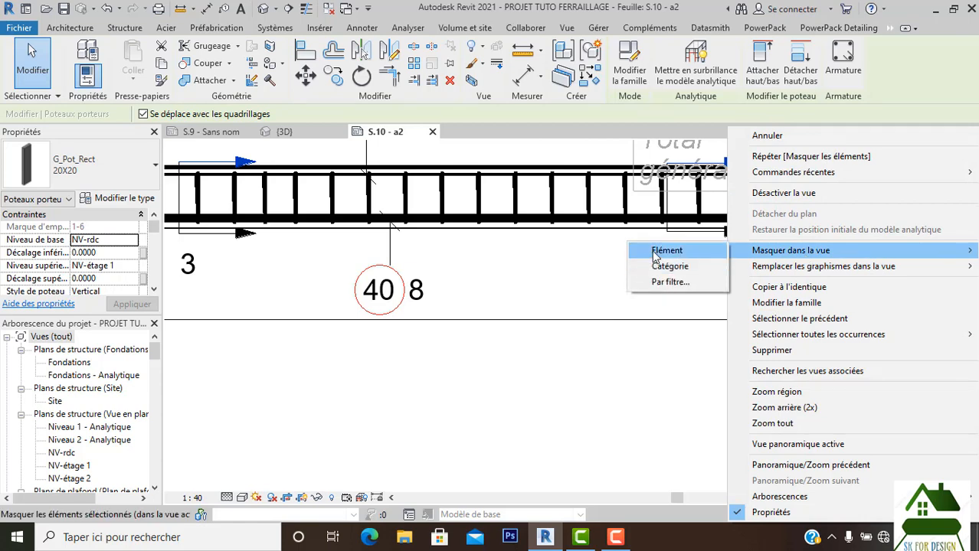
click(663, 250)
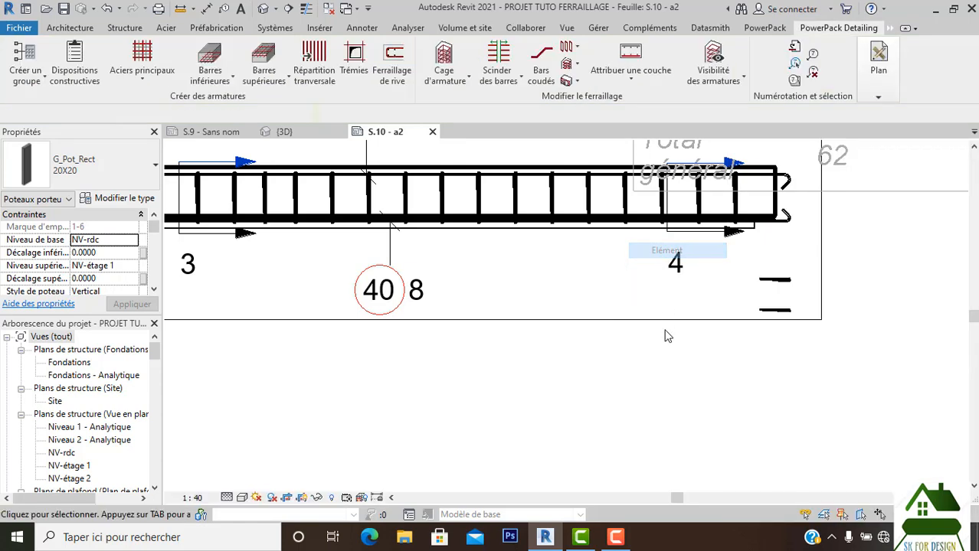
click(785, 285)
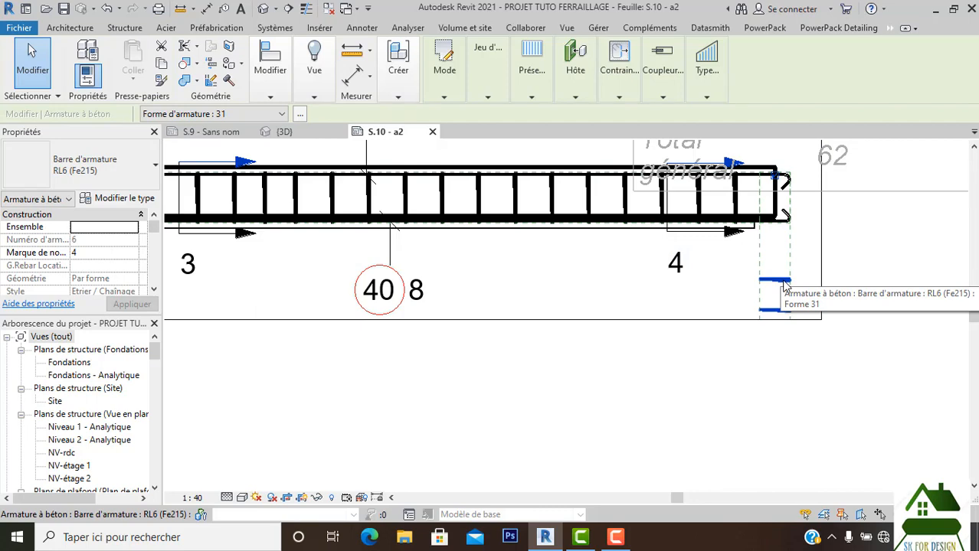
scroll(785, 290, down, 2)
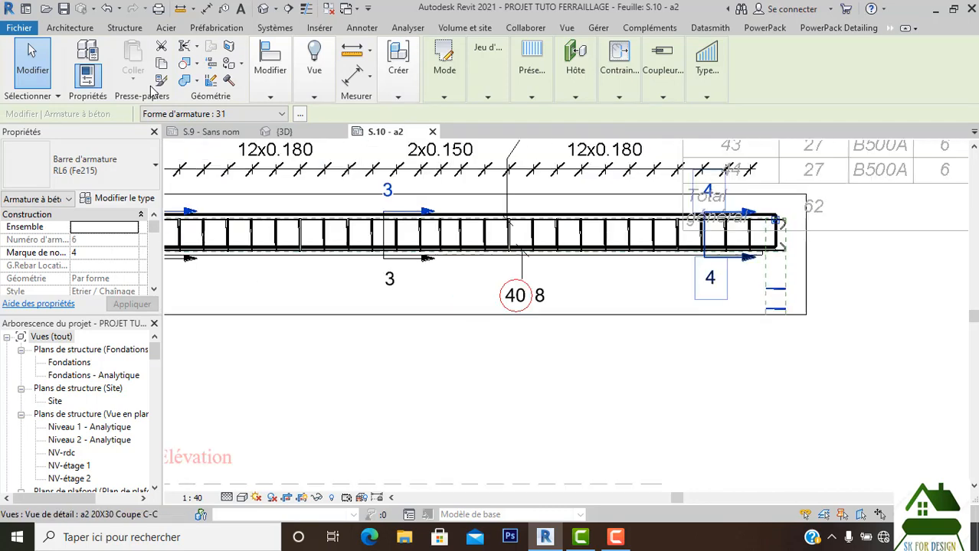
click(106, 8)
click(775, 377)
scroll(775, 379, down, 1)
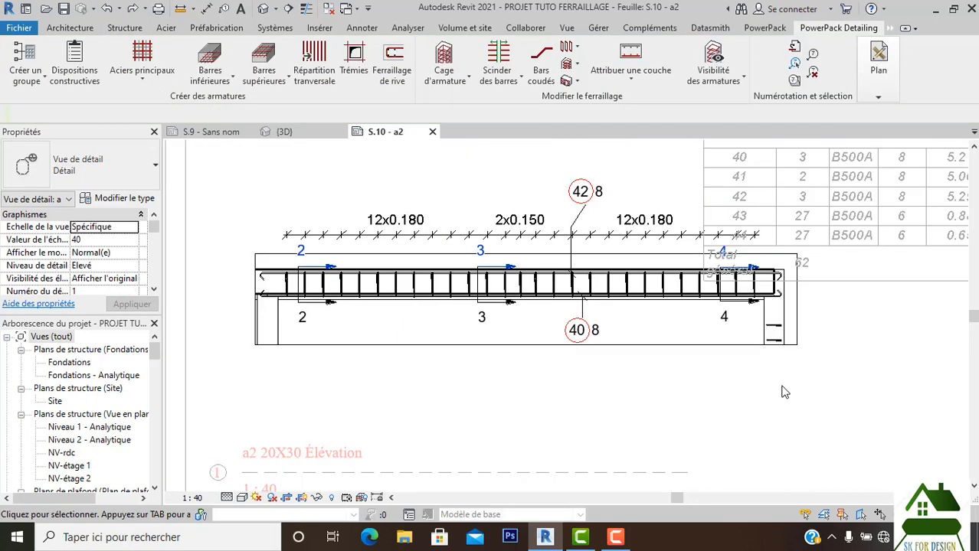
Step: Select the elements under the beam, filter to Armature à béton and Poteaux porteurs only, and hide them by element in the elevation
drag(794, 349, 655, 341)
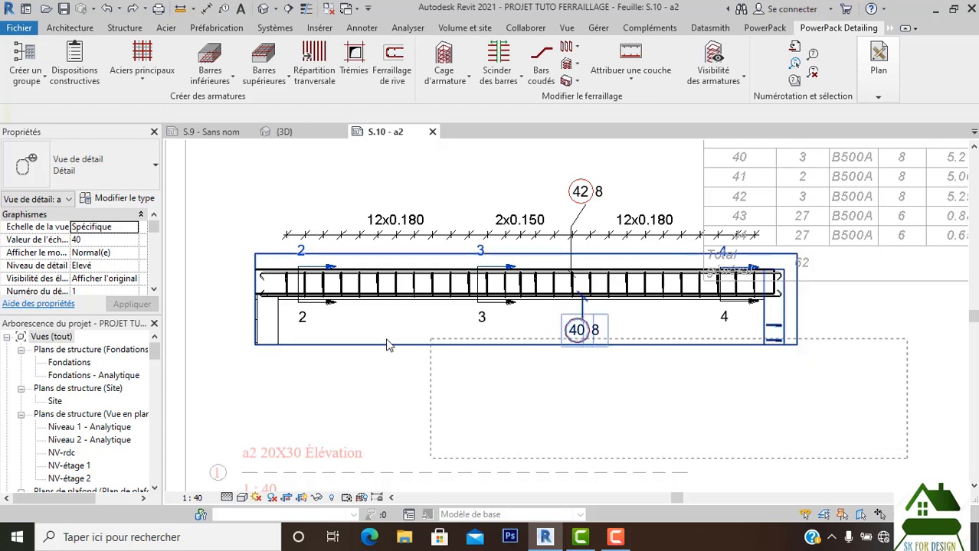
drag(193, 334, 203, 324)
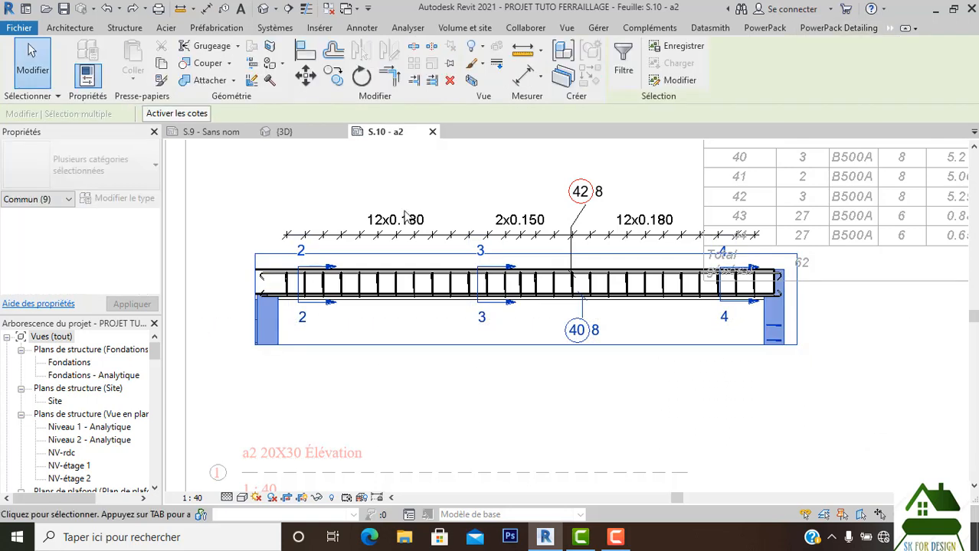
click(621, 62)
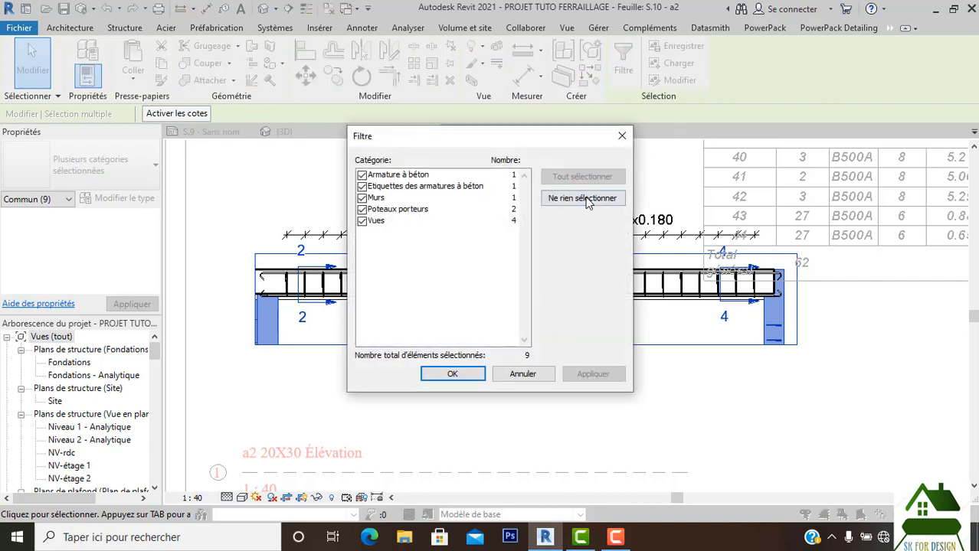
click(582, 198)
click(362, 176)
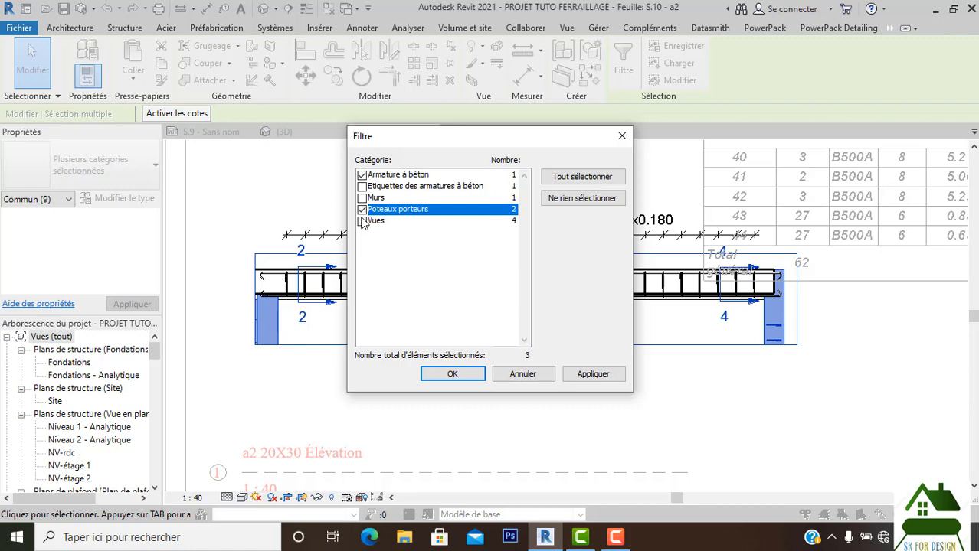
click(452, 375)
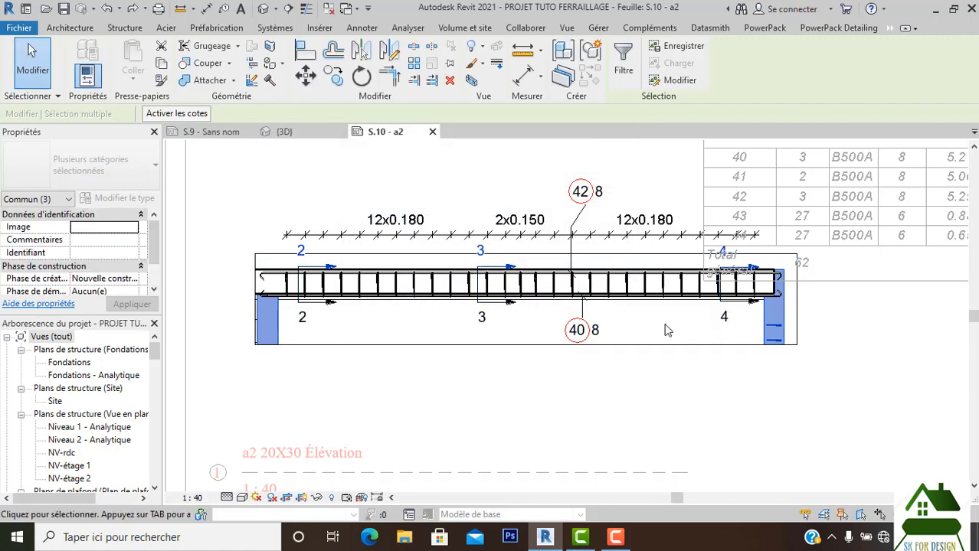
right_click(665, 330)
mouse_move(727, 234)
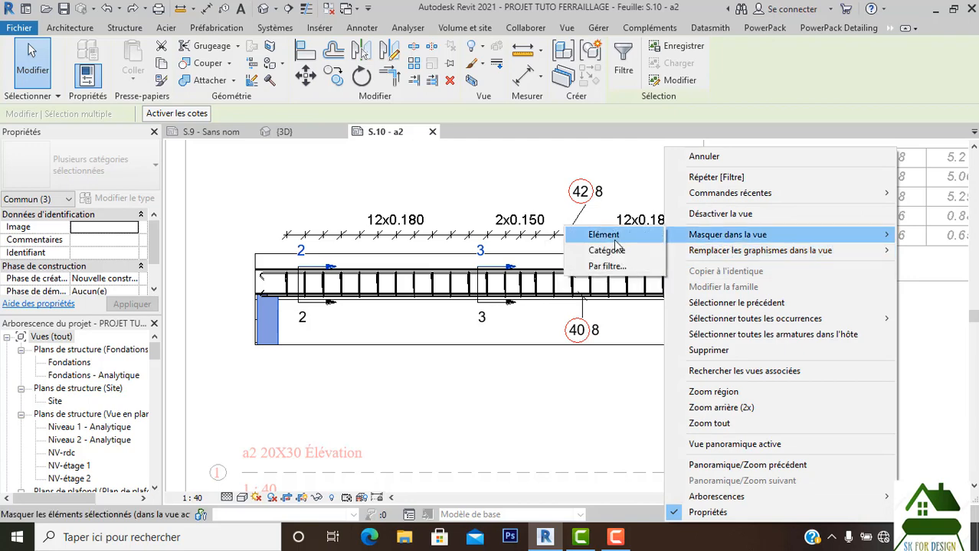
click(613, 237)
Step: Extend the left edge of the elevation's crop region outward past the beam's end
scroll(259, 322, up, 3)
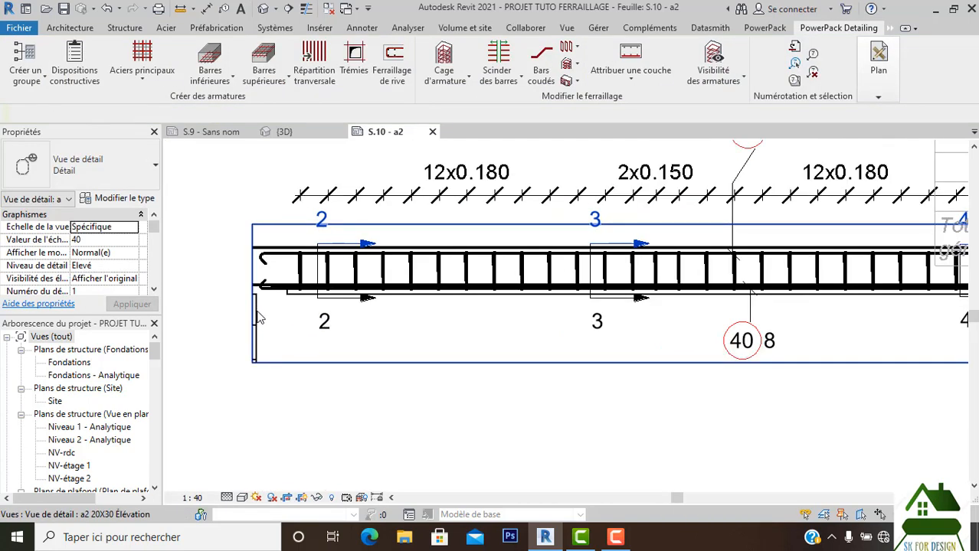
click(249, 268)
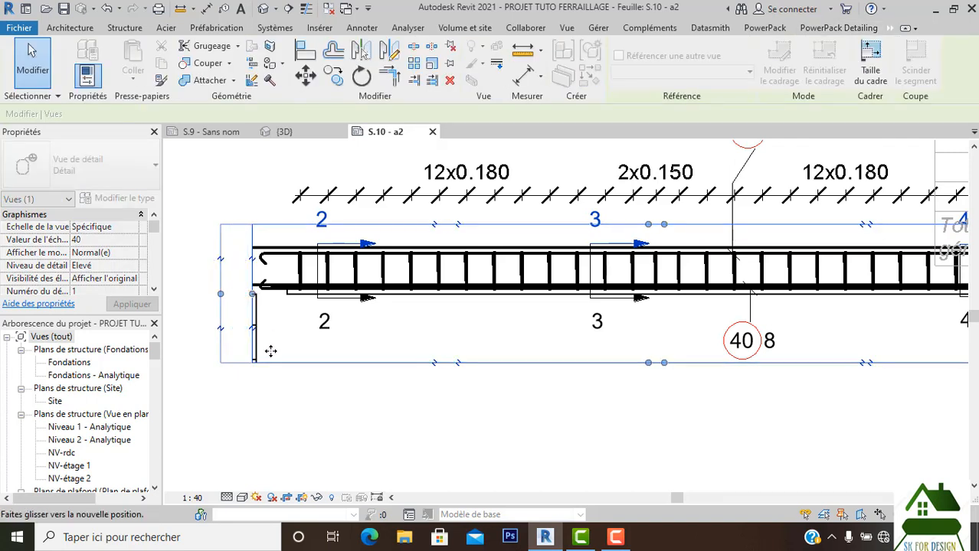
drag(270, 351, 238, 351)
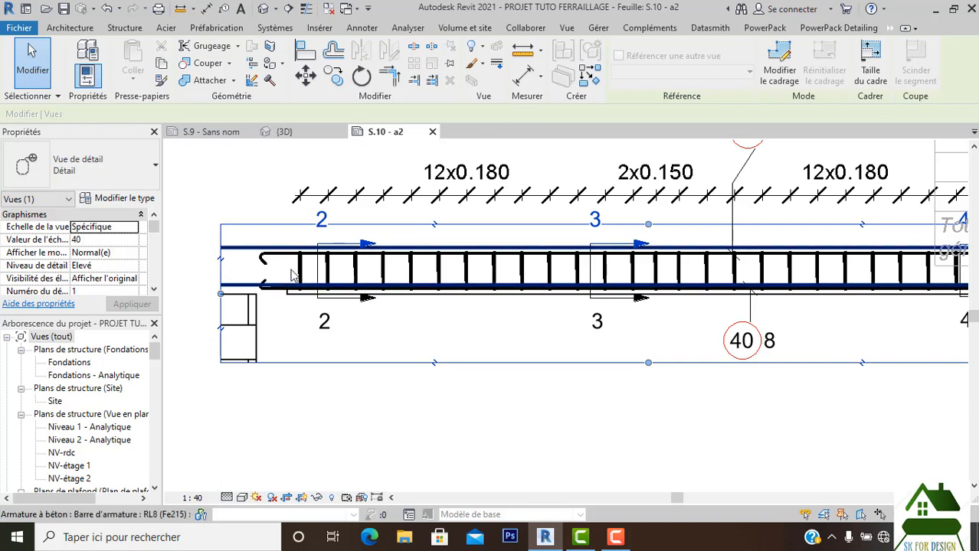
key(Escape)
Step: Hide the remaining MUR 20 wall piece below the beam's left end by element in the elevation
click(284, 132)
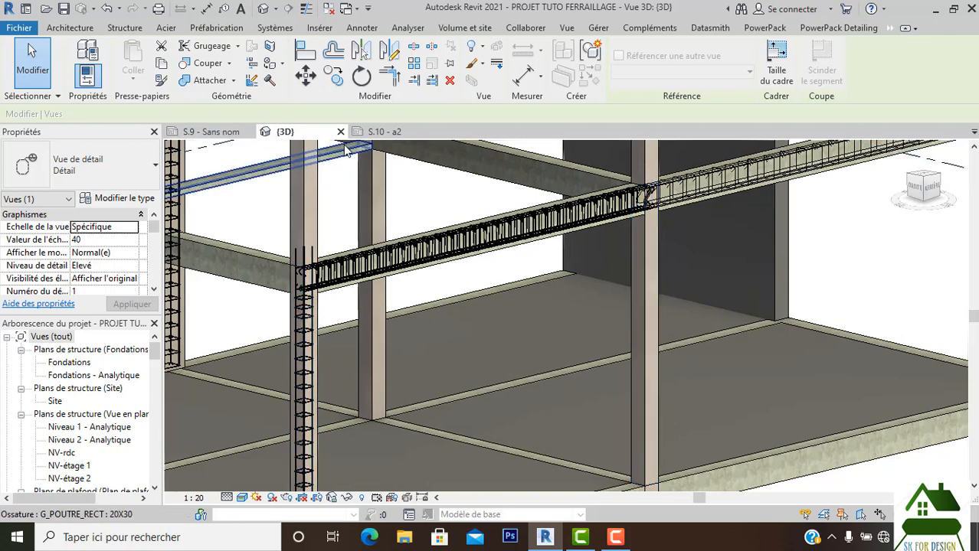
click(385, 133)
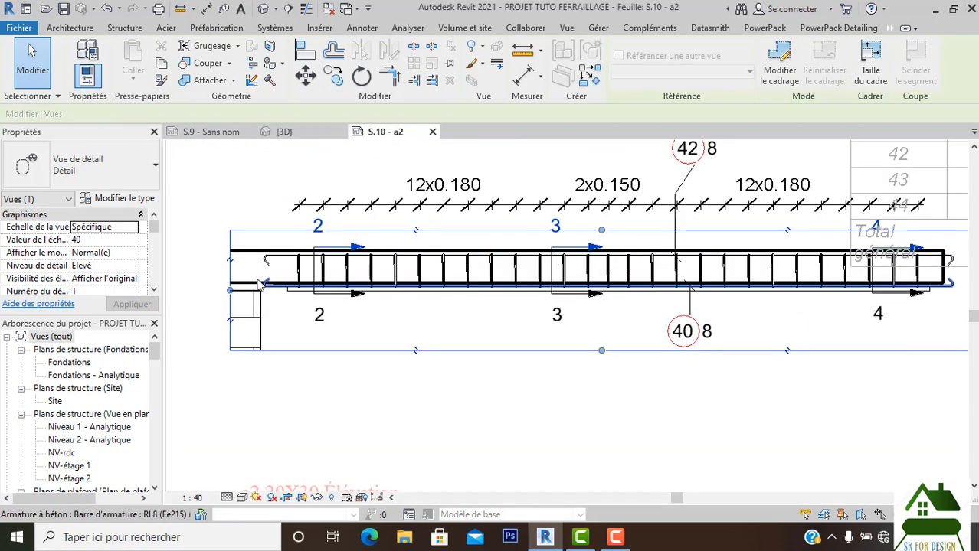
click(252, 331)
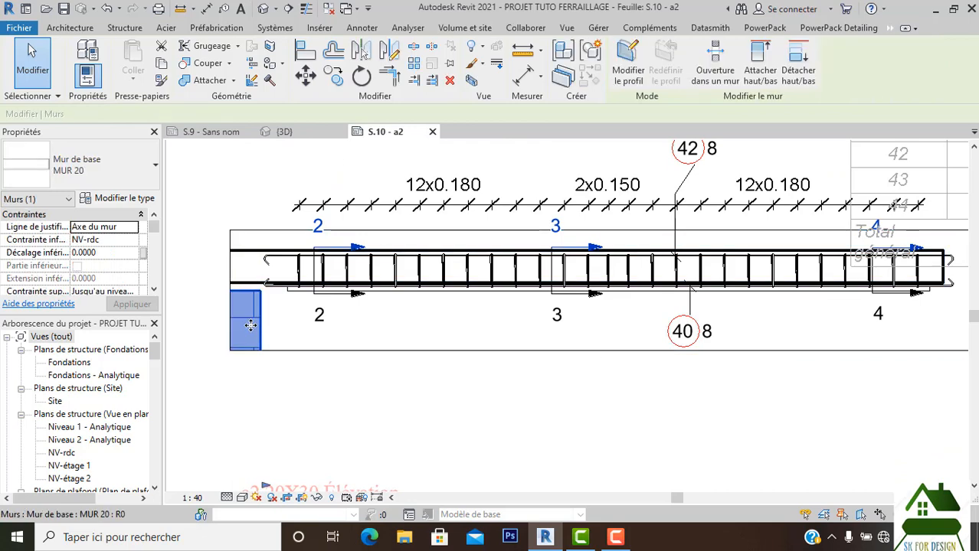
right_click(253, 331)
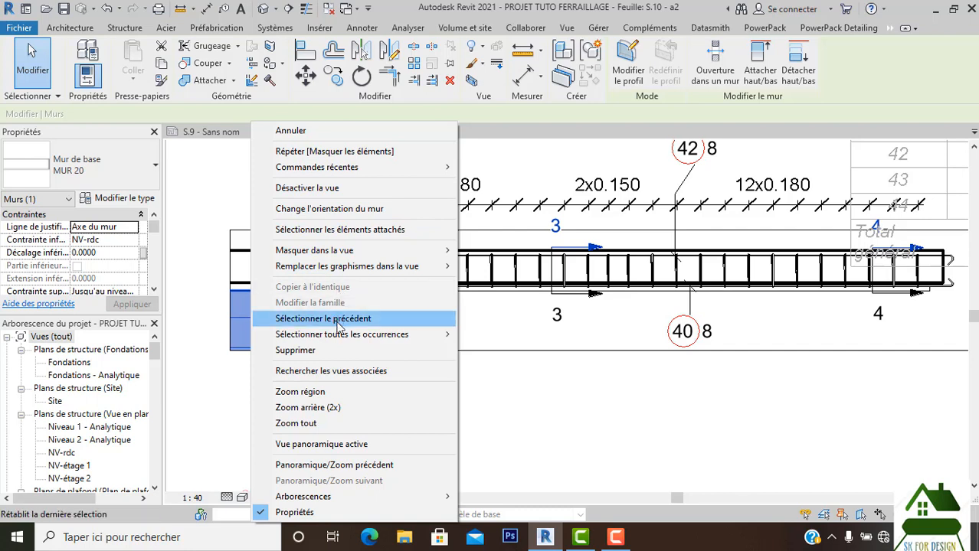
mouse_move(340, 341)
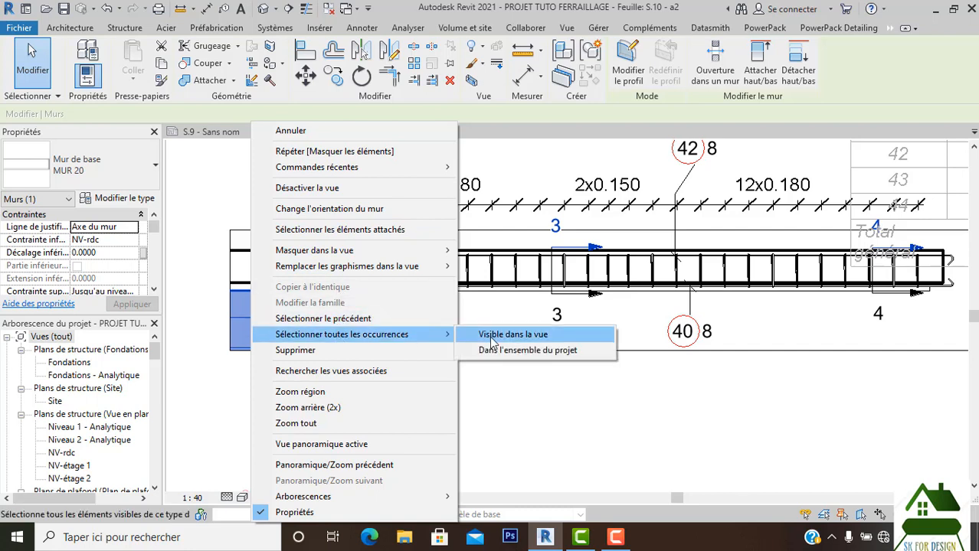
mouse_move(352, 252)
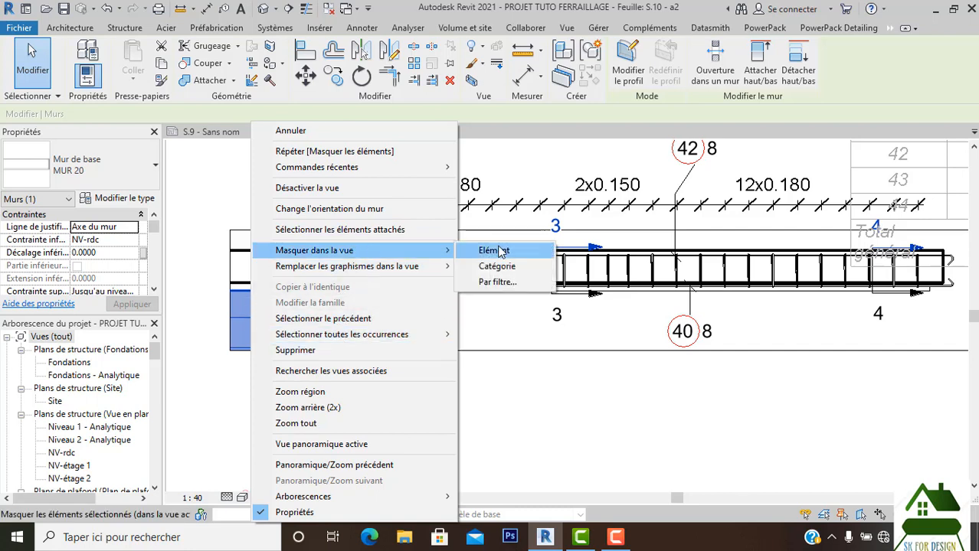
click(494, 251)
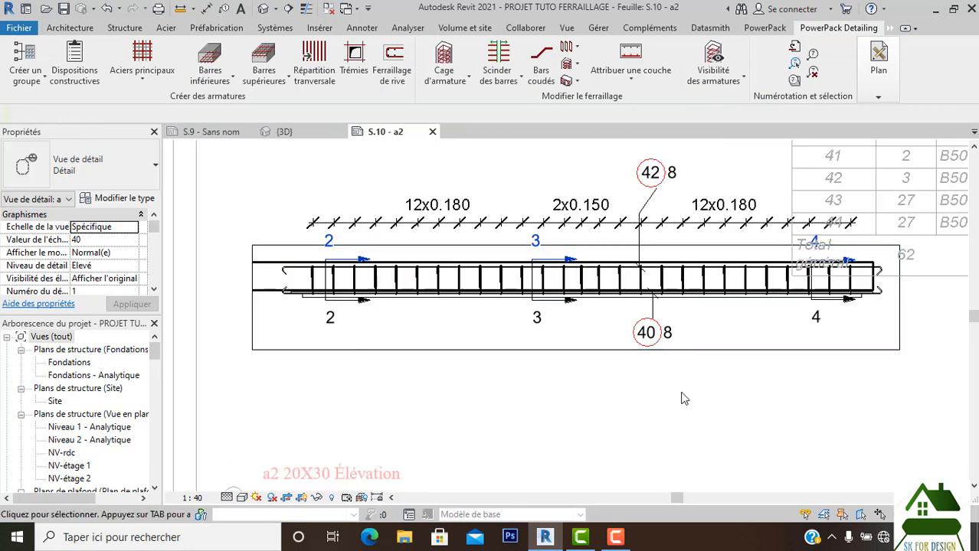
Step: Reveal the hidden elements and unhide the two 20X20 columns at the beam's ends
scroll(684, 398, down, 2)
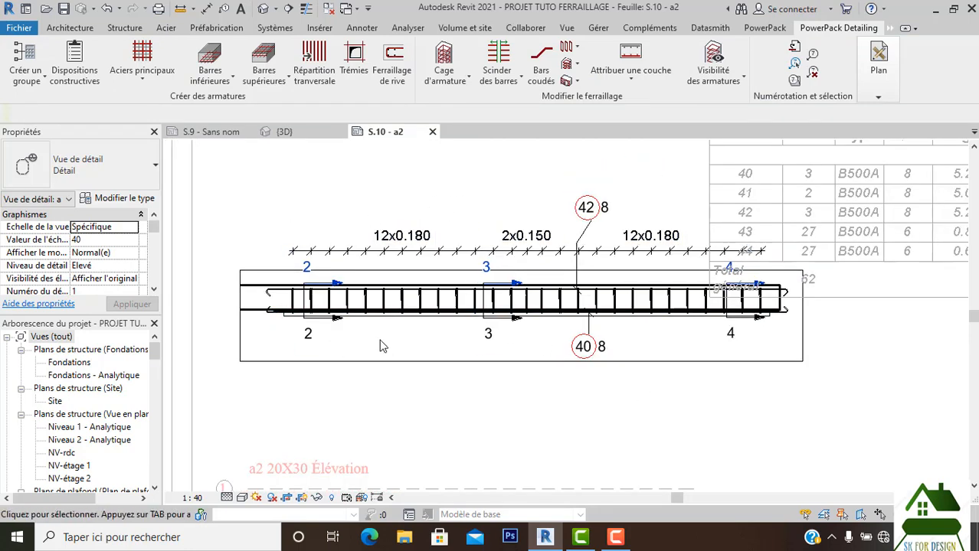
click(333, 498)
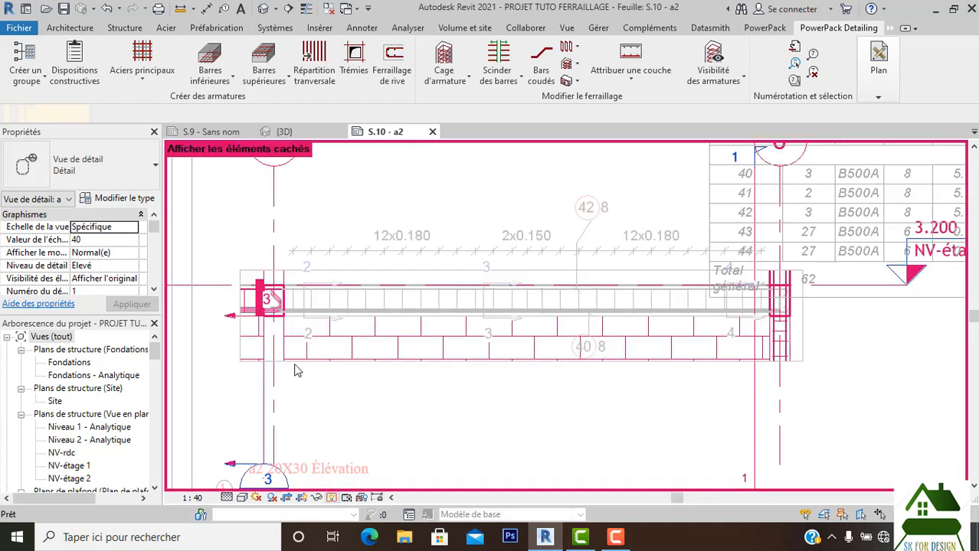
scroll(276, 337, up, 2)
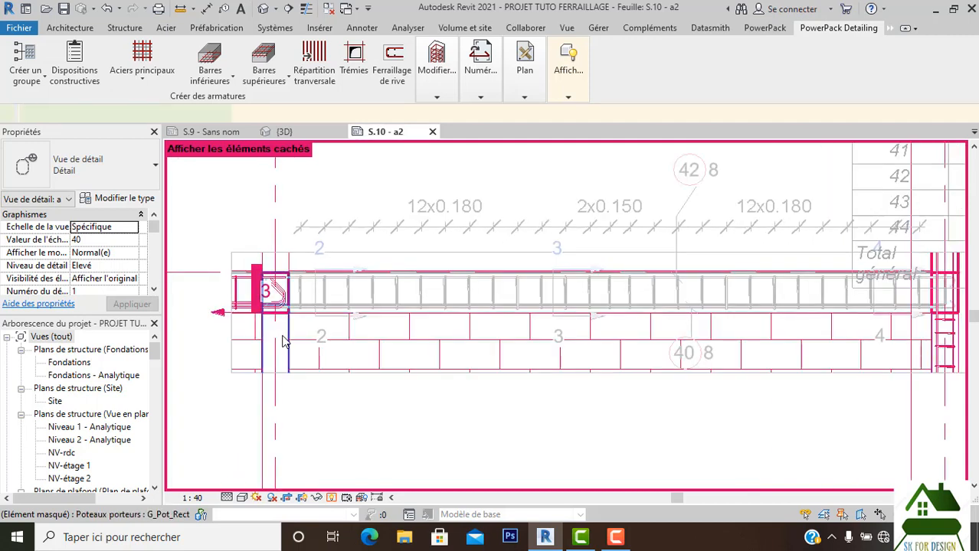
click(282, 340)
scroll(280, 337, down, 3)
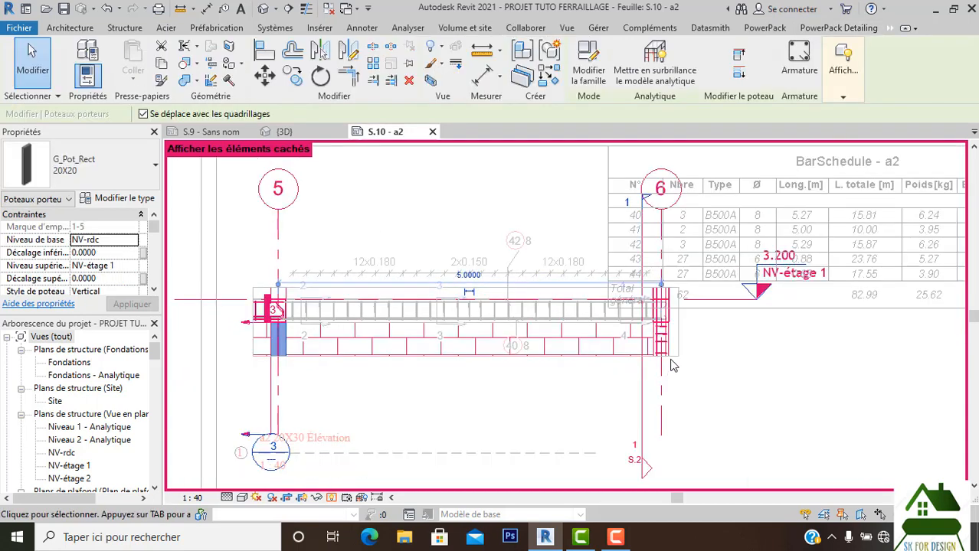
scroll(671, 366, up, 2)
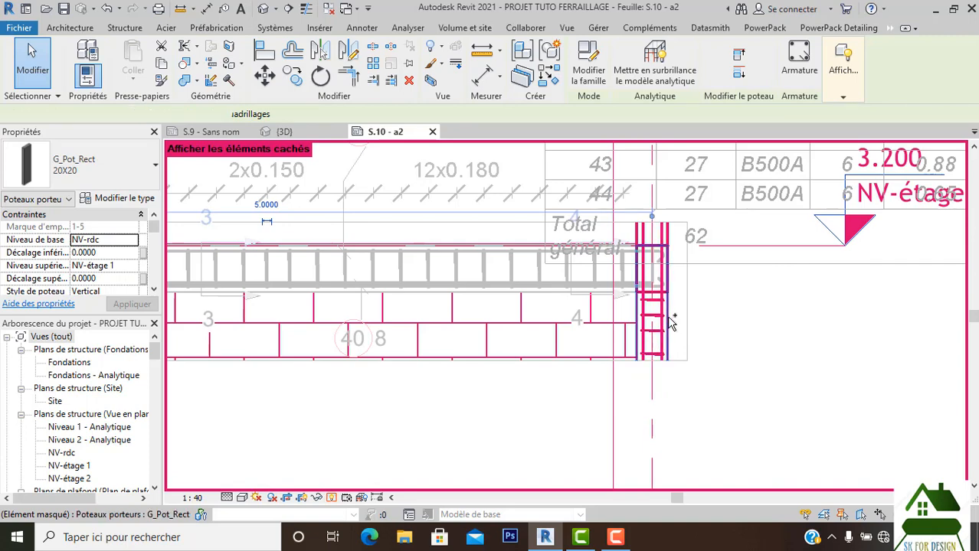
click(671, 322)
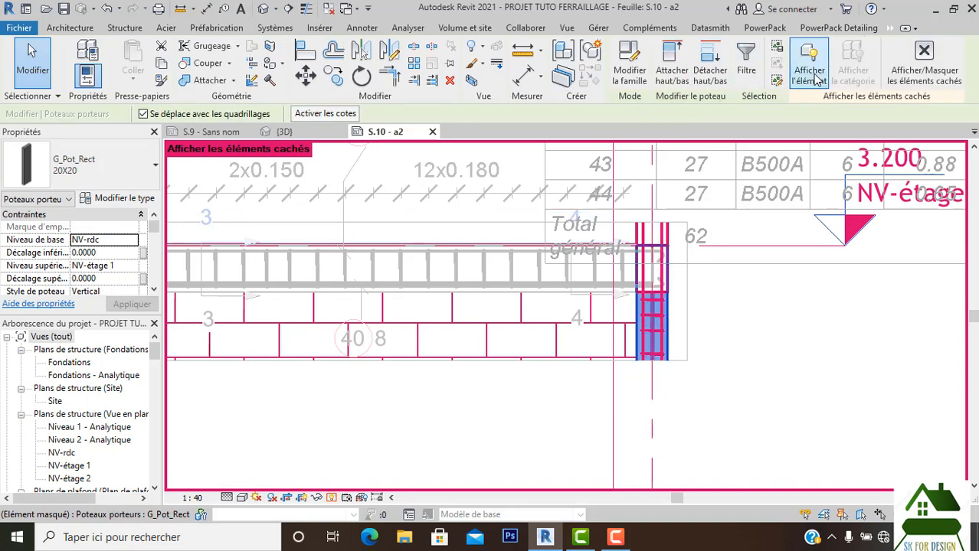
click(879, 93)
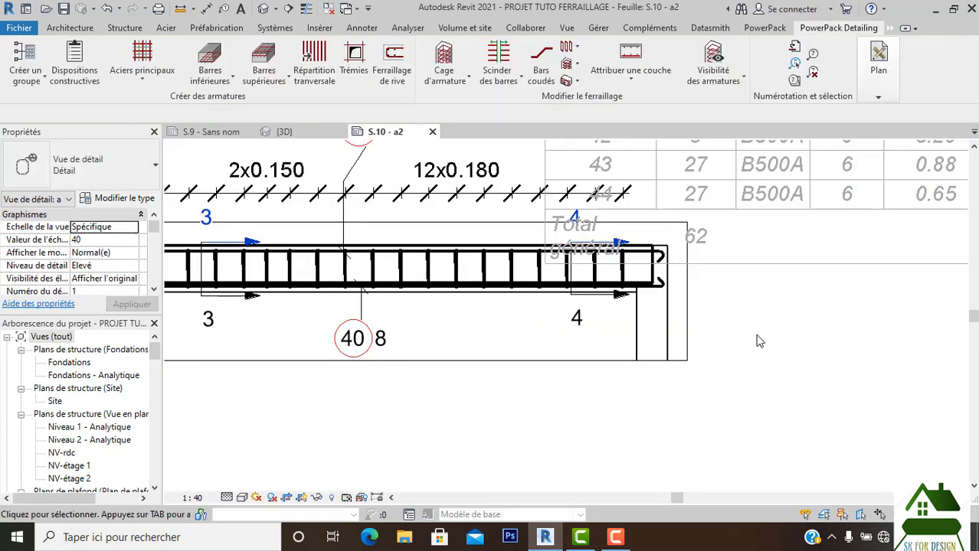
Step: Raise the top edge of the elevation's crop region above the dimensions and bar tag 42, and hide the crop region's outline
scroll(720, 375, down, 2)
scroll(609, 385, down, 3)
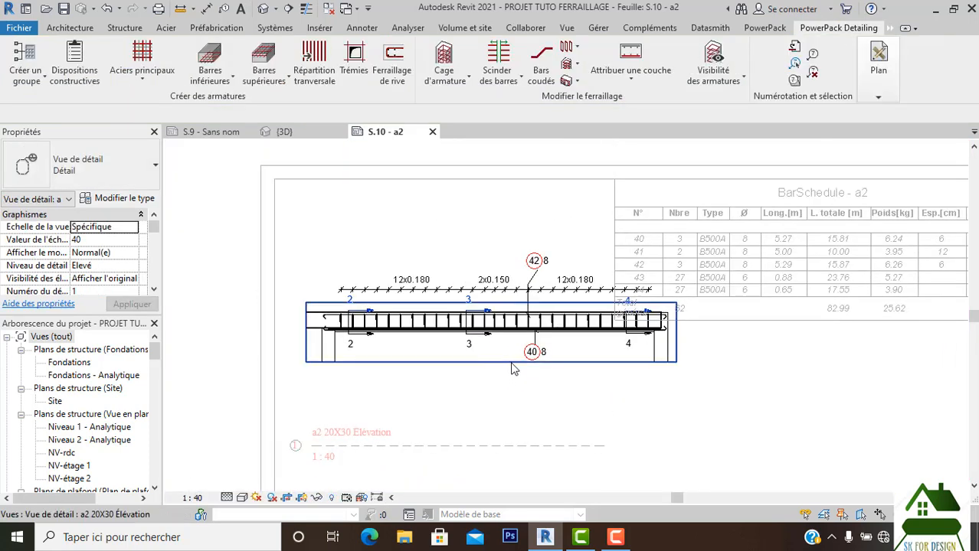
scroll(559, 394, up, 3)
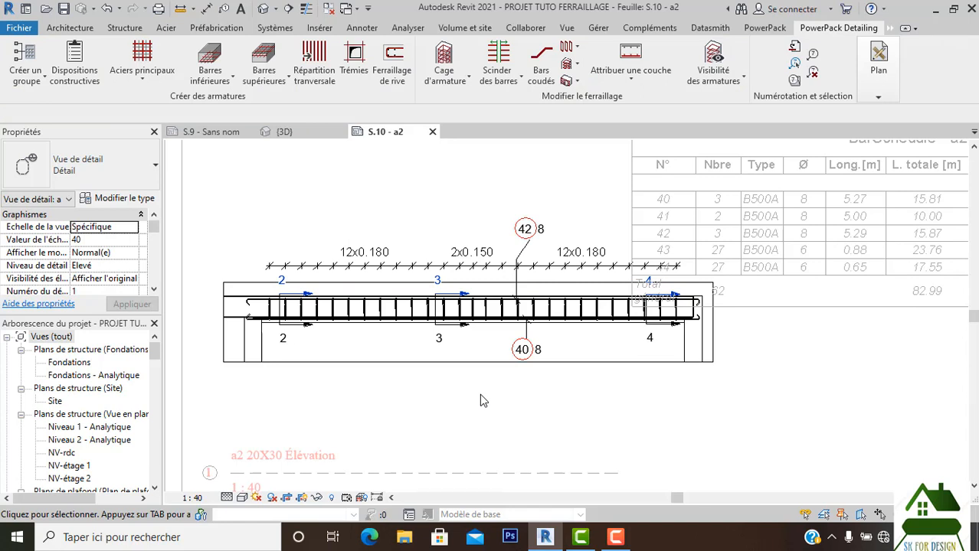
right_click(481, 396)
click(365, 373)
click(365, 373)
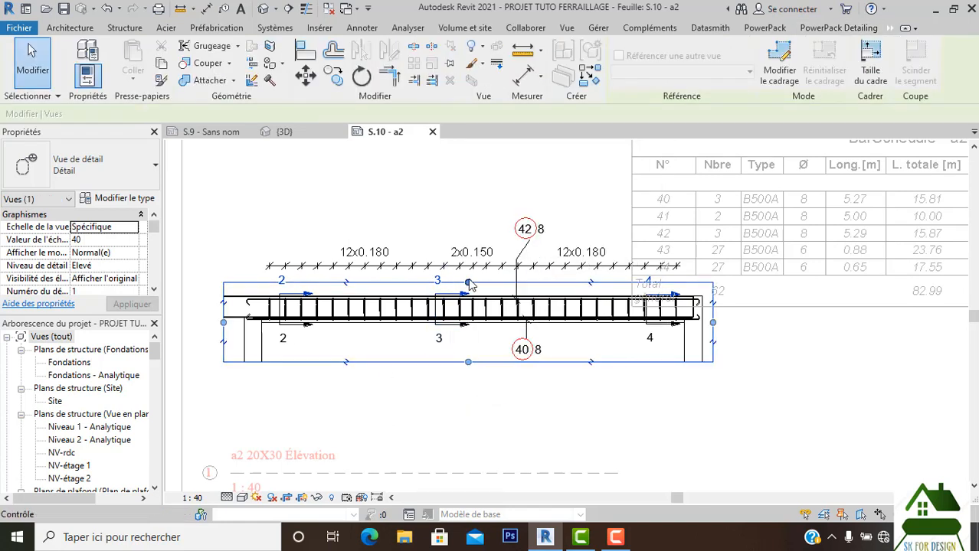
drag(470, 283, 468, 208)
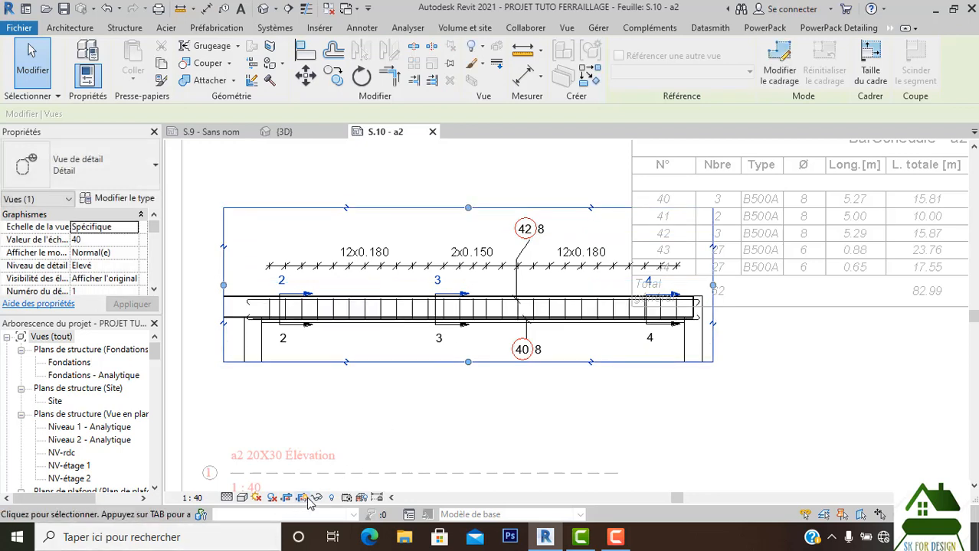
key(Escape)
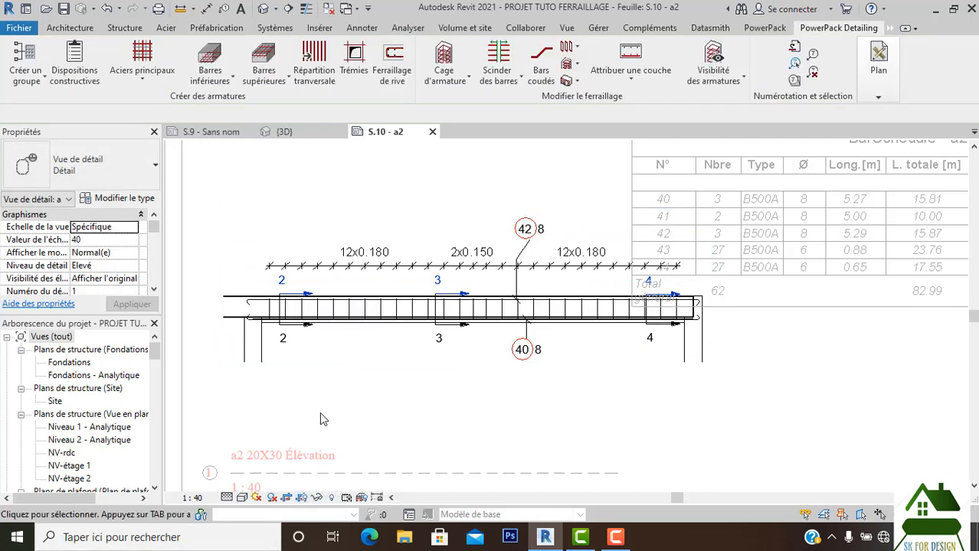
Step: Hide the 20+4 floor slab by element in the elevation view
click(229, 320)
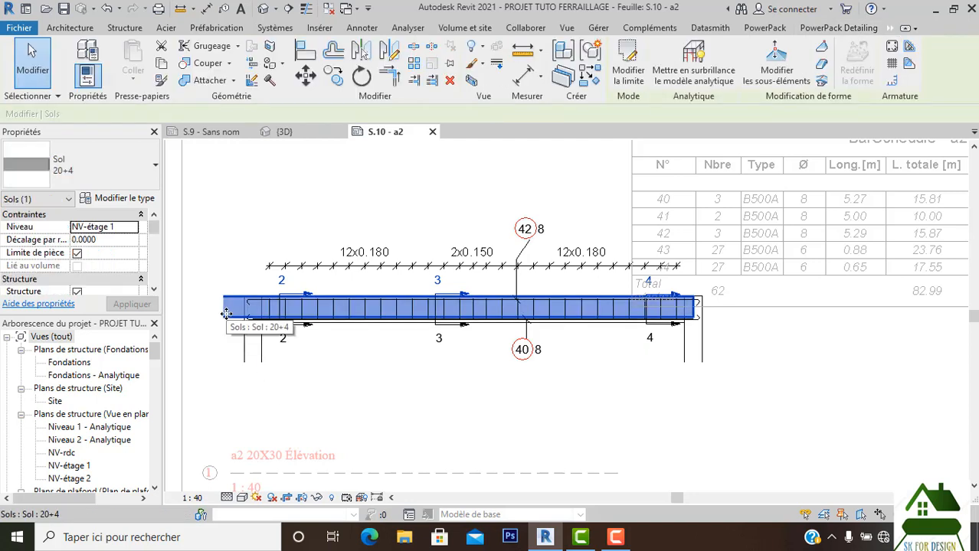
right_click(227, 314)
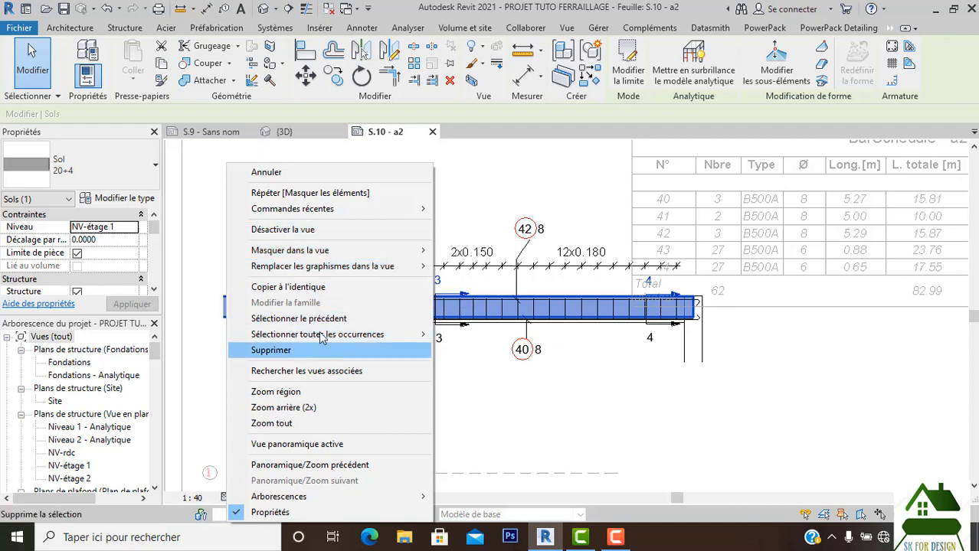
mouse_move(326, 256)
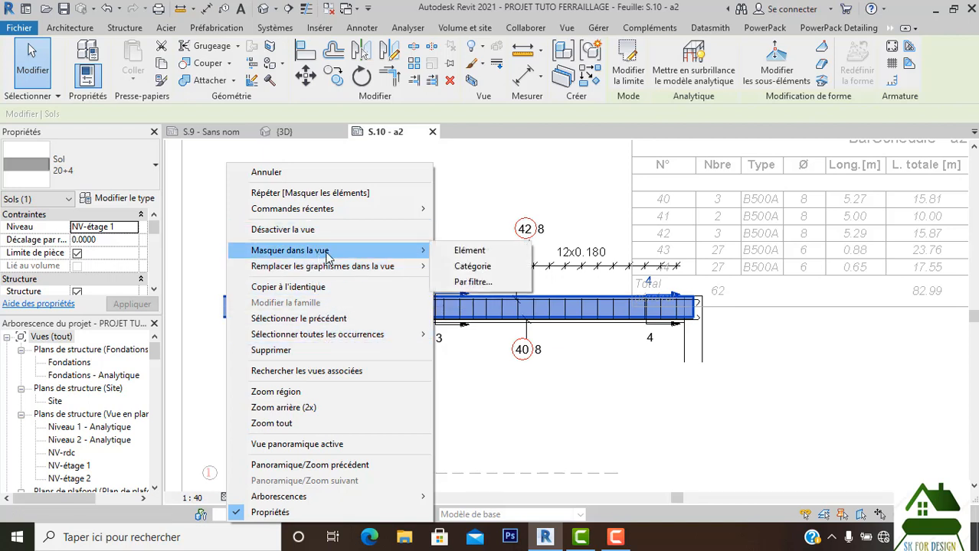
click(464, 251)
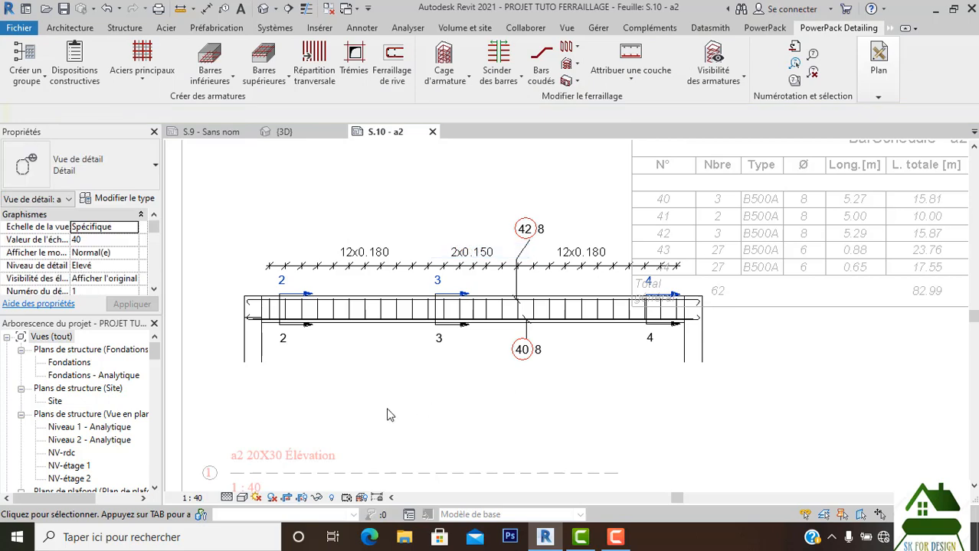
Step: Deactivate the elevation view and shift its viewport left on the sheet, away from the bar schedule
right_click(344, 373)
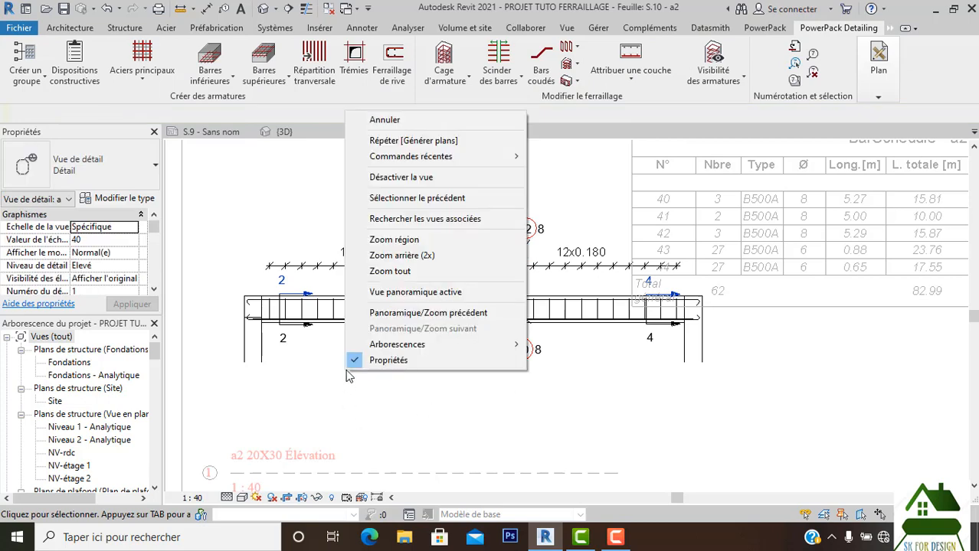
click(394, 178)
scroll(582, 387, down, 2)
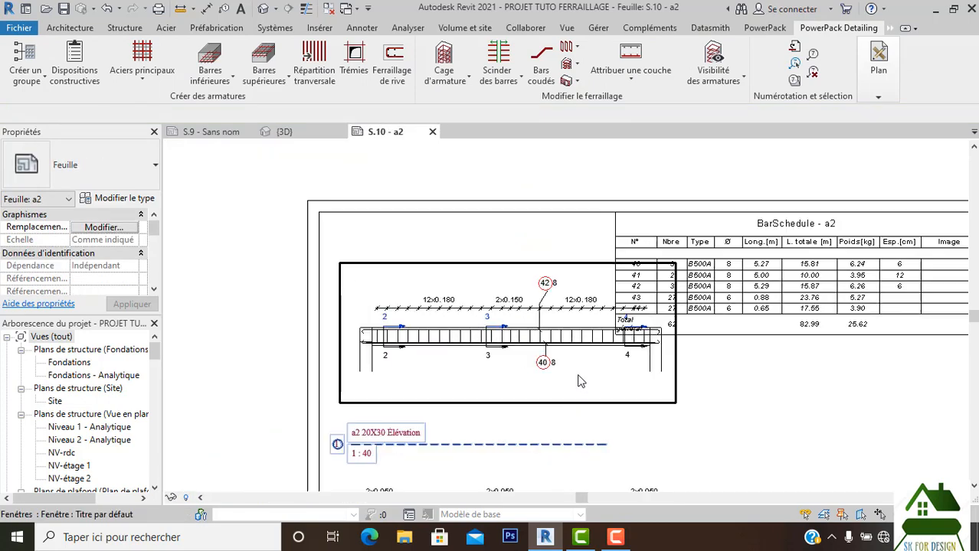
click(546, 341)
drag(545, 341, 509, 341)
scroll(697, 421, down, 1)
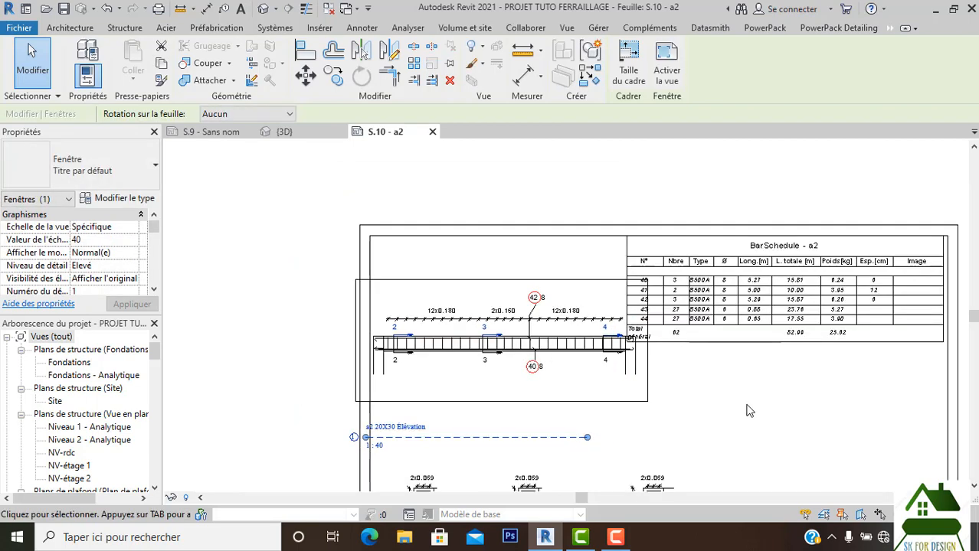
Step: Remove the Type column from the BarSchedule - a2 schedule and return to sheet S.10 - a2
middle_drag(754, 402, 650, 400)
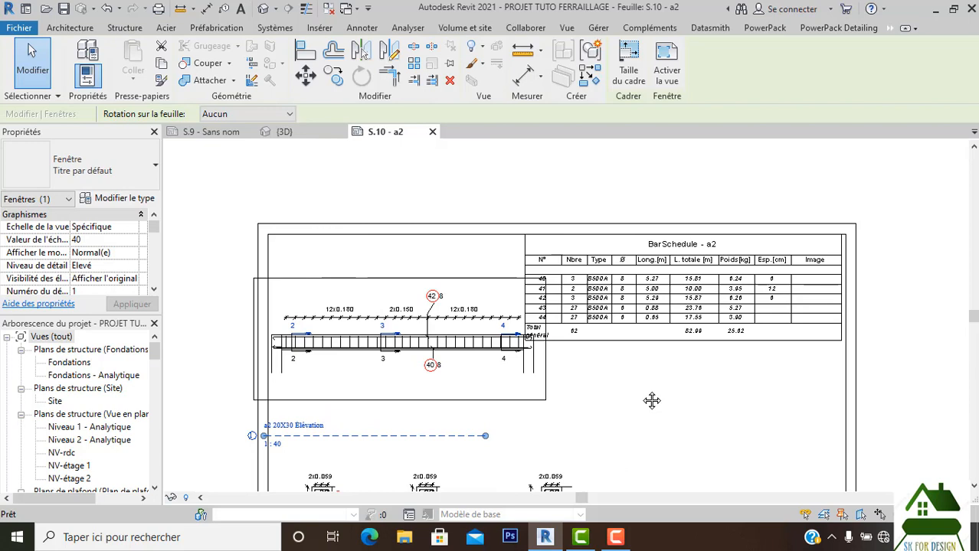
click(666, 322)
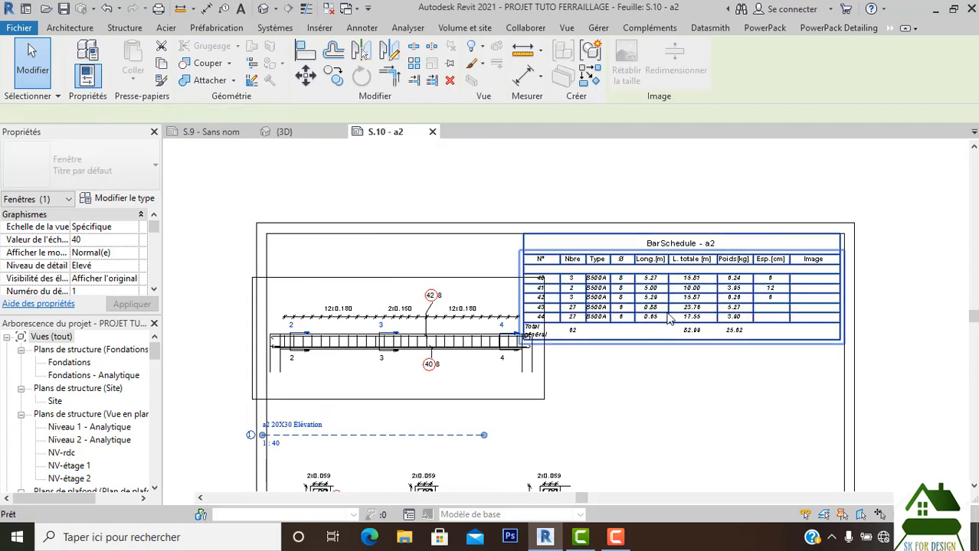
double_click(668, 320)
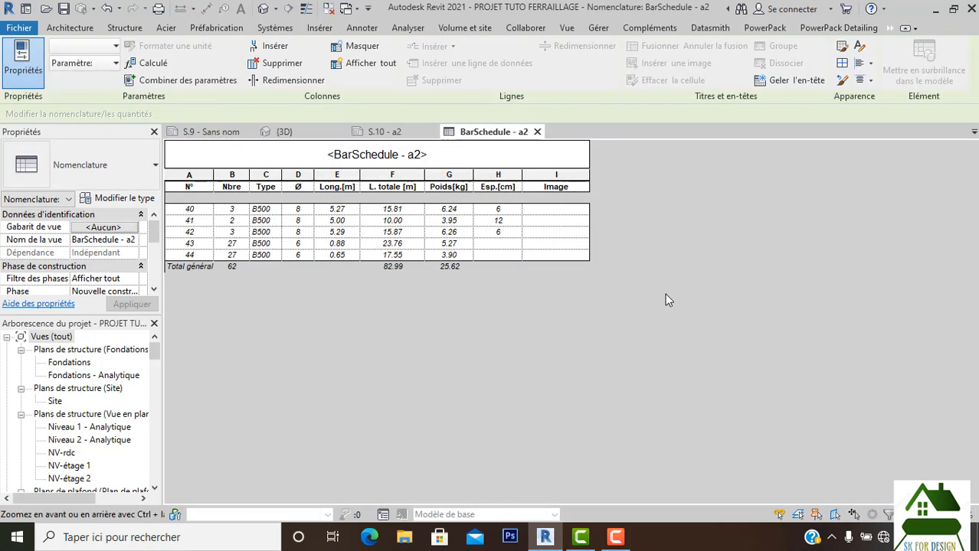
click(267, 176)
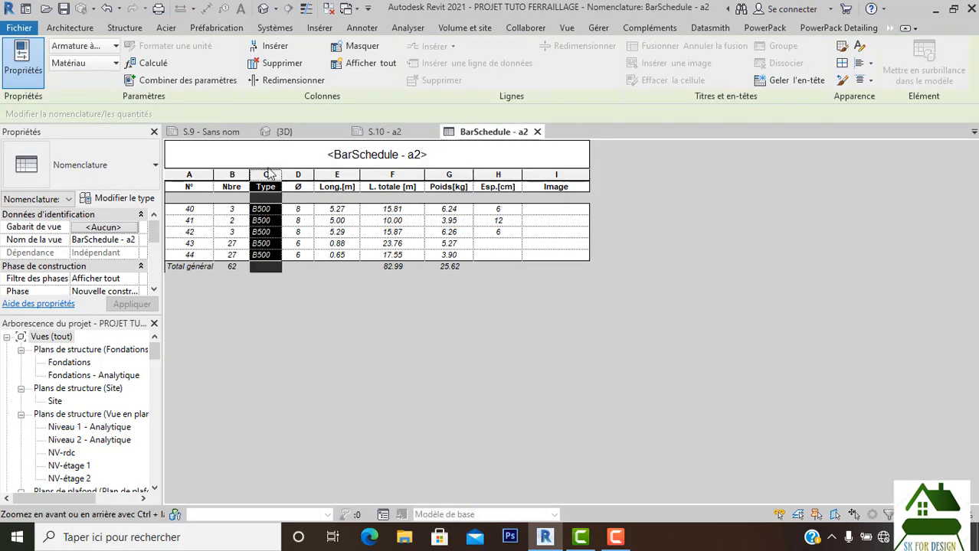
click(279, 64)
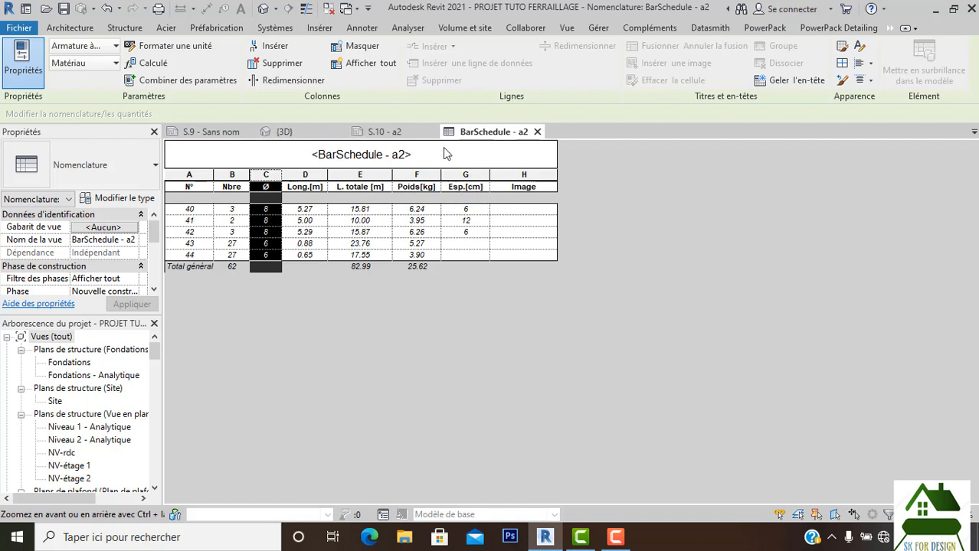
click(391, 133)
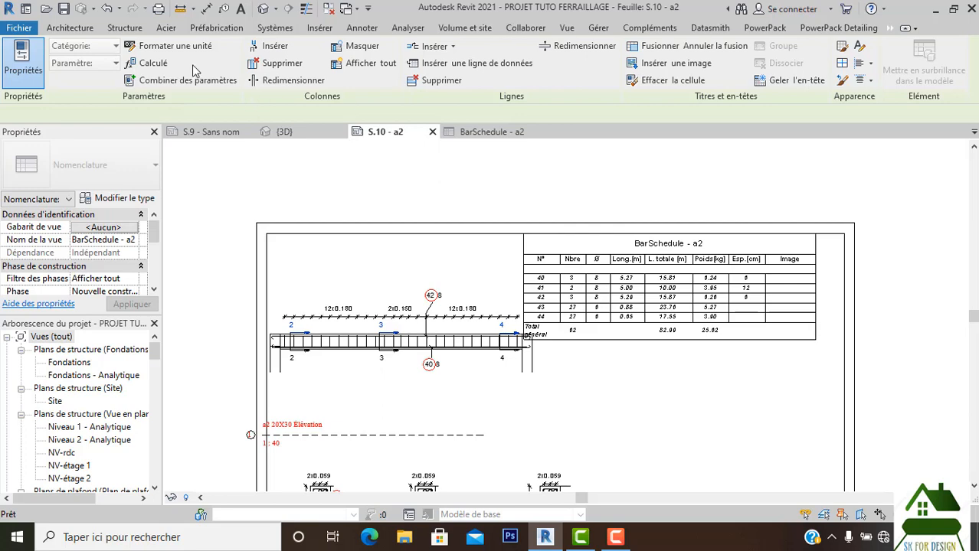
Step: Align the bar schedule's right edge with the inner border line of the sheet frame
click(743, 264)
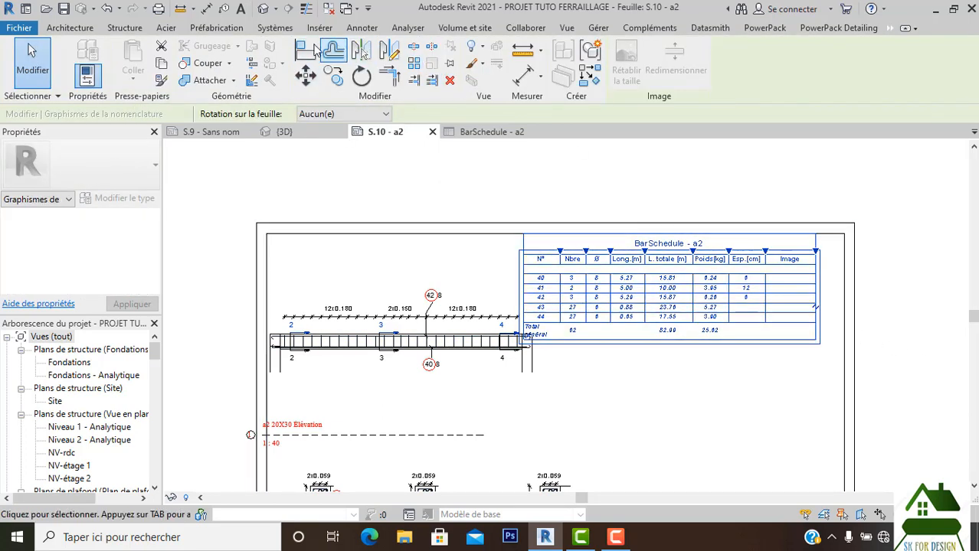
click(310, 51)
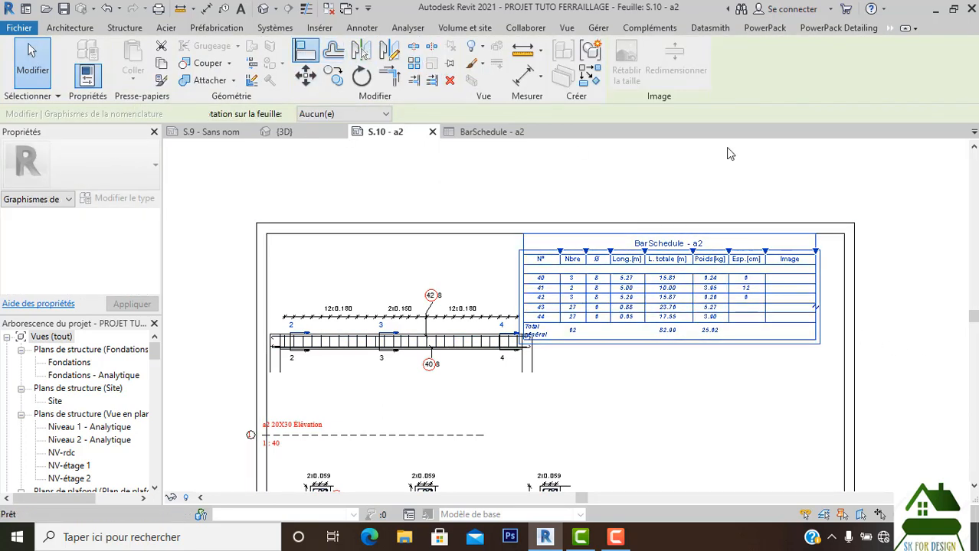
click(842, 292)
click(817, 296)
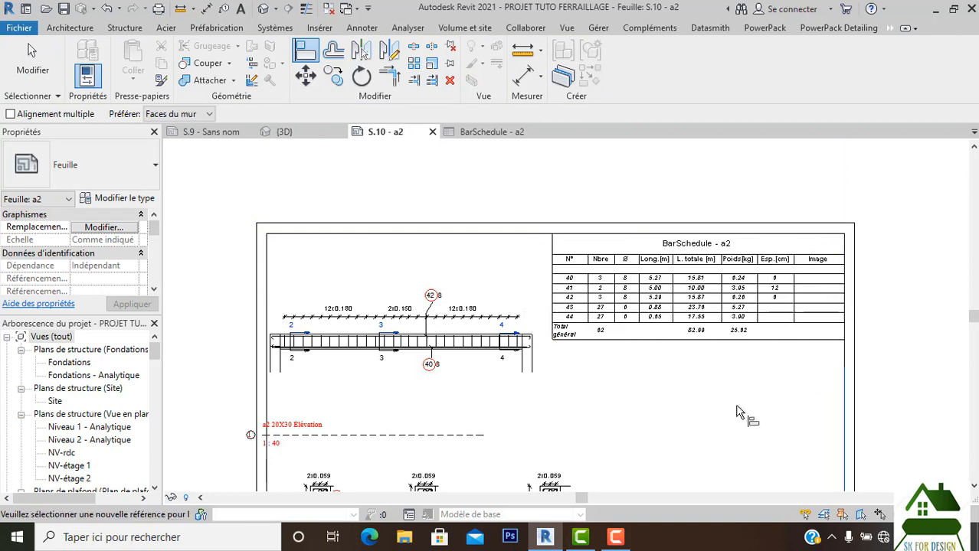
middle_drag(691, 455, 741, 385)
key(Escape)
key(Escape)
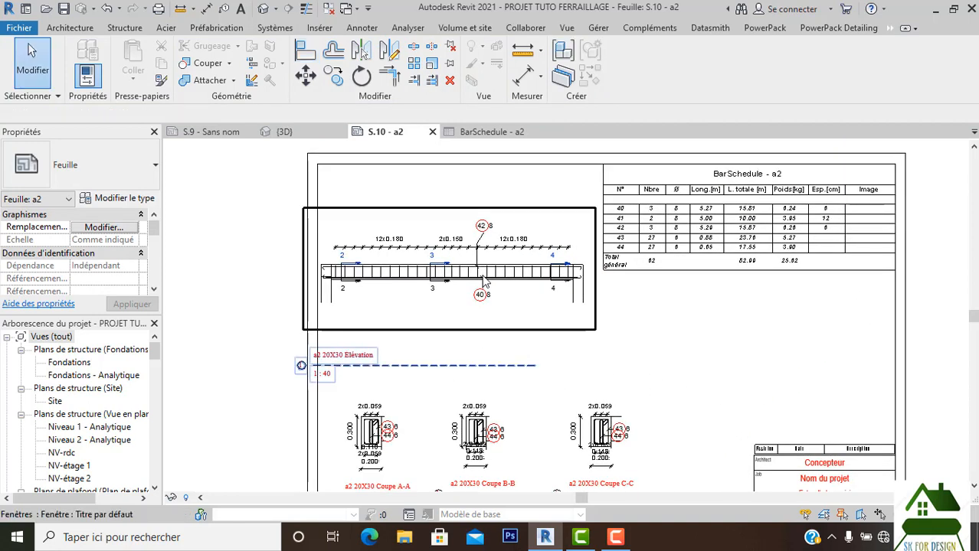
Step: Shift the elevation viewport slightly right so it sits inside the sheet's left border
click(481, 278)
scroll(481, 276, up, 2)
drag(482, 276, 543, 275)
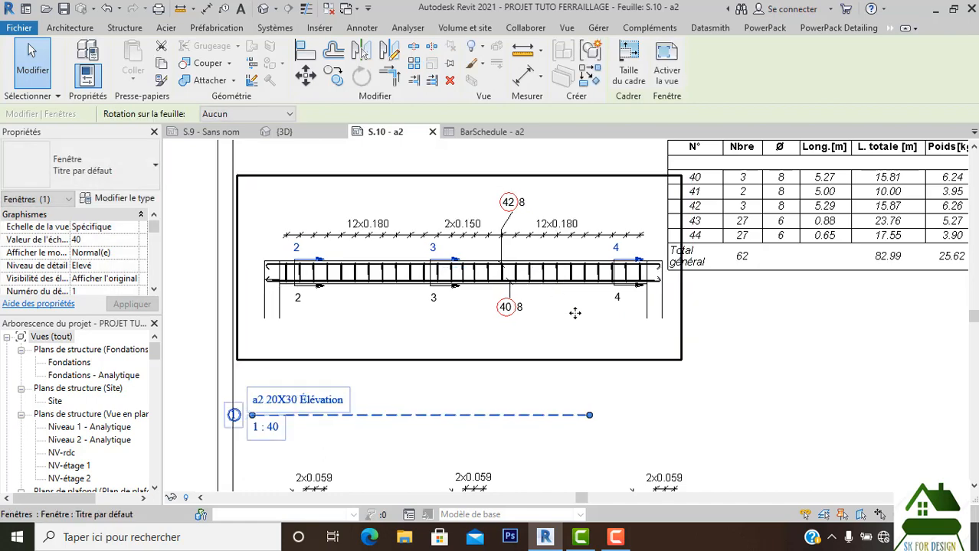
click(752, 332)
scroll(752, 333, down, 2)
middle_drag(752, 332, 589, 325)
scroll(607, 317, down, 3)
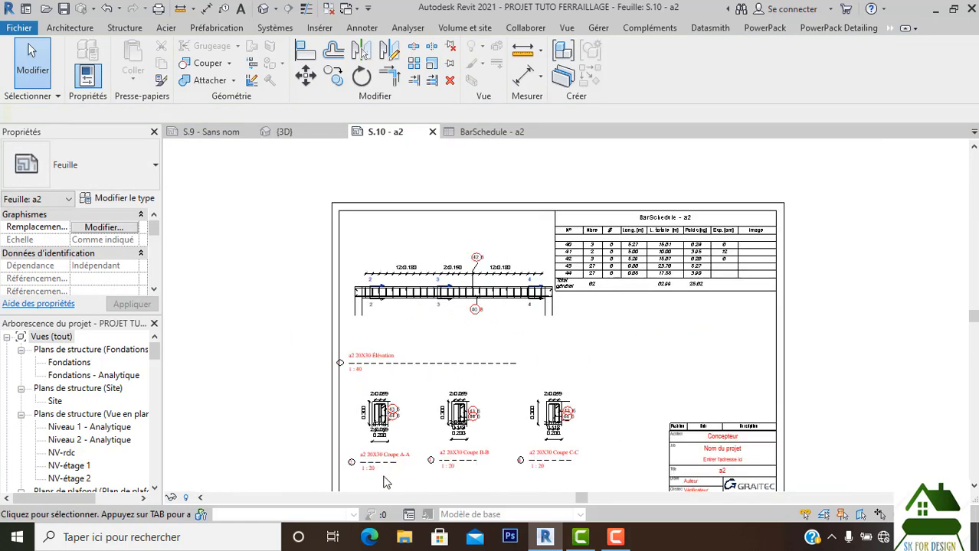
Step: Move the a2 20X30 Élévation view title up and slightly right, closer beneath the beam elevation
scroll(406, 295, up, 5)
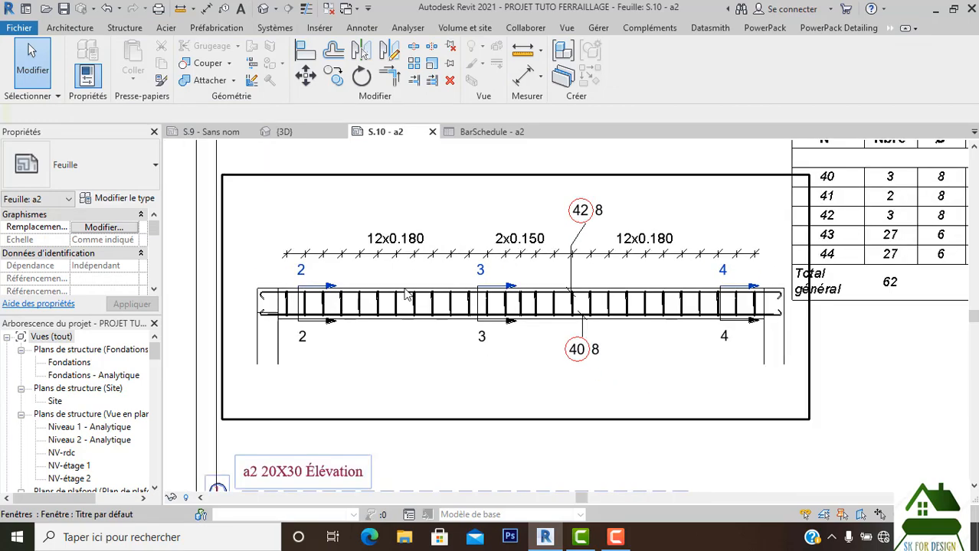
scroll(389, 337, down, 1)
scroll(382, 304, down, 3)
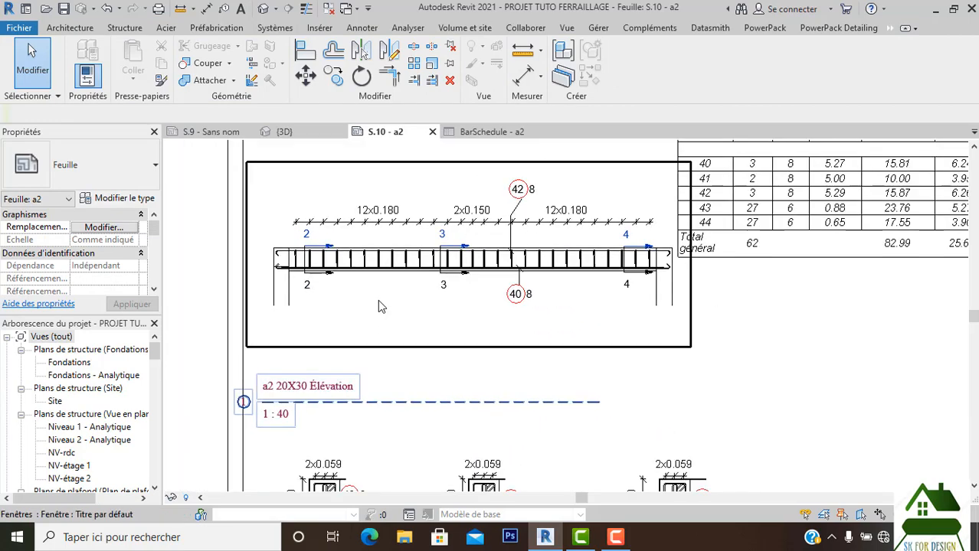
scroll(373, 402, up, 4)
click(374, 392)
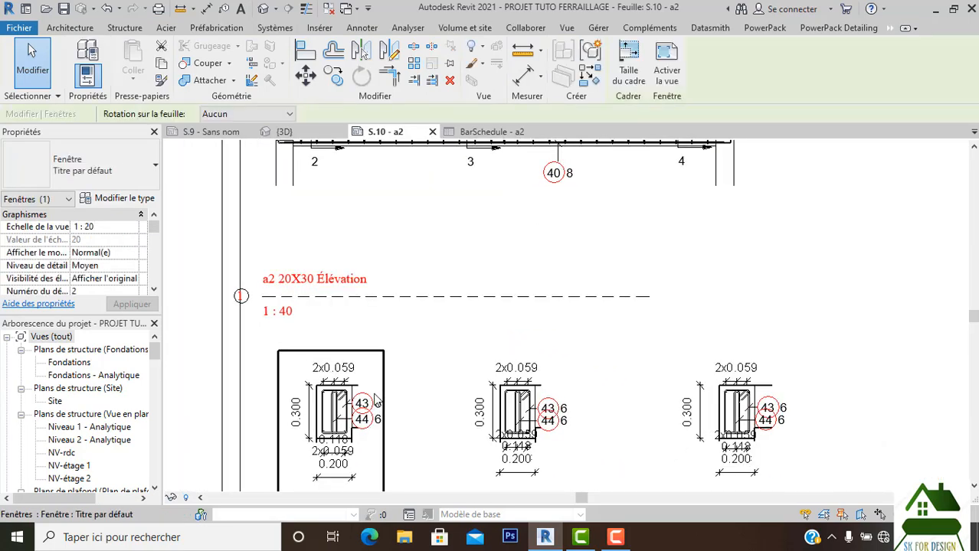
scroll(383, 360, down, 2)
key(Escape)
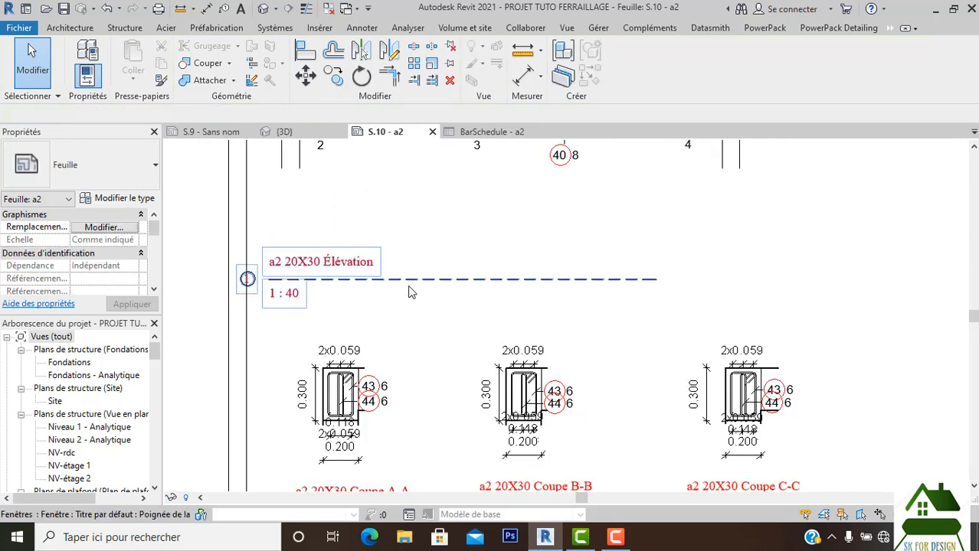
scroll(414, 288, down, 1)
click(417, 268)
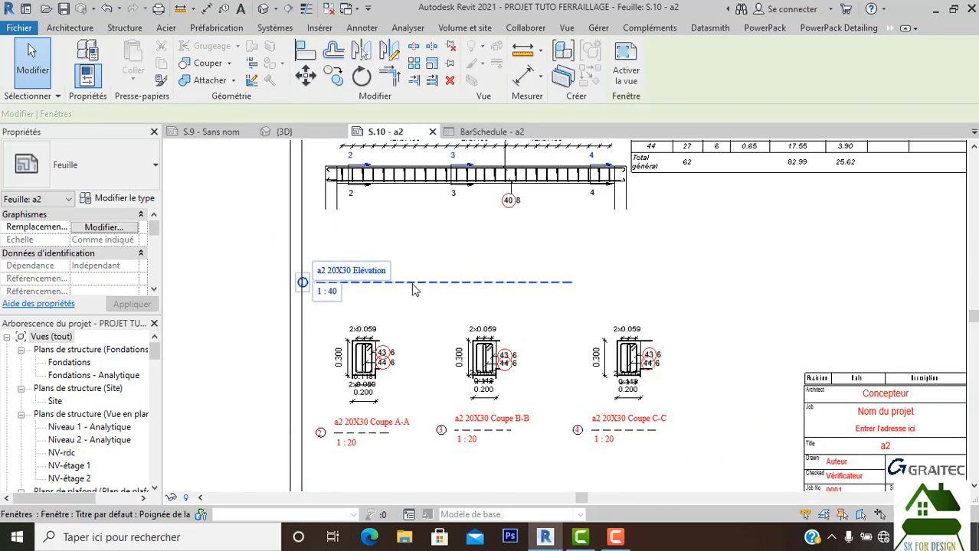
drag(417, 268, 449, 257)
Step: Activate the Coupe A-A section view on the sheet and set its scale to 1 : 10
click(393, 352)
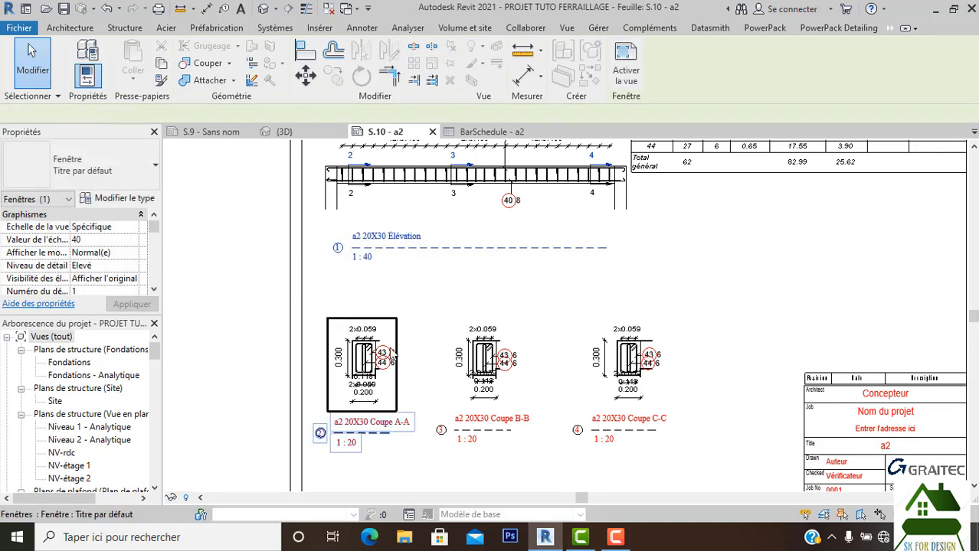
double_click(394, 351)
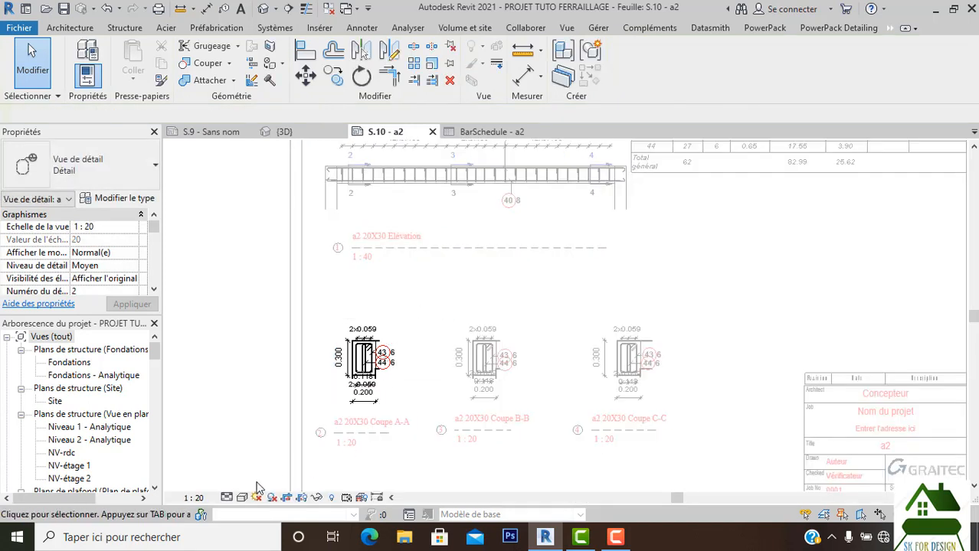
click(190, 498)
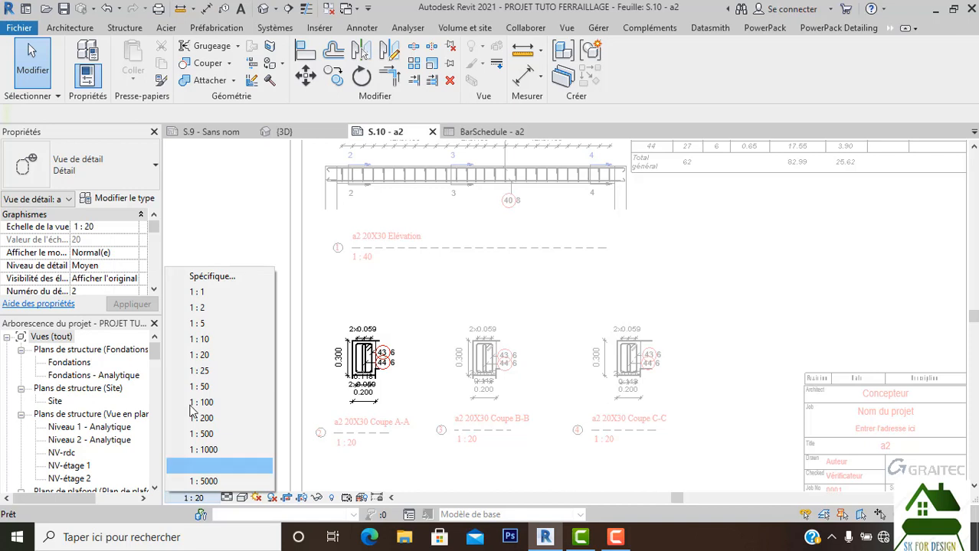
click(202, 357)
click(196, 499)
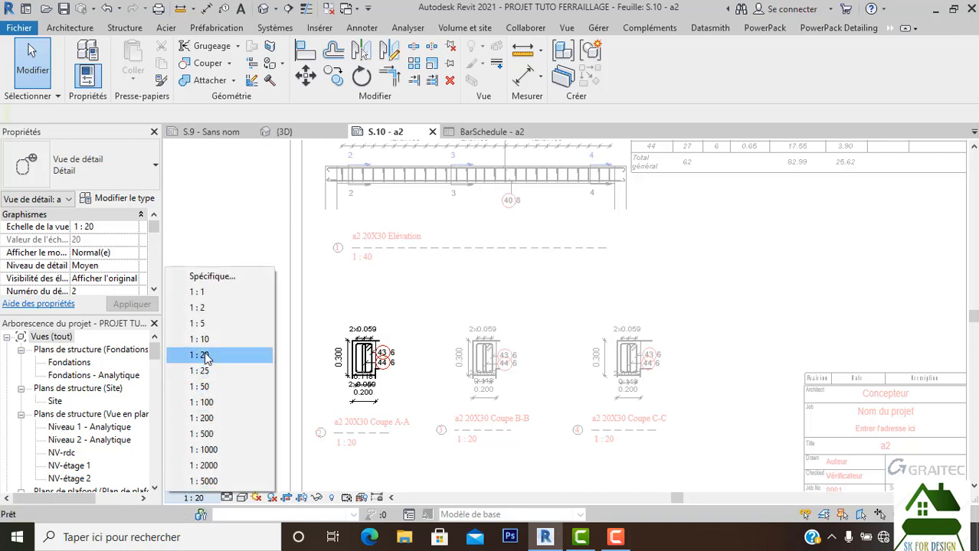
click(195, 350)
scroll(398, 289, up, 3)
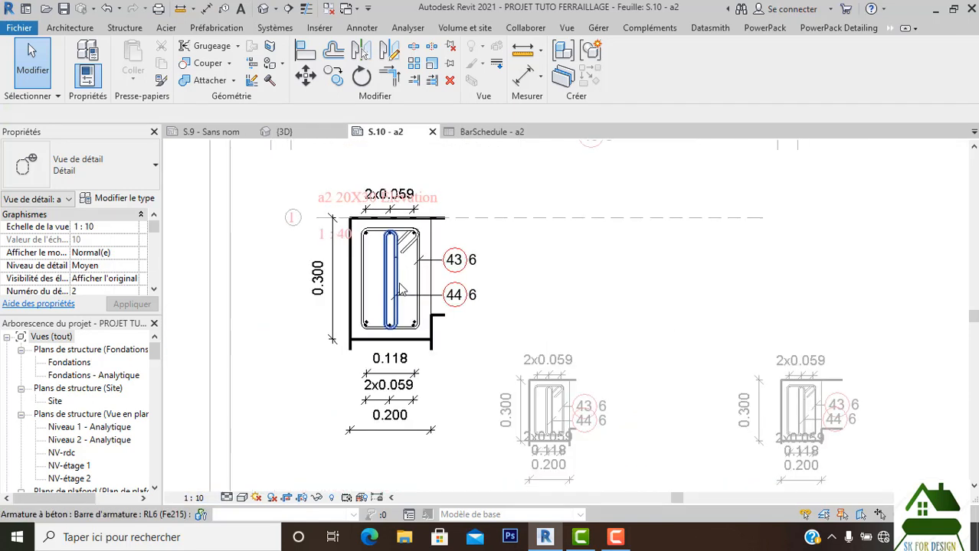
click(357, 341)
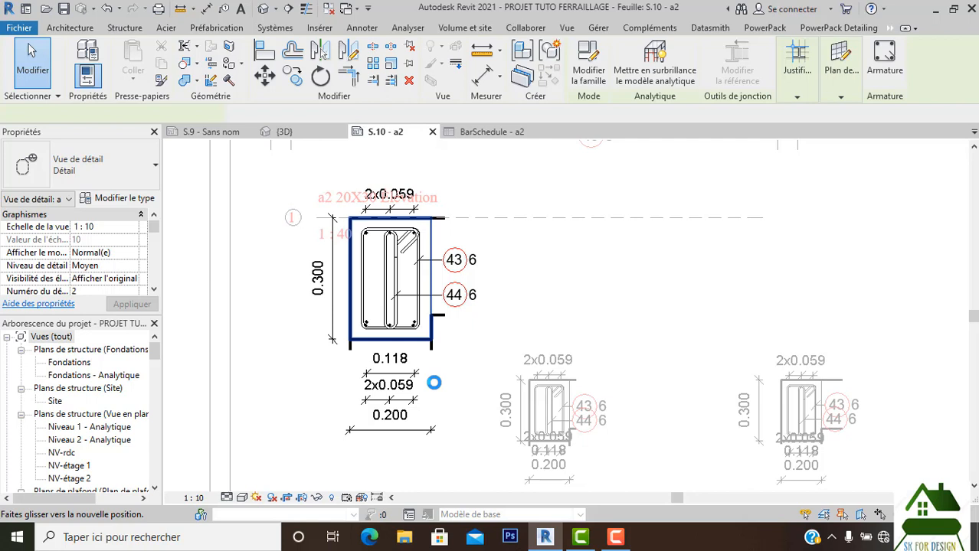
scroll(434, 383, down, 2)
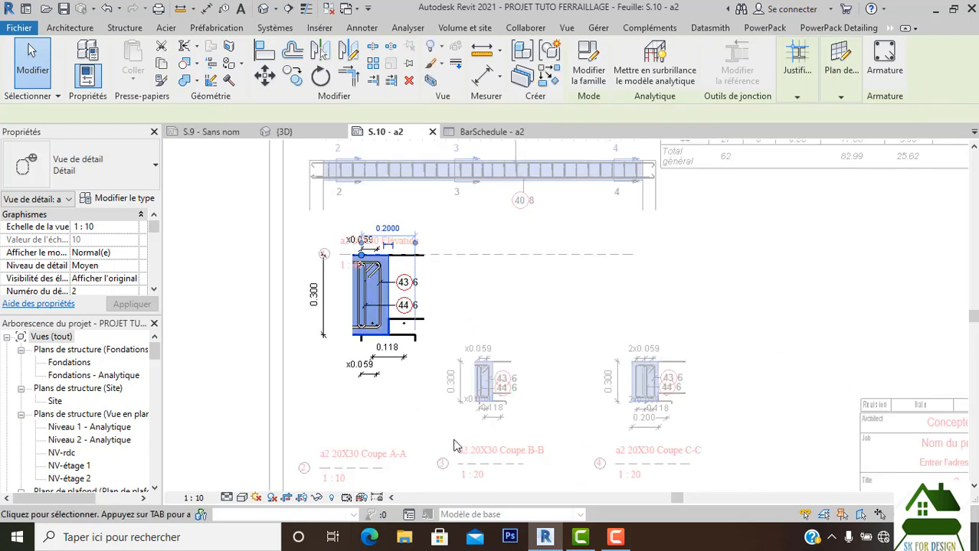
click(110, 11)
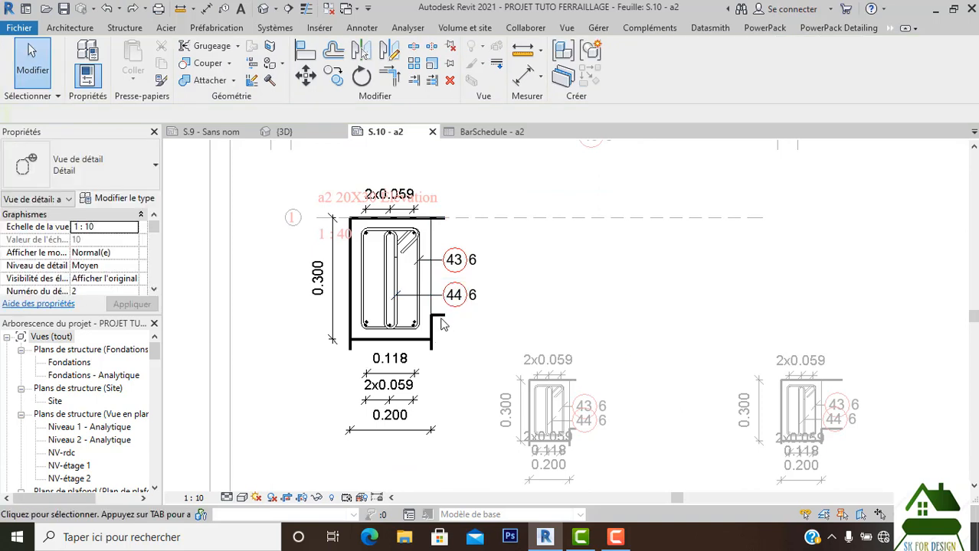
click(443, 322)
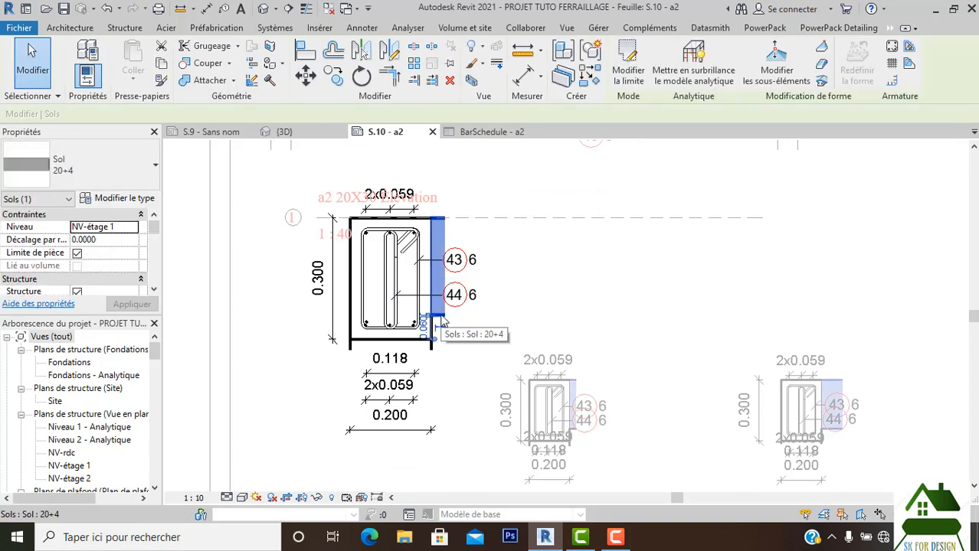
click(450, 394)
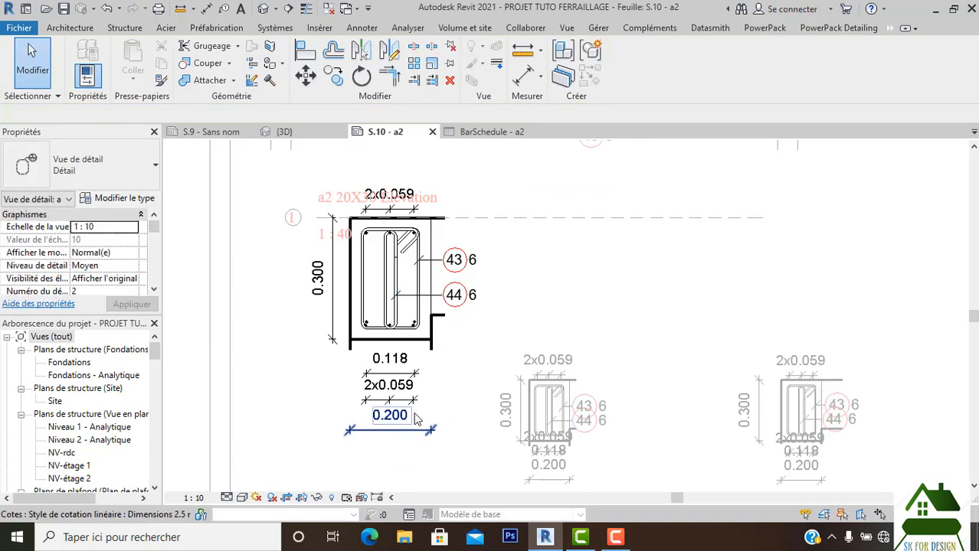
drag(485, 380, 304, 207)
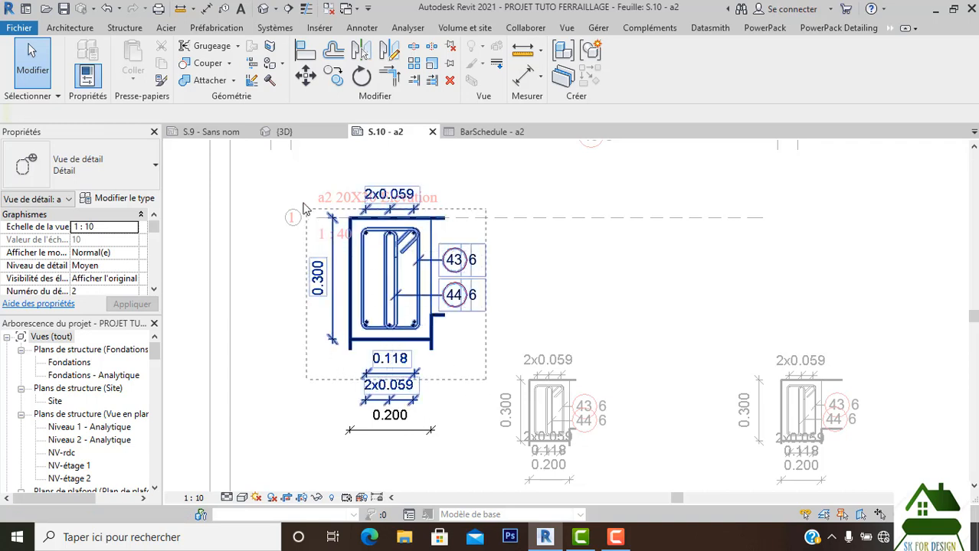
drag(317, 267, 373, 409)
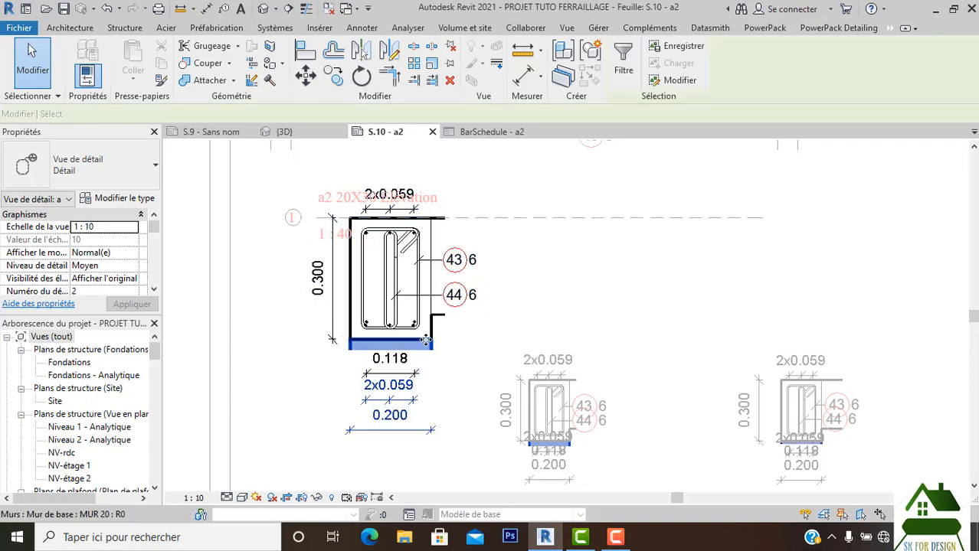
Step: Hide the 20+4 floor slab and the MUR 20 wall by element in the Coupe A-A view
click(445, 326)
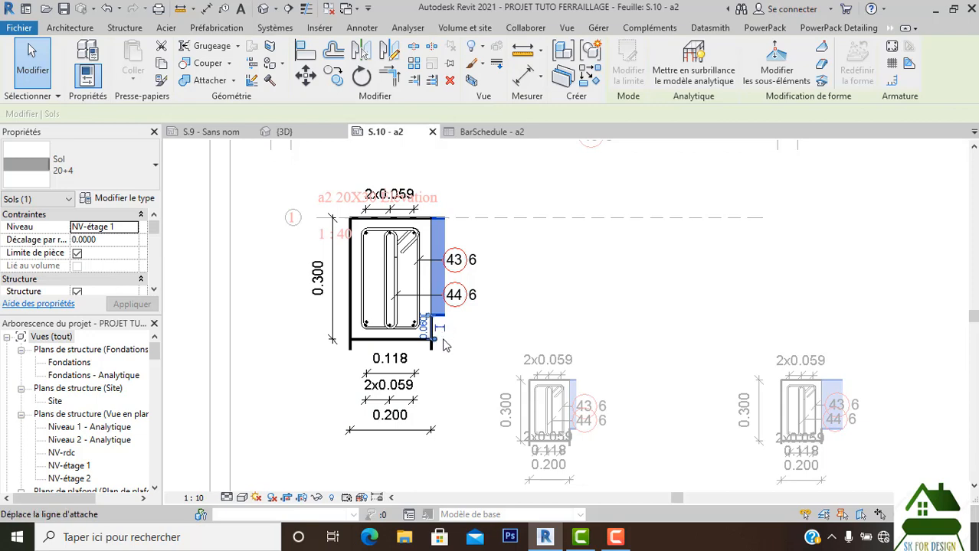
scroll(447, 346, up, 1)
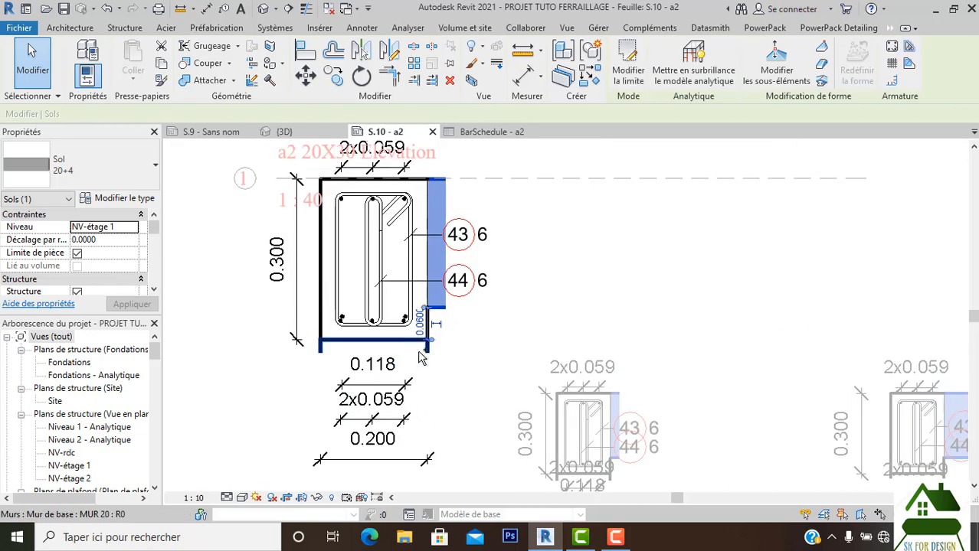
ctrl+click(422, 356)
scroll(438, 388, down, 2)
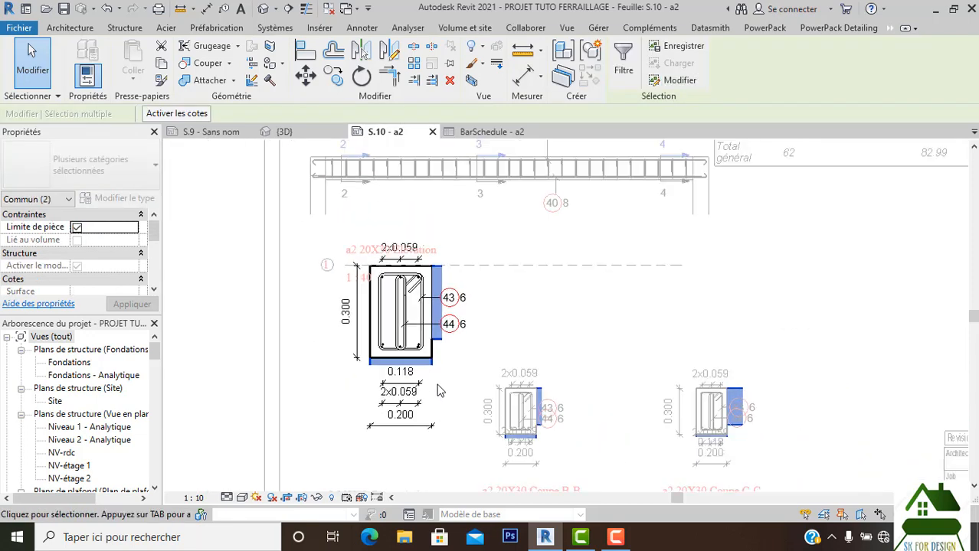
right_click(371, 265)
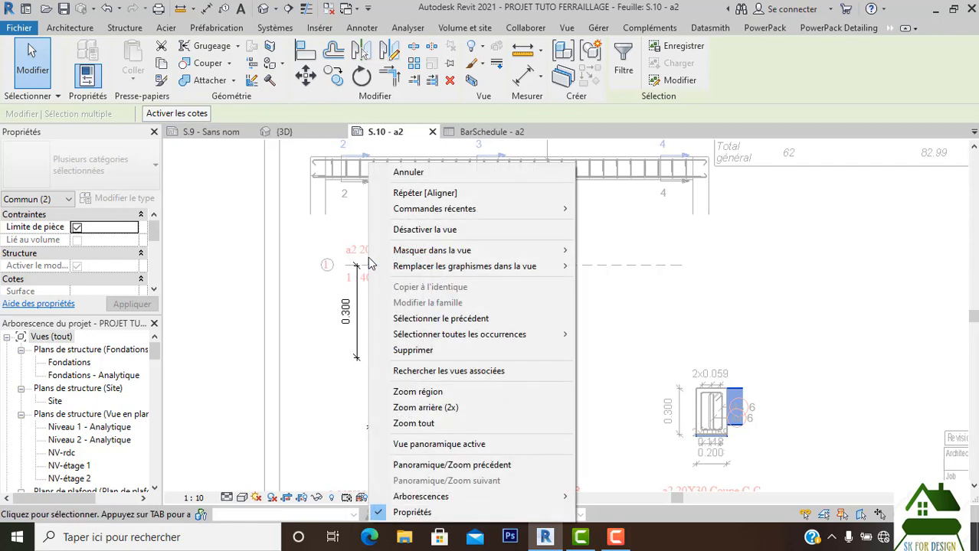
mouse_move(440, 249)
click(606, 250)
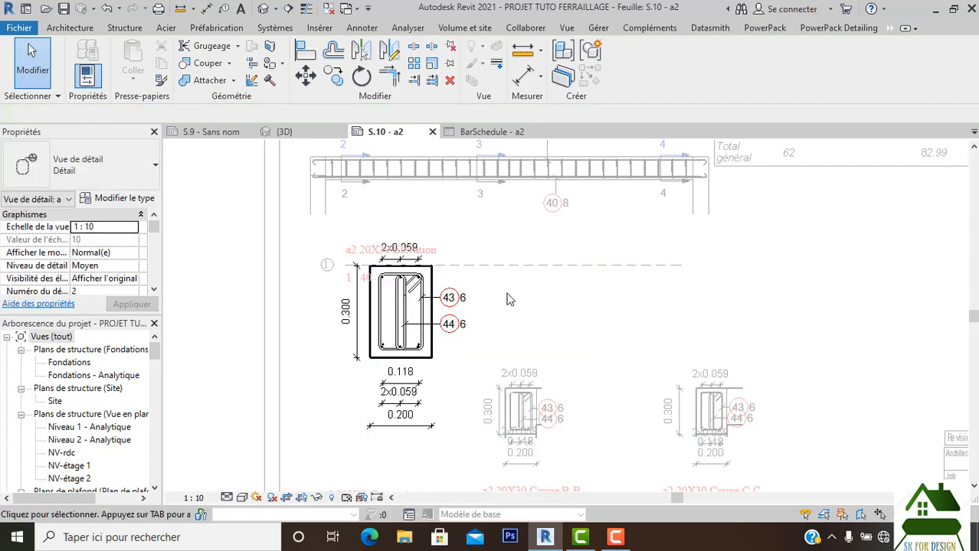
scroll(451, 283, up, 1)
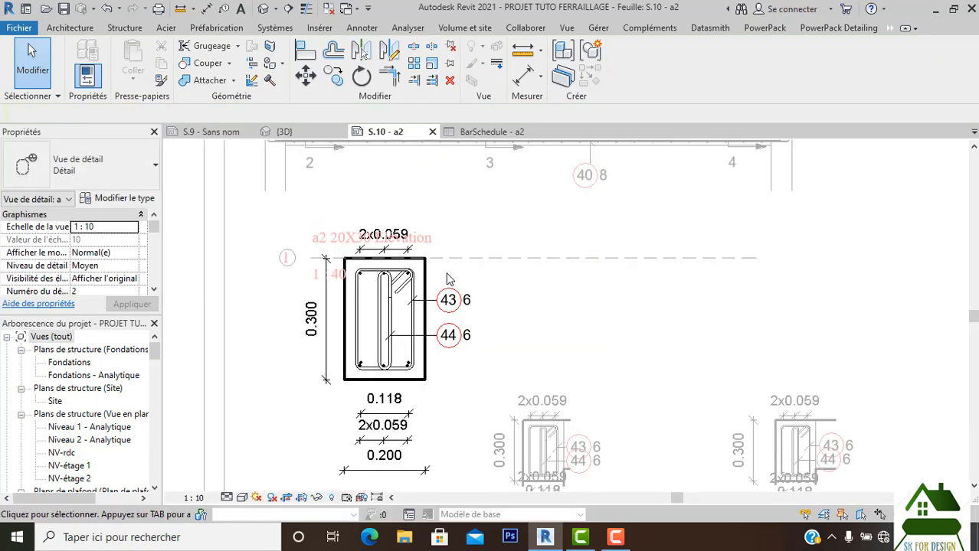
Step: Delete the width, height and rebar-spacing dimensions around the Coupe A-A section, keeping the 43 and 44 bar tags
scroll(449, 279, down, 2)
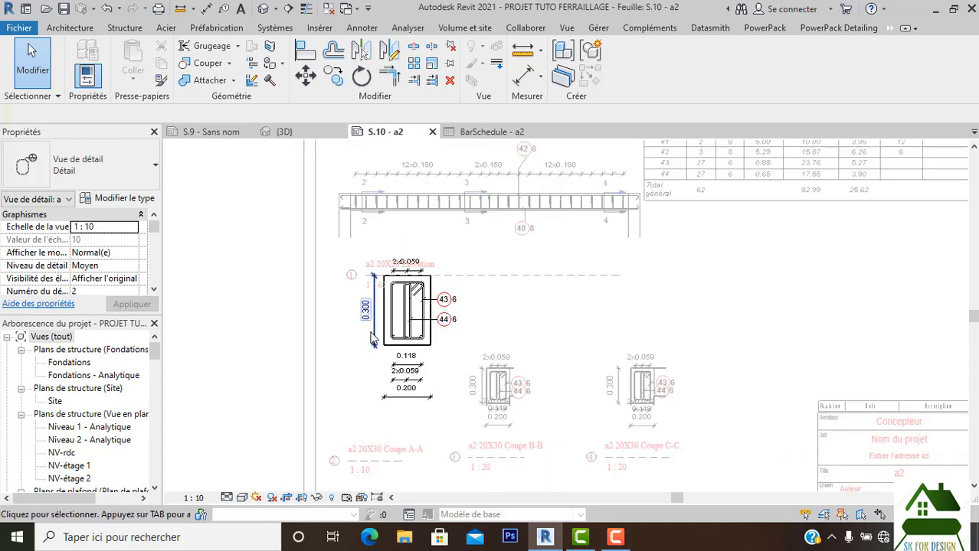
right_click(343, 299)
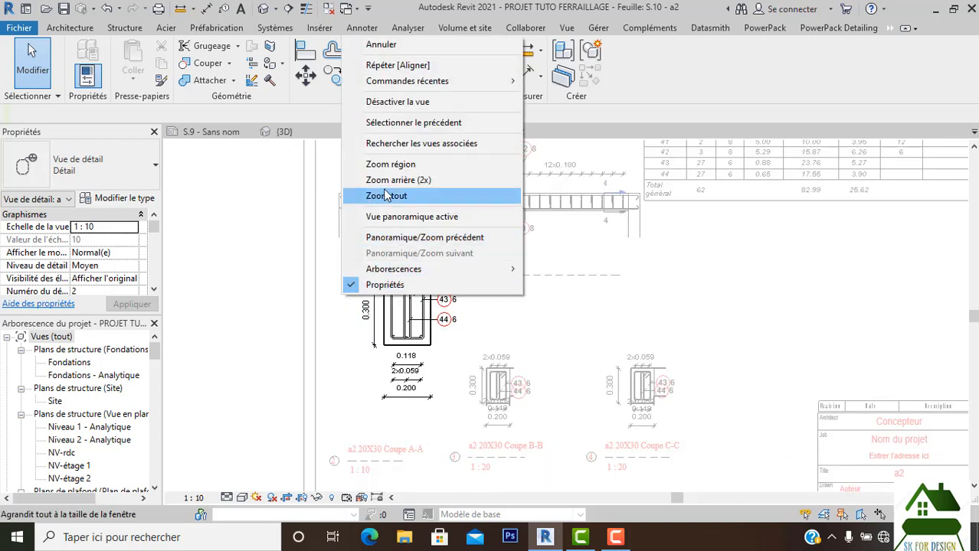
click(448, 363)
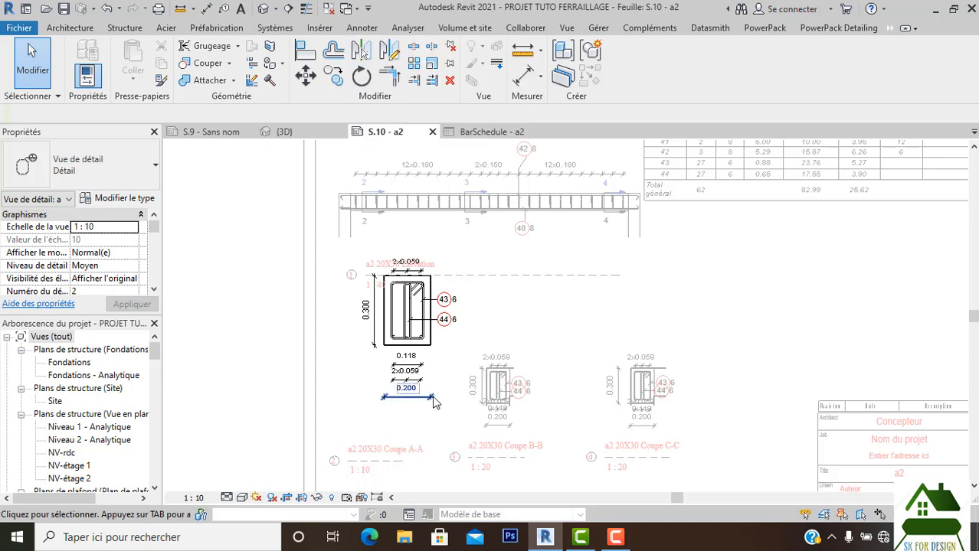
scroll(436, 383, up, 2)
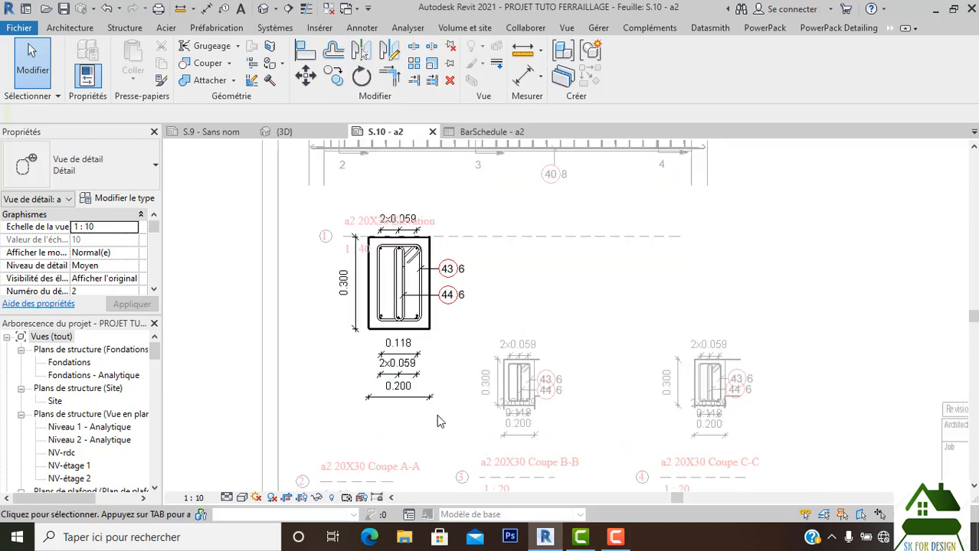
click(374, 346)
key(Delete)
click(369, 287)
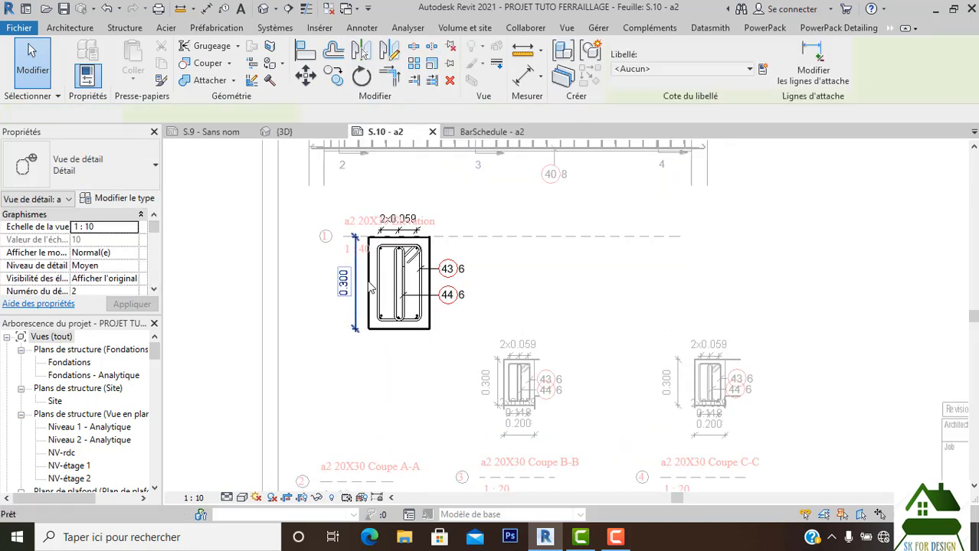
key(Delete)
scroll(405, 239, up, 2)
click(405, 234)
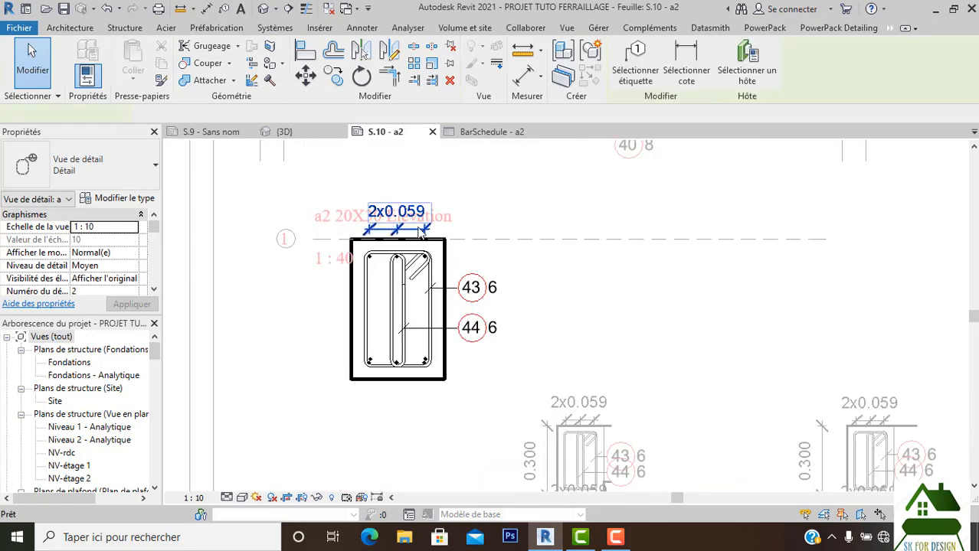
key(Delete)
Step: Deactivate the Coupe A-A view and move its viewport below the elevation title, roughly level with the other sections
right_click(448, 377)
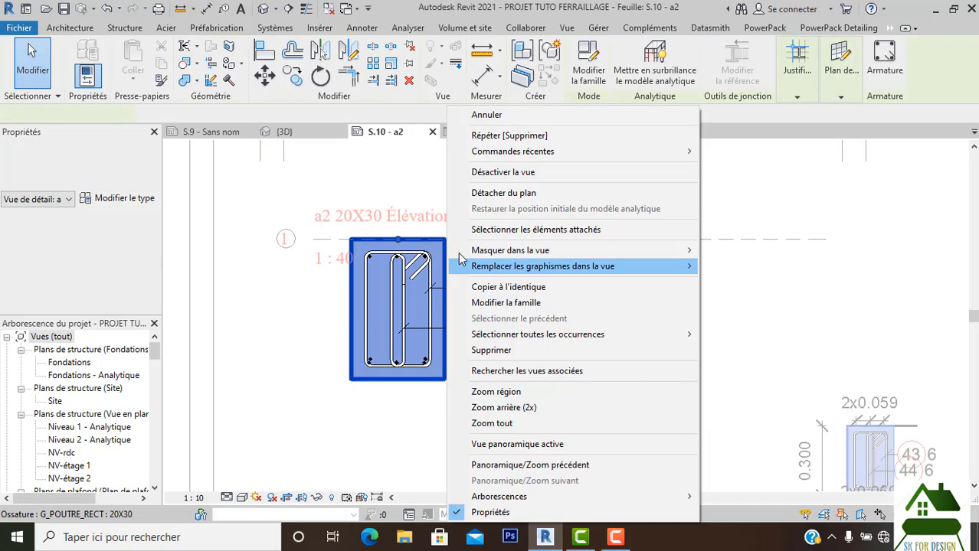
click(511, 174)
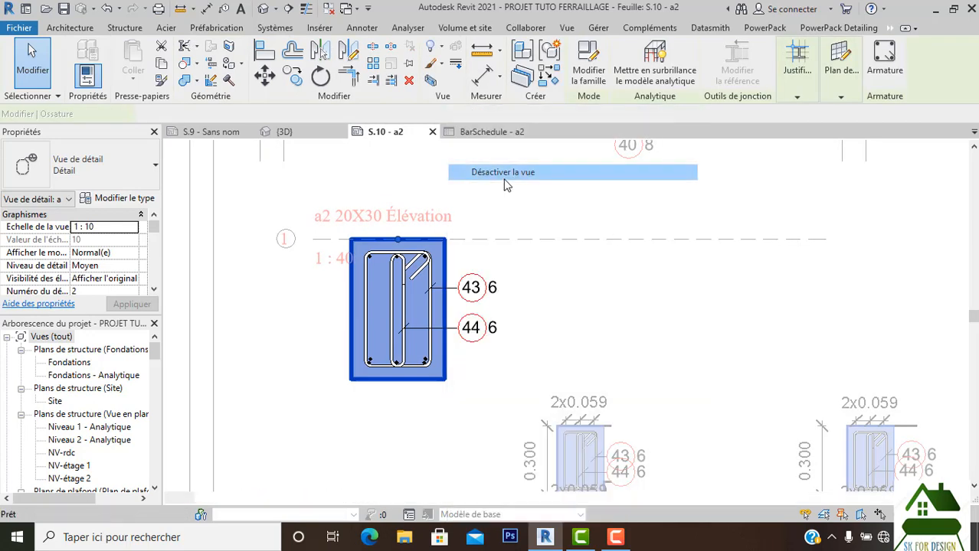
click(408, 373)
drag(408, 371, 419, 346)
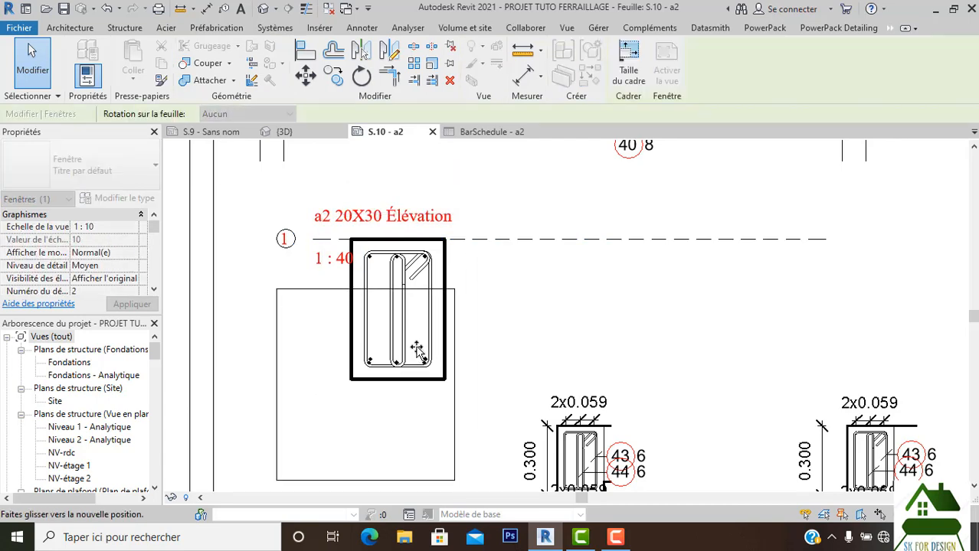
scroll(451, 340, down, 2)
middle_drag(484, 317, 467, 245)
click(468, 244)
scroll(469, 249, down, 3)
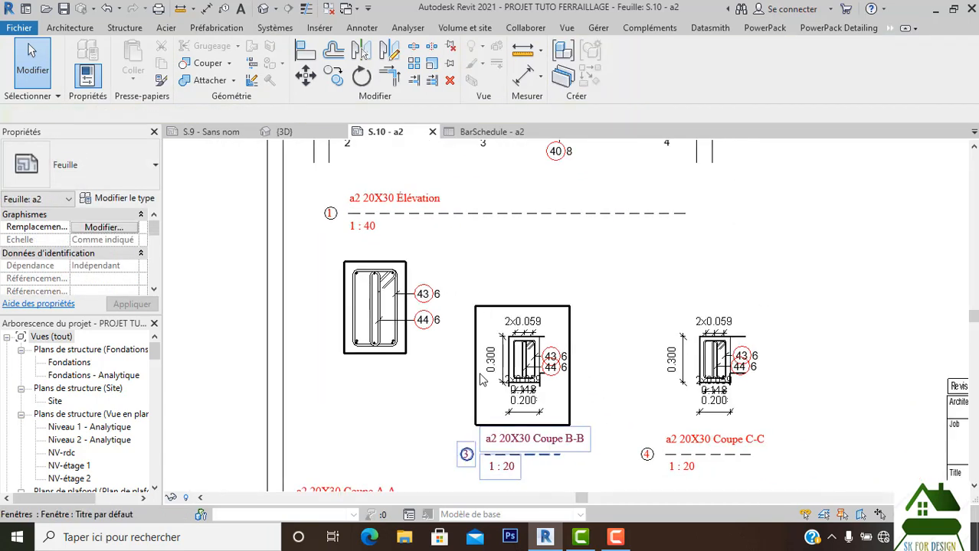
click(446, 350)
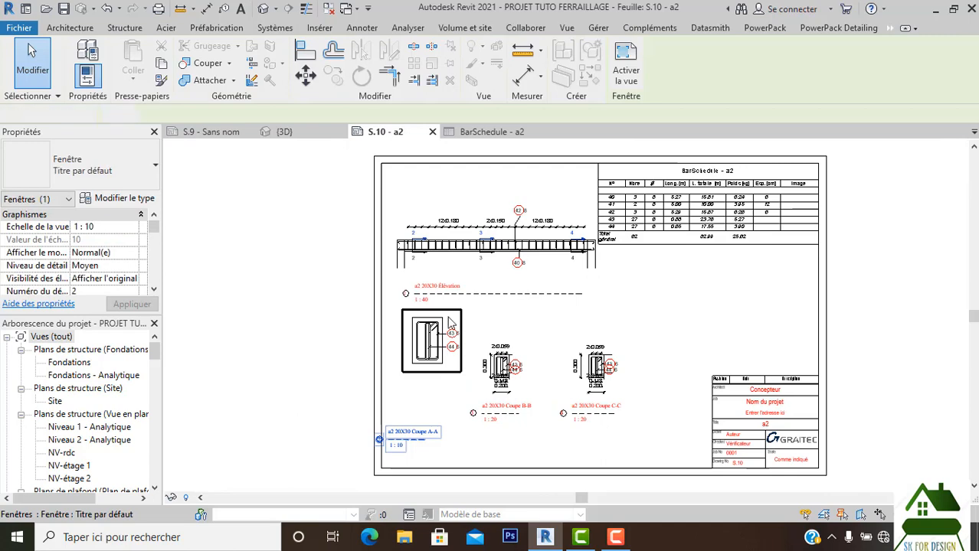
scroll(450, 315, up, 2)
drag(451, 314, 437, 356)
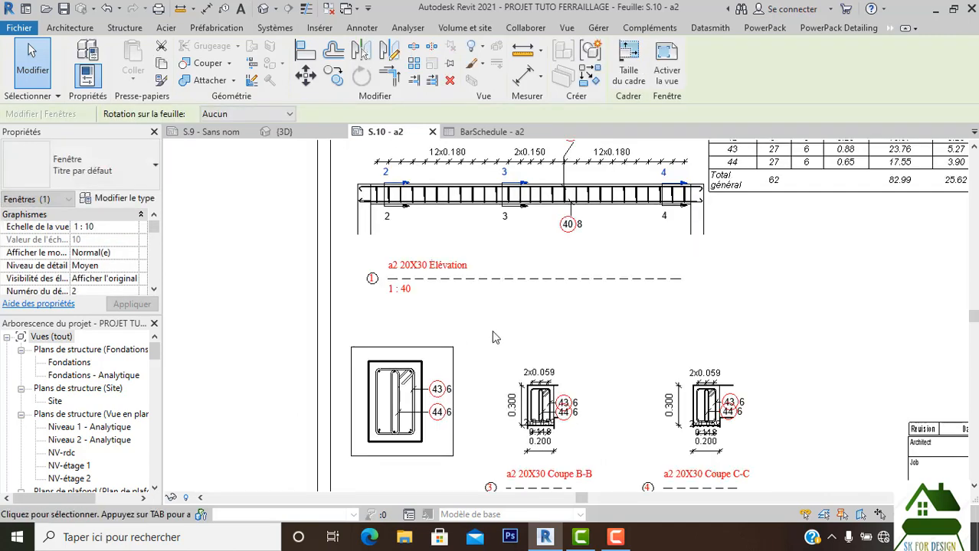
Step: Move the a2 20X30 Coupe A-A view title up beneath its section, level with the Coupe B-B title
scroll(429, 412, down, 1)
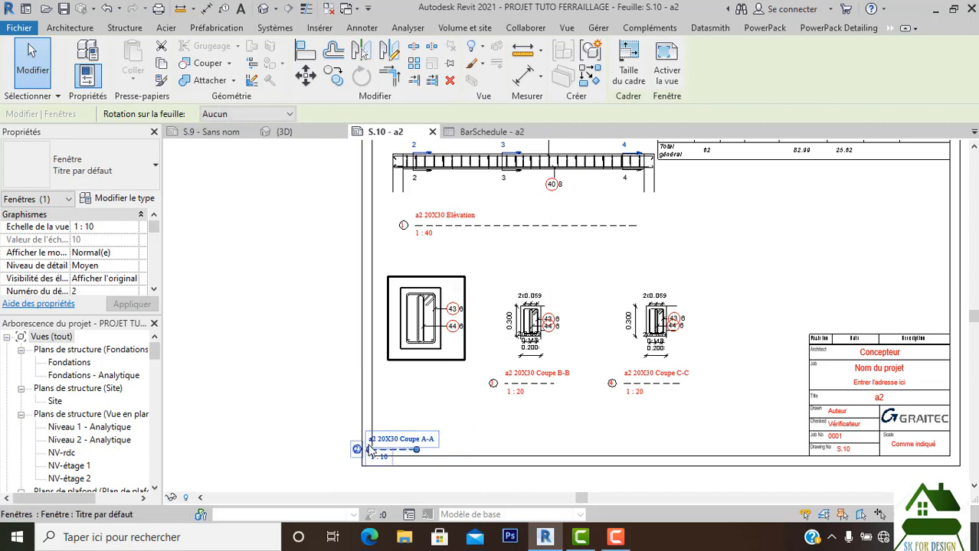
click(414, 413)
click(385, 439)
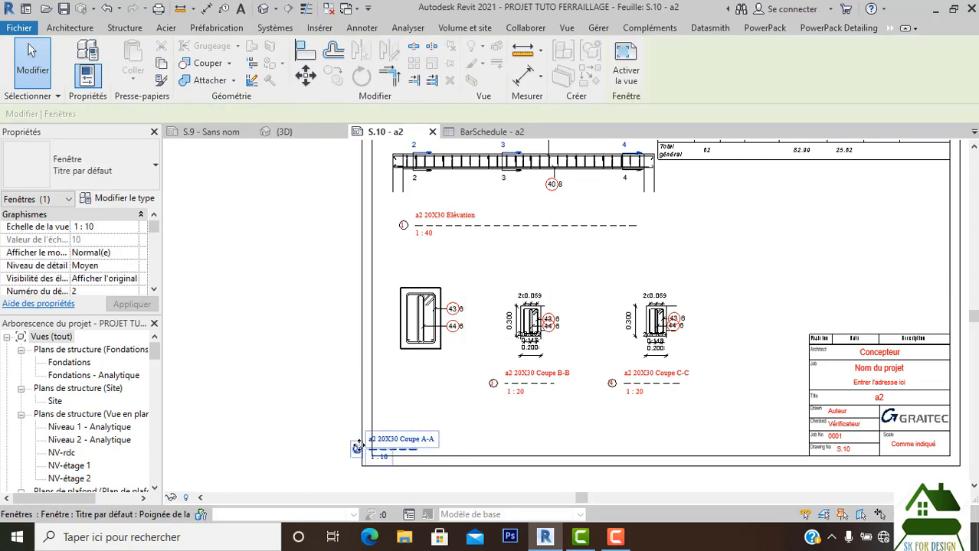
drag(357, 448, 350, 350)
scroll(377, 392, up, 2)
click(465, 446)
middle_drag(541, 433, 497, 460)
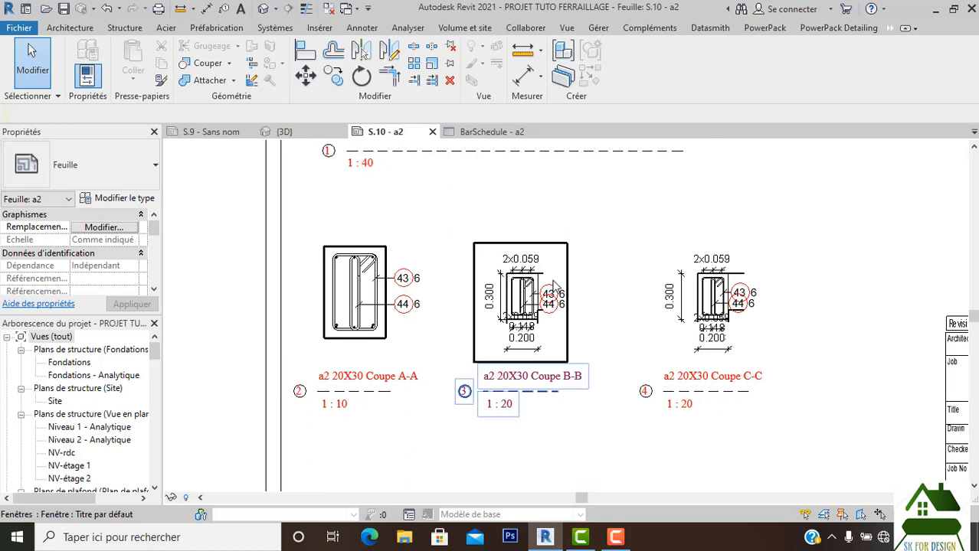
Step: Activate the Coupe B-B view and delete the rebar-spacing annotation above the section and the 0.118 one below it
scroll(553, 278, up, 2)
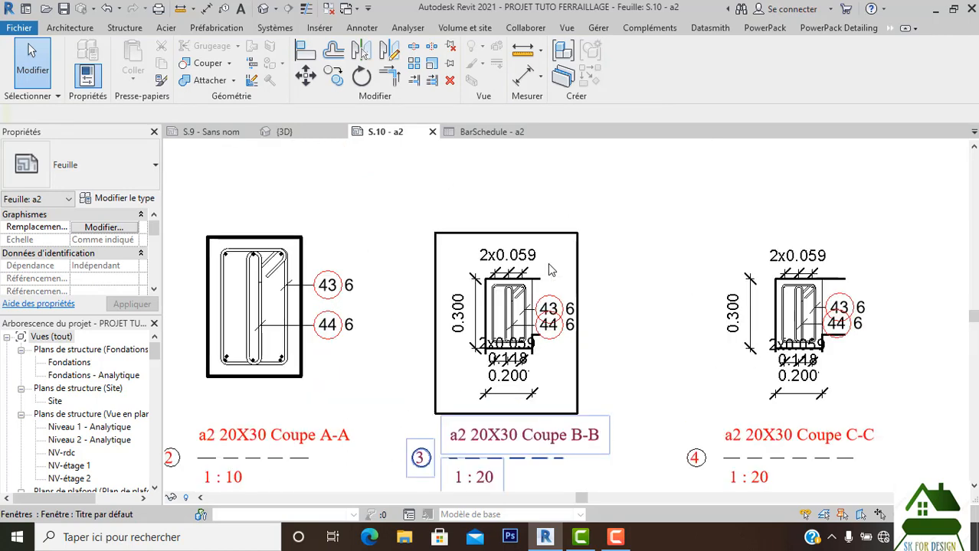
scroll(559, 265, up, 1)
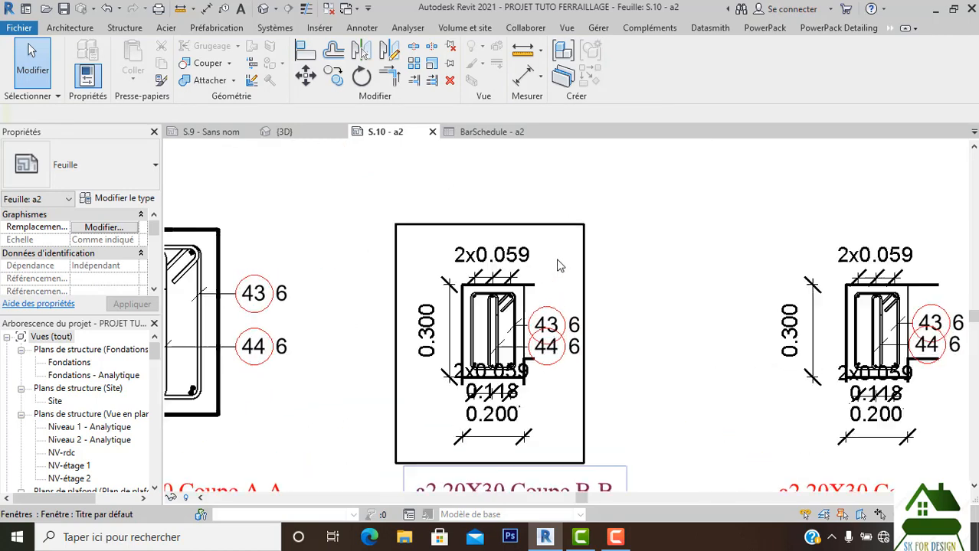
double_click(559, 265)
scroll(559, 265, down, 2)
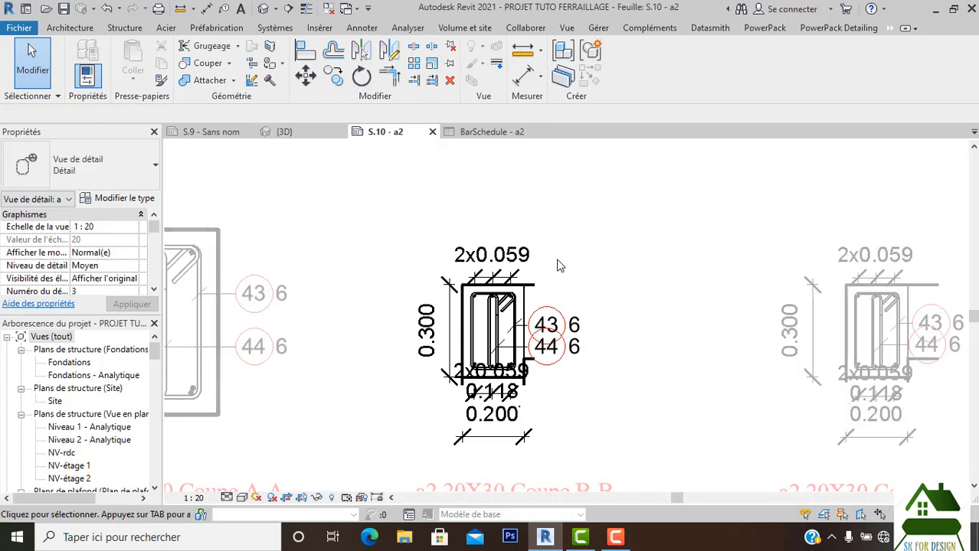
click(526, 270)
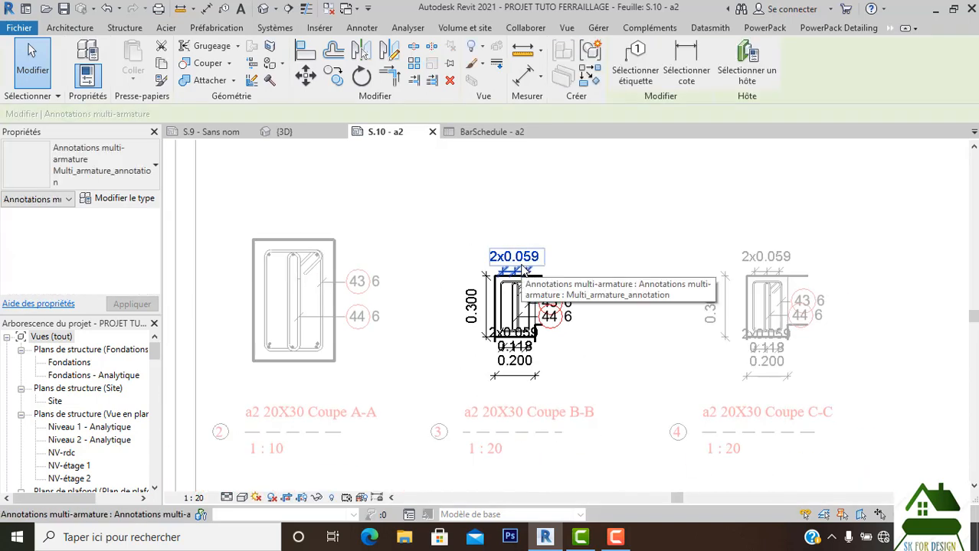
key(Delete)
click(525, 358)
key(Delete)
Step: Delete the remaining 0.200 width, 2x0.059 spacing and 0.300 height dimensions from the Coupe B-B section
scroll(524, 359, up, 2)
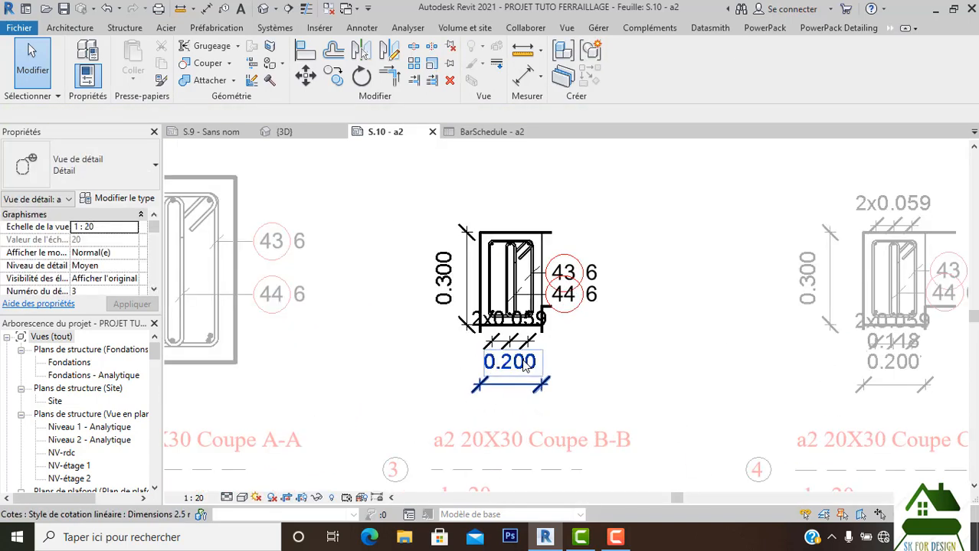
click(526, 368)
key(Delete)
click(520, 342)
key(Delete)
click(444, 277)
key(Delete)
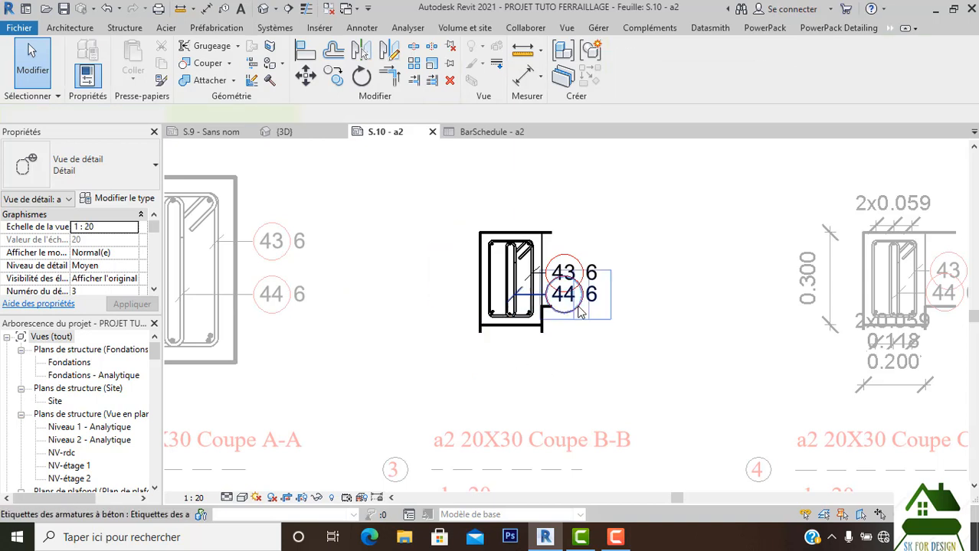
Step: Hide the 20+4 floor slab and the wall below the beam by element in the Coupe B-B view
click(549, 238)
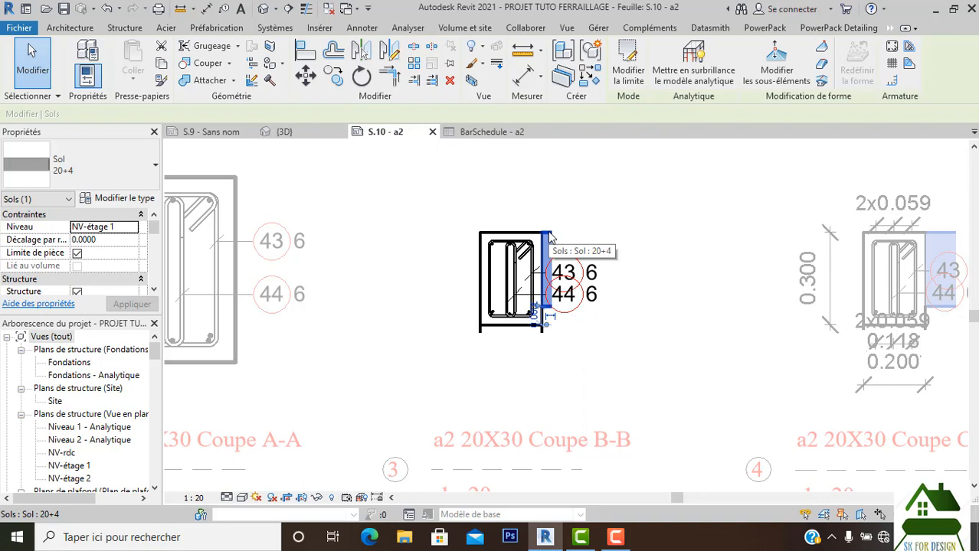
ctrl+click(546, 337)
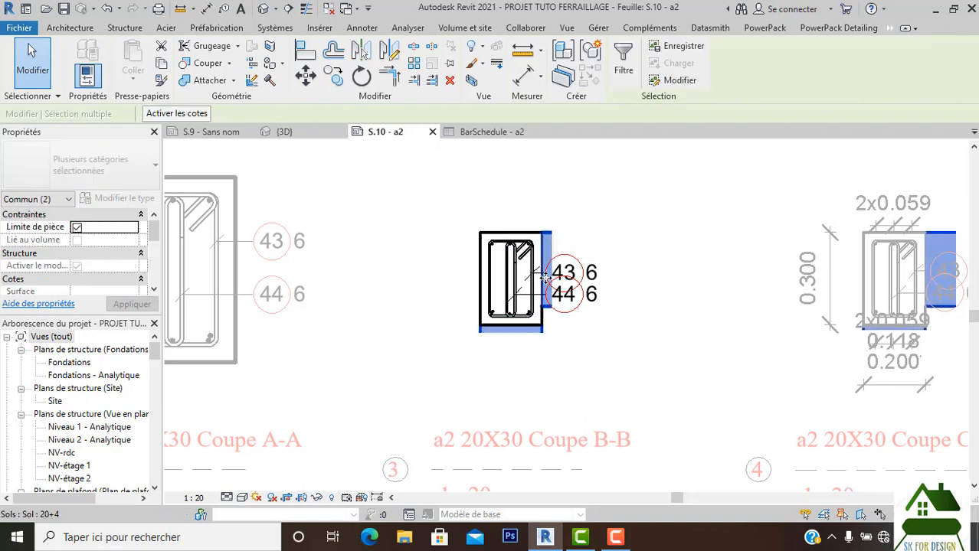
right_click(552, 246)
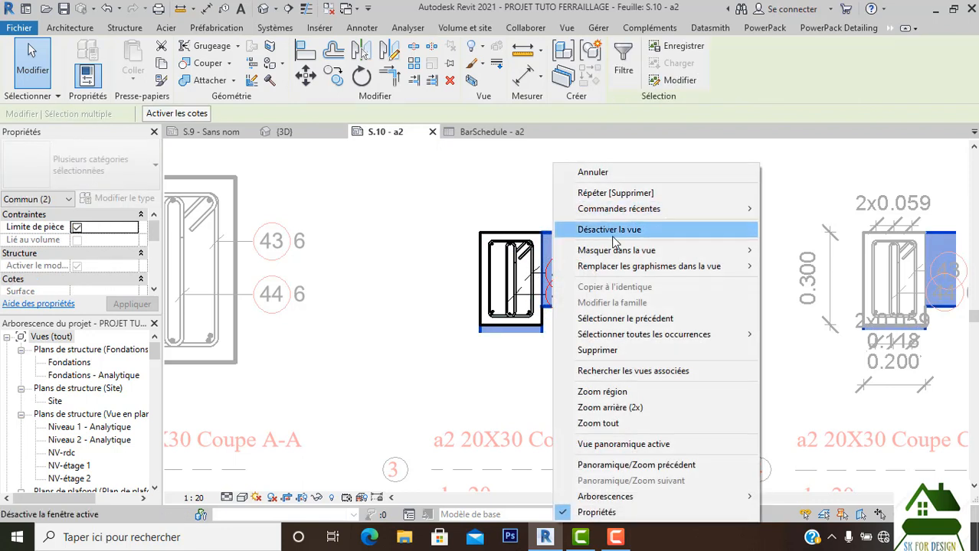
mouse_move(675, 251)
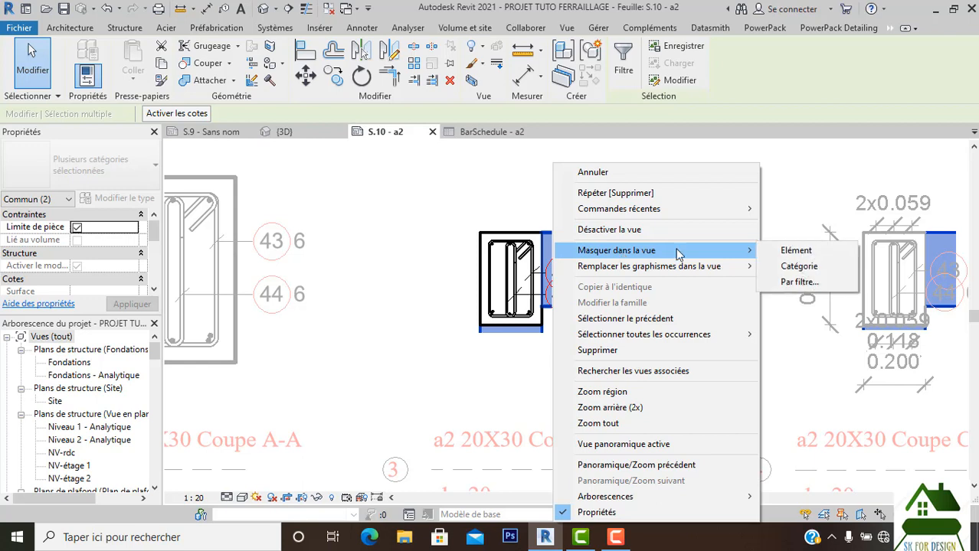
click(785, 251)
Step: Set the Coupe B-B view's scale to 1 : 10 and deactivate the view
click(201, 498)
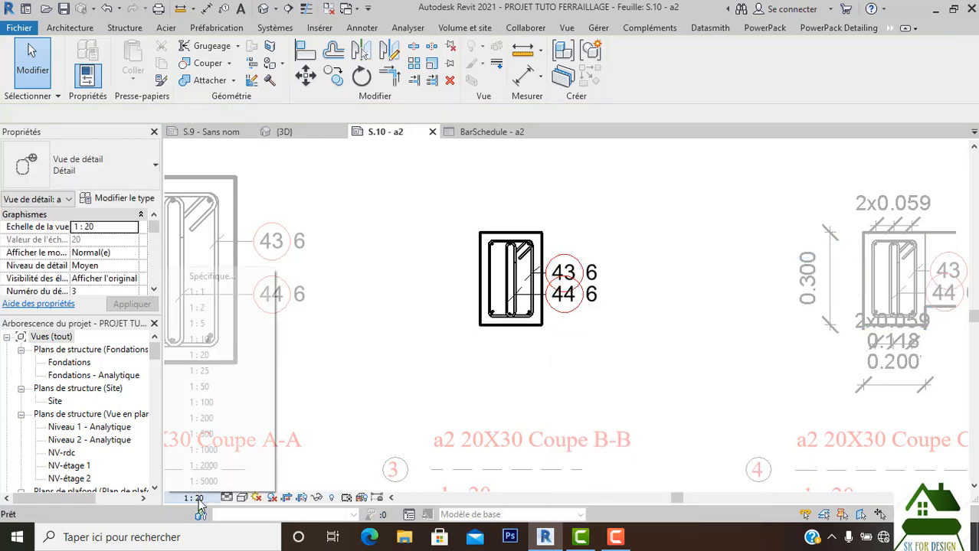
click(197, 339)
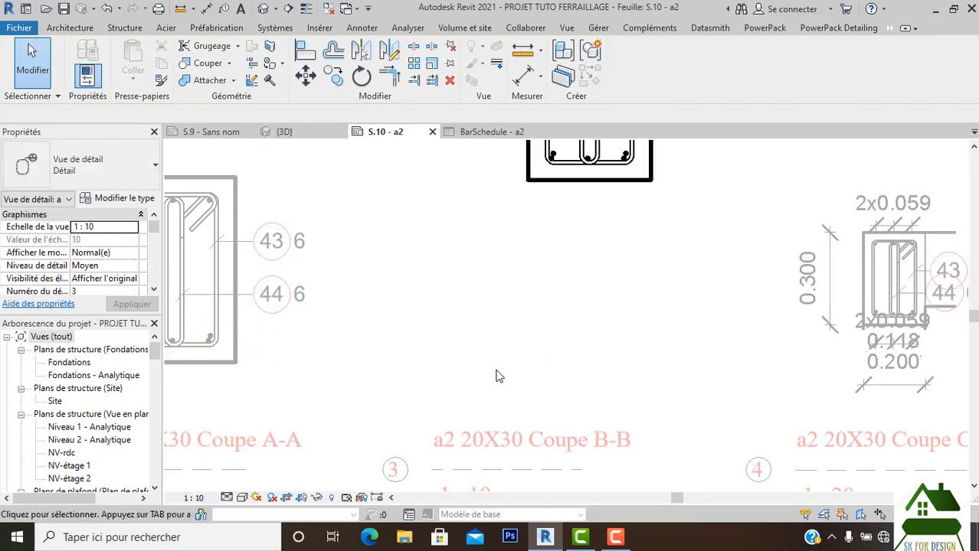
scroll(498, 375, down, 3)
right_click(613, 258)
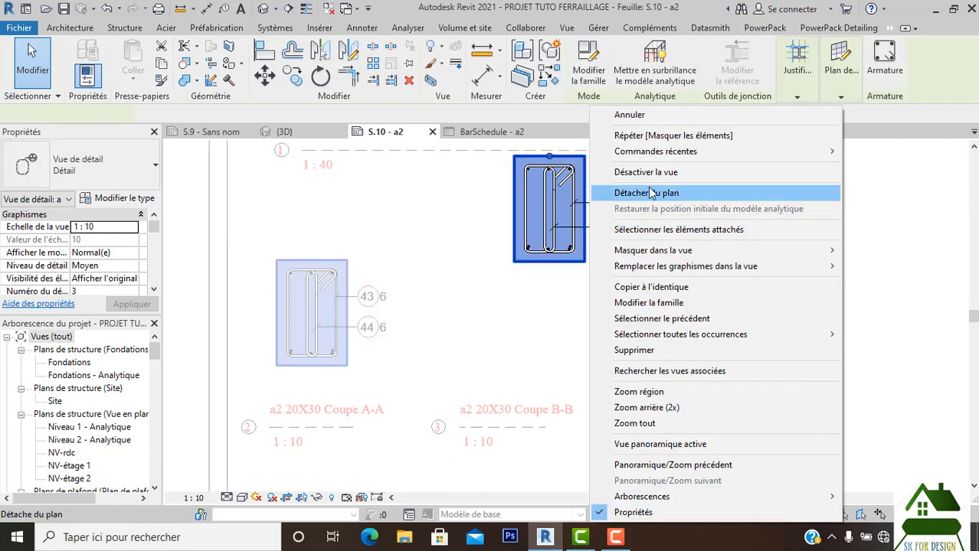
click(652, 169)
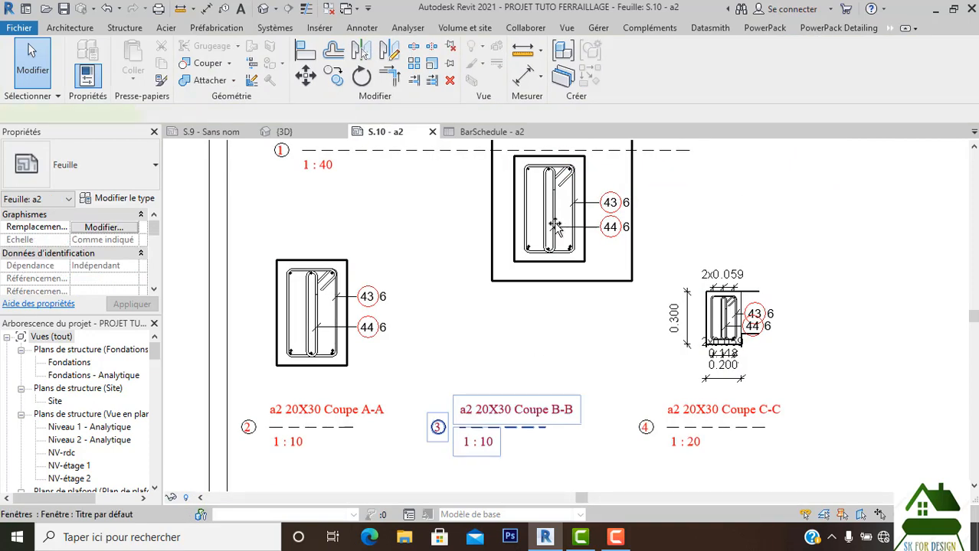
Step: Move the Coupe B-B viewport down beside Coupe A-A and place its title beneath it, level with the other section titles
drag(554, 226, 531, 298)
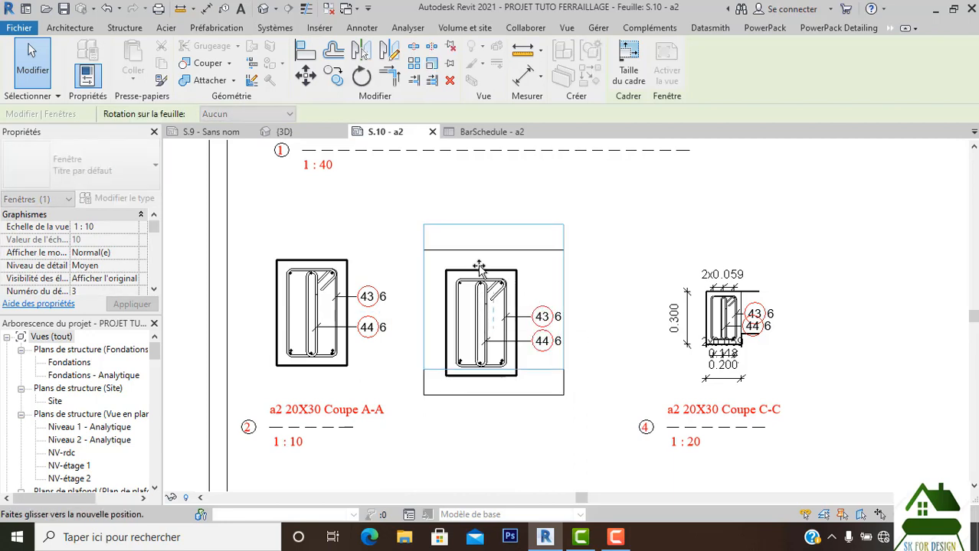
scroll(547, 273, down, 3)
click(514, 381)
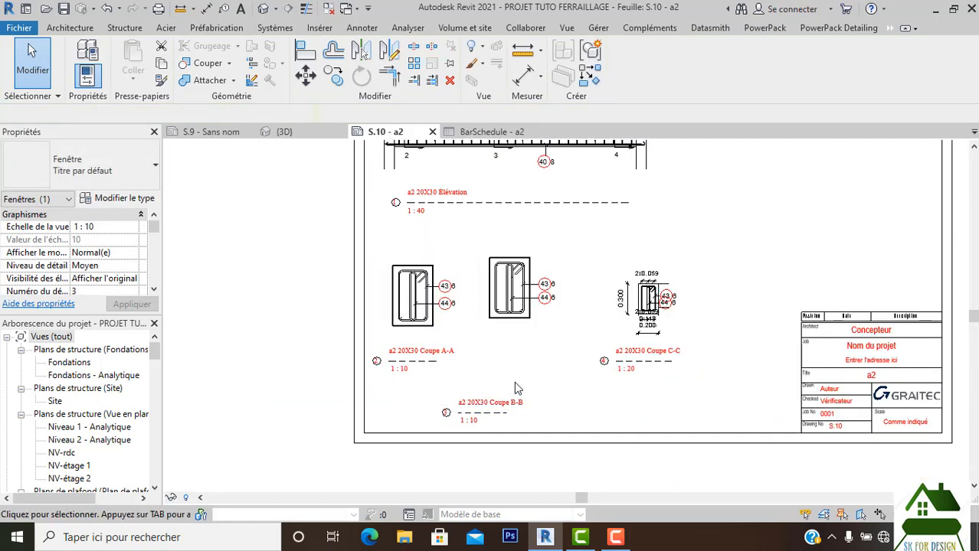
click(475, 407)
drag(473, 396, 502, 345)
click(583, 403)
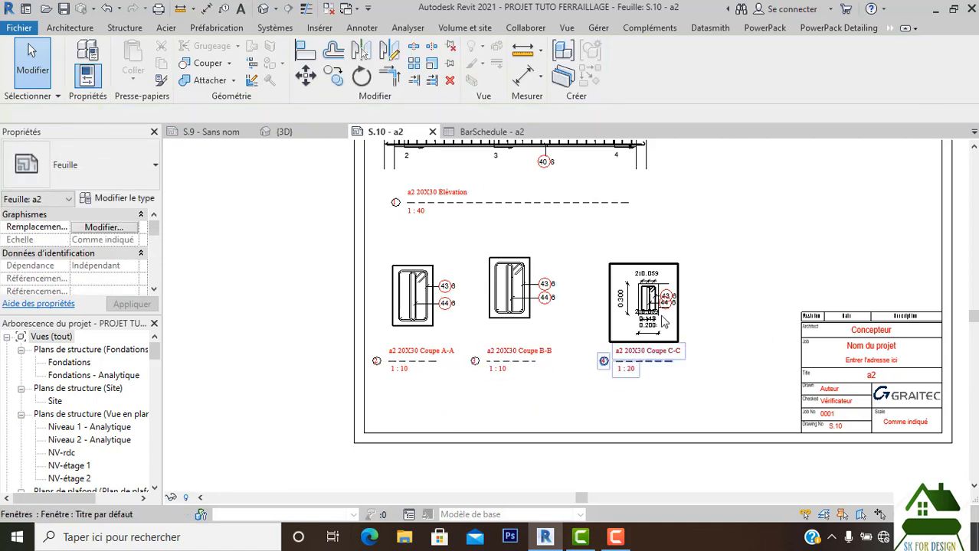
Step: Activate the Coupe C-C view and delete its 2x0.059, 0.118, 0.200 and 0.300 dimensions
middle_drag(672, 328, 596, 346)
double_click(595, 291)
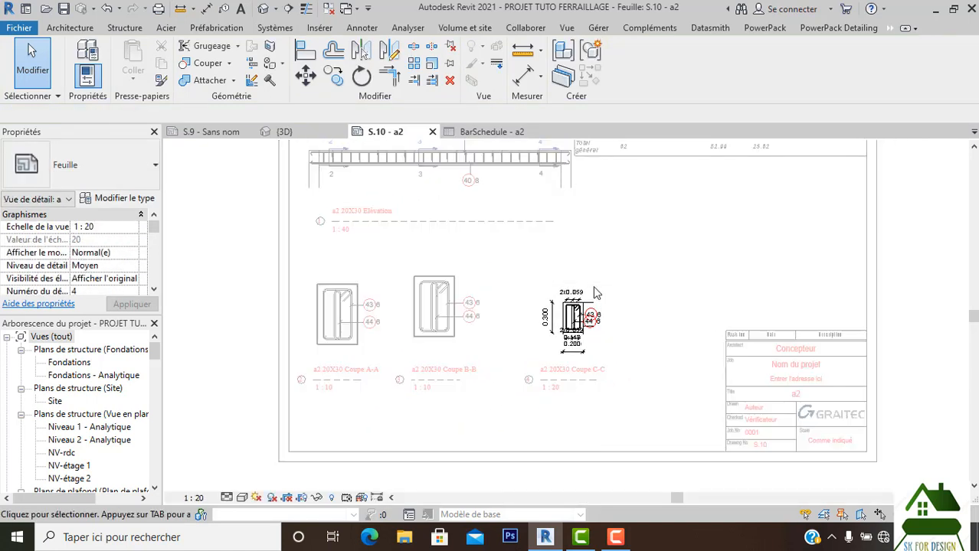
scroll(559, 300, up, 3)
click(557, 303)
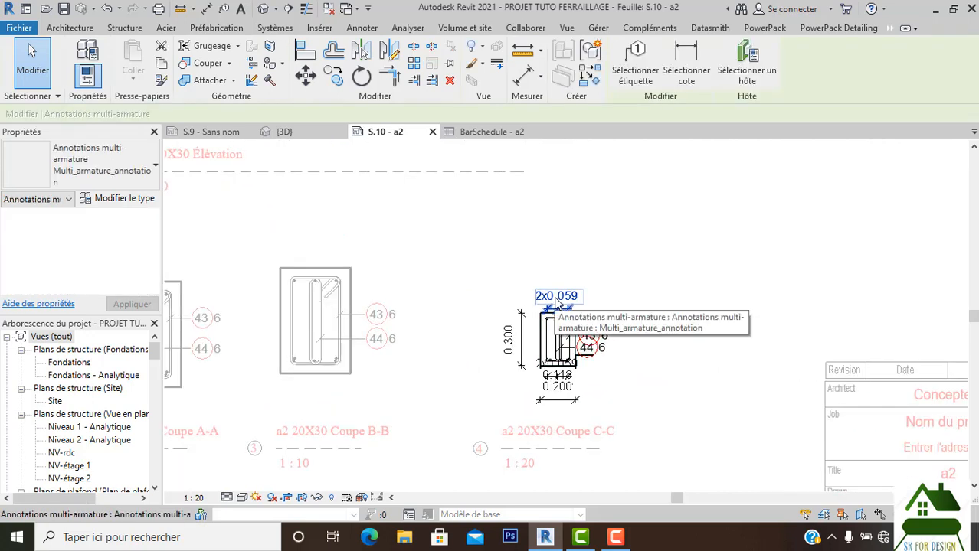
drag(556, 303, 563, 392)
key(Escape)
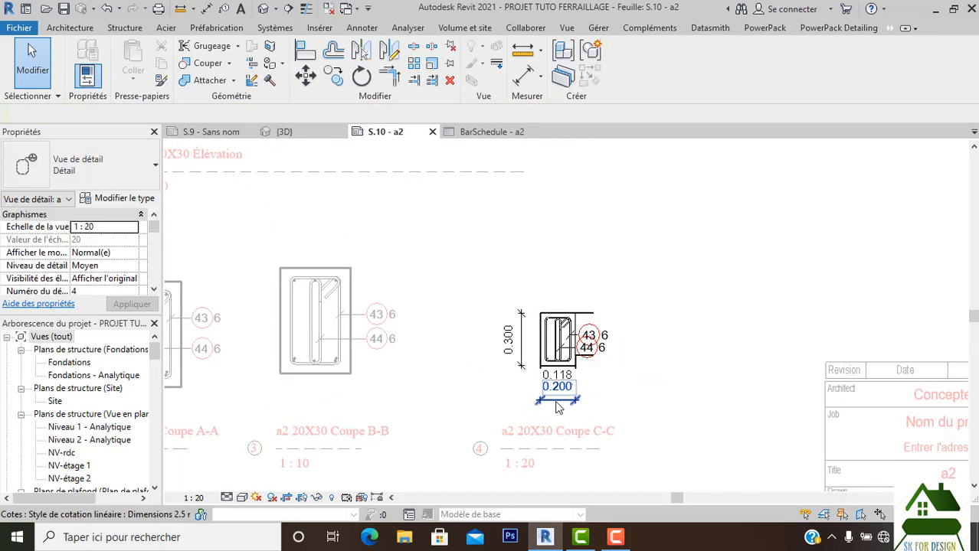
click(505, 355)
key(Delete)
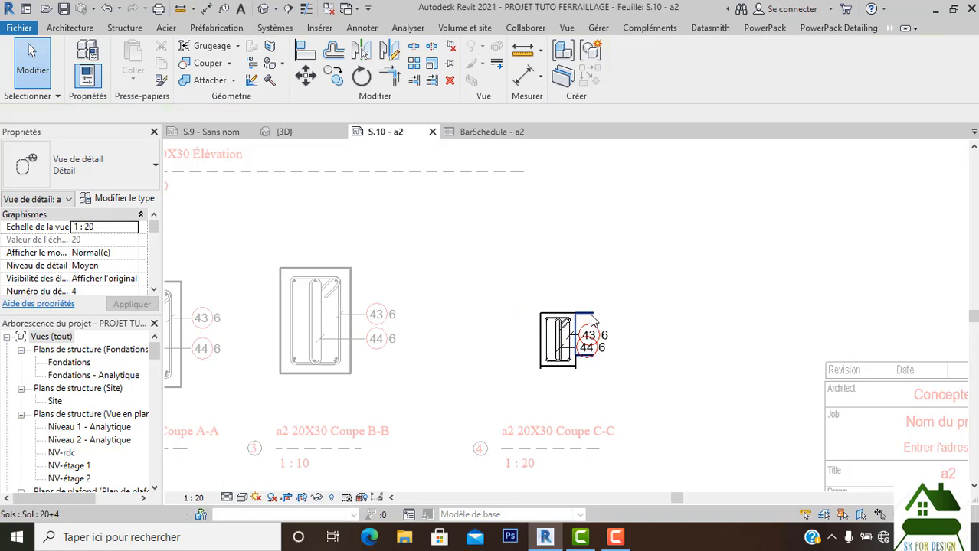
click(593, 322)
scroll(599, 337, up, 2)
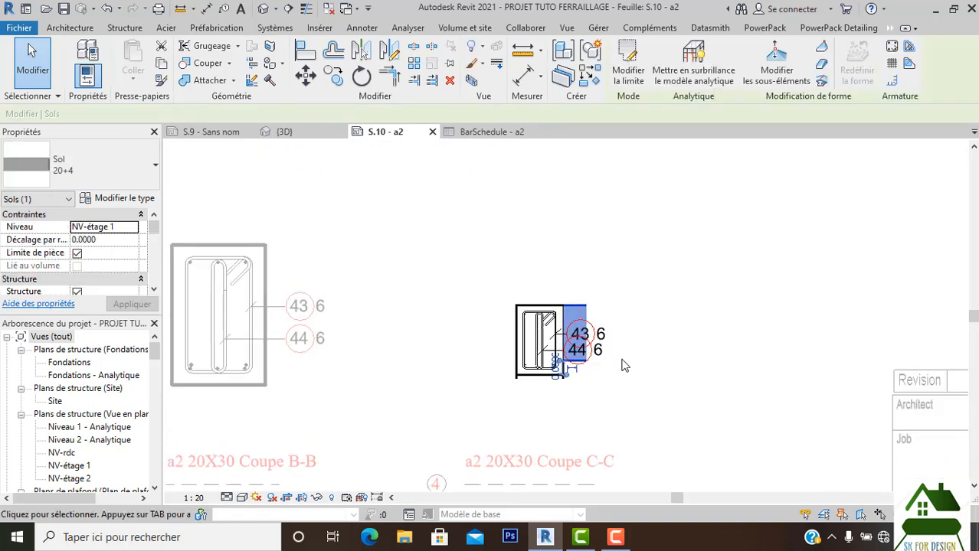
ctrl+click(517, 387)
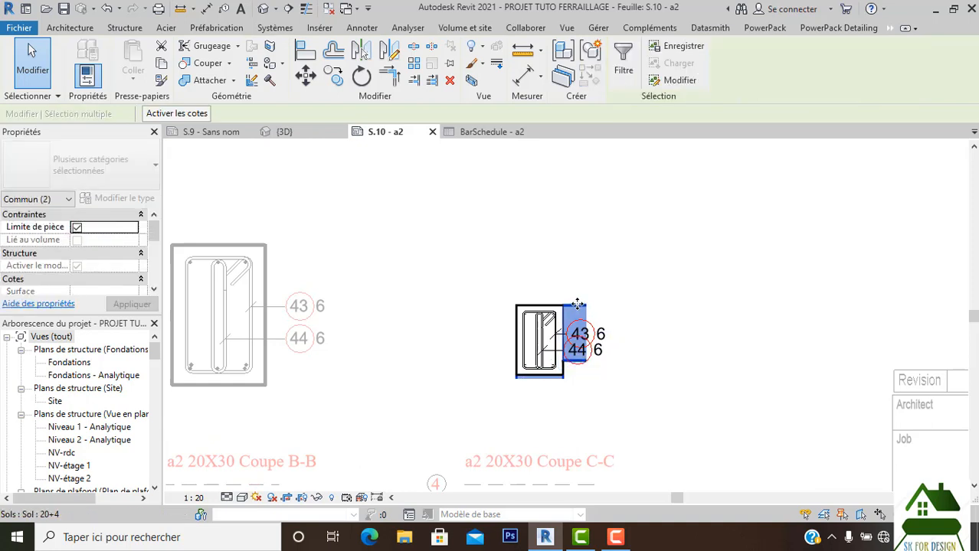
right_click(577, 305)
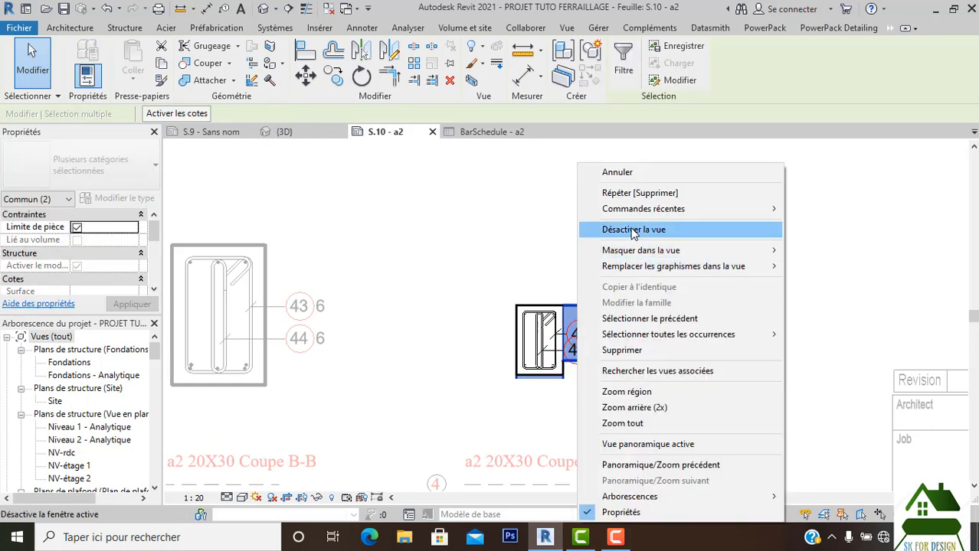
click(609, 227)
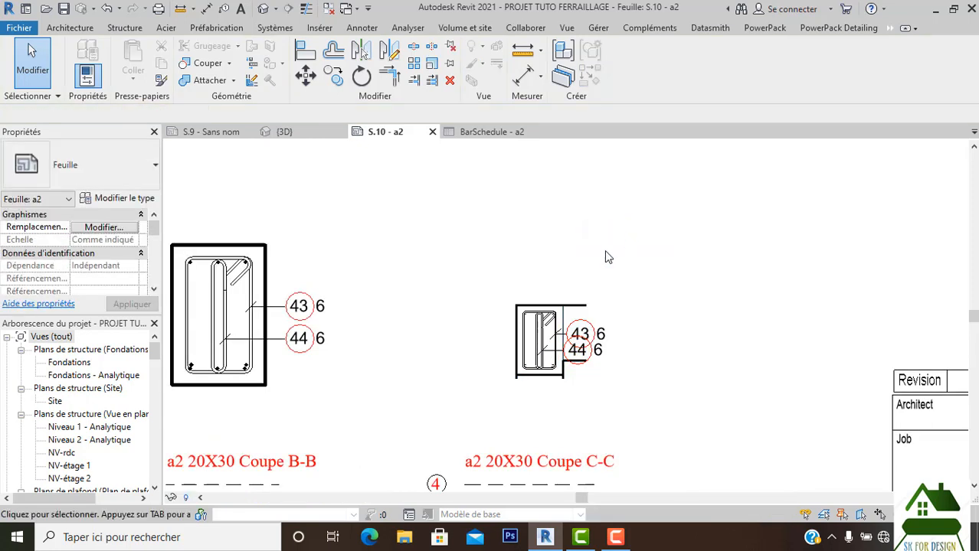
Step: Hide the 20+4 floor slab and the MUR 20 wall by element in the Coupe C-C view
double_click(597, 309)
click(584, 314)
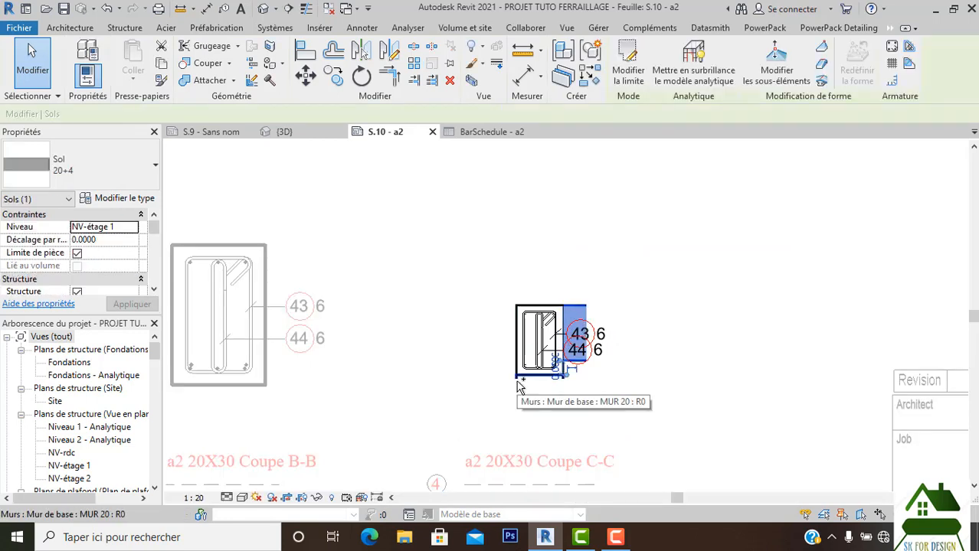
ctrl+click(519, 387)
right_click(577, 309)
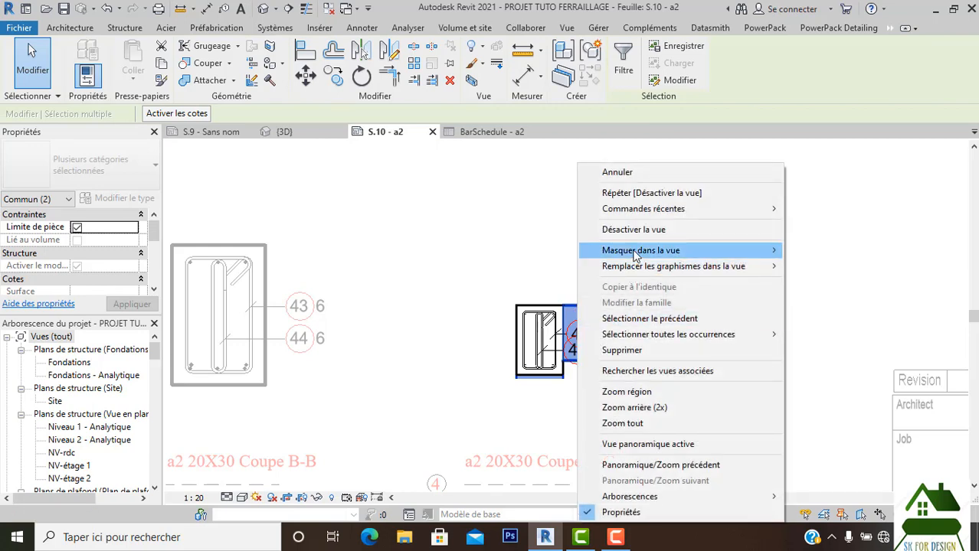
mouse_move(666, 250)
click(812, 251)
scroll(681, 325, down, 1)
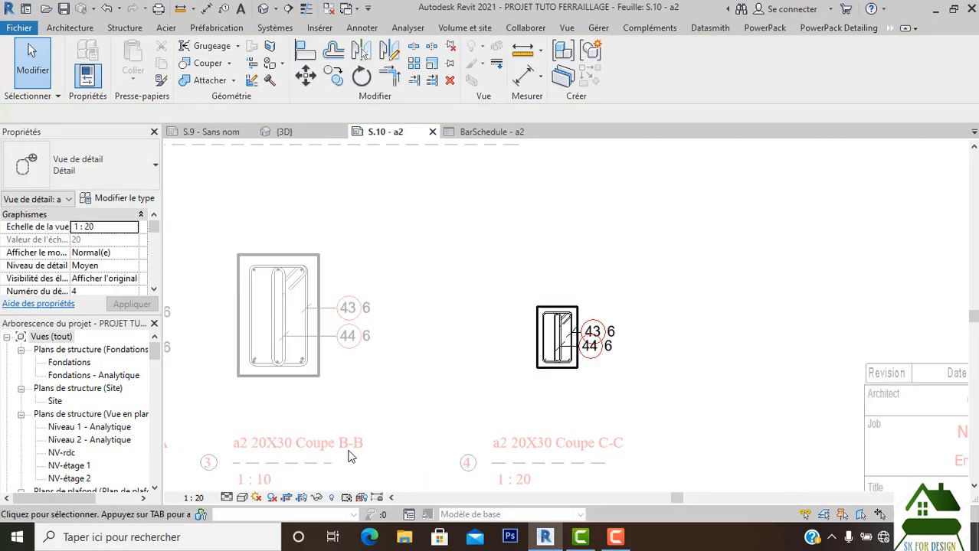
Step: Set the Coupe C-C view's scale to 1 : 10 and deactivate the view
click(200, 498)
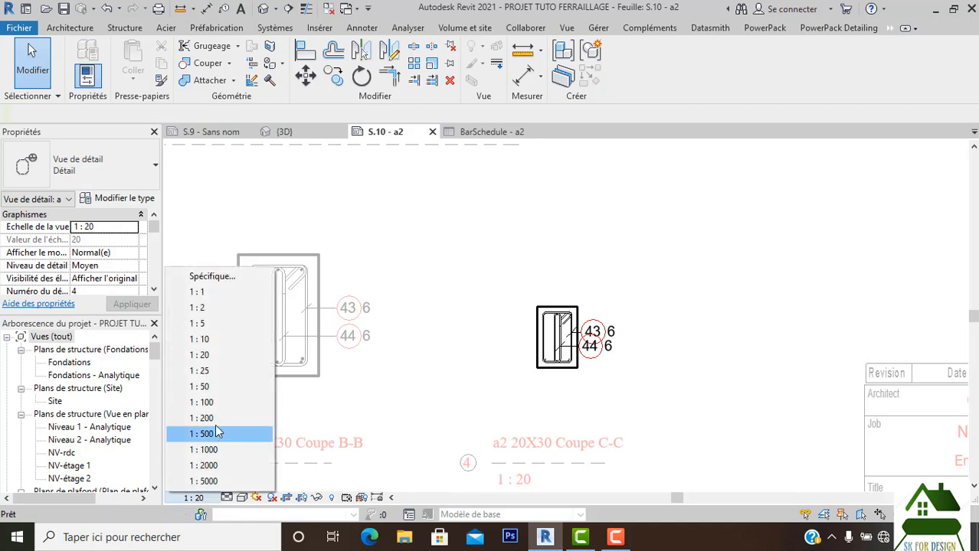
click(191, 338)
scroll(562, 364, down, 2)
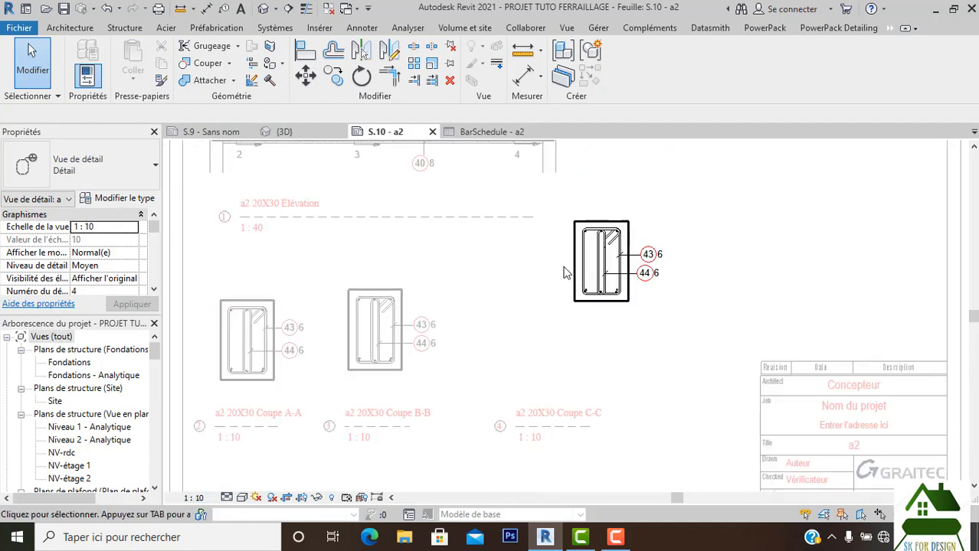
right_click(567, 266)
click(599, 79)
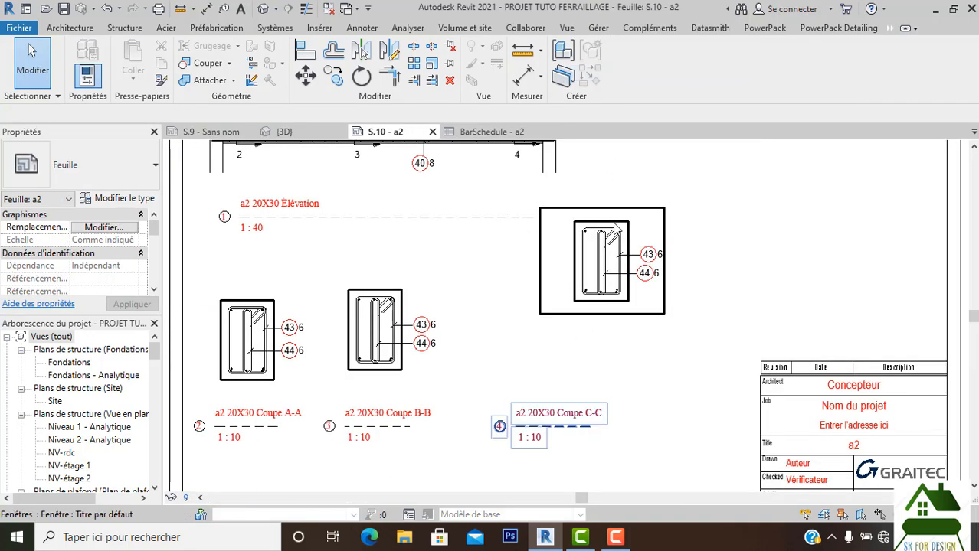
Step: Move the Coupe C-C viewport down into the row of sections and place its title beneath it, level with the others
drag(617, 210, 570, 291)
middle_drag(662, 359, 649, 341)
click(642, 349)
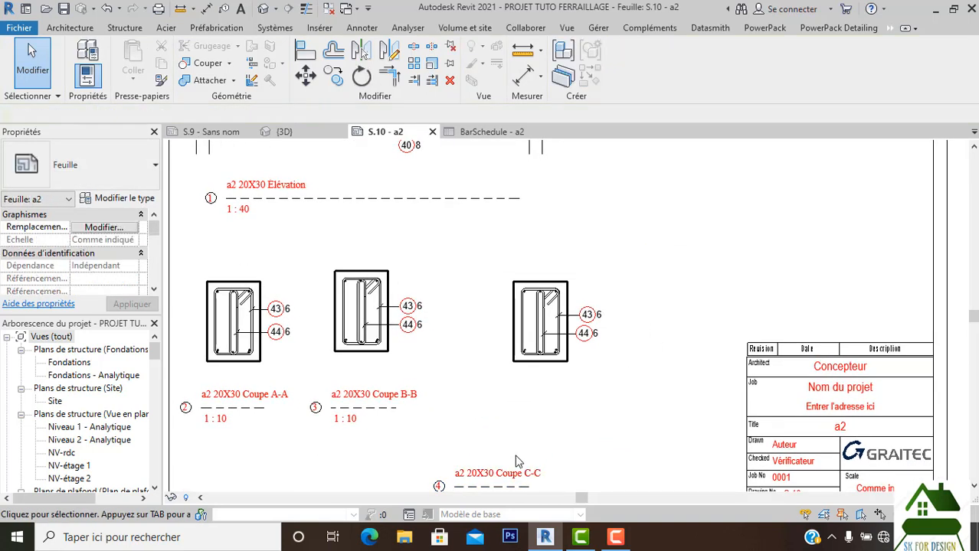
click(508, 467)
drag(504, 465, 545, 388)
click(638, 446)
scroll(560, 402, down, 2)
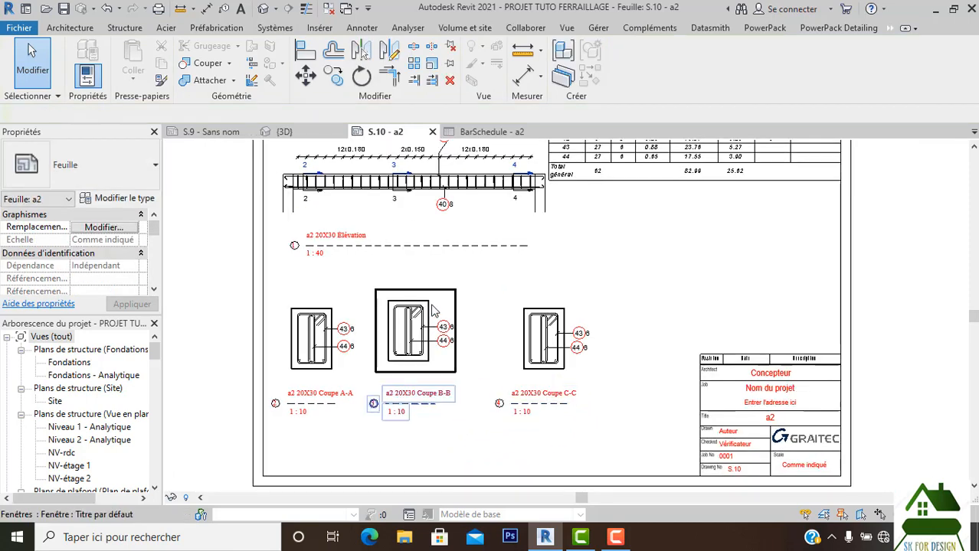
Step: Shift the Coupe B-B viewport slightly down so its section lines up with Coupe A-A and Coupe C-C
click(433, 318)
scroll(433, 321, up, 2)
drag(433, 320, 442, 332)
click(511, 286)
scroll(517, 288, down, 2)
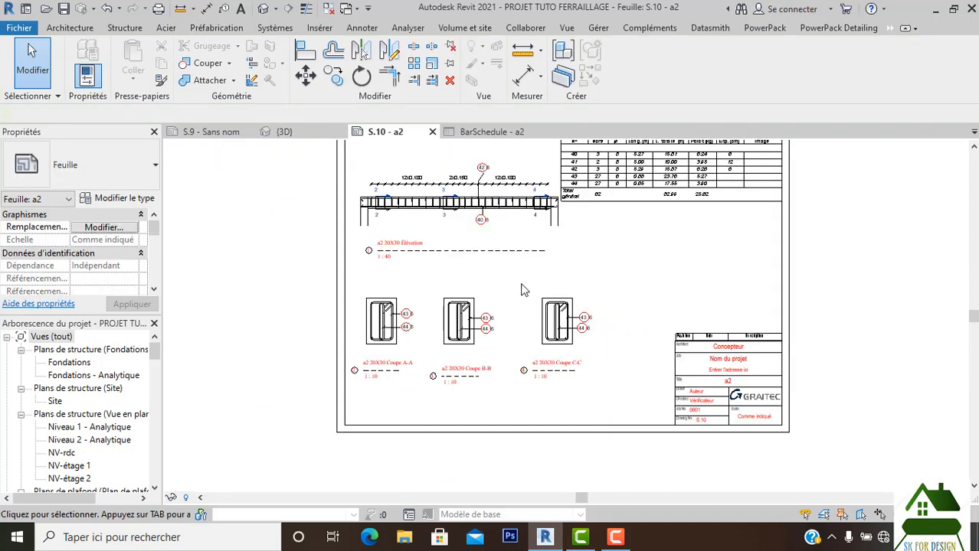
Step: Delete the Esp.[cm] spacing column from the BarSchedule - a2 schedule
scroll(520, 232, down, 2)
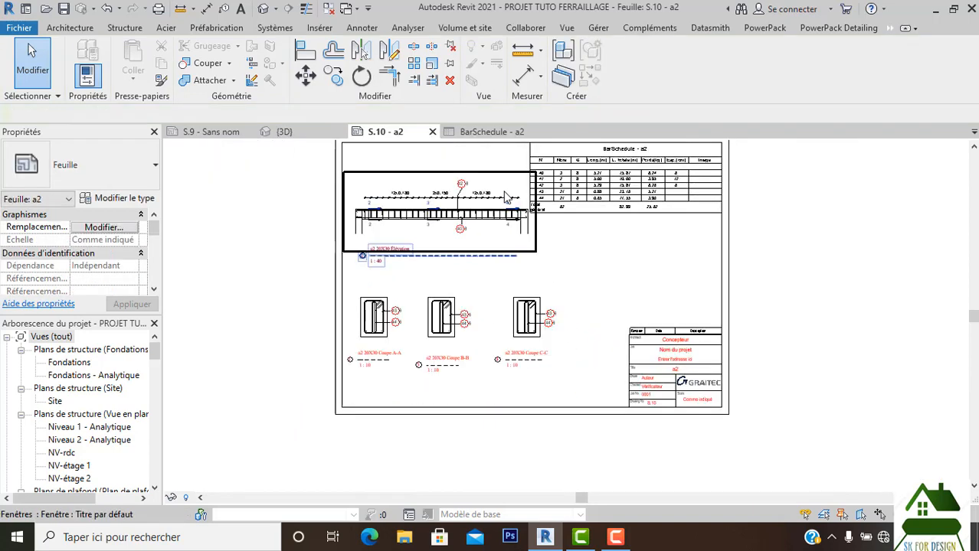
scroll(717, 226, up, 4)
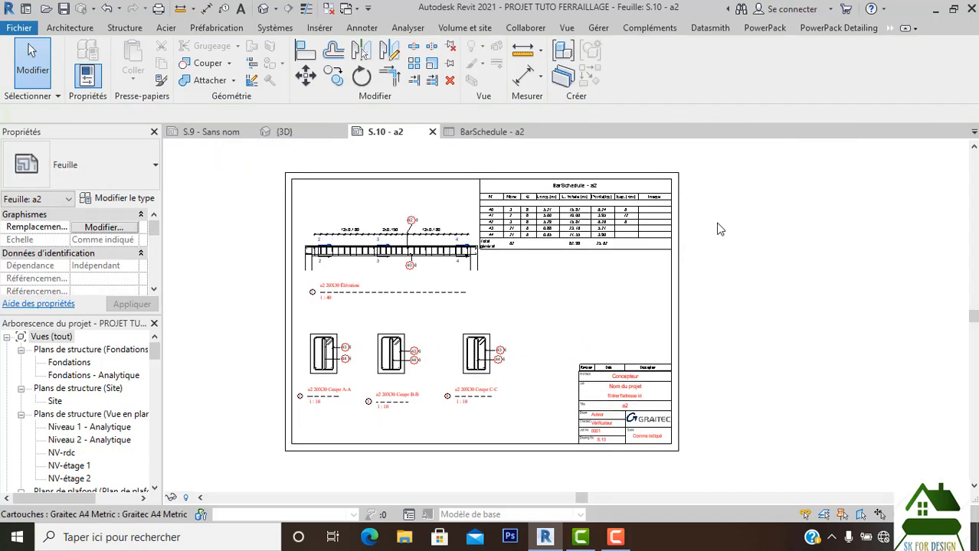
middle_drag(614, 319, 621, 318)
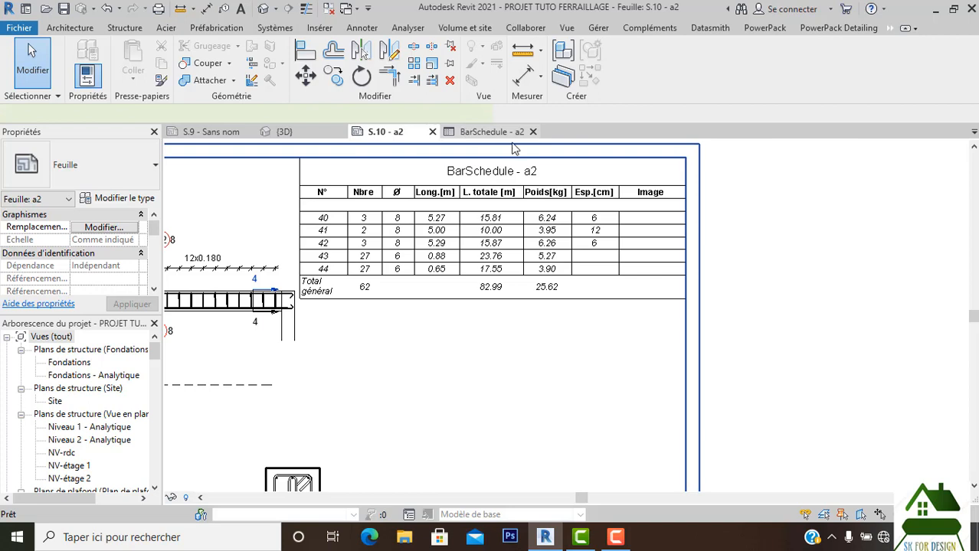
click(490, 132)
click(469, 175)
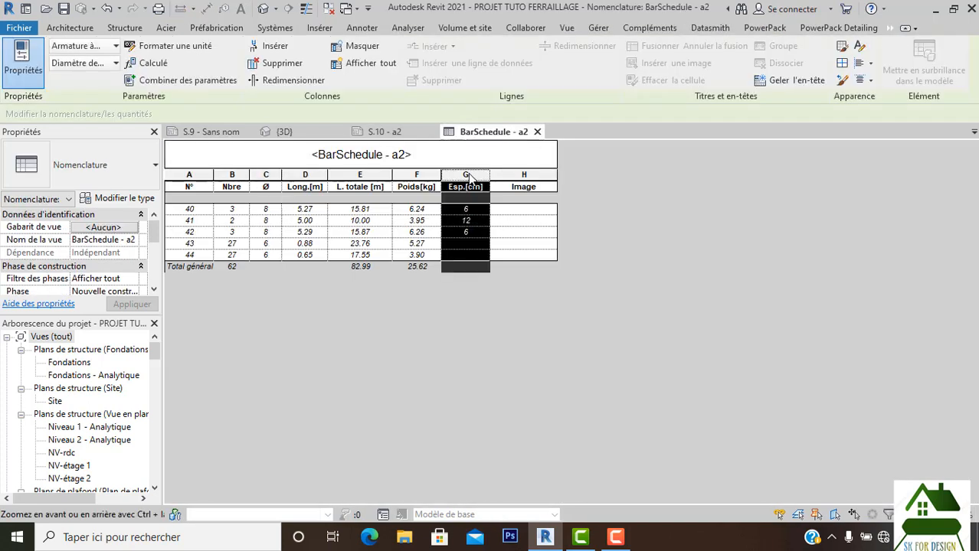
click(282, 63)
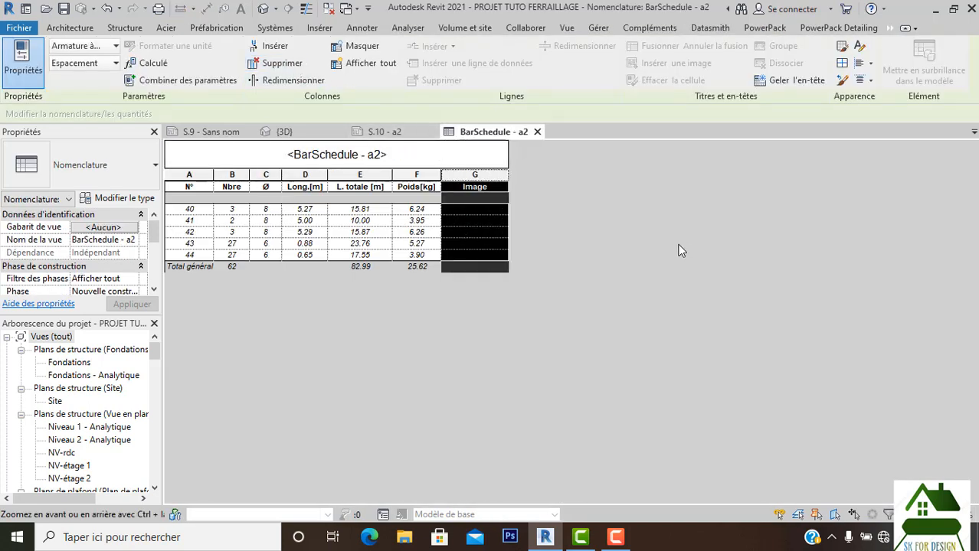
Step: On sheet S.10, align the right edge of the bar schedule with the inner right border of the title block
click(383, 133)
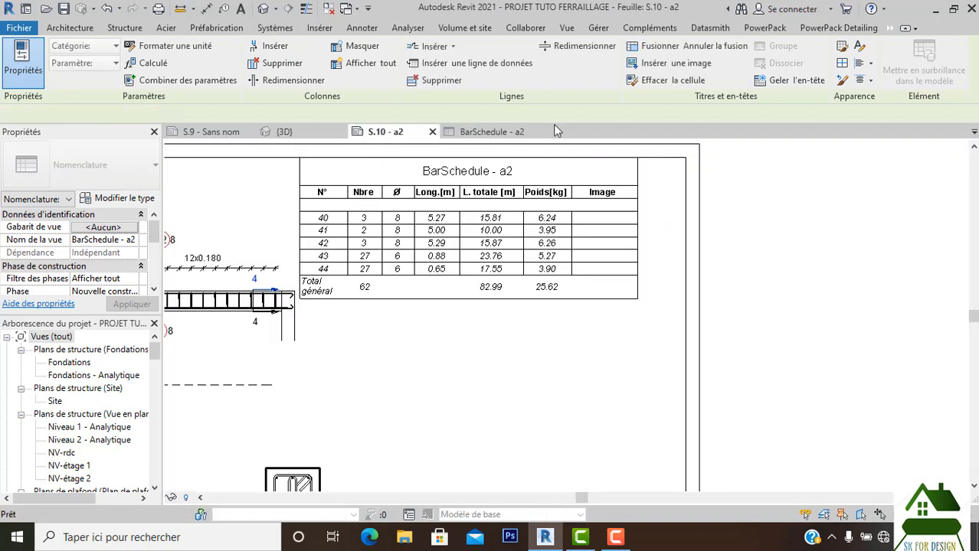
click(443, 251)
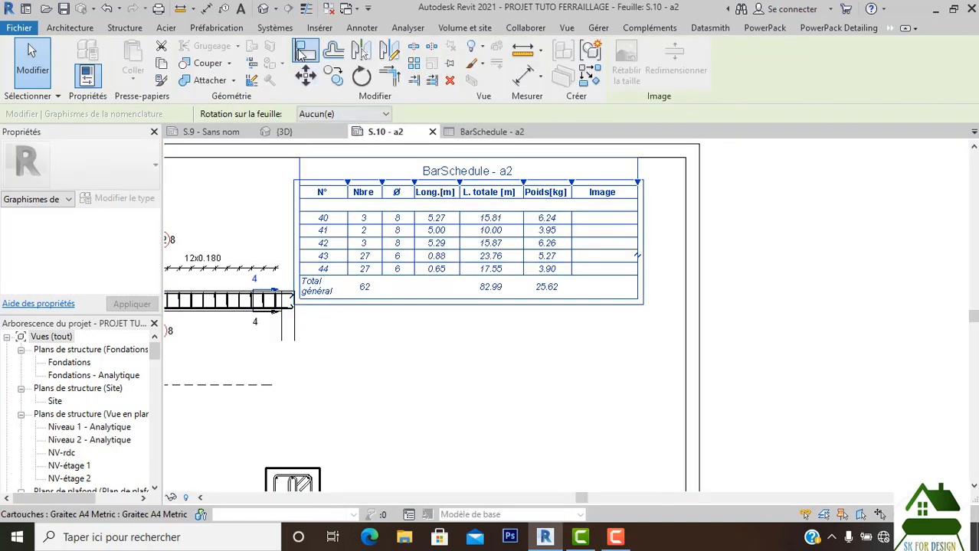
click(304, 51)
click(684, 226)
click(646, 256)
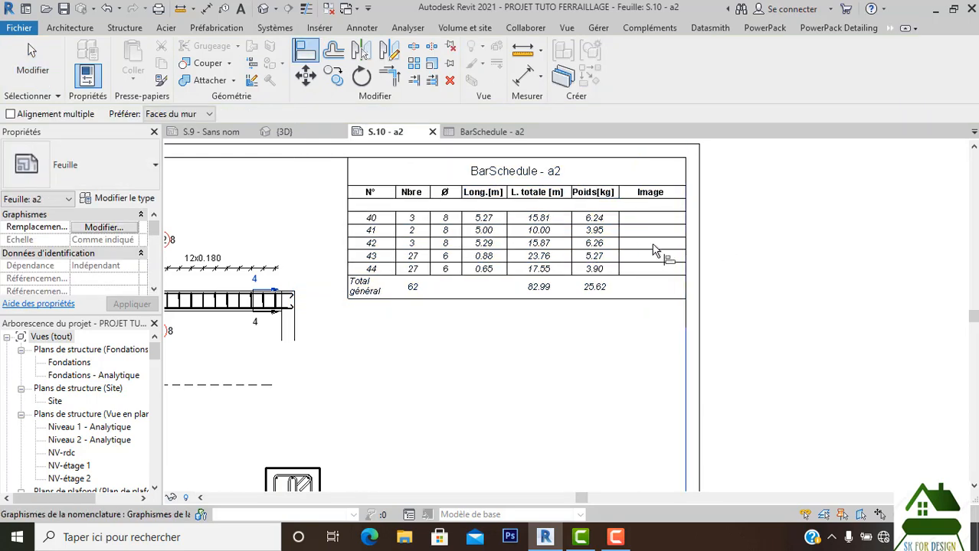
scroll(606, 356, down, 2)
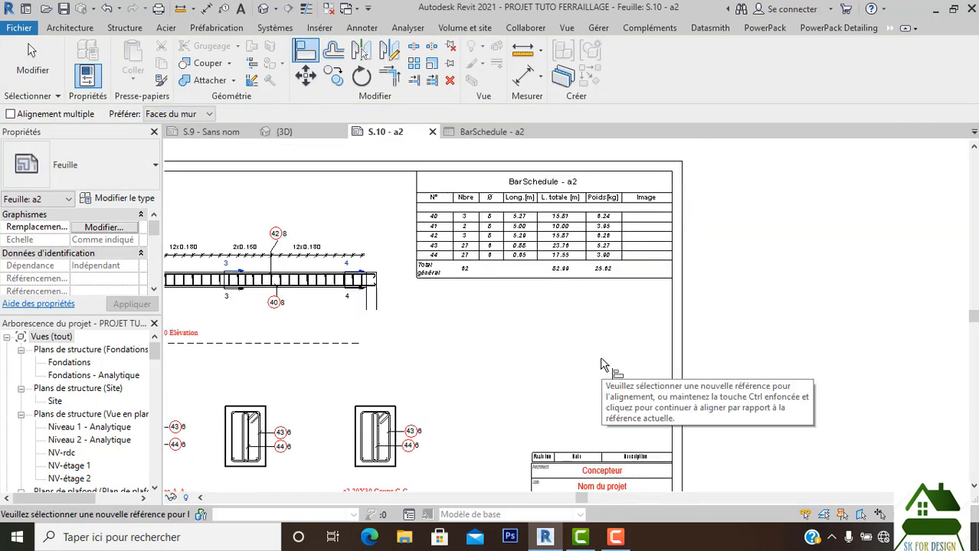
key(Escape)
scroll(605, 360, down, 1)
middle_drag(503, 369, 544, 323)
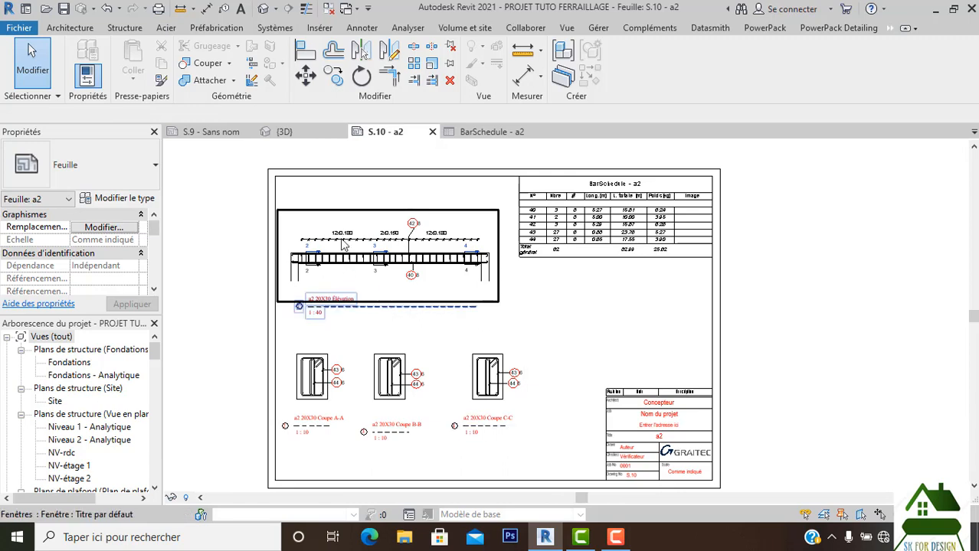
Step: Activate the elevation view and change the bar 40 tag below the beam to M Graitec Rebar Tag, Type & Number
scroll(353, 240, up, 3)
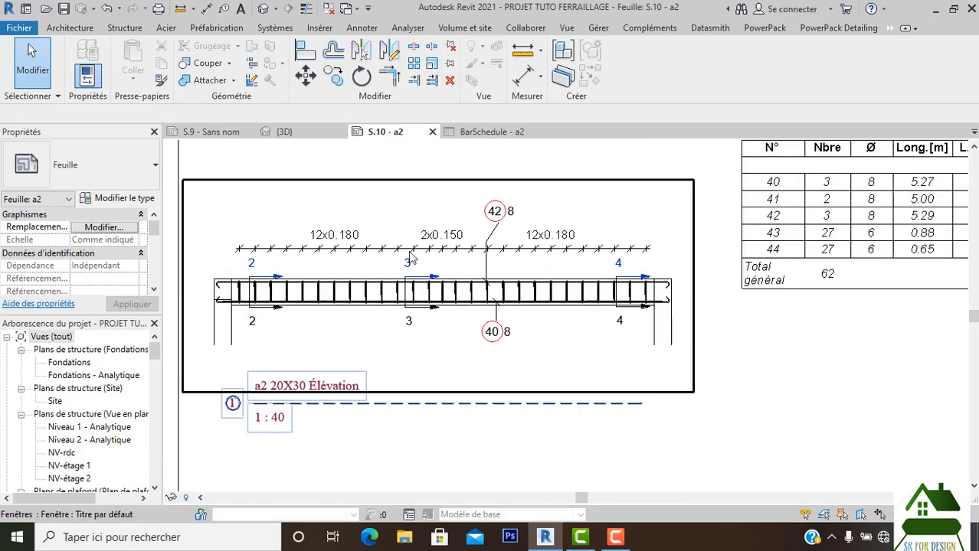
click(505, 229)
key(Escape)
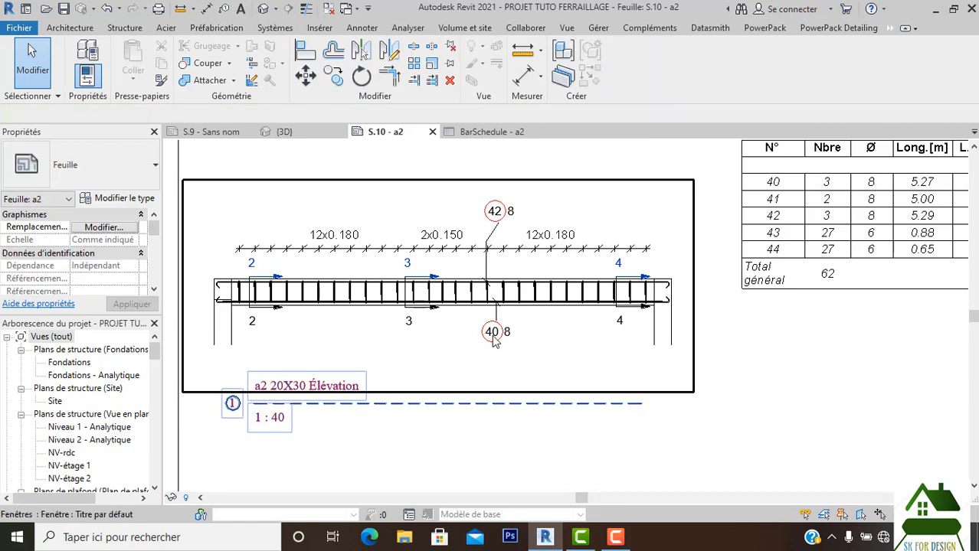
click(494, 338)
scroll(494, 338, up, 2)
key(Escape)
click(494, 342)
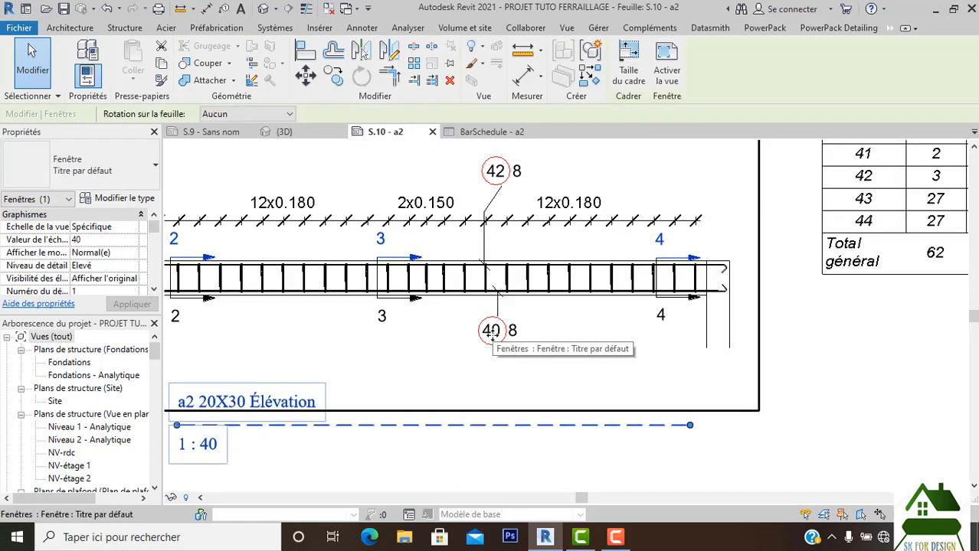
double_click(518, 352)
click(499, 342)
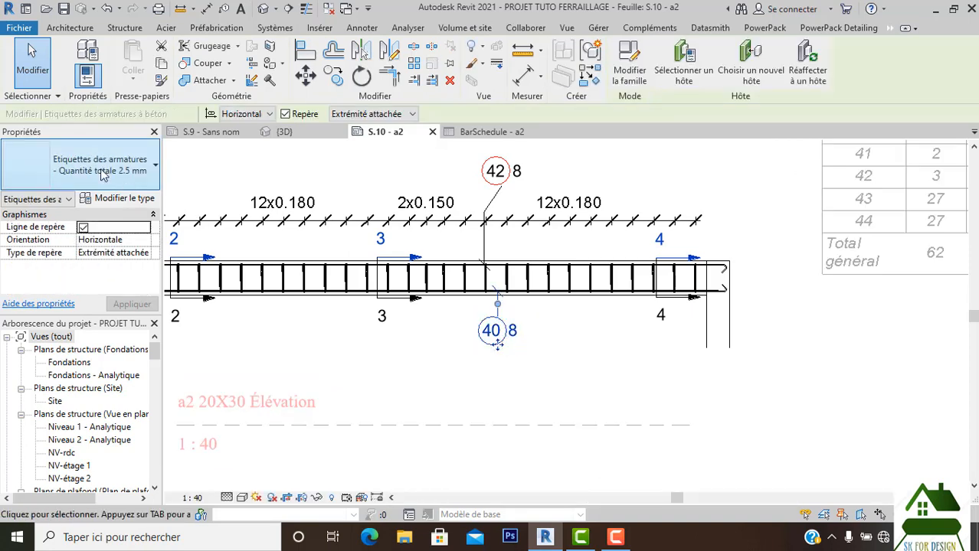
click(99, 162)
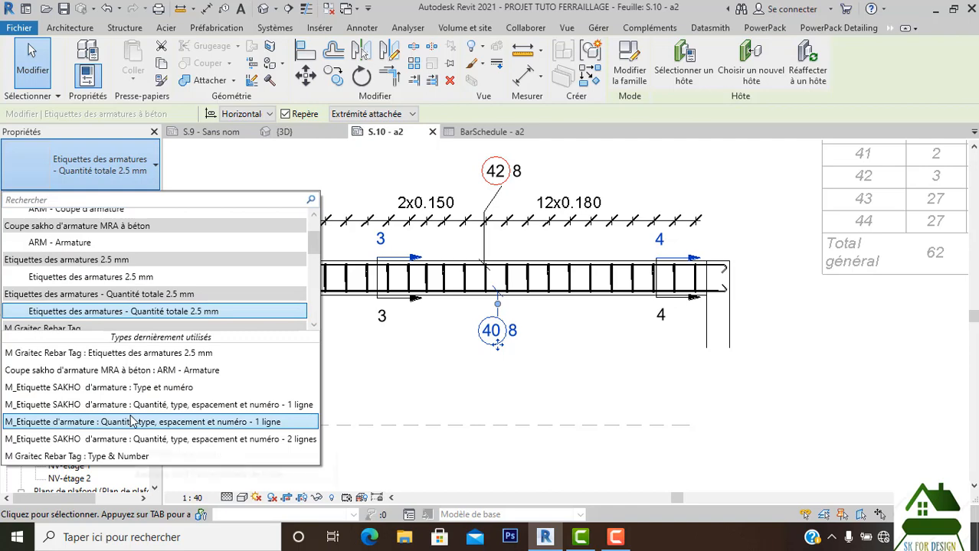
click(136, 457)
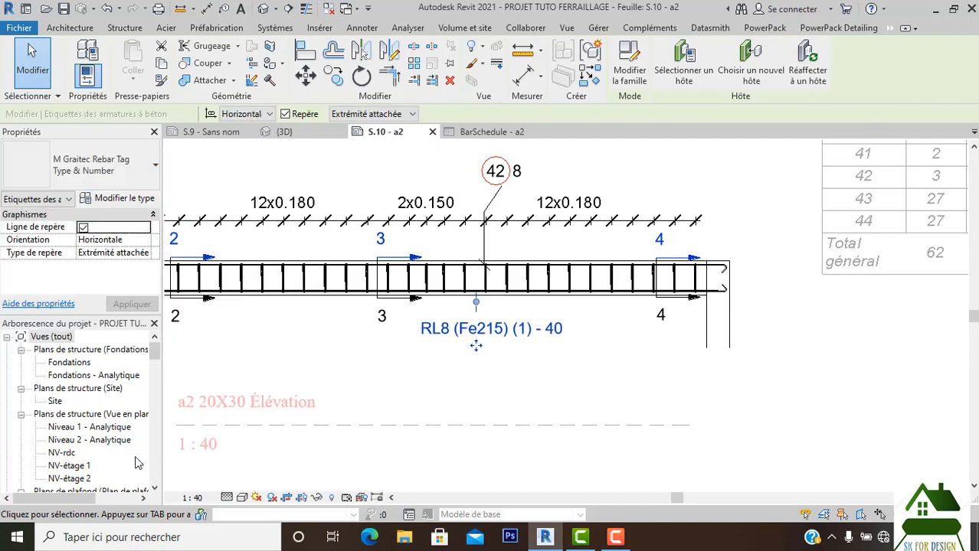
Step: Try the Armature MRA à béton, ARM - Armature type on the bar 40 tag below the beam
click(113, 186)
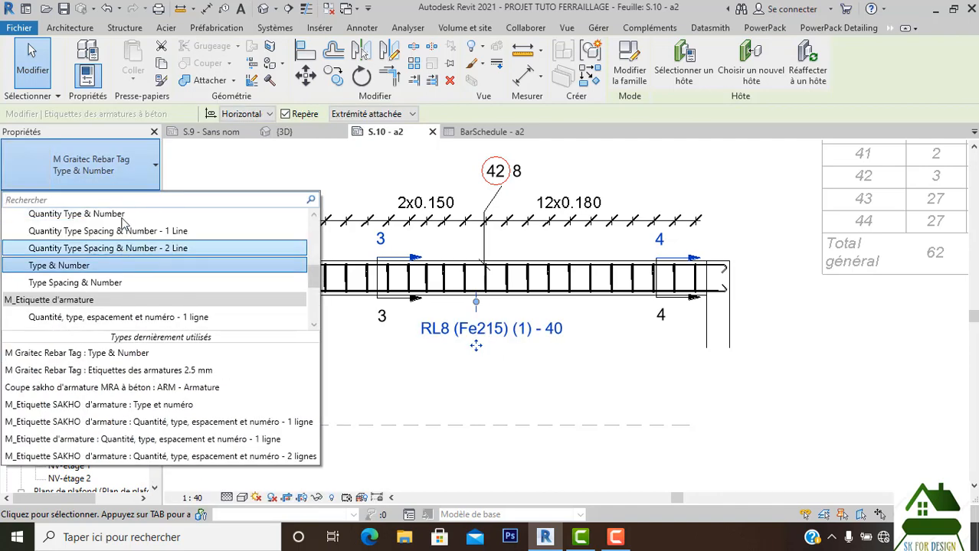
scroll(123, 228, up, 3)
scroll(110, 255, up, 2)
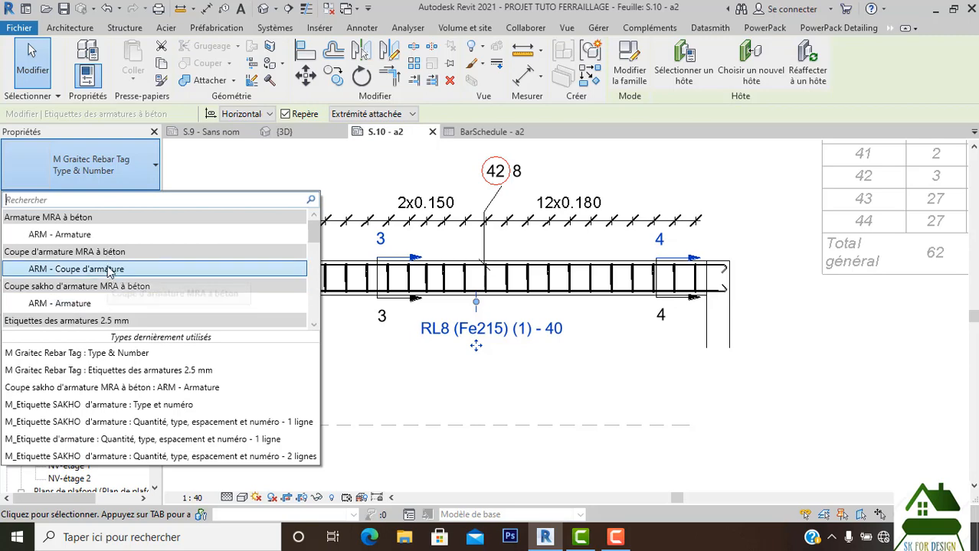
click(101, 235)
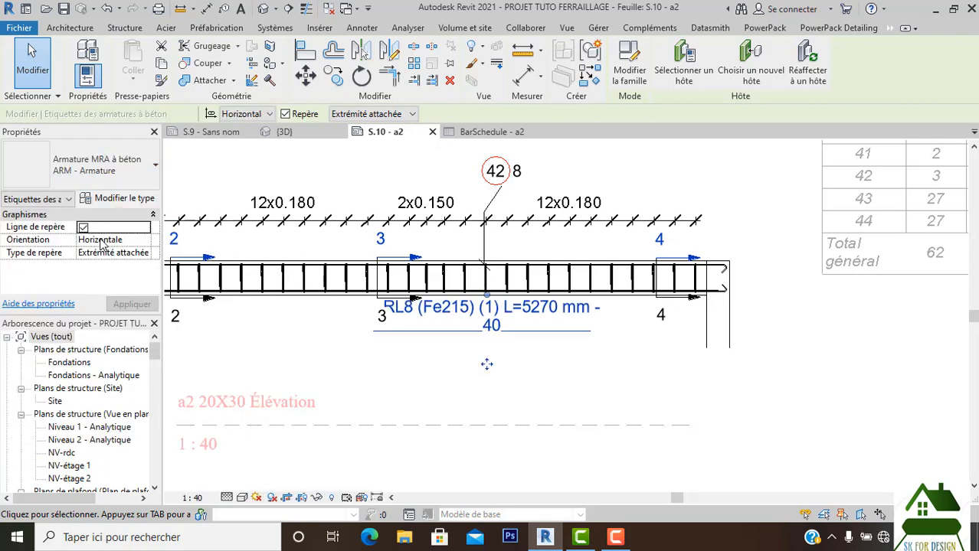
Step: Try the M_Etiquette SAKHO d'armature types Quantité, type, espacement et numéro - 1 ligne and - 2 lignes on the bar 40 tag
click(118, 170)
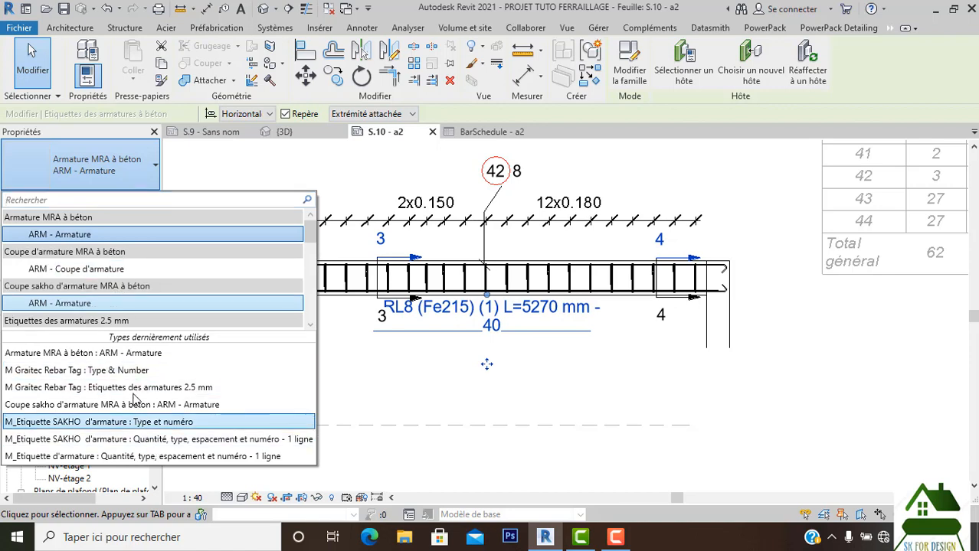
scroll(115, 276, down, 2)
scroll(119, 279, down, 6)
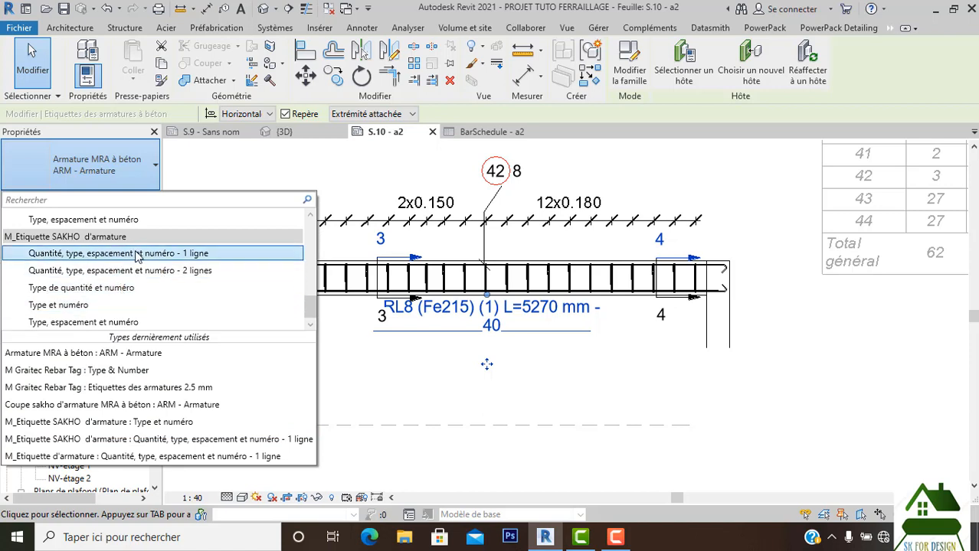
click(137, 253)
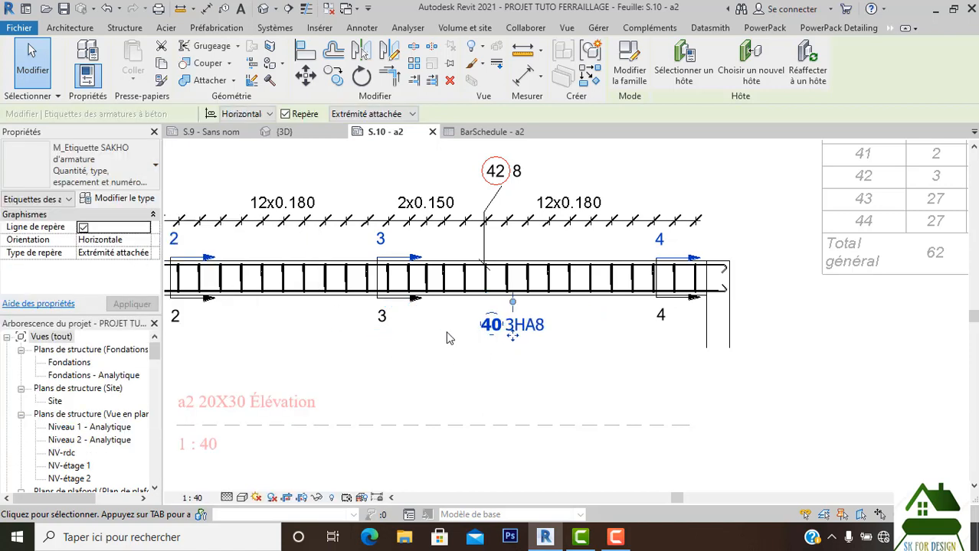
click(141, 175)
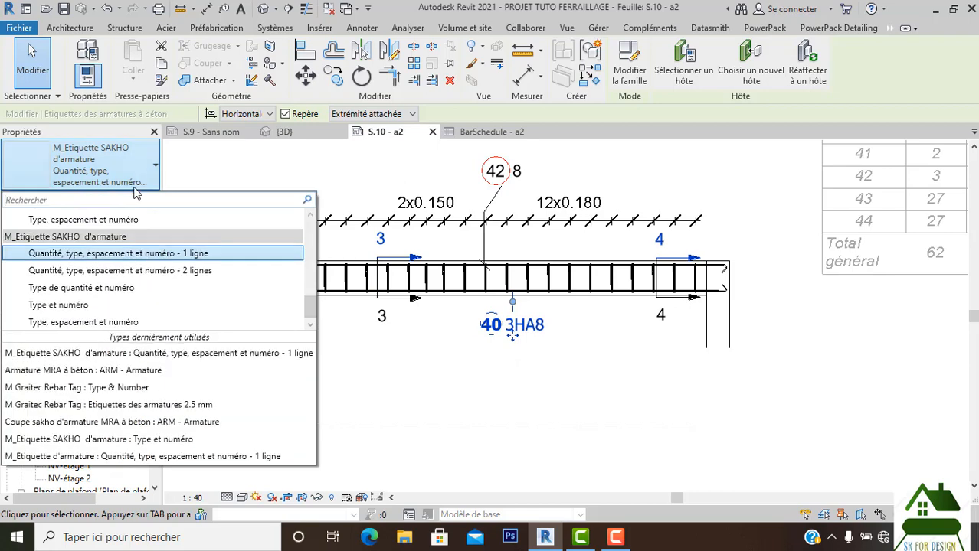
click(140, 269)
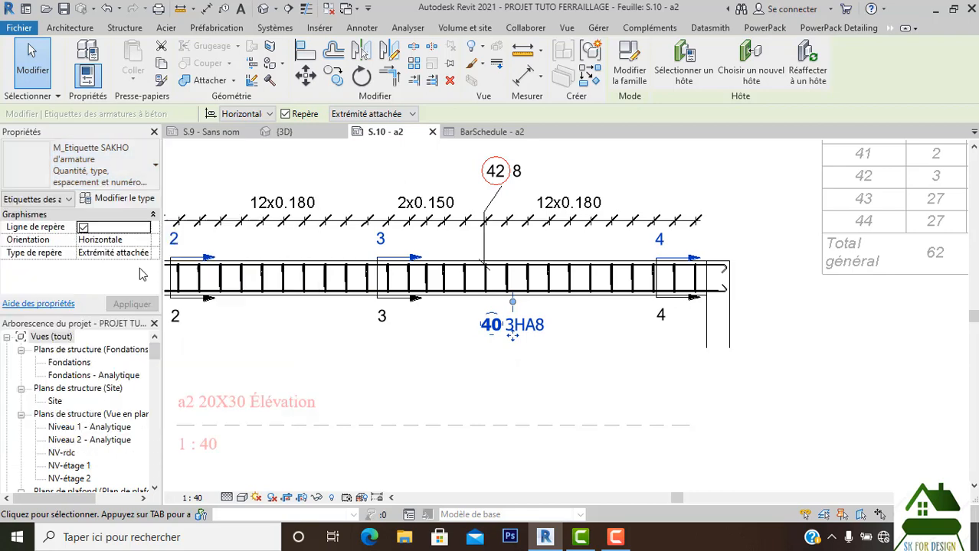
click(472, 371)
scroll(518, 326, up, 2)
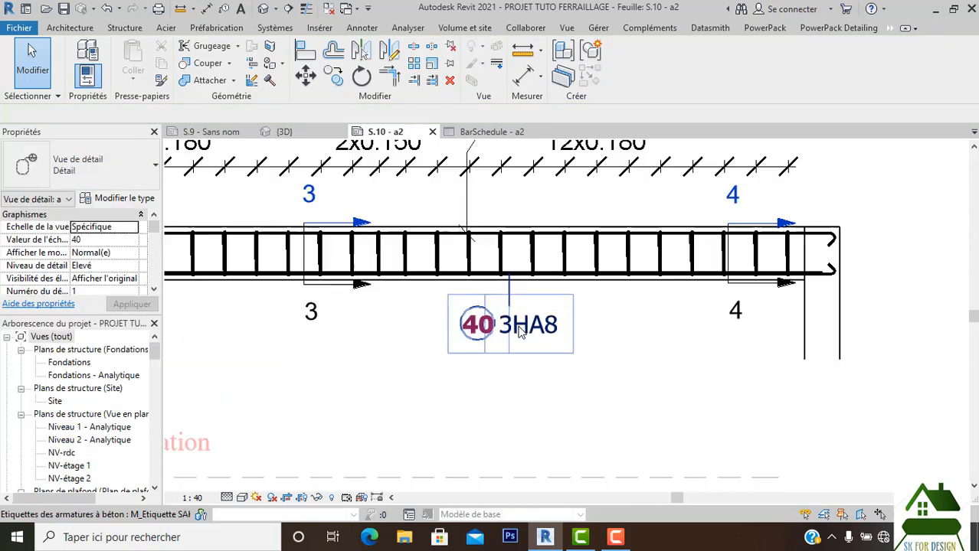
scroll(518, 329, up, 1)
Step: In the bar 40 tag's type properties, choose the family Etiquettes des armatures 2.5 mm and apply it
click(486, 337)
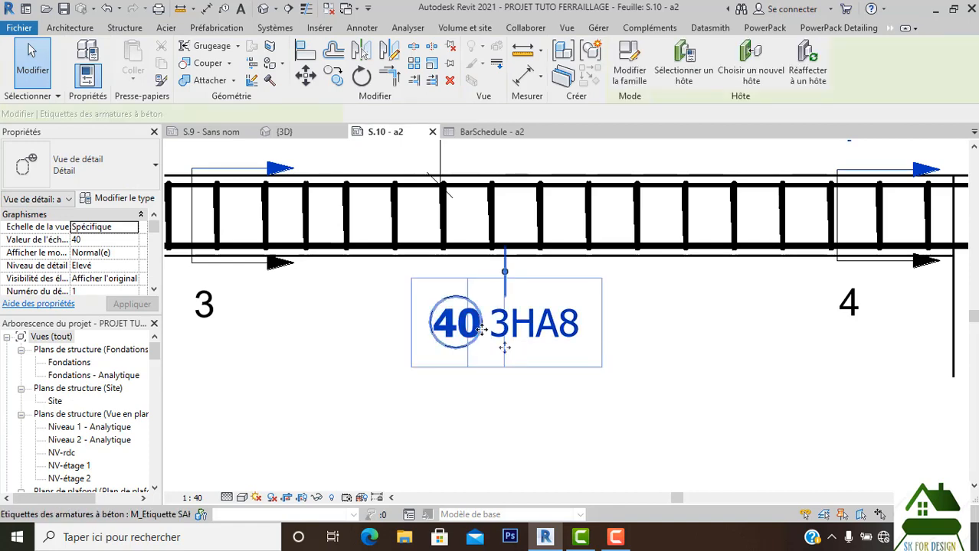
click(114, 200)
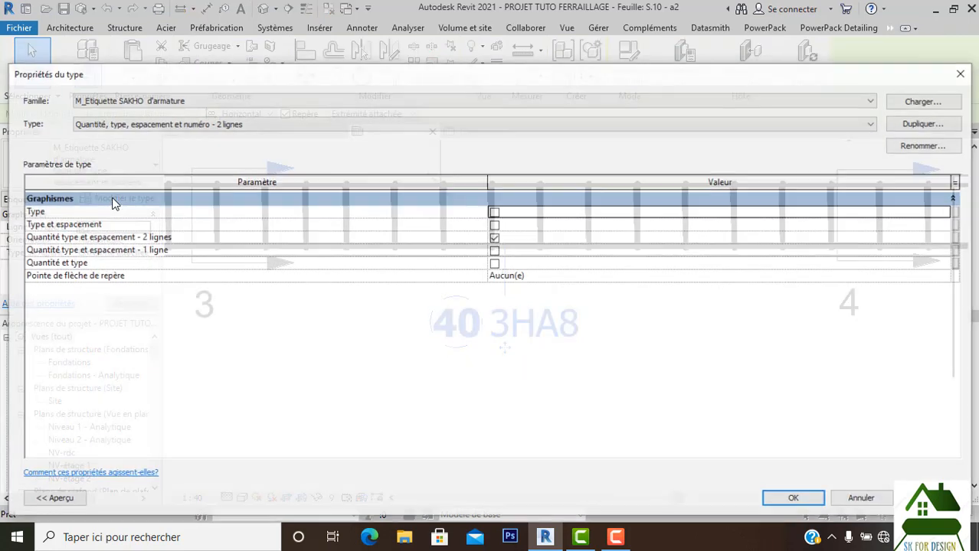
click(164, 124)
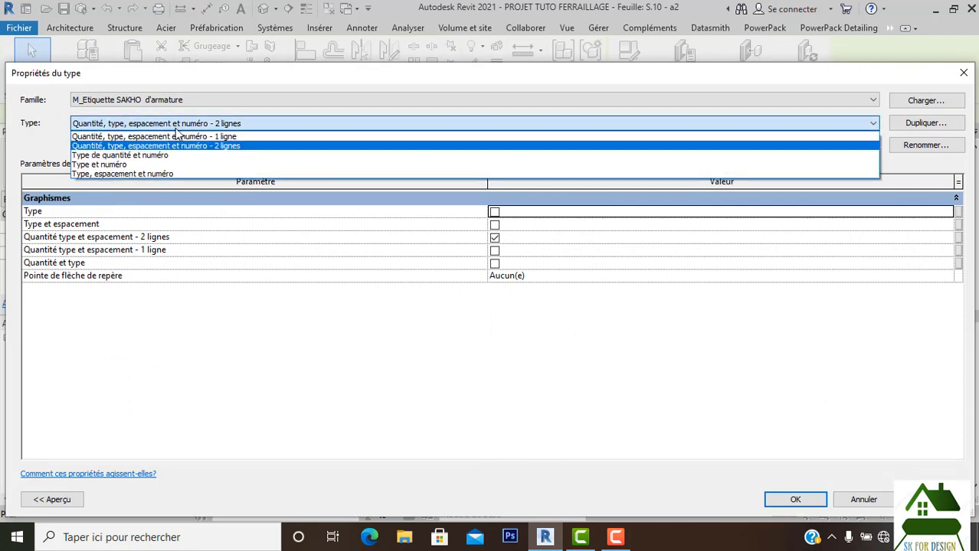
click(177, 136)
click(173, 100)
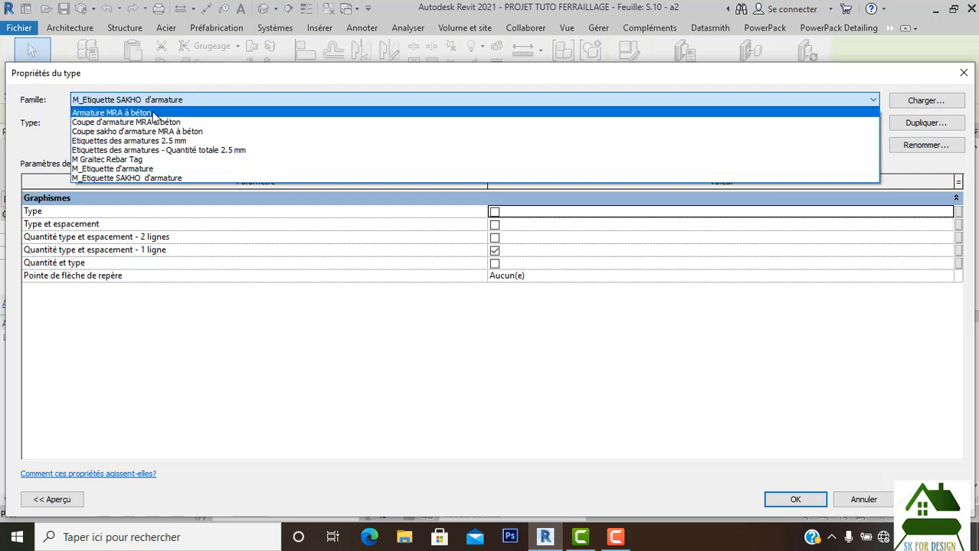
click(186, 151)
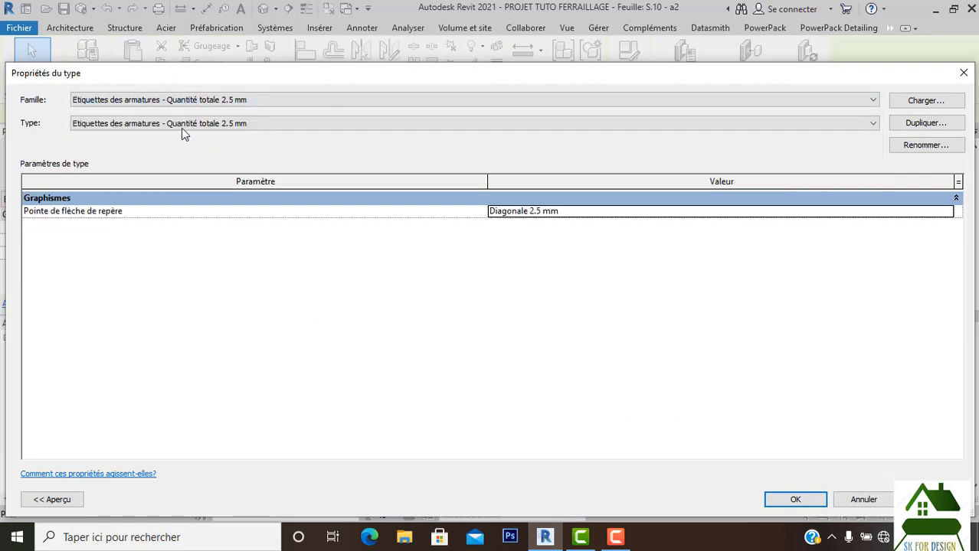
click(183, 100)
click(175, 144)
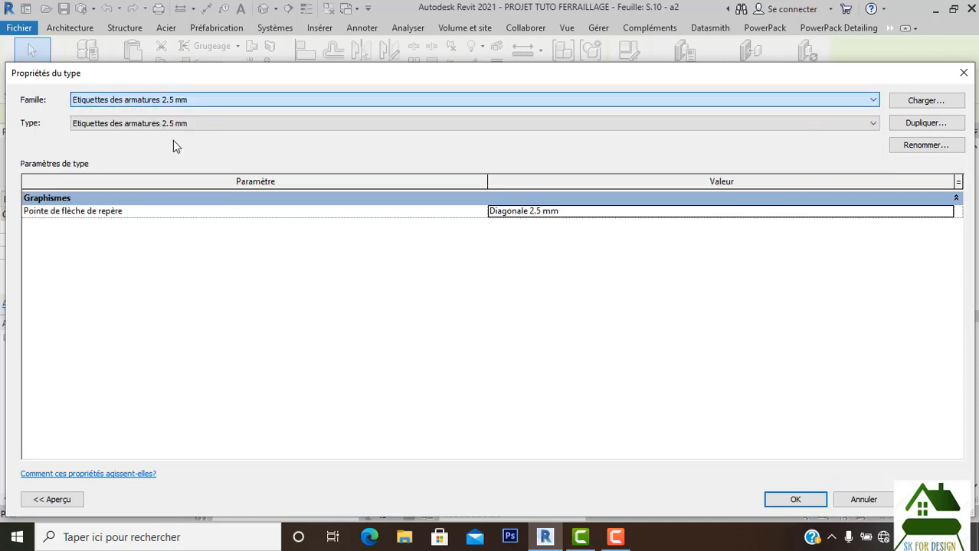
click(785, 501)
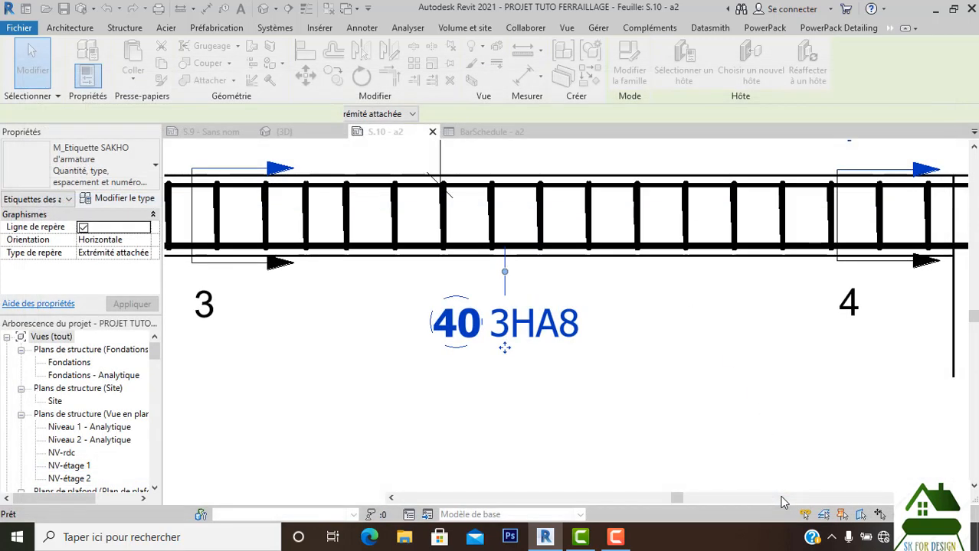
Step: Change the bar 42 tag above the beam to M Graitec Rebar Tag, Etiquettes des armatures 2.5 mm
middle_drag(604, 434, 587, 433)
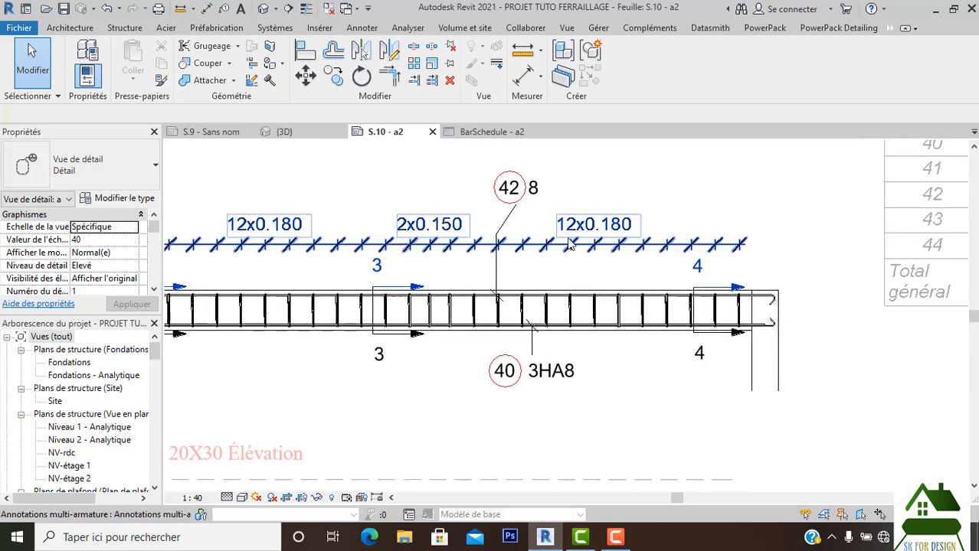
click(533, 189)
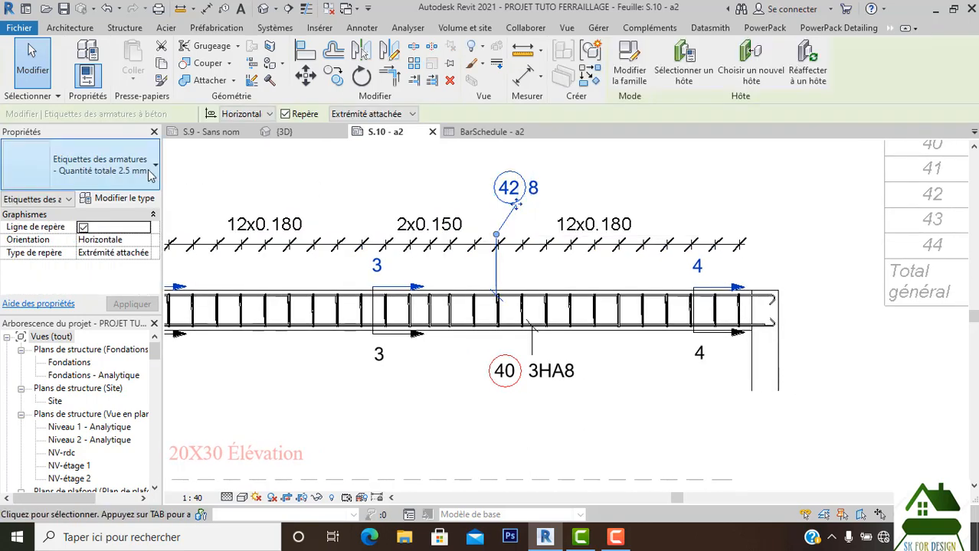
click(99, 164)
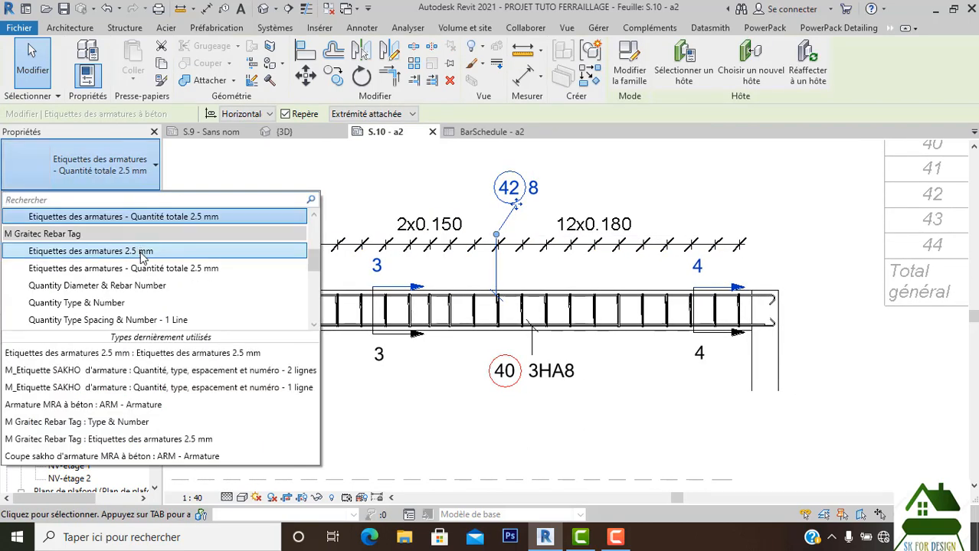
click(138, 251)
key(Escape)
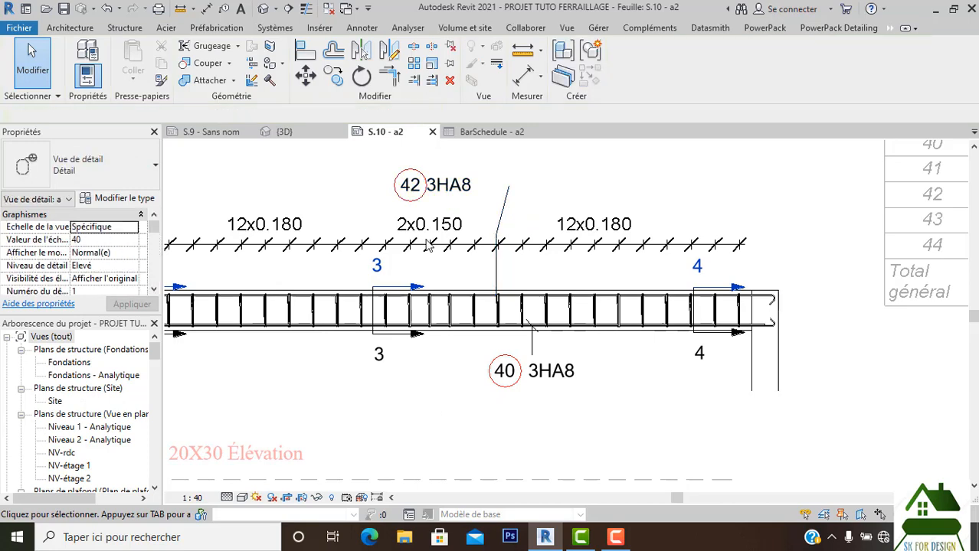
Step: Shift the bar 42 tag to the right and adjust its leader elbow so the leader drops vertically to the bars
click(448, 197)
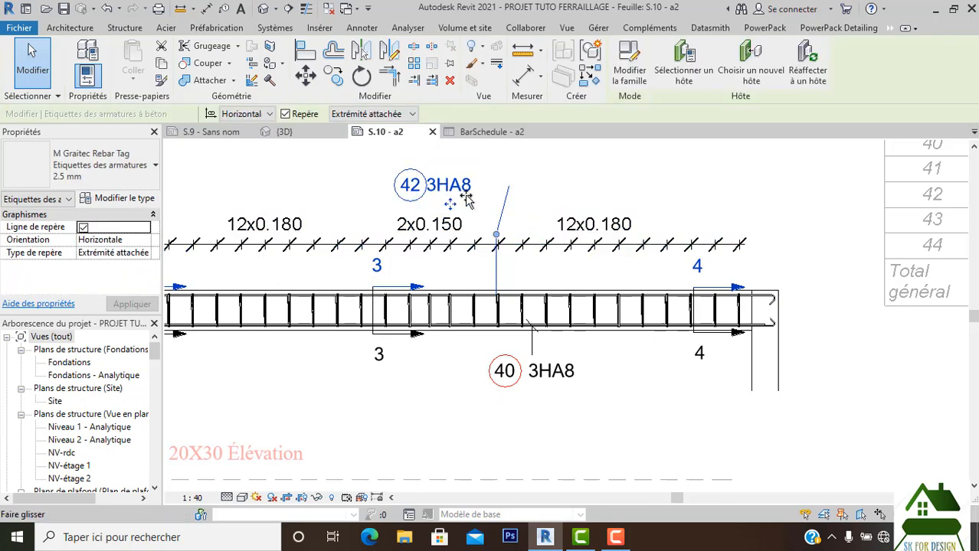
drag(448, 197, 532, 201)
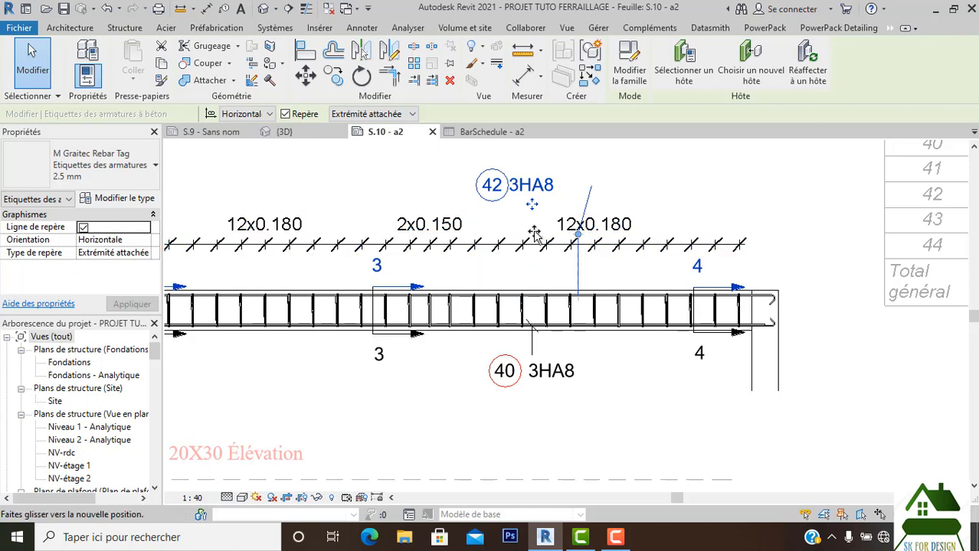
drag(534, 233, 521, 231)
key(Escape)
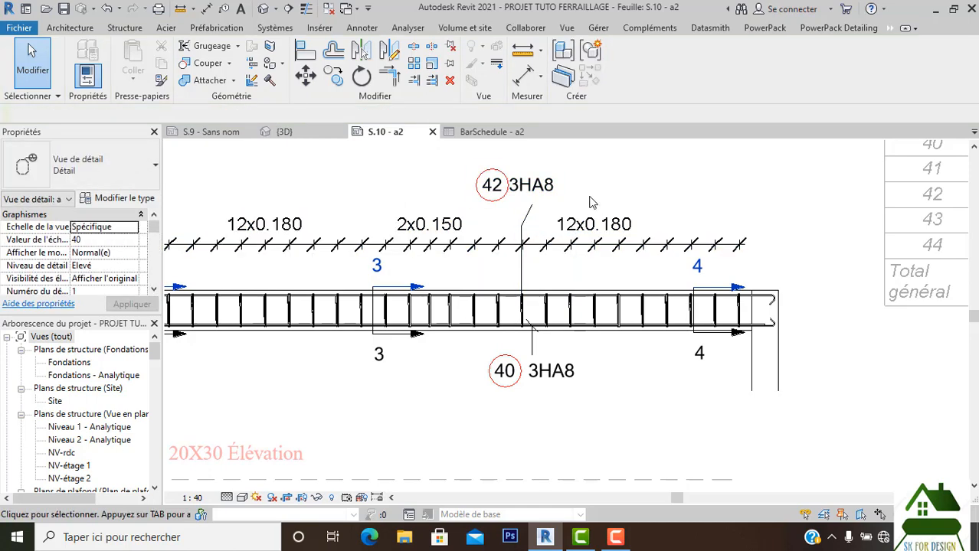
Step: Reposition the bar 42 tag head to the right of its leader, above the right-hand 12x0.180 dimension
scroll(624, 373, down, 2)
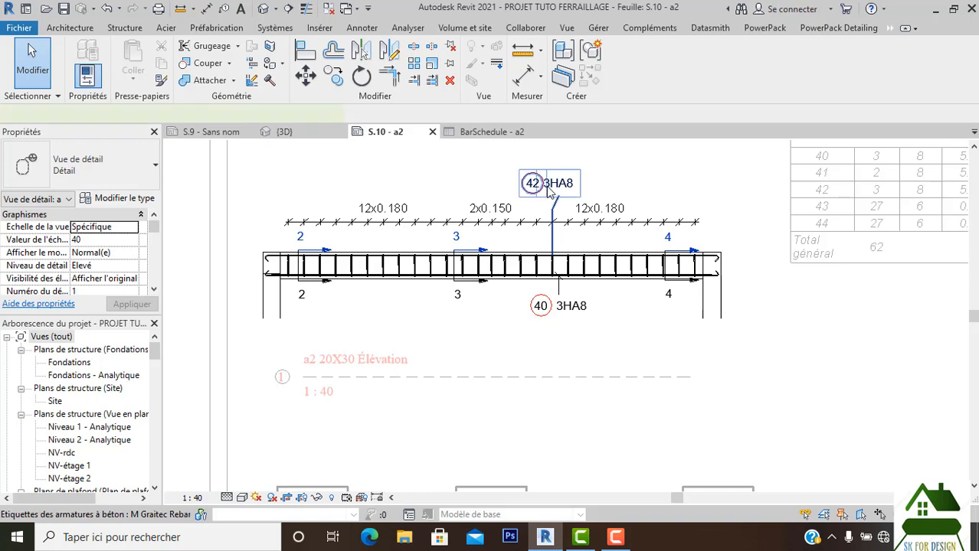
click(554, 196)
drag(575, 190, 551, 201)
click(622, 339)
middle_drag(660, 376, 639, 377)
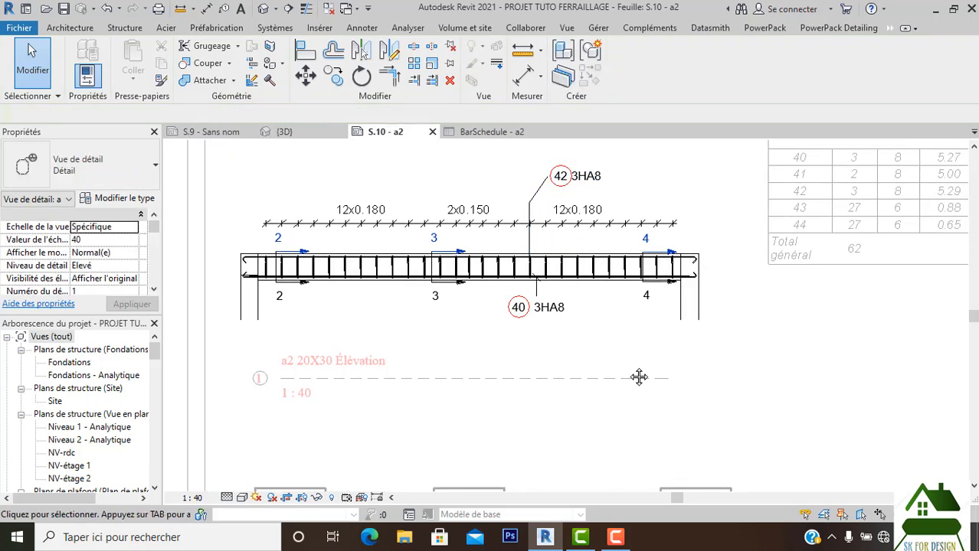
Step: Examine the stirrup distribution in the beam elevation, selecting the two 12x0.180 end sets and the 2x0.150 middle set in turn
scroll(479, 350, down, 2)
middle_drag(579, 404, 552, 336)
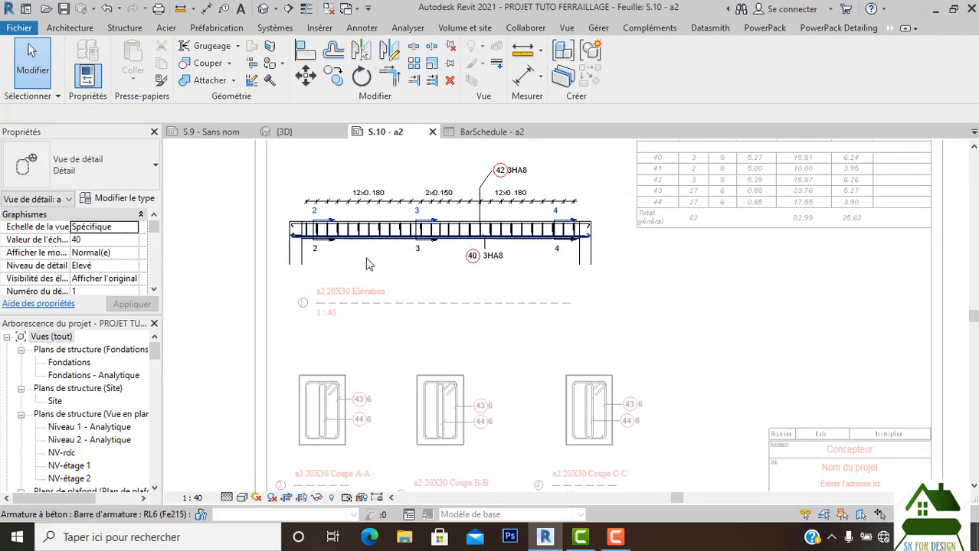
scroll(471, 284, down, 1)
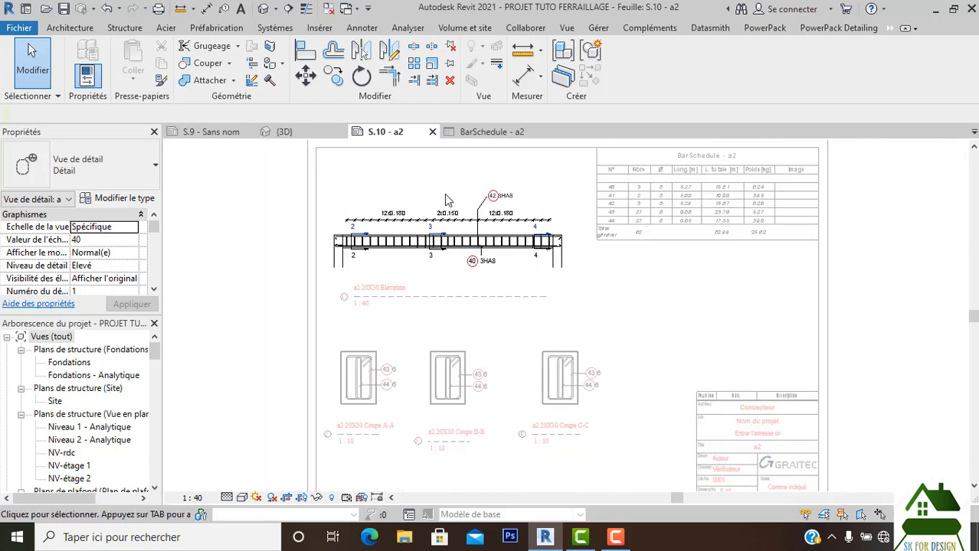
scroll(451, 218, up, 2)
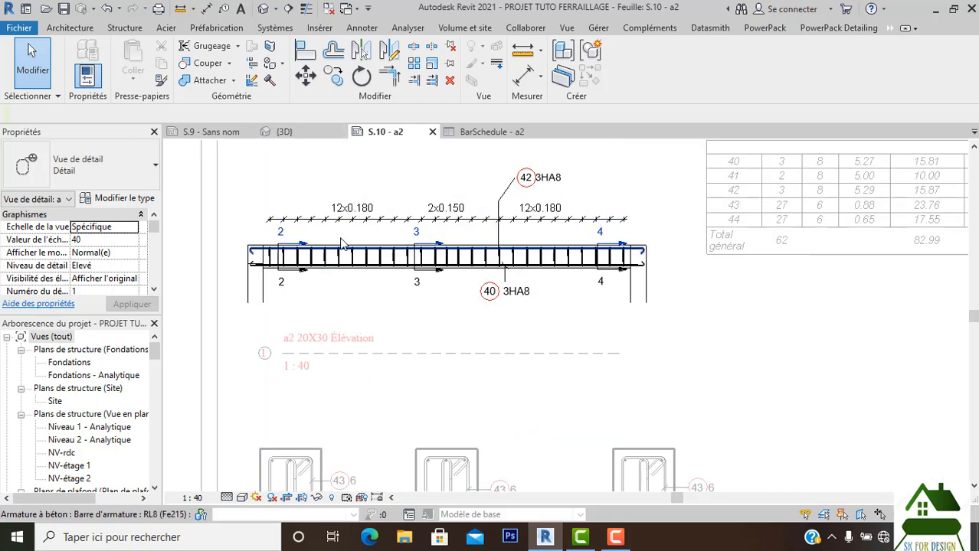
scroll(328, 262, up, 2)
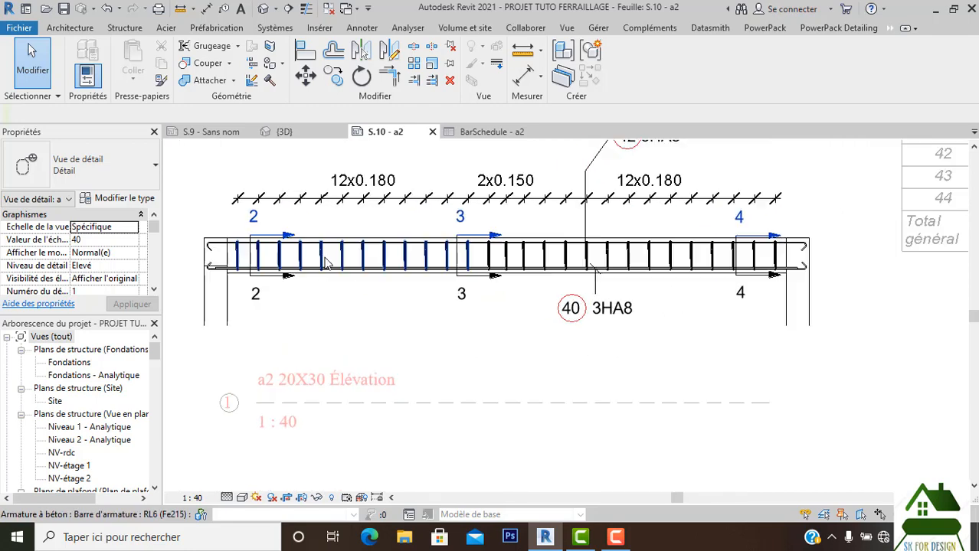
click(327, 261)
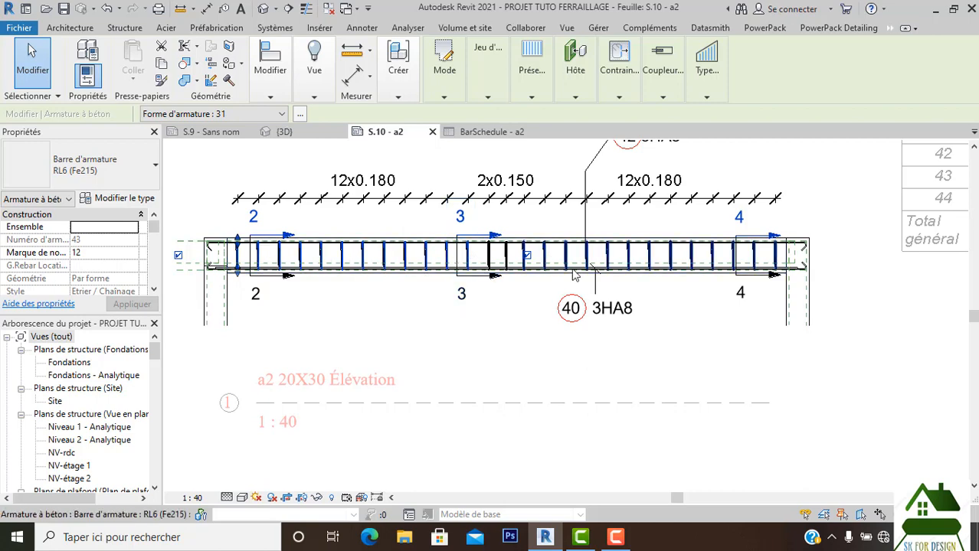
scroll(622, 259, up, 1)
scroll(622, 258, up, 2)
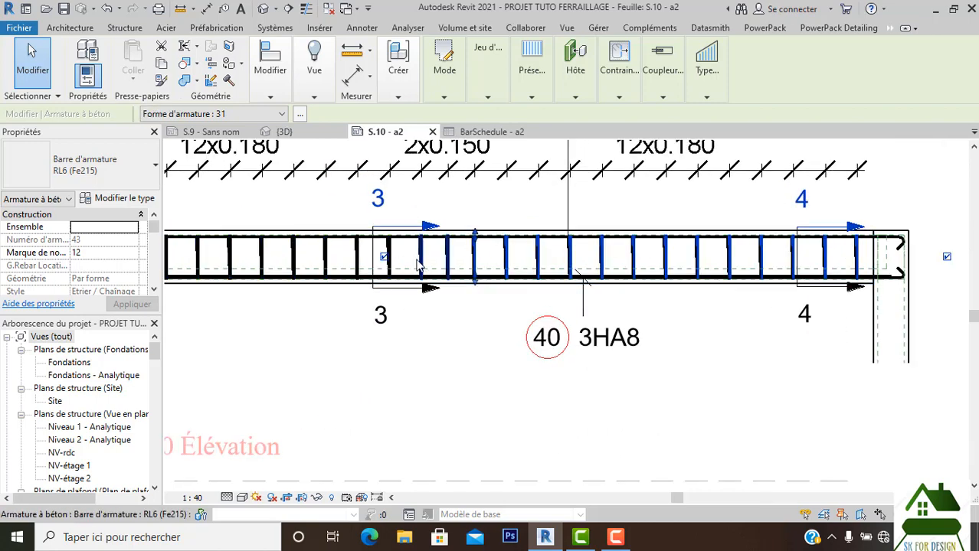
scroll(474, 274, down, 2)
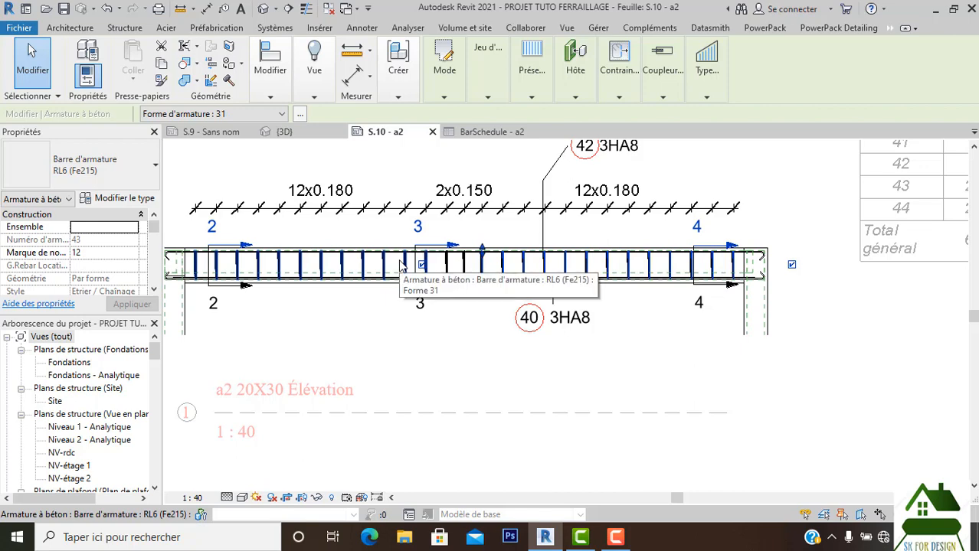
click(429, 268)
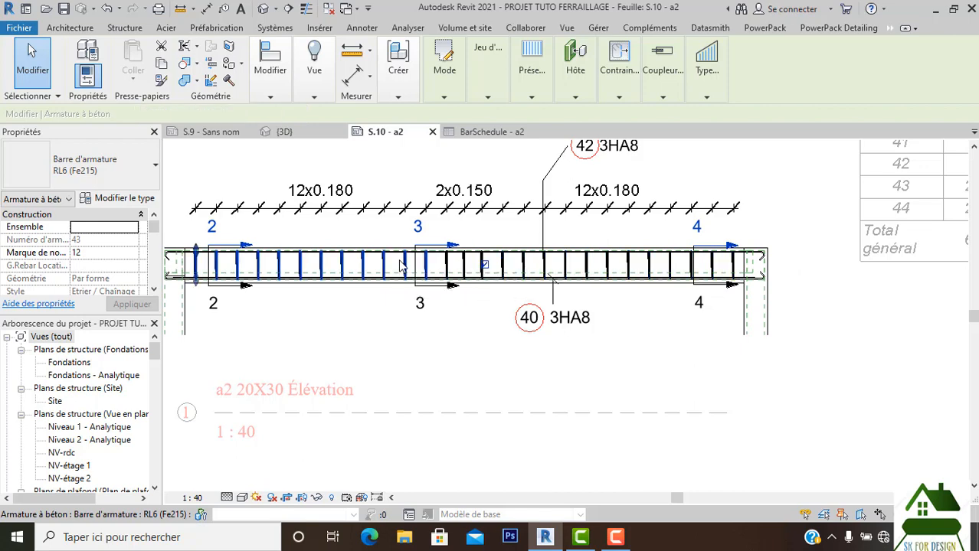
click(462, 270)
scroll(470, 333, down, 1)
scroll(470, 332, up, 1)
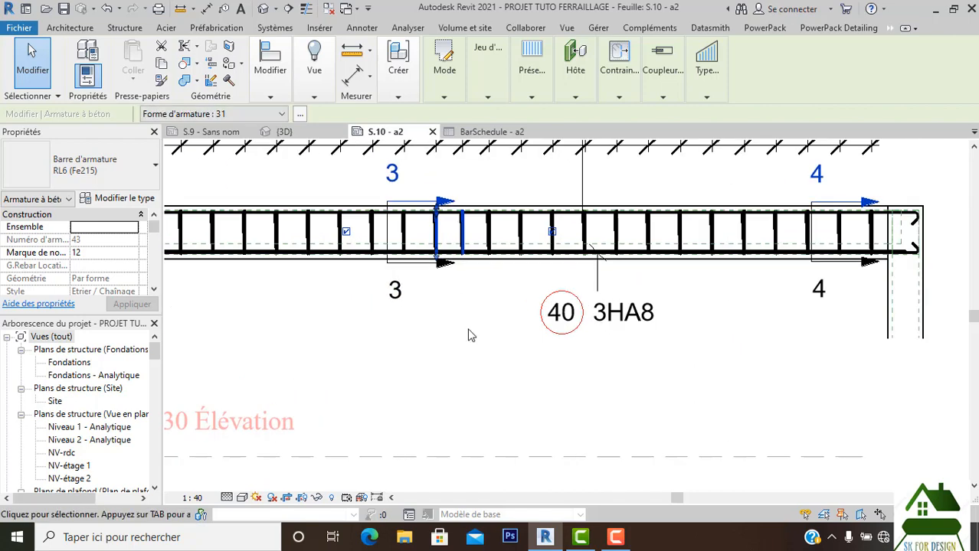
scroll(466, 333, down, 2)
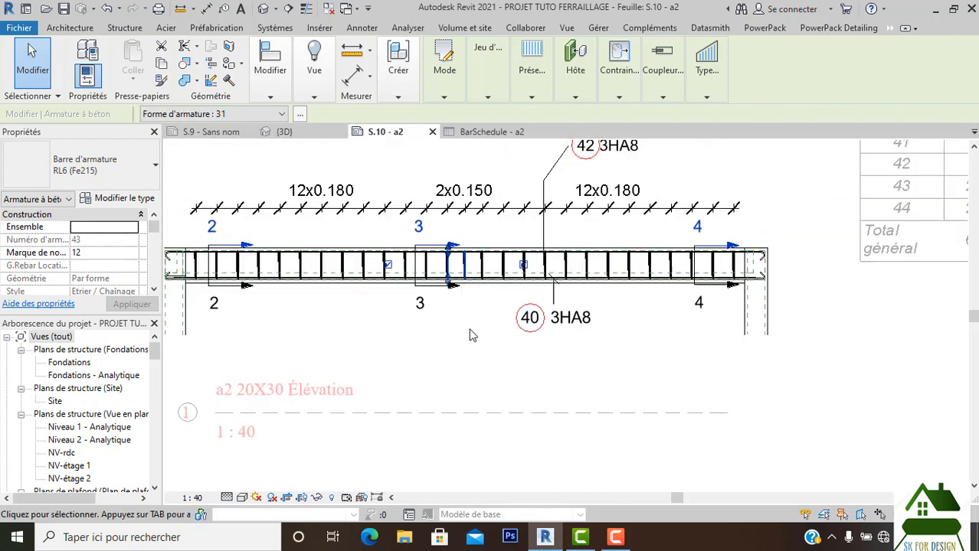
Step: On sheet S.9, stretch the left-end bar 36 stirrup set so its first stirrup sits about 0.06 m inside the support face
click(203, 131)
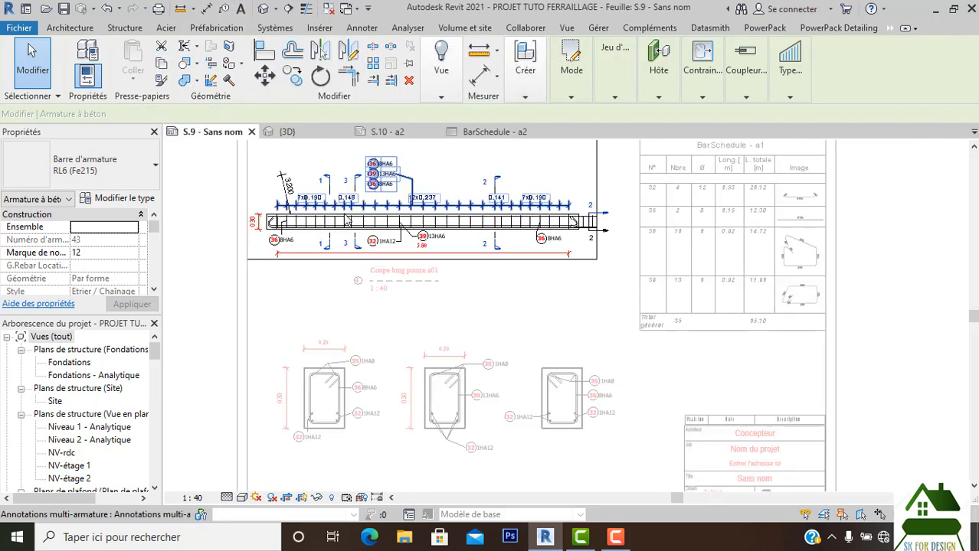
scroll(356, 306, up, 4)
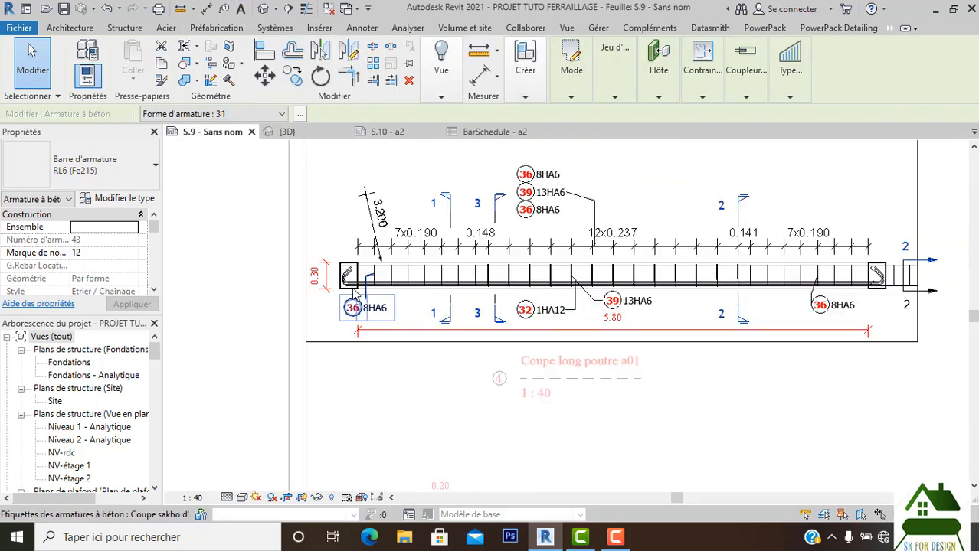
scroll(349, 274, up, 2)
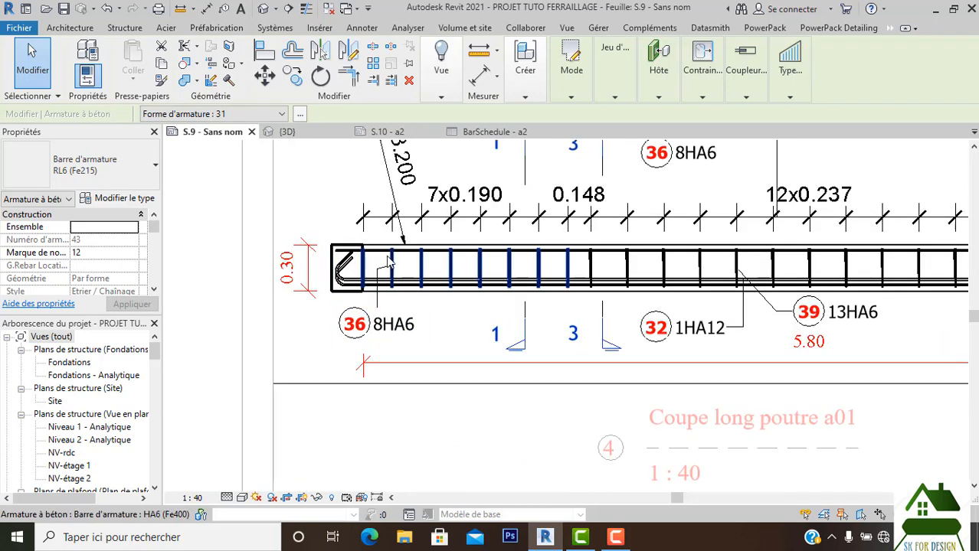
click(387, 266)
scroll(365, 268, up, 2)
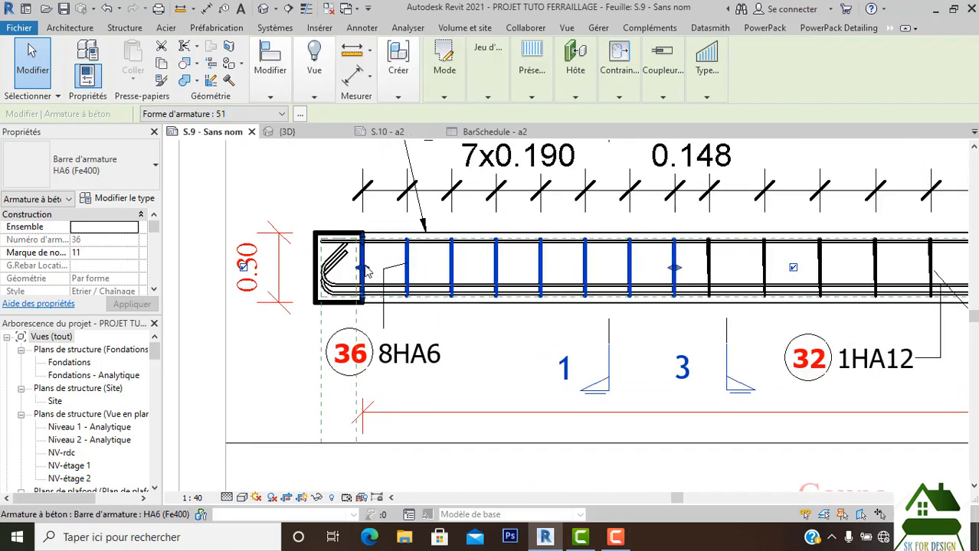
mouse_move(366, 272)
mouse_down()
mouse_move(368, 284)
mouse_move(364, 275)
mouse_up()
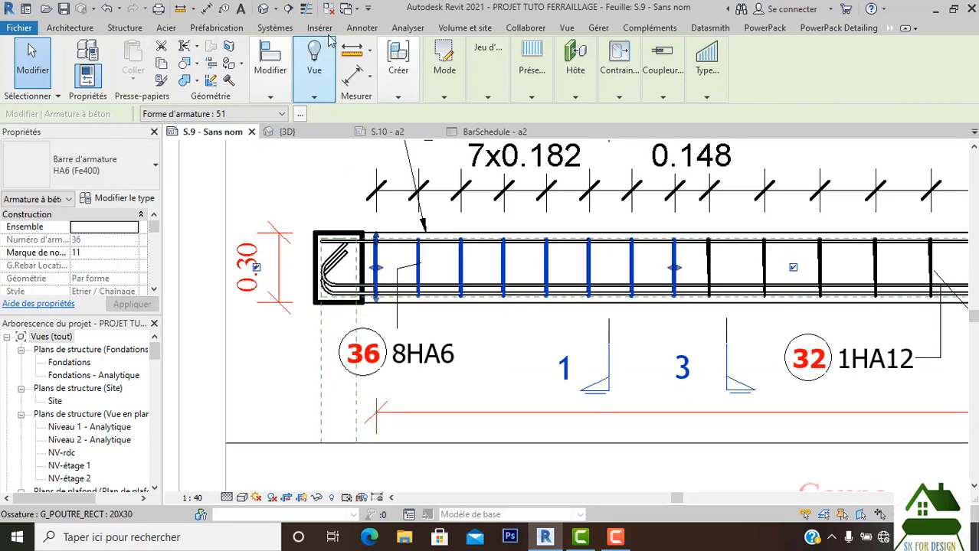
Step: Add an aligned dimension between the left support's inner face and the first stirrup, placing it above the beam's stirrup spacing line
click(354, 28)
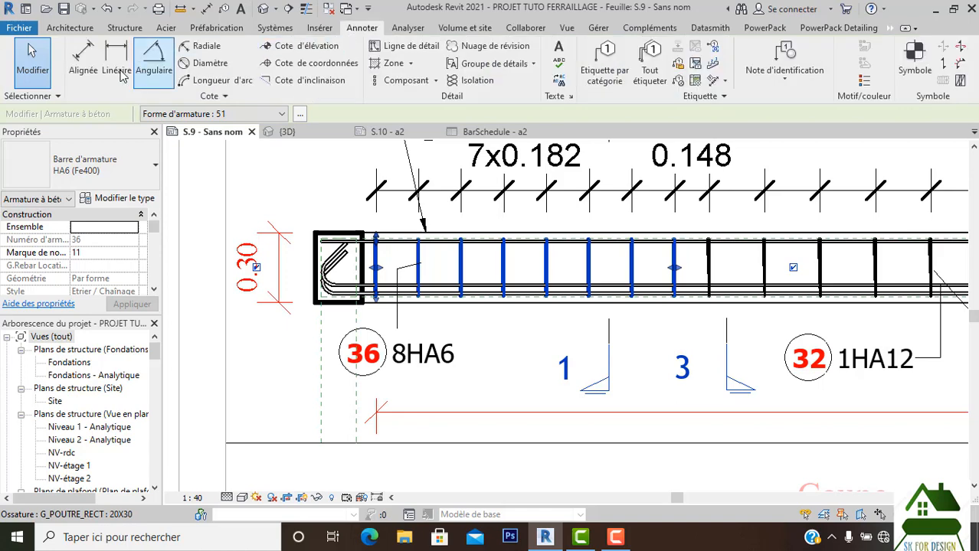
click(82, 65)
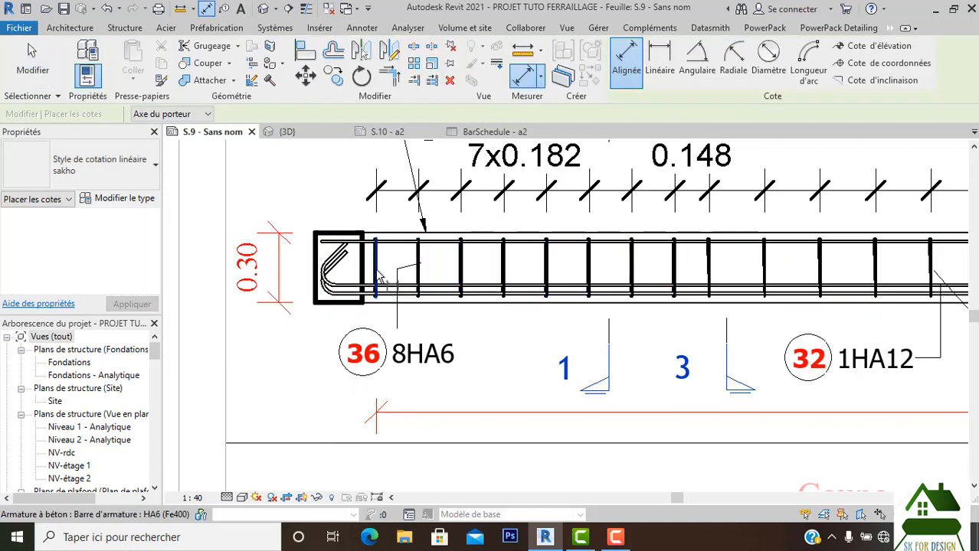
scroll(375, 268, up, 3)
click(374, 284)
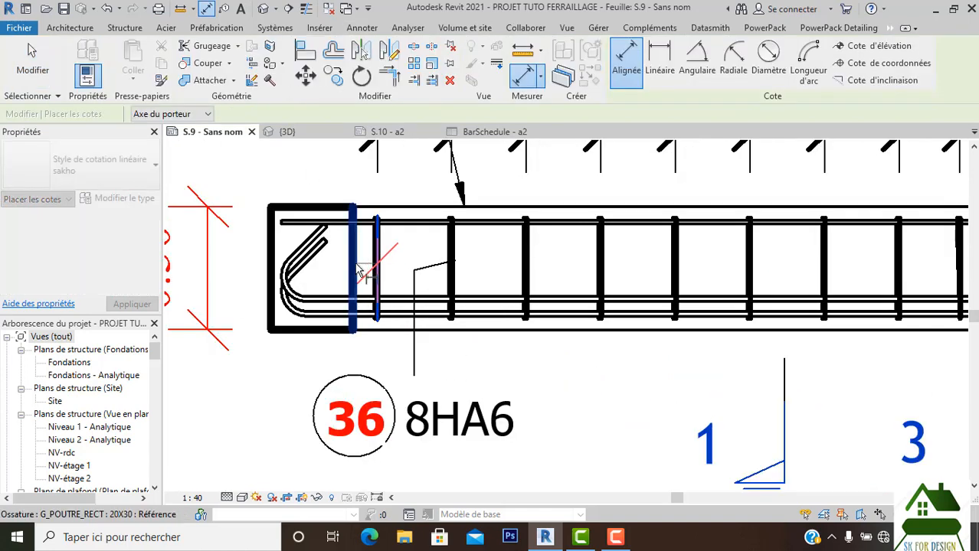
click(356, 265)
middle_drag(358, 217, 324, 384)
scroll(338, 328, down, 1)
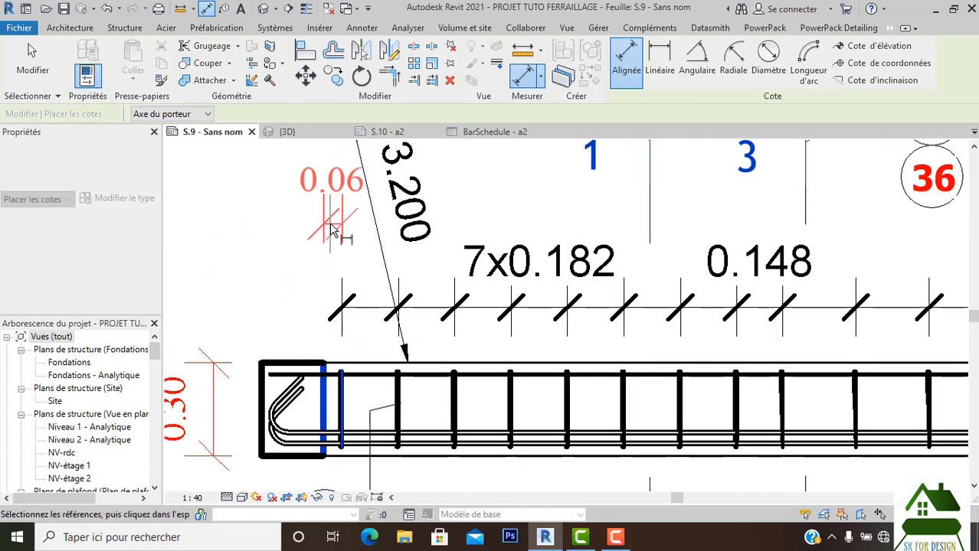
click(330, 224)
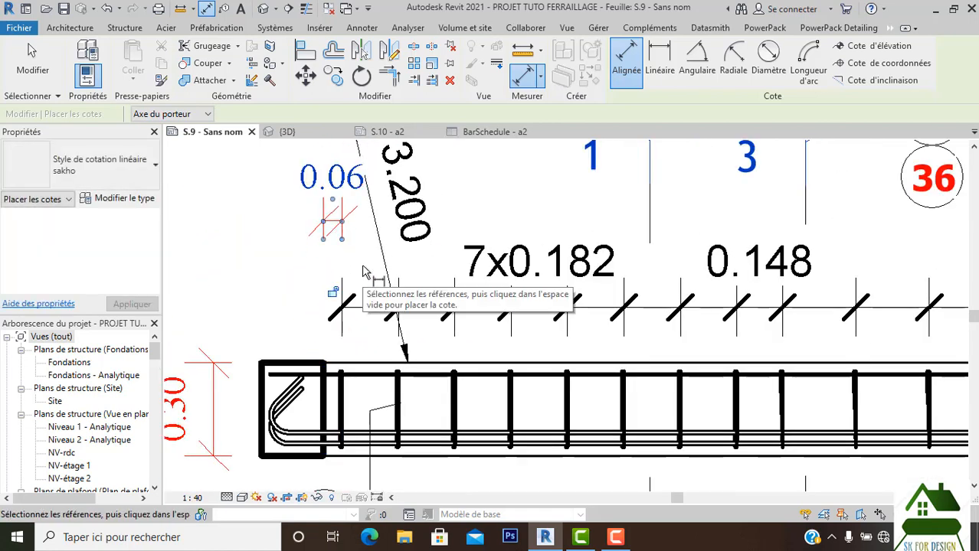
key(Escape)
key(Escape)
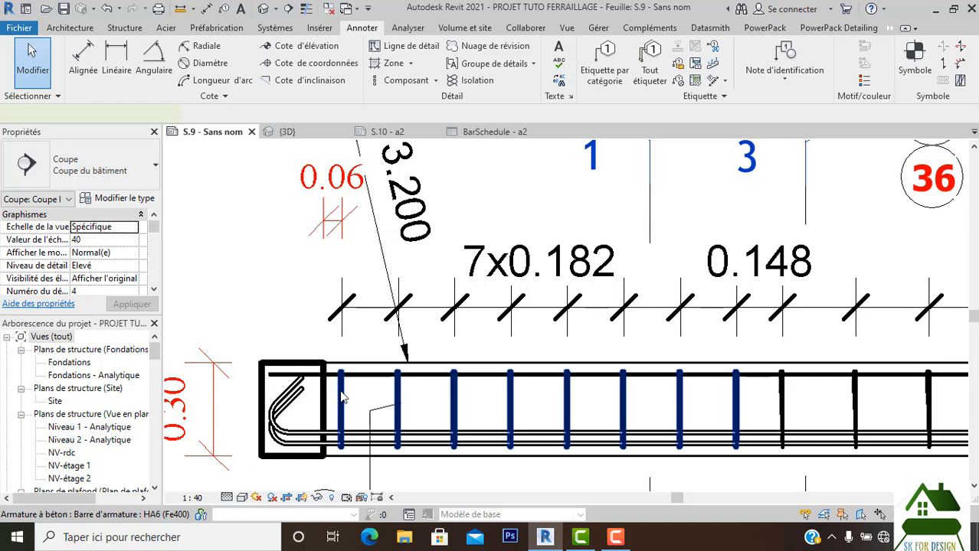
Step: Set the distance from the beam's left support to the first stirrup set to 0.05 m
click(342, 398)
click(334, 194)
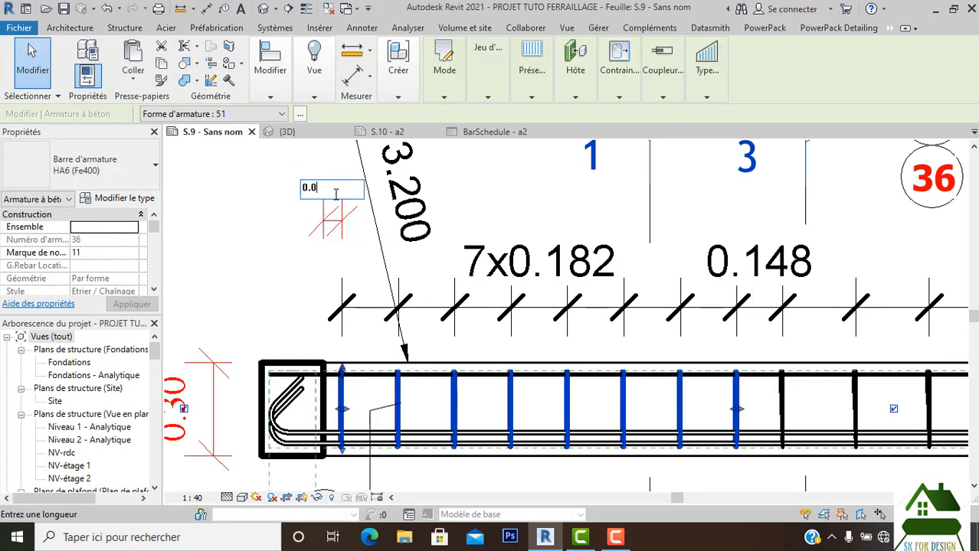
key(Return)
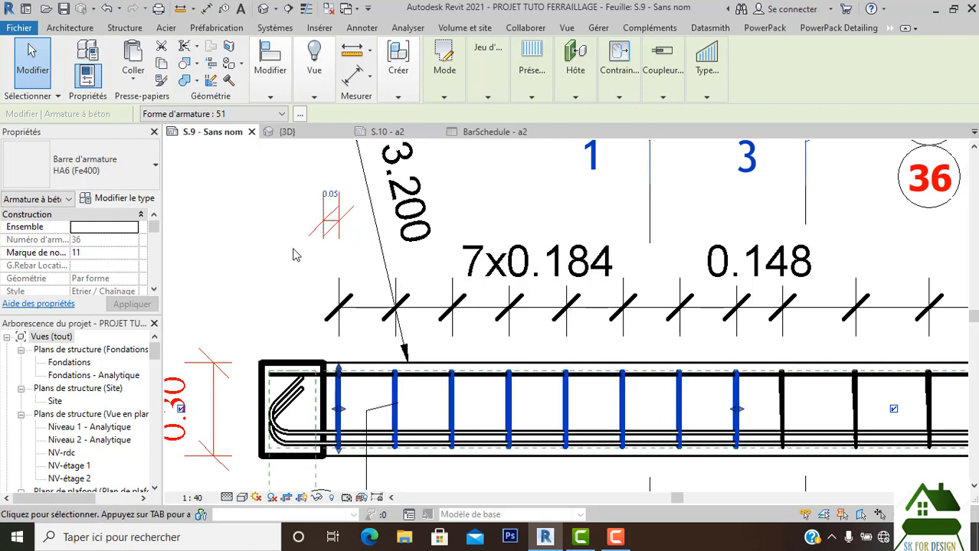
click(280, 284)
scroll(391, 406, down, 1)
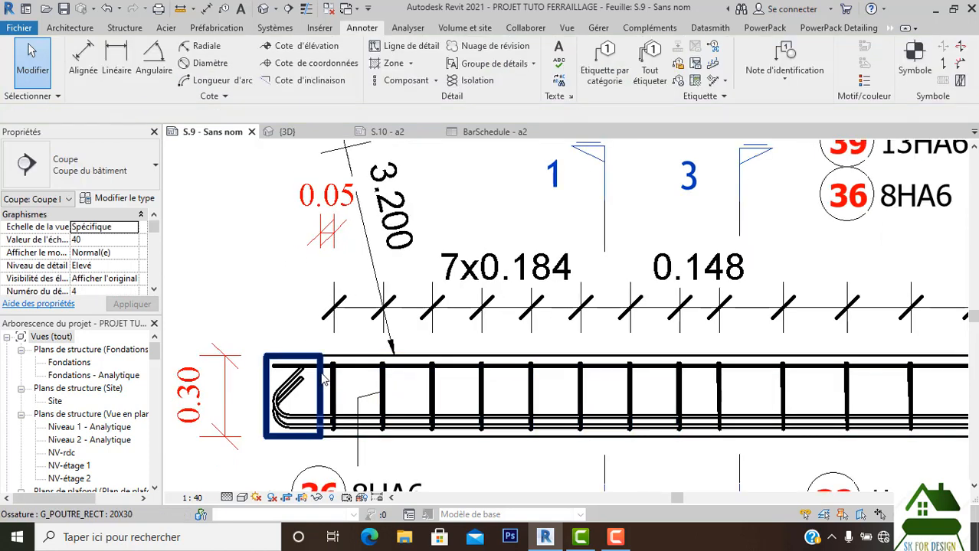
scroll(462, 386, down, 2)
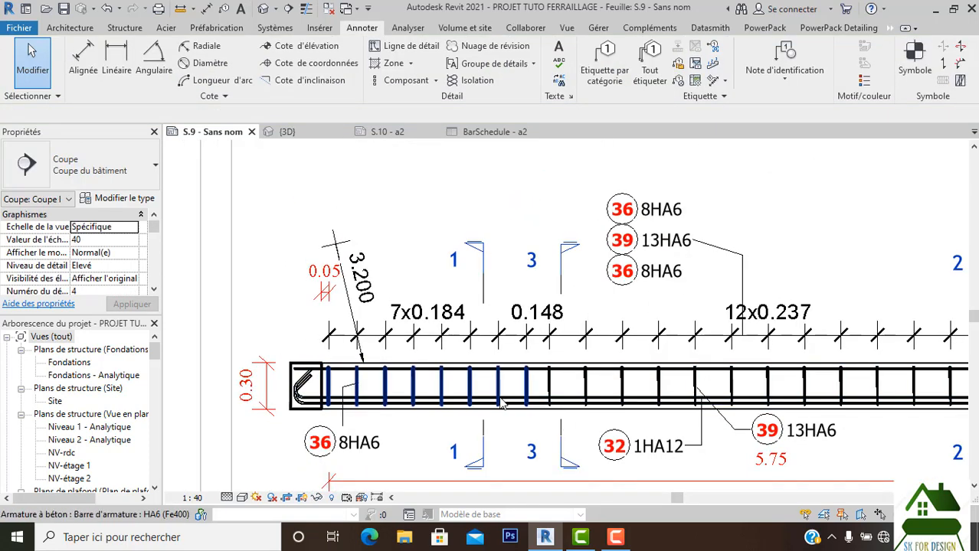
Step: Add an aligned dimension between the last stirrup of the left set and the first stirrup of the middle set, placed above section mark 3
scroll(500, 391, up, 1)
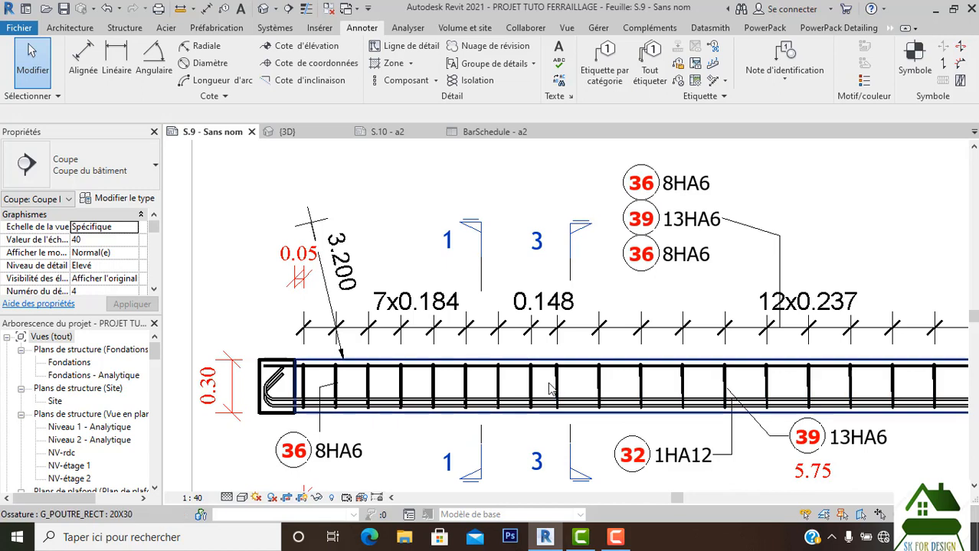
key(d)
key(i)
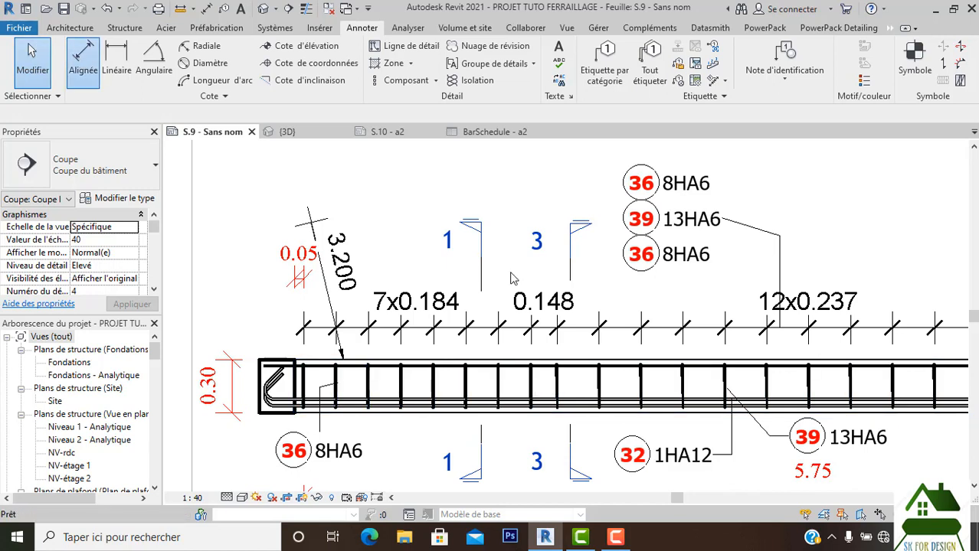
click(561, 391)
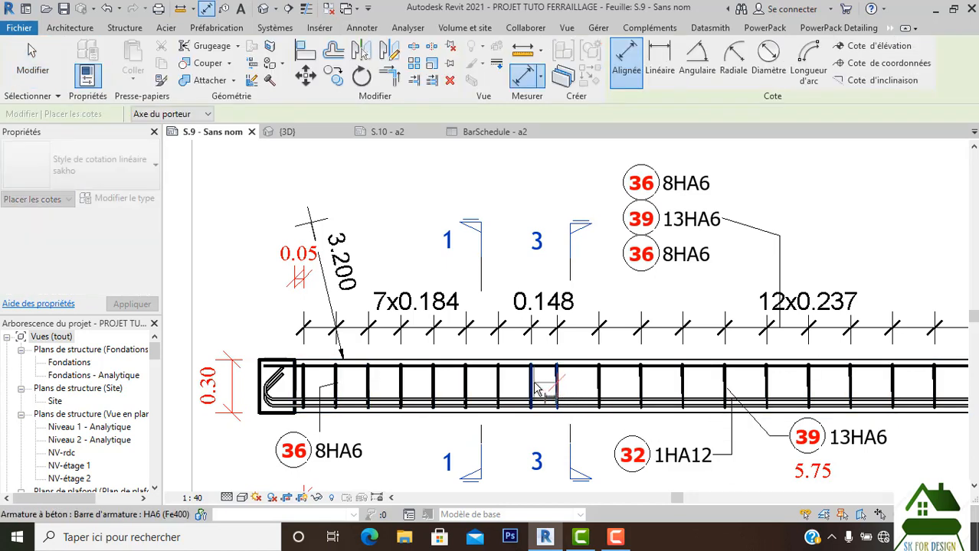
click(531, 392)
click(545, 193)
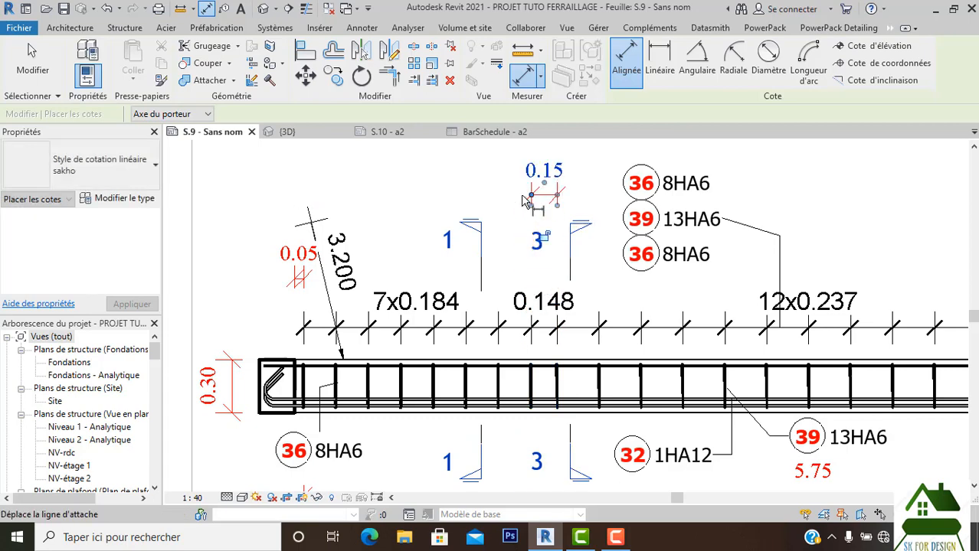
scroll(551, 184, up, 2)
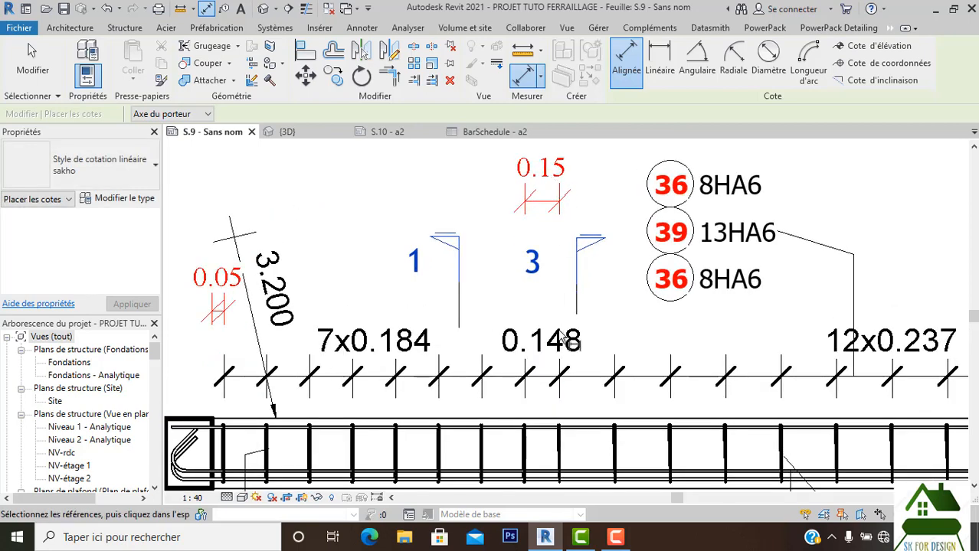
key(Escape)
key(Escape)
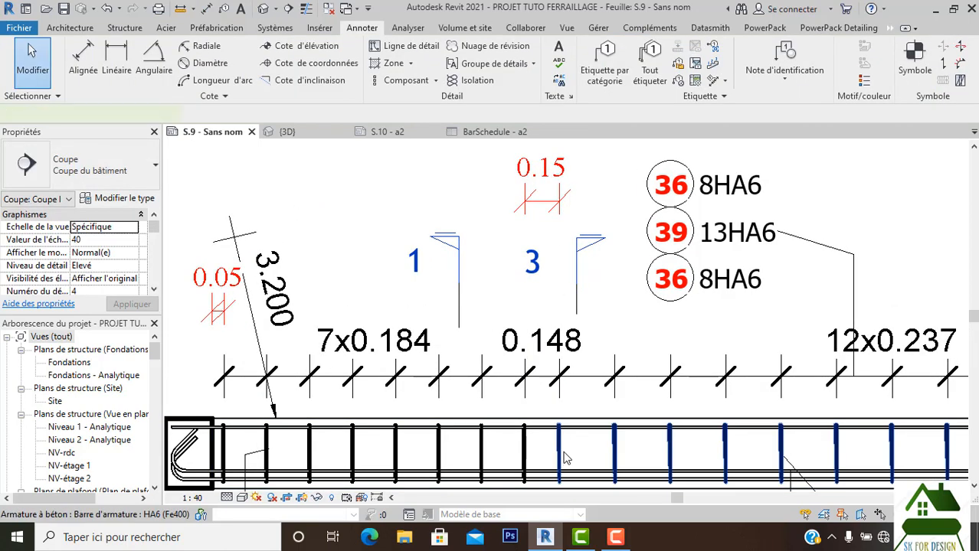
Step: Set the gap between the left and middle stirrup sets to 0.15 m by moving the middle set
click(563, 458)
click(545, 181)
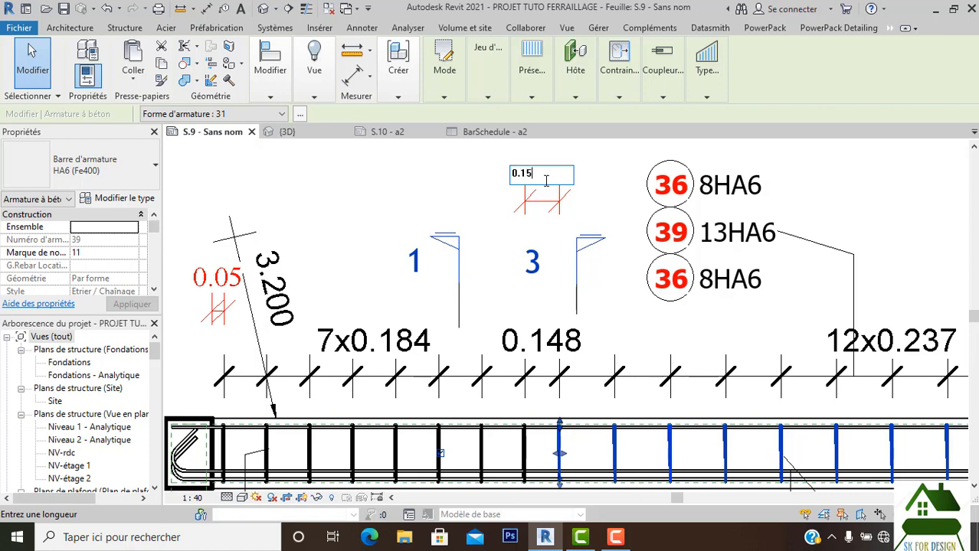
key(Return)
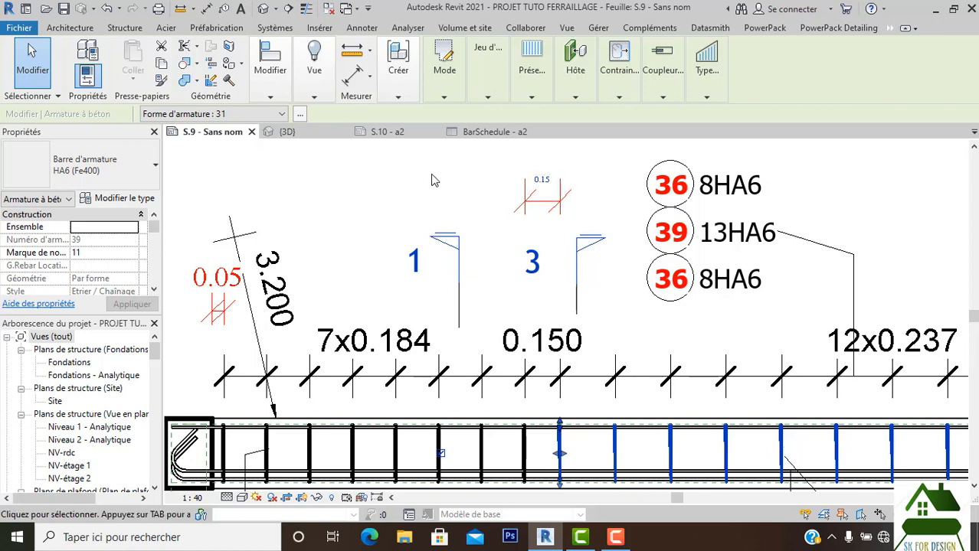
click(436, 185)
scroll(433, 181, down, 2)
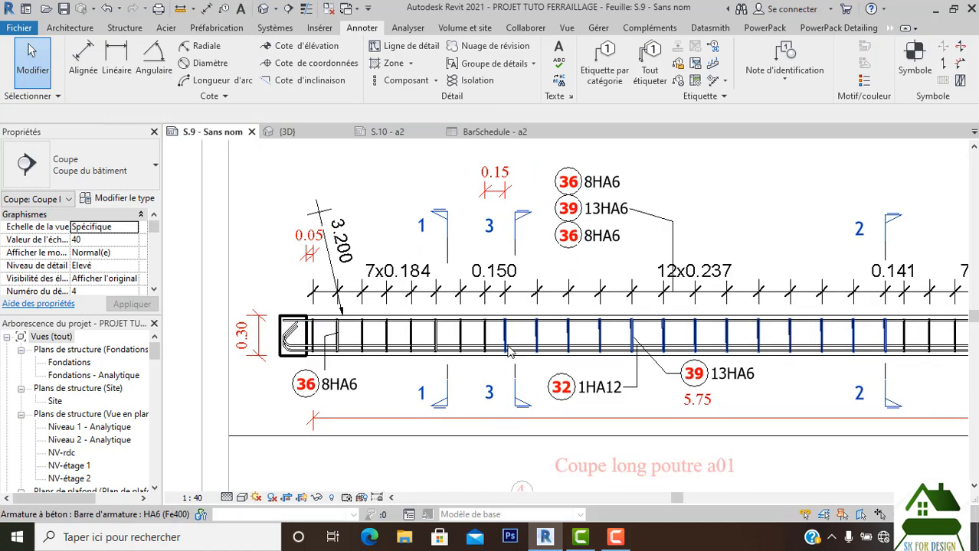
scroll(513, 360, down, 1)
Step: Lock the 0.05 dimension at the beam's left support and delete it from the drawing
click(355, 276)
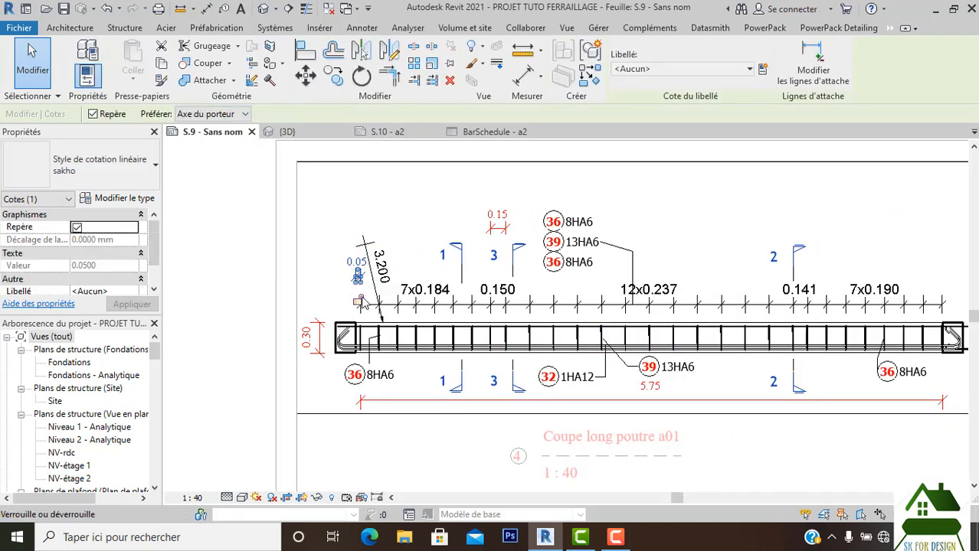
click(358, 300)
click(334, 264)
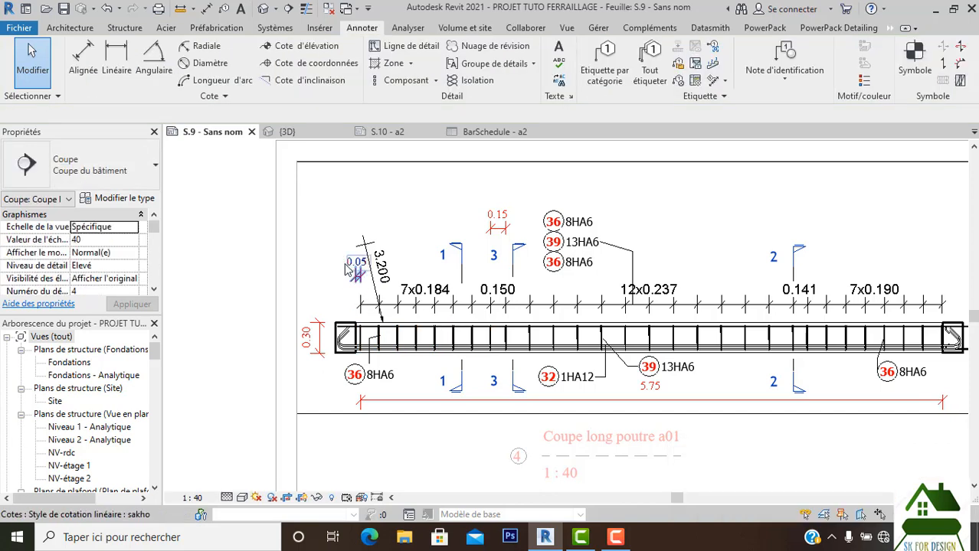
scroll(348, 346, up, 2)
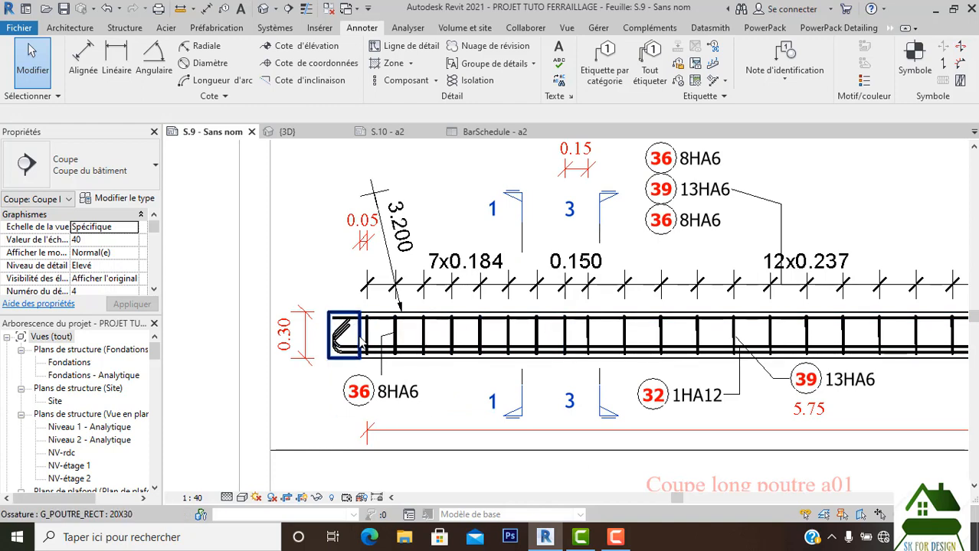
click(364, 241)
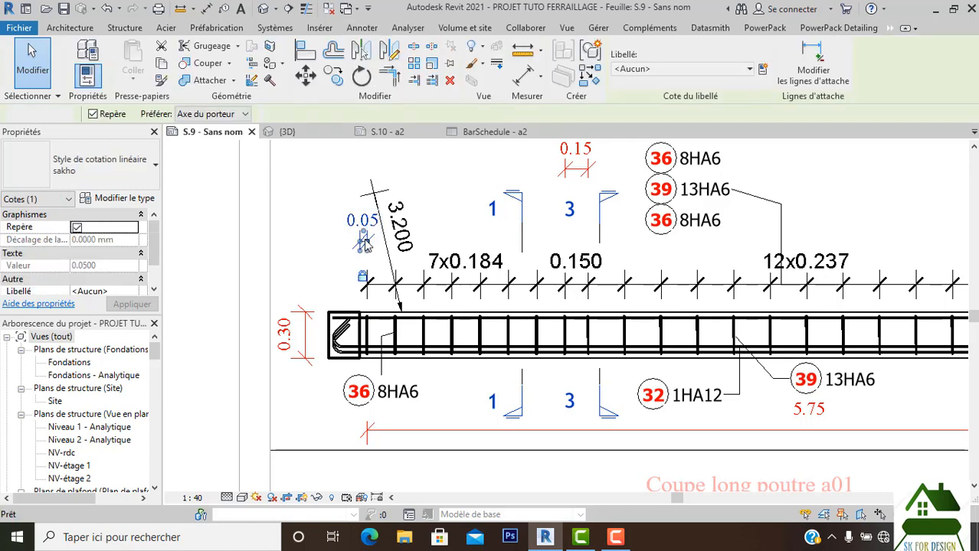
key(Delete)
click(742, 505)
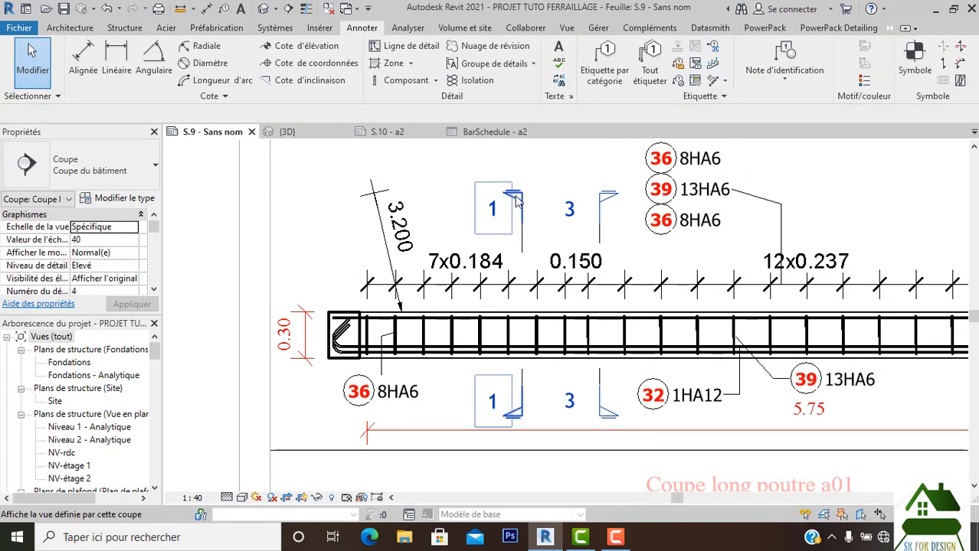
Step: On sheet S.10 - a2, change the left stirrup set of the a2 elevation to bar type HA6 (Fe400)
scroll(506, 177, down, 3)
click(387, 132)
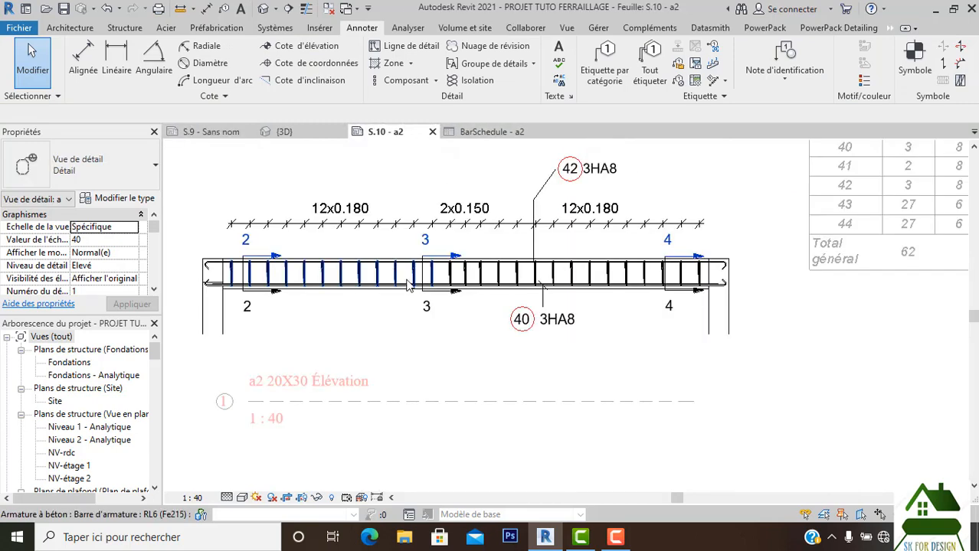
scroll(411, 294, down, 2)
scroll(305, 275, up, 4)
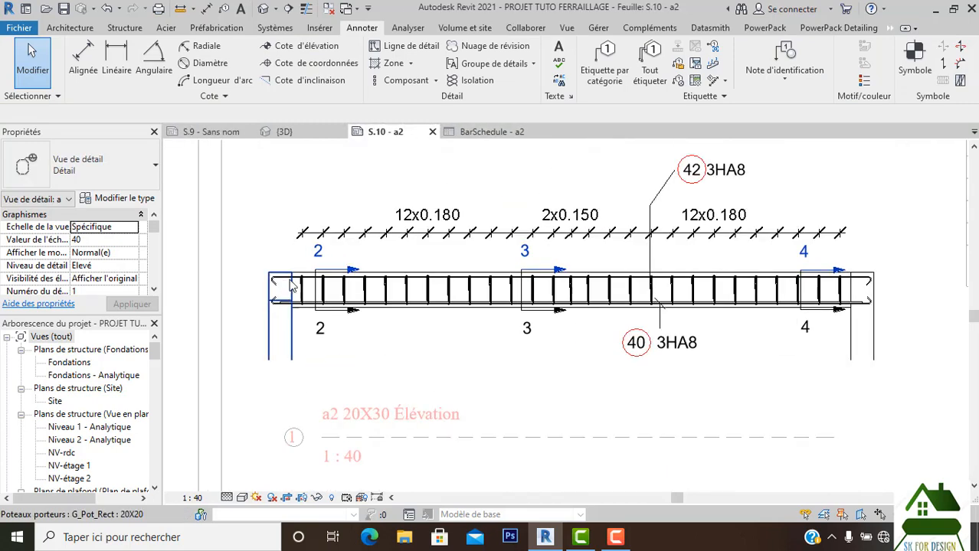
click(317, 303)
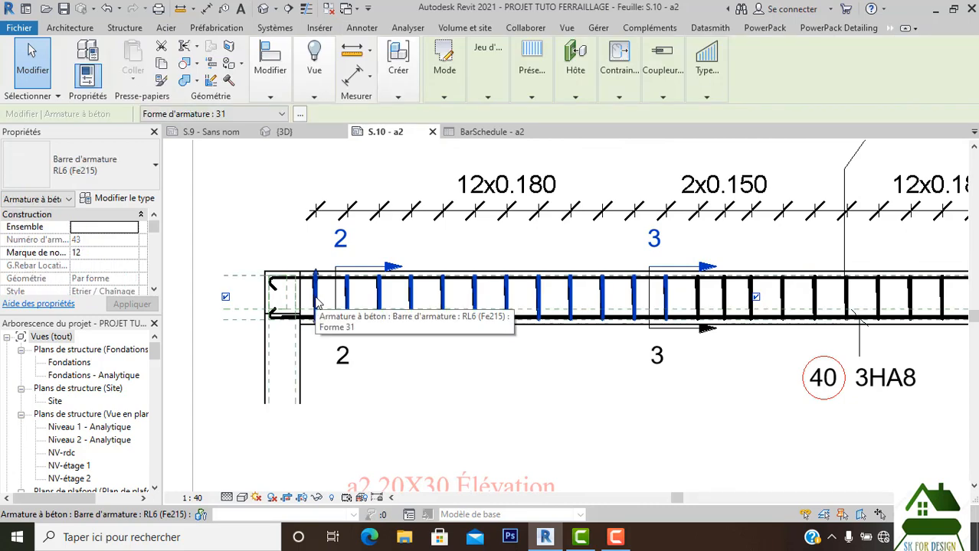
click(141, 173)
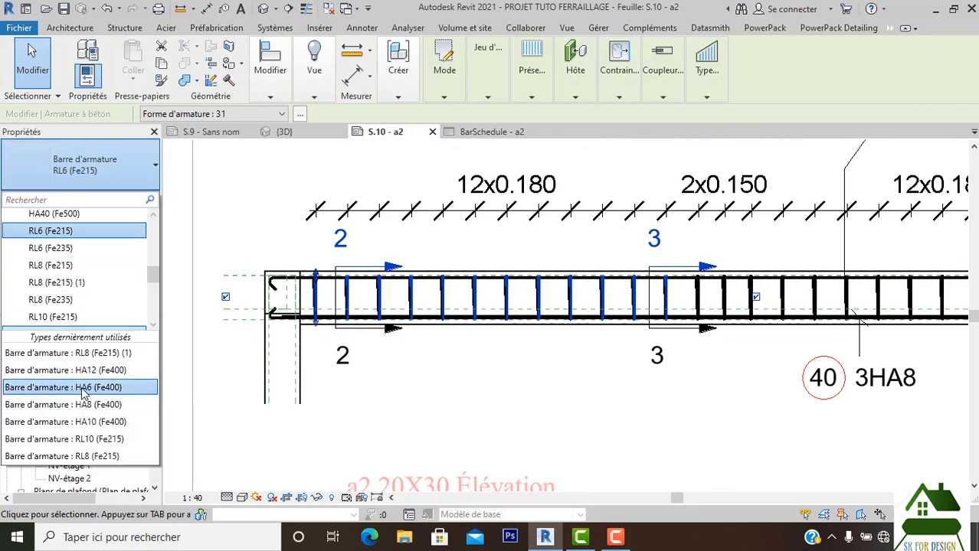
click(458, 392)
scroll(458, 393, down, 2)
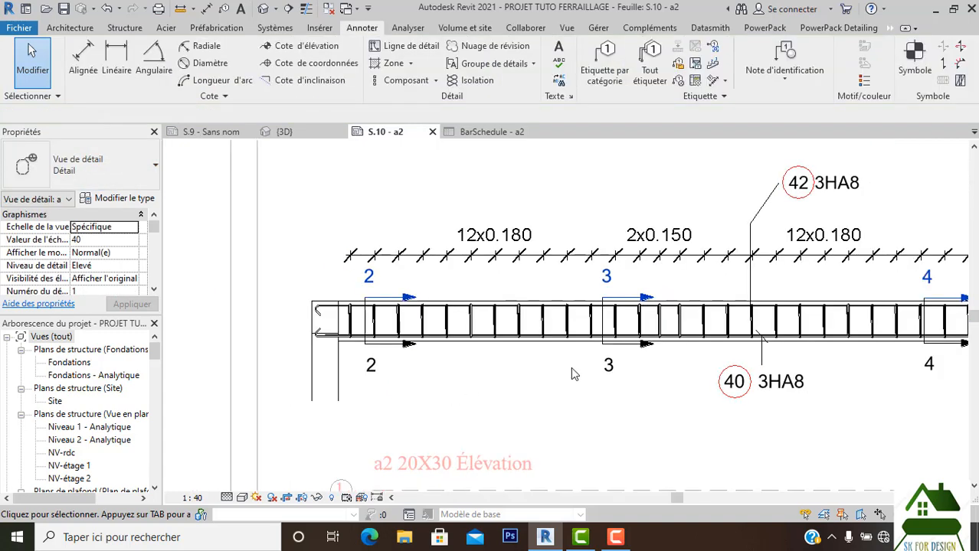
Step: Change the middle stirrup set of beam a2, near section mark 3, to bar type HA6 (Fe400)
click(643, 326)
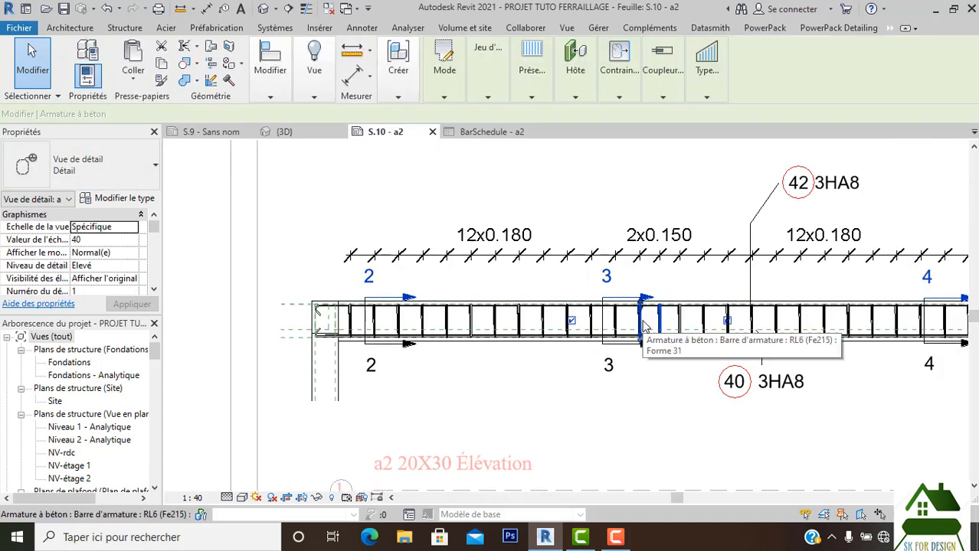
click(122, 168)
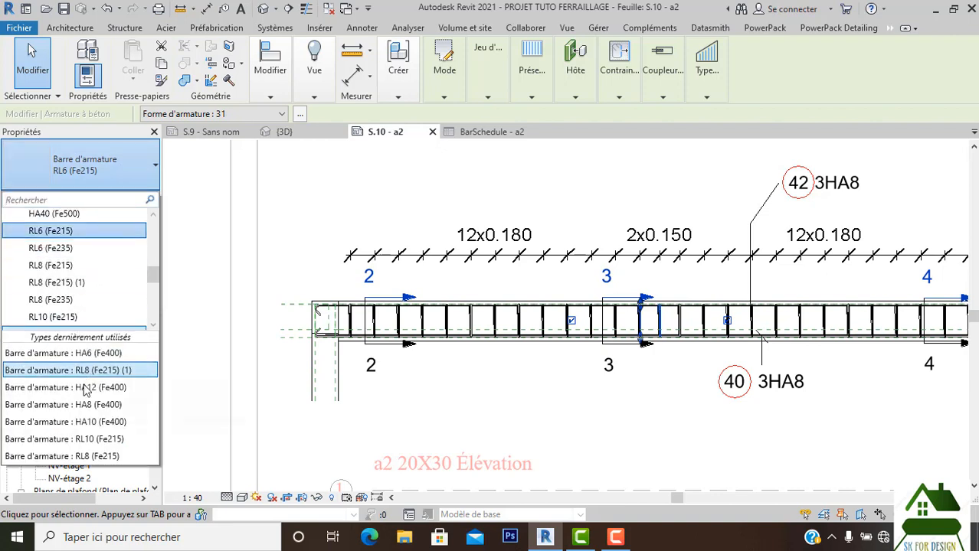
click(73, 356)
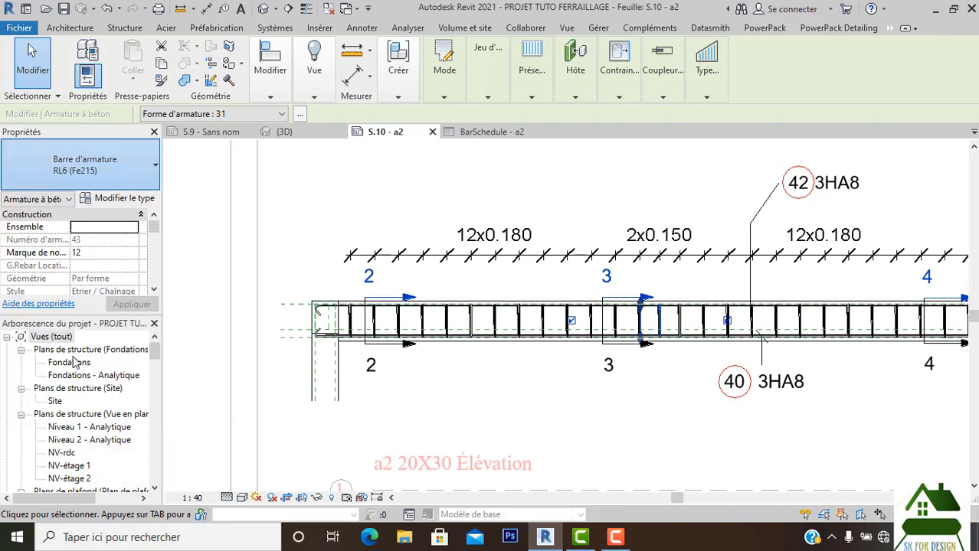
Step: Change the right stirrup set of beam a2, between section marks 3 and 4, to bar type HA6 (Fe400)
click(827, 325)
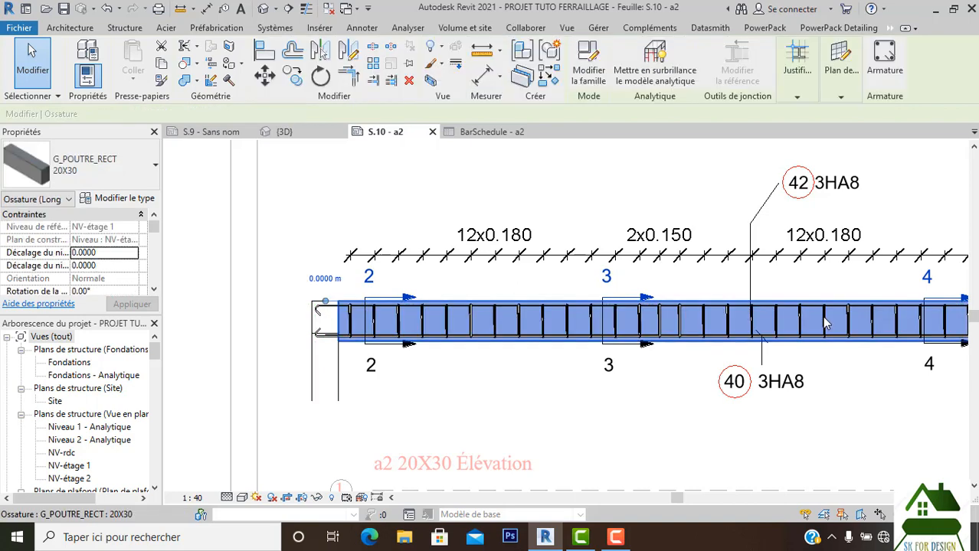
key(Escape)
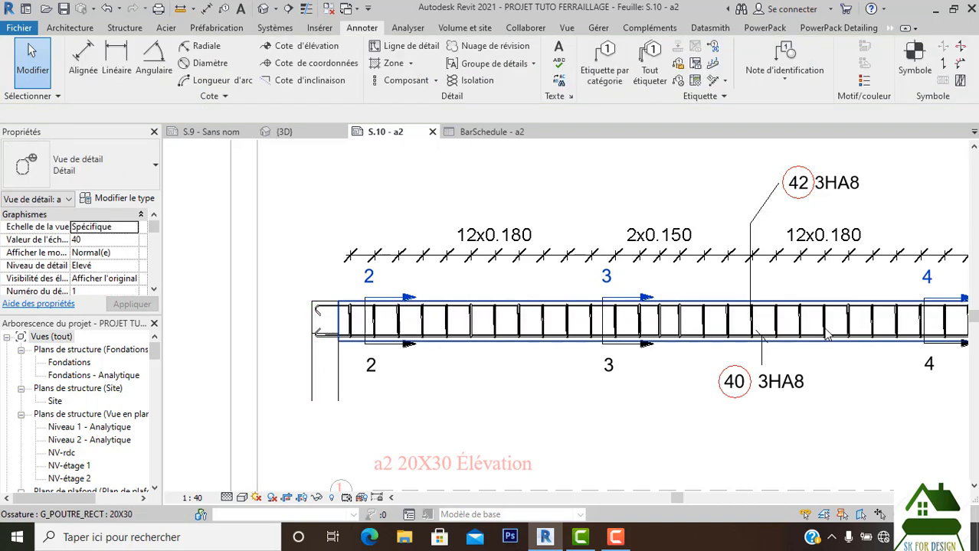
click(726, 268)
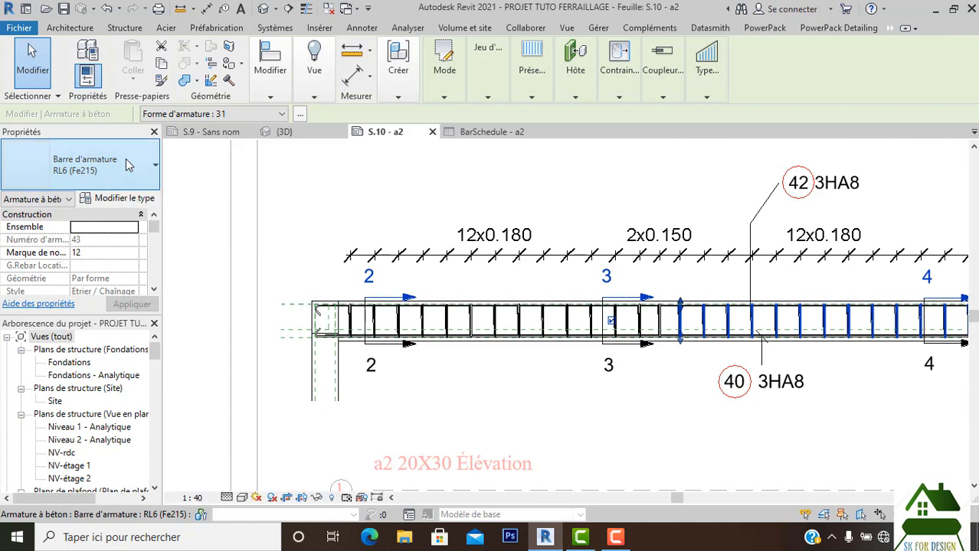
click(128, 166)
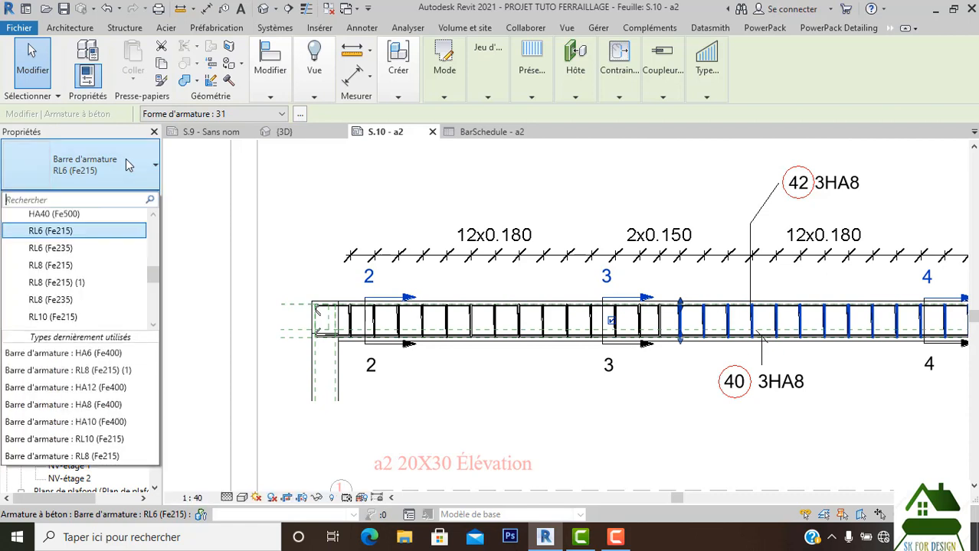
click(83, 360)
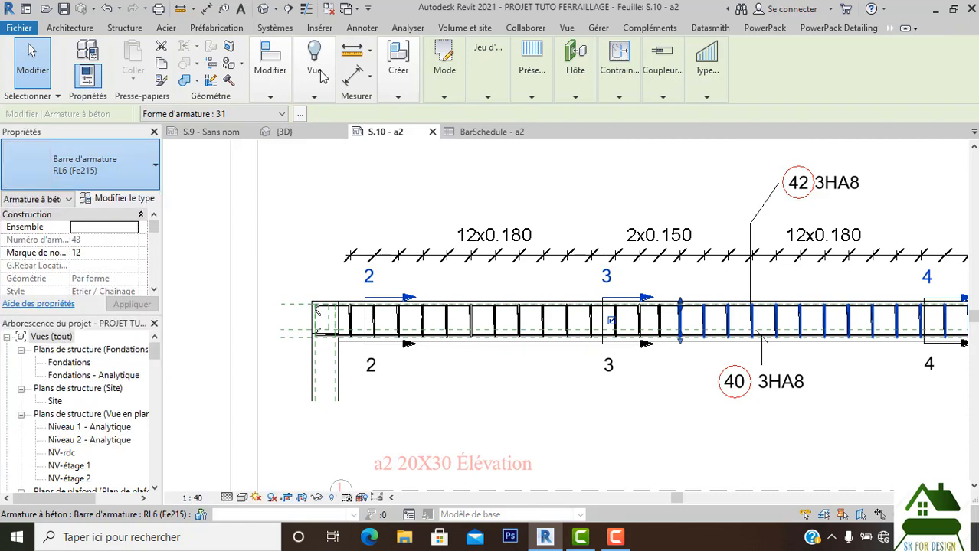
Step: Set the bar spacing of beam a2's right stirrup set to 150 mm and check the resulting layout along the beam
click(527, 86)
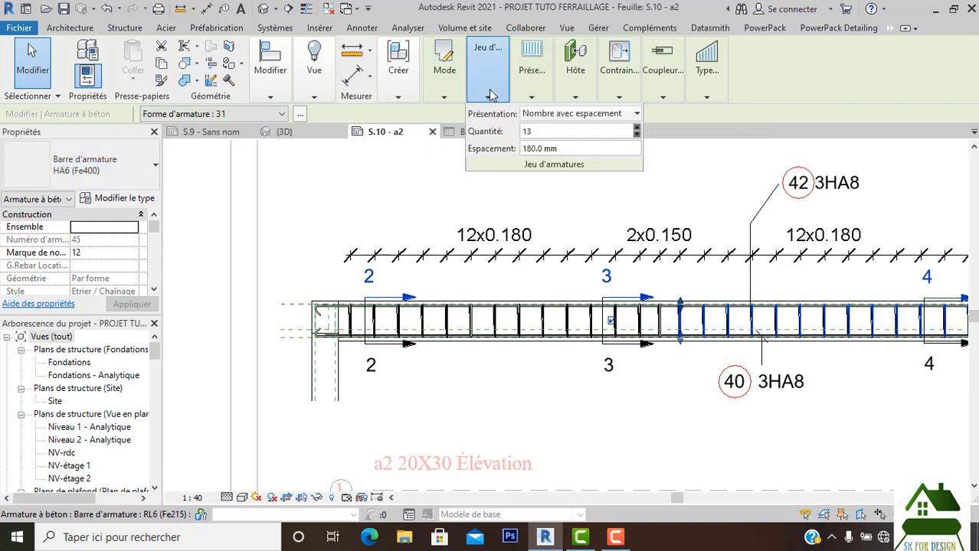
mouse_move(494, 104)
click(519, 207)
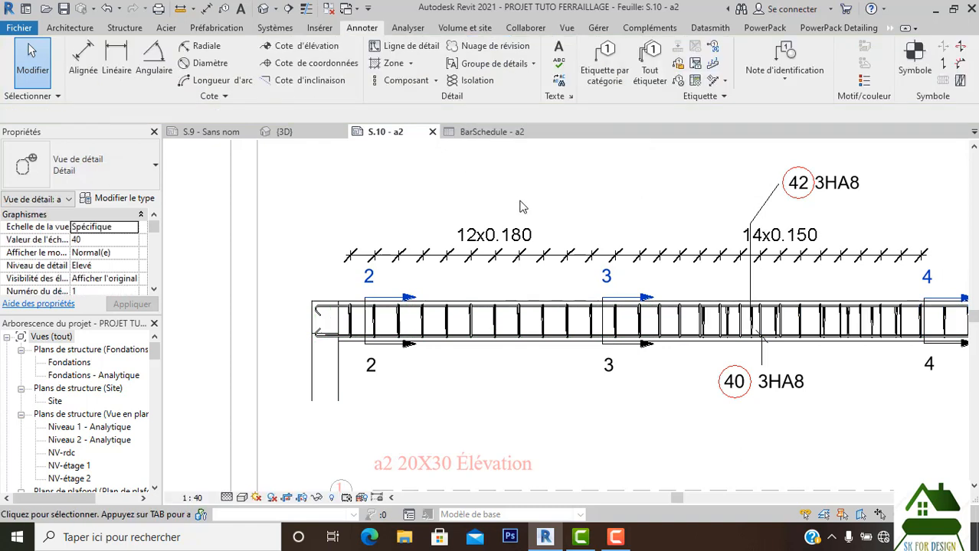
scroll(739, 350, up, 4)
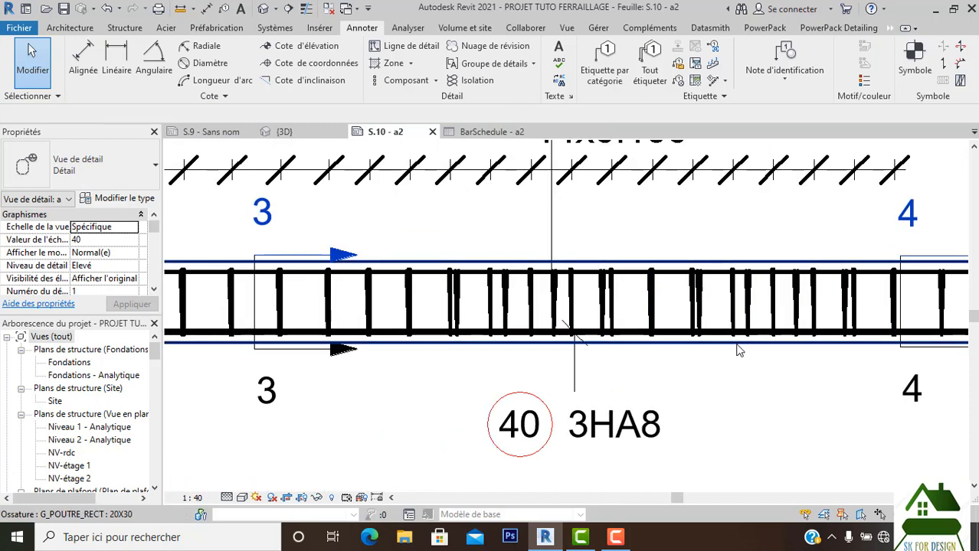
scroll(739, 350, down, 3)
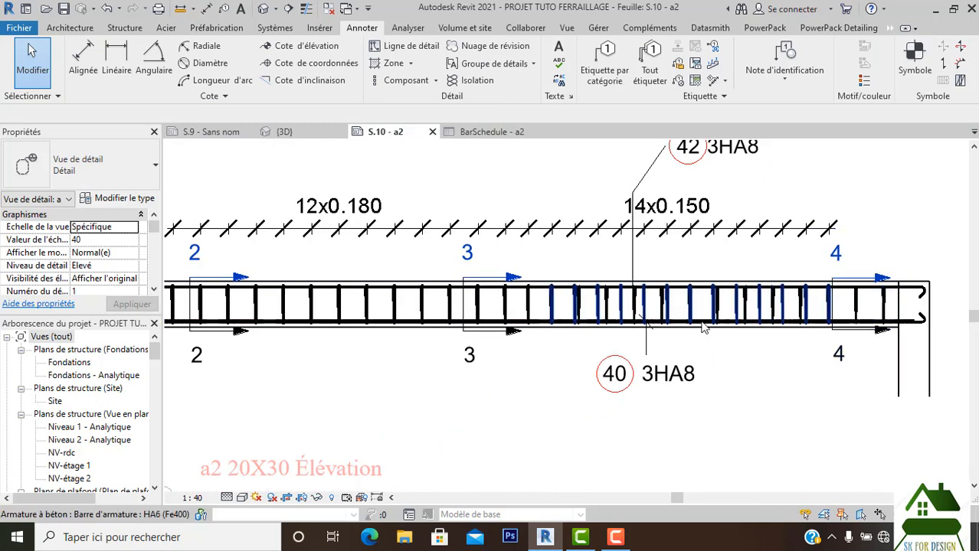
Step: Select the RL6 (Fe215) stirrup set between section marks 3 and 4 and examine where it sits in sections A-A, B-B and C-C
scroll(602, 310, up, 3)
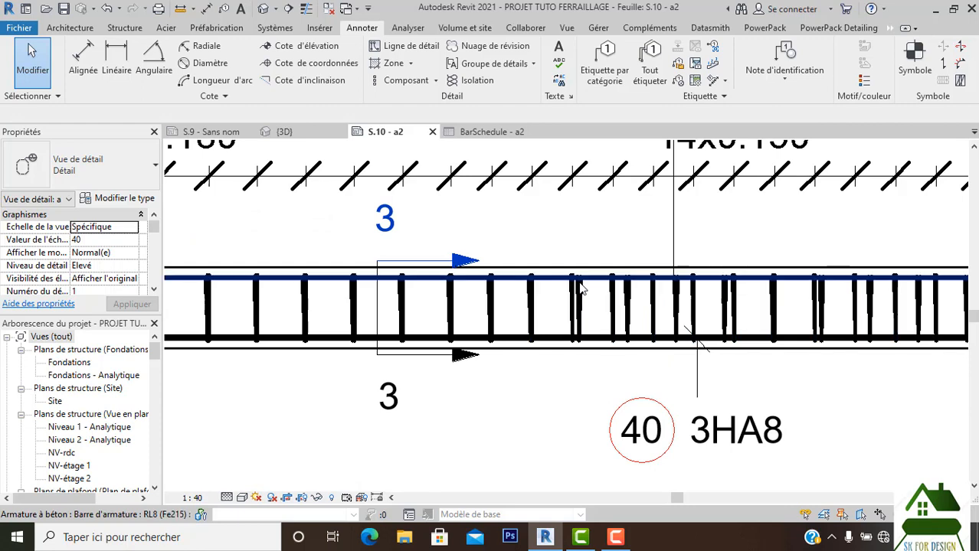
click(582, 297)
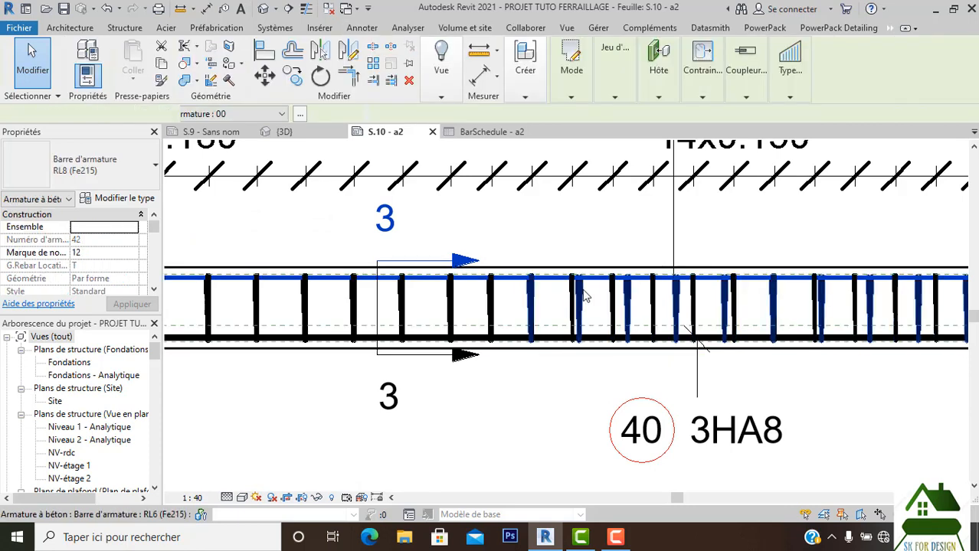
click(580, 296)
scroll(579, 291, down, 2)
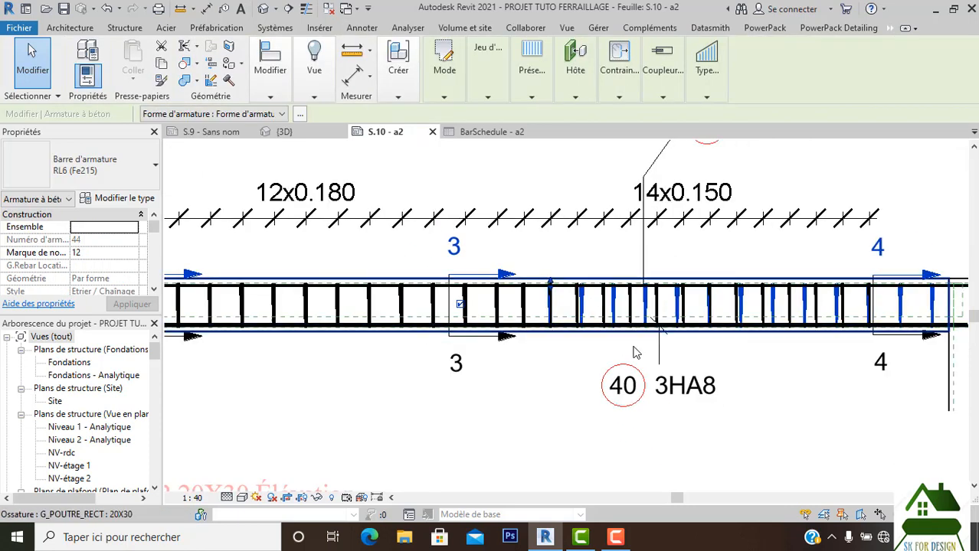
scroll(661, 360, down, 1)
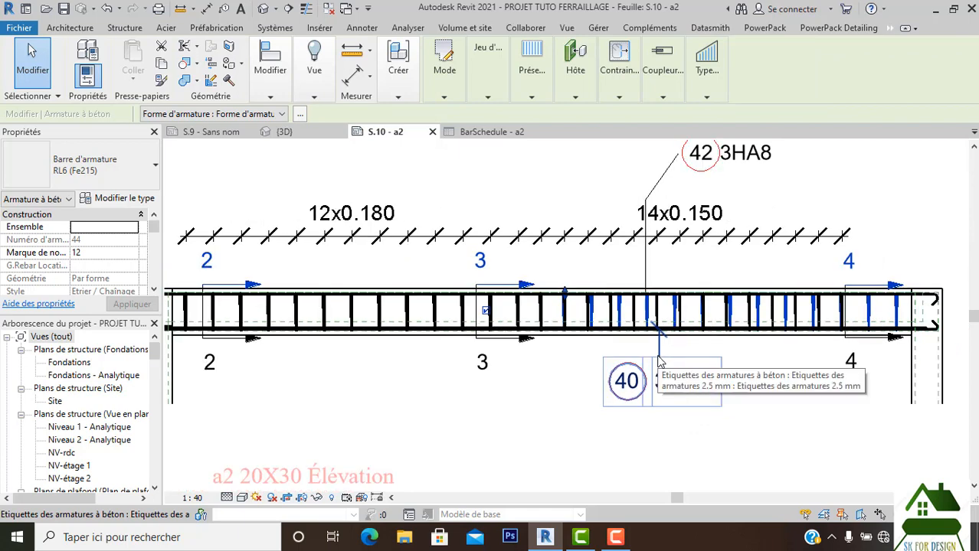
scroll(481, 231, down, 3)
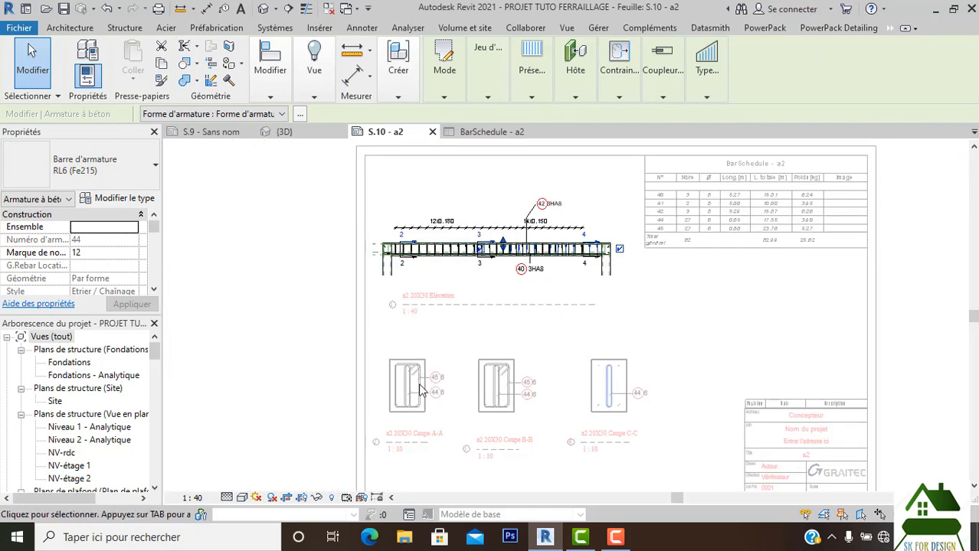
scroll(413, 398, up, 5)
scroll(386, 314, down, 3)
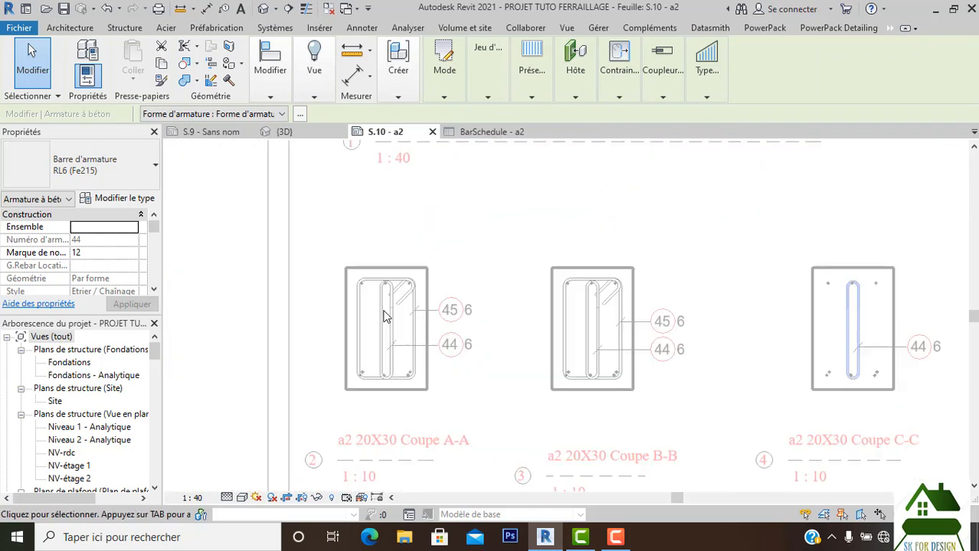
scroll(571, 317, up, 4)
scroll(569, 318, up, 2)
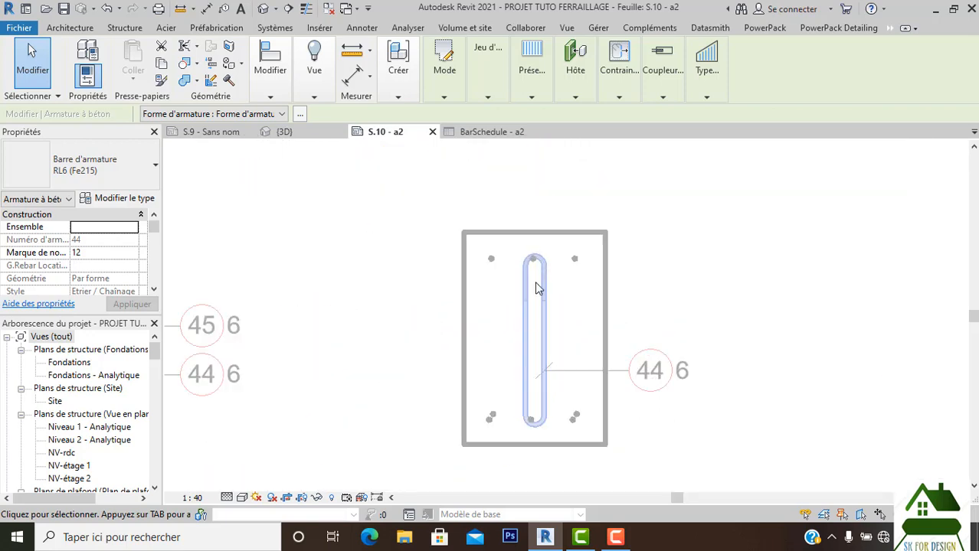
scroll(526, 320, down, 2)
Step: Set the bar spacing of the selected RL6 (Fe215) stirrup set to 150 mm
click(445, 95)
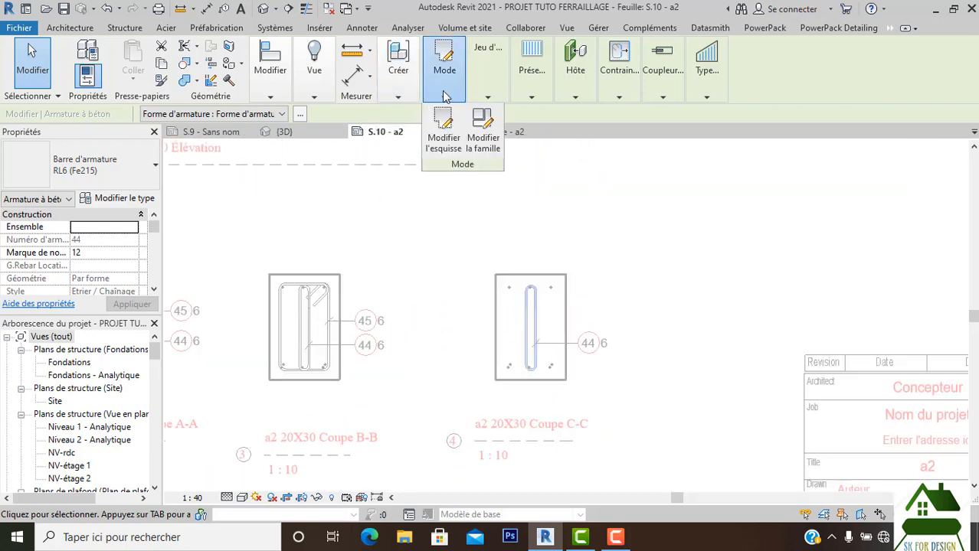
mouse_move(498, 101)
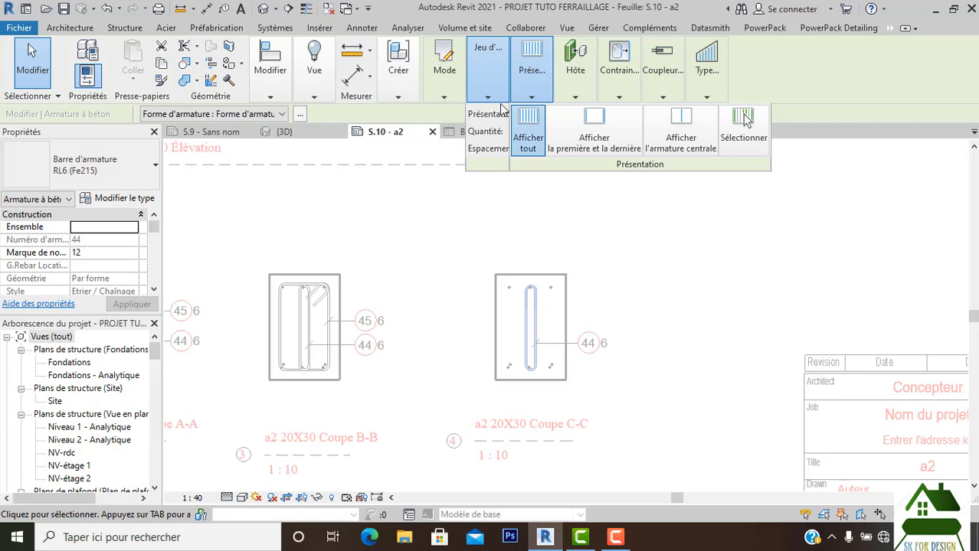
drag(558, 151, 532, 150)
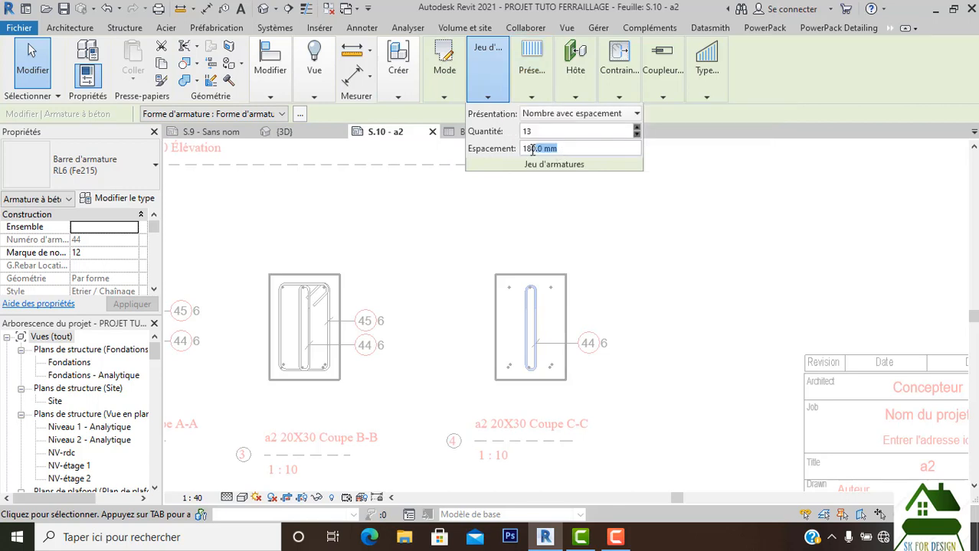
text(150)
click(664, 204)
scroll(404, 210, down, 4)
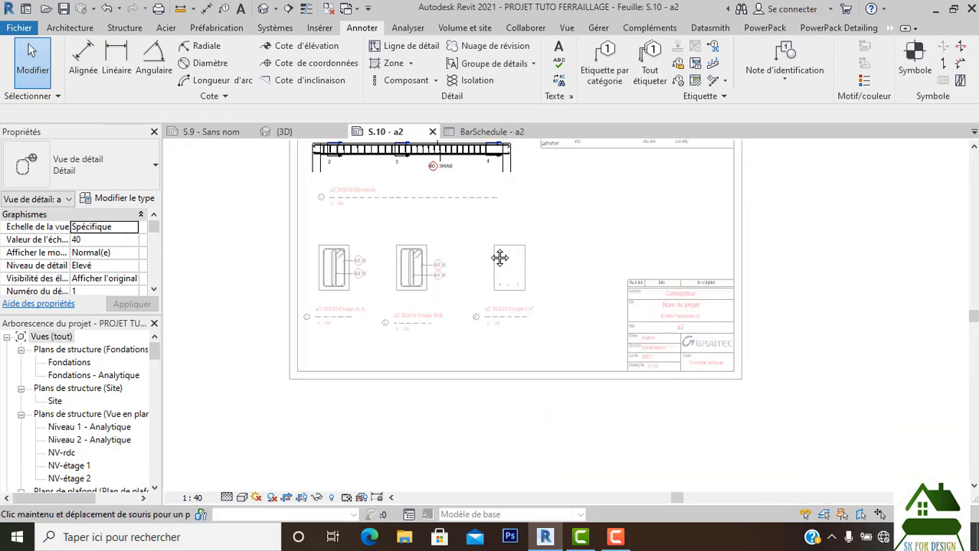
Step: Toggle the last bar of the right HA6 stirrup set near section mark 4 off and back on
scroll(579, 394, up, 6)
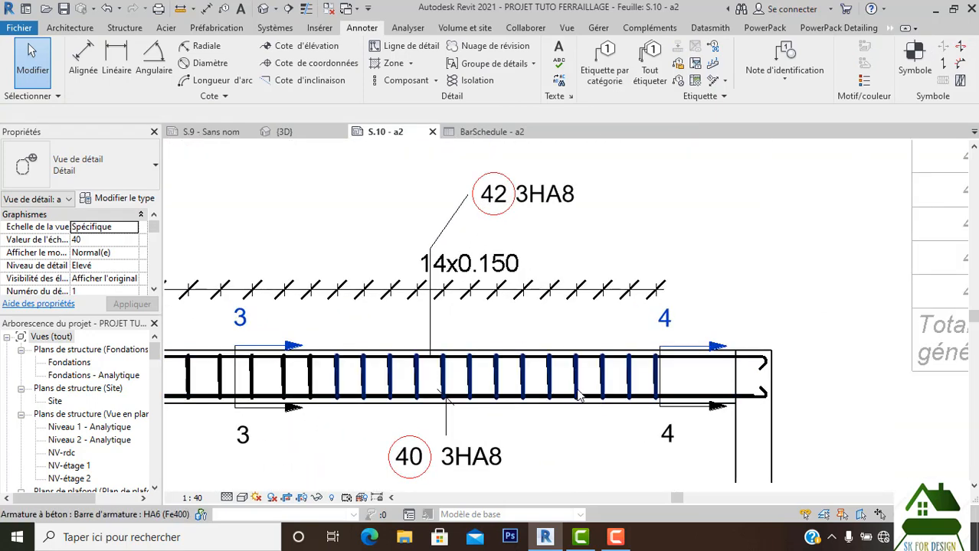
scroll(657, 396, down, 3)
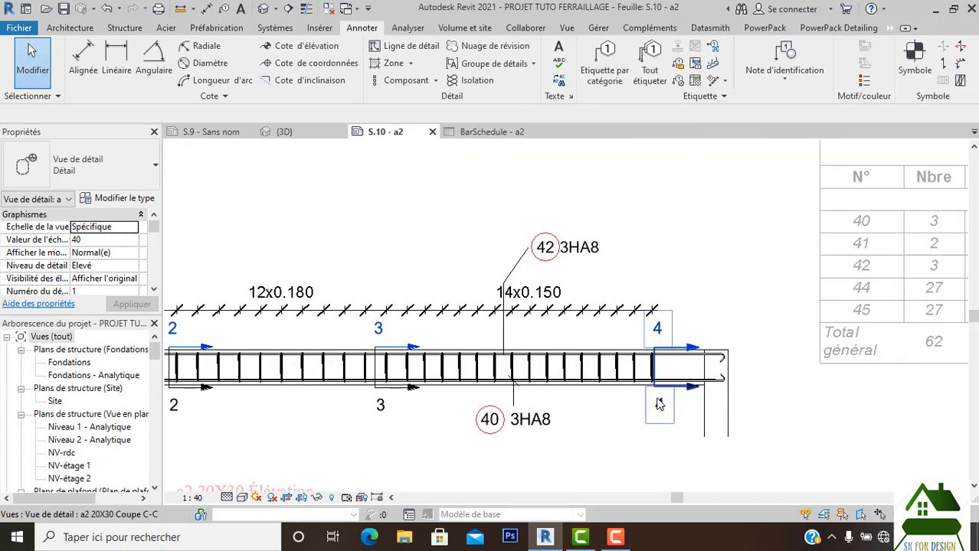
scroll(657, 398, up, 3)
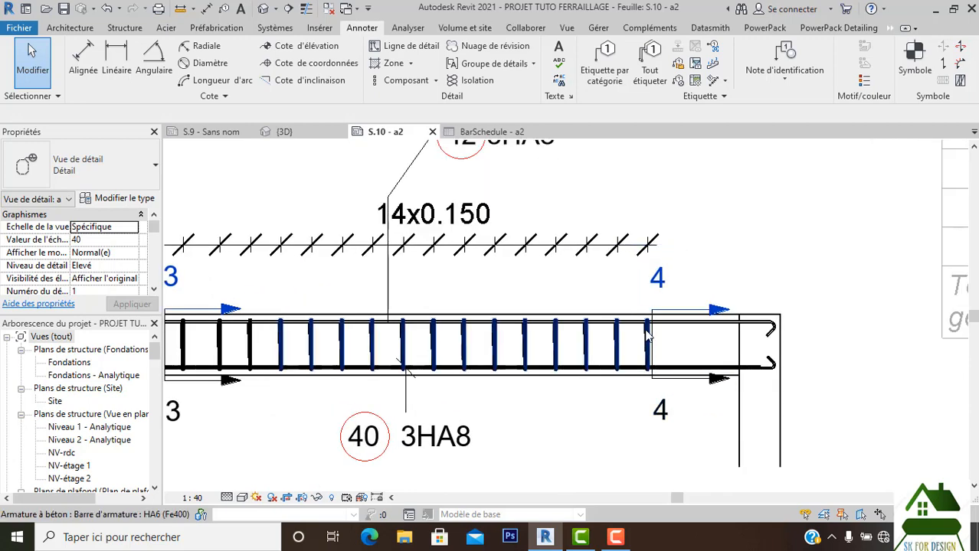
scroll(647, 336, down, 1)
click(647, 345)
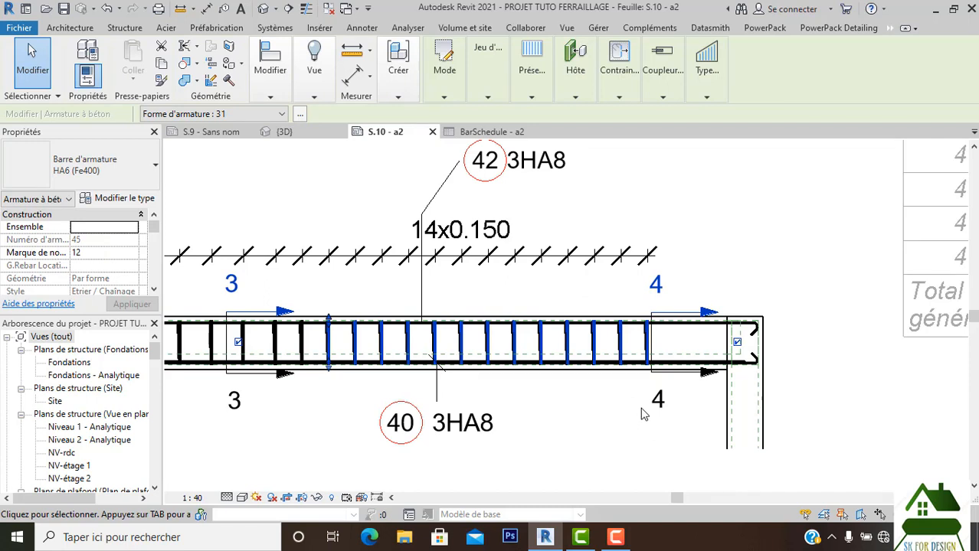
click(737, 345)
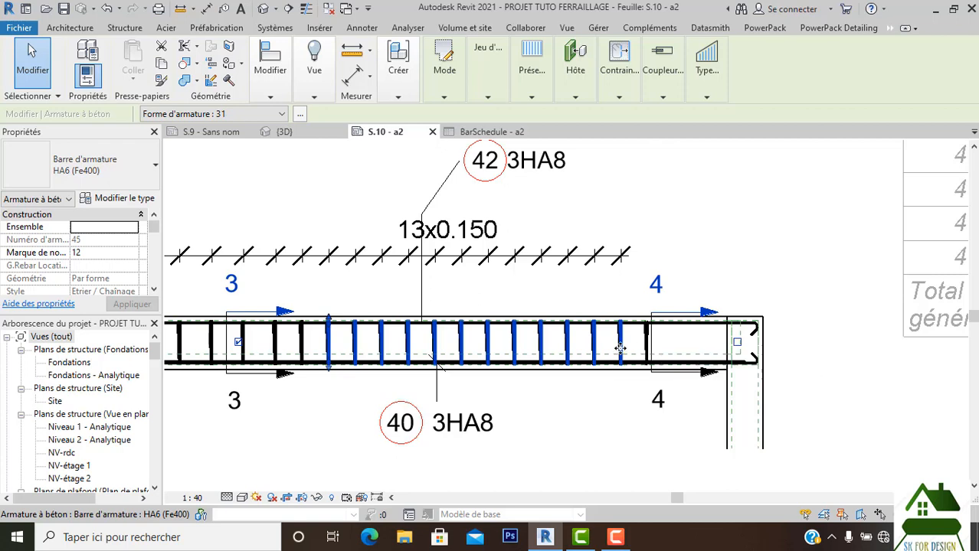
mouse_move(480, 100)
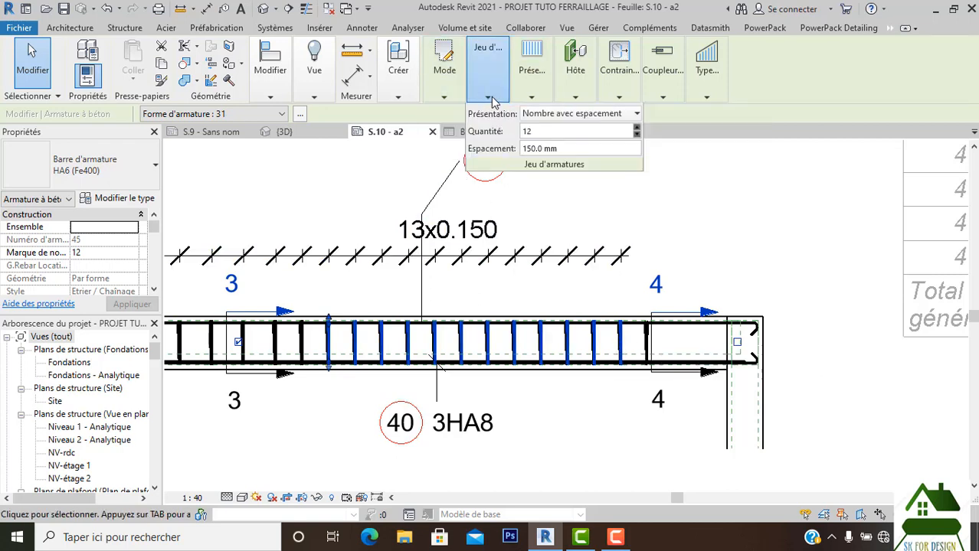
click(536, 115)
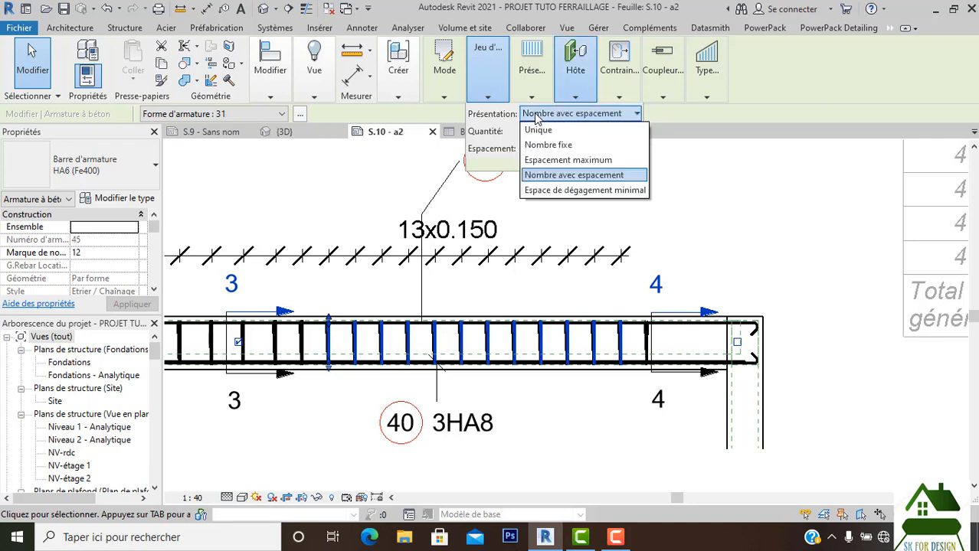
click(736, 344)
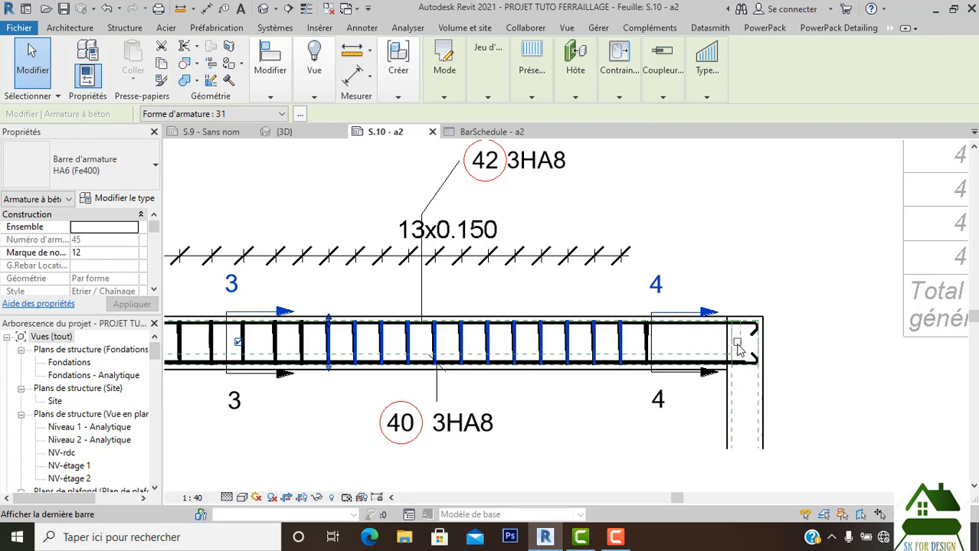
click(737, 345)
Step: Try the Espacement maximum layout on the right HA6 stirrup set and stretch the set past section mark 4 to the end support
click(536, 90)
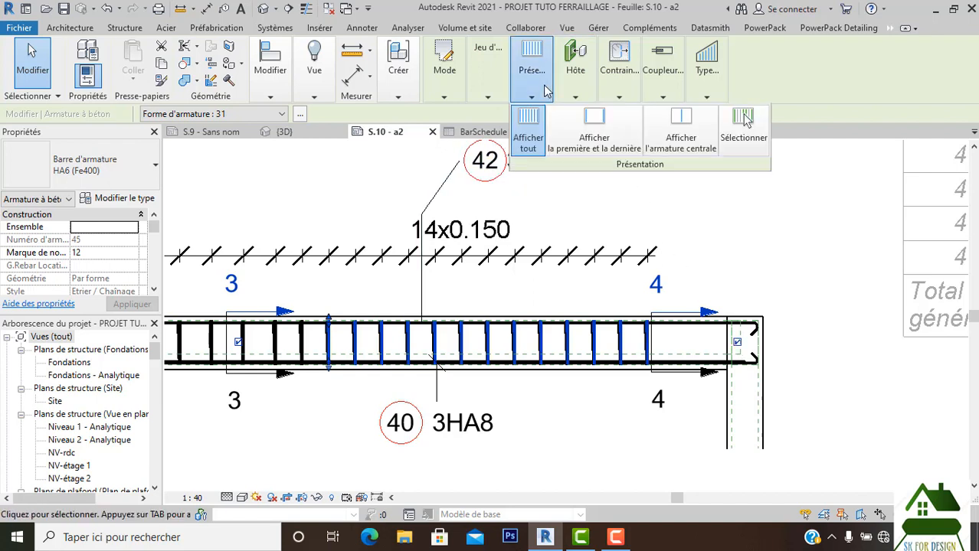
click(490, 91)
click(536, 113)
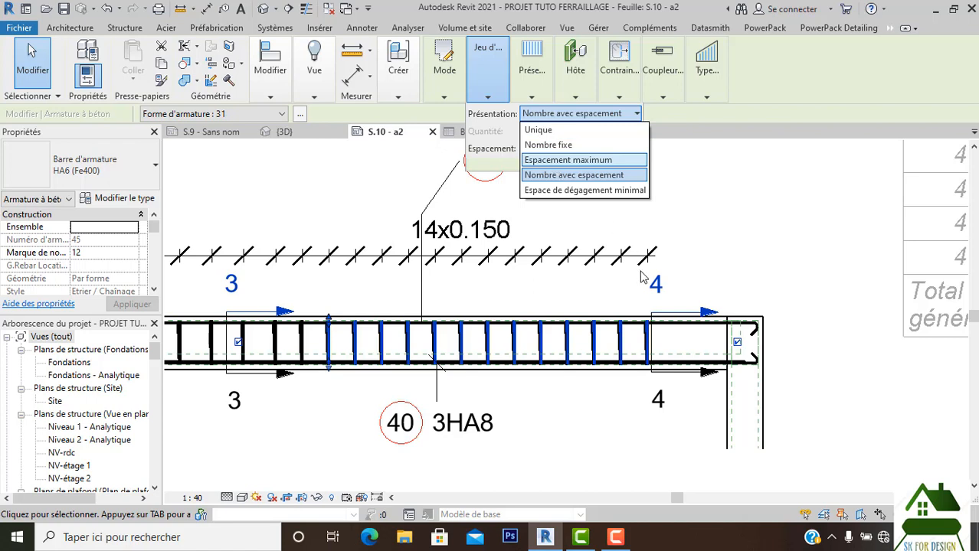
click(659, 428)
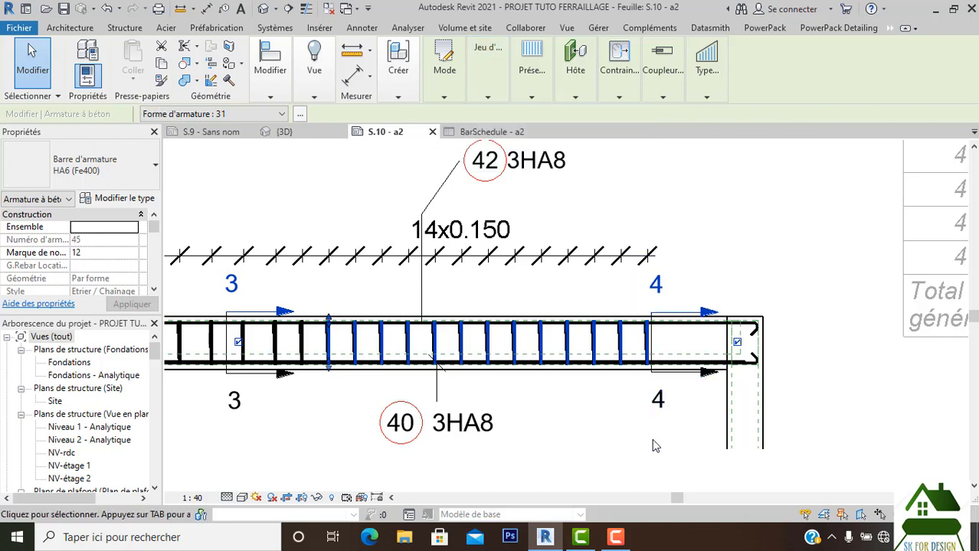
click(652, 440)
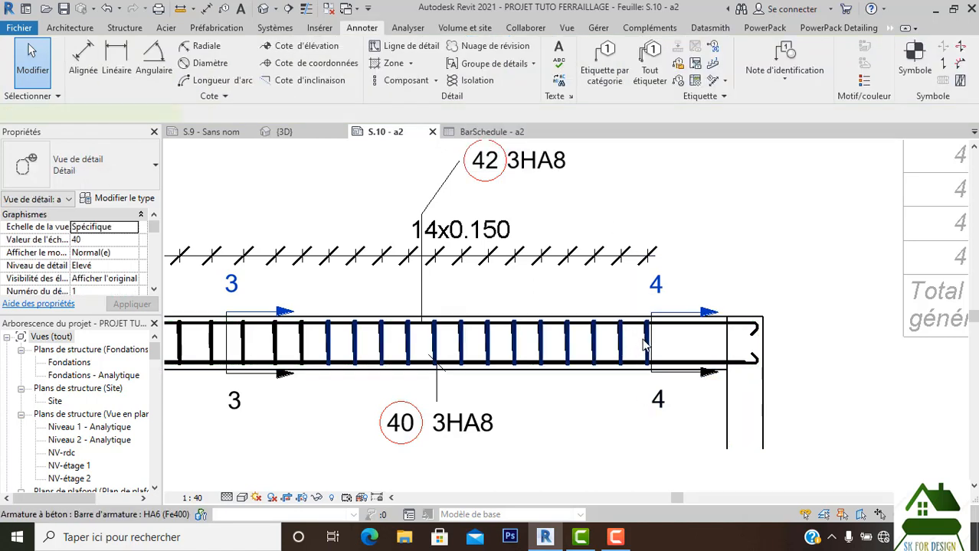
click(644, 347)
mouse_move(476, 80)
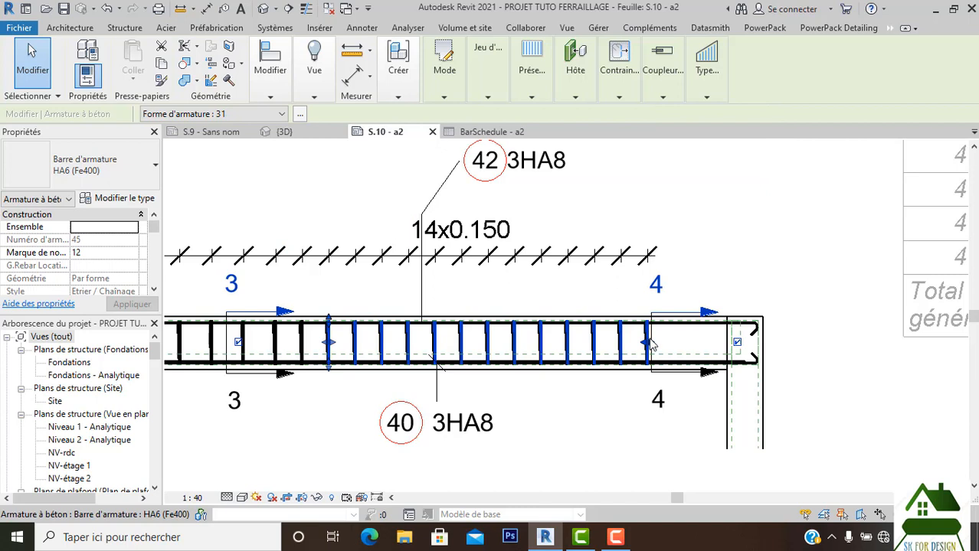
drag(649, 345, 660, 447)
click(660, 448)
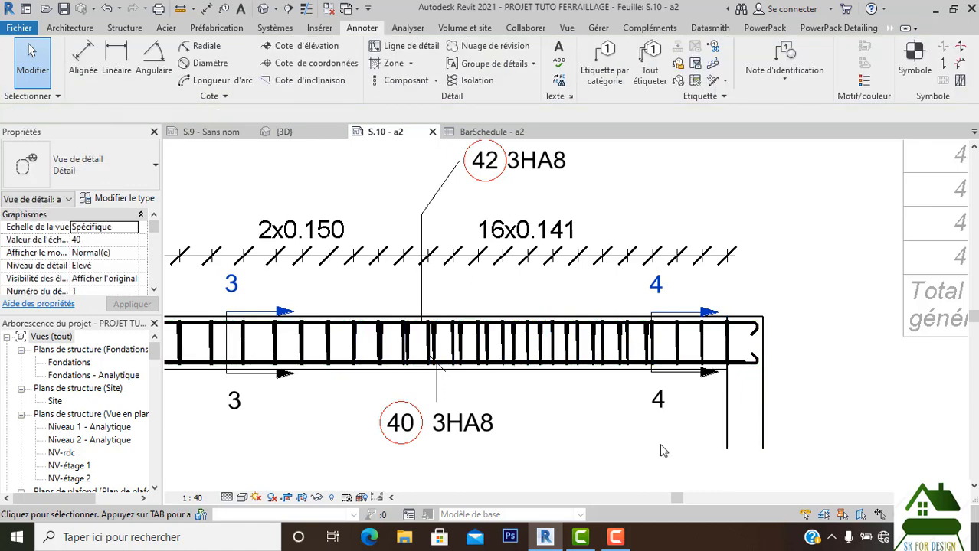
scroll(613, 349, down, 2)
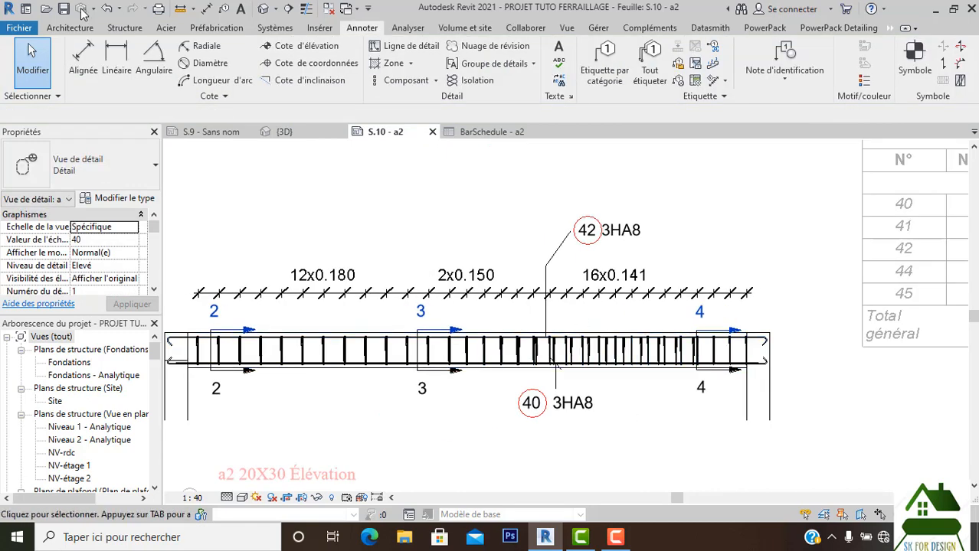
Step: Undo the recent stretch, layout, last-bar and spacing changes on beam a2's right stirrup sets, back to the 12x0.180 layout
click(105, 10)
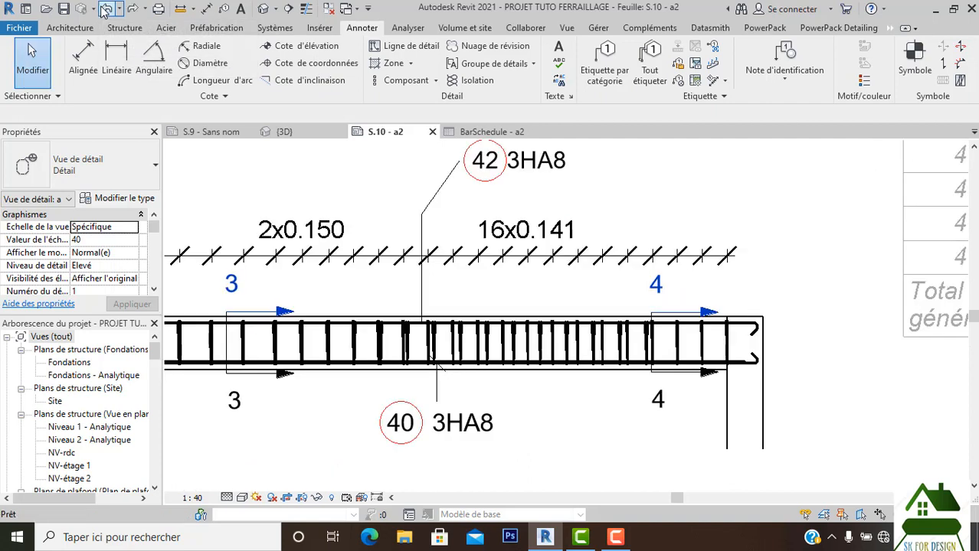
click(105, 10)
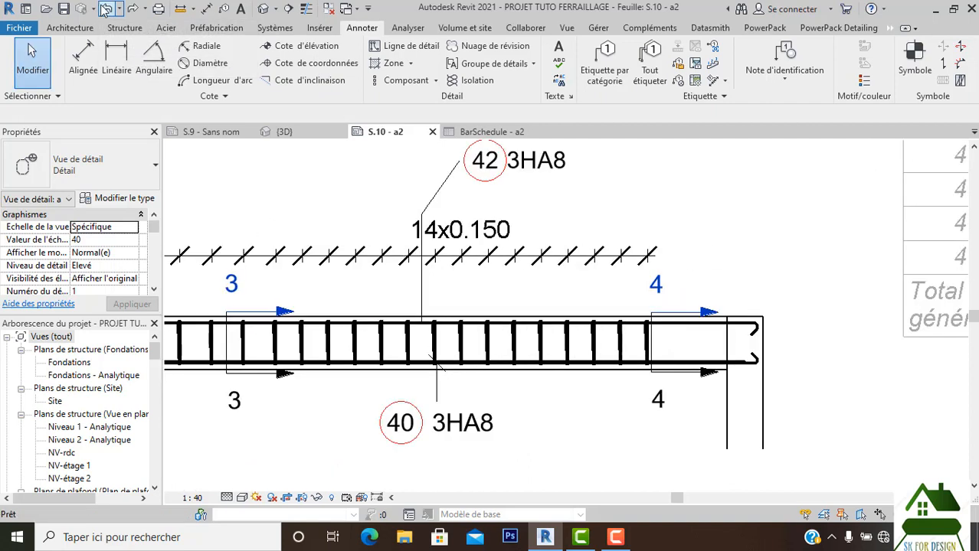
click(105, 10)
click(108, 12)
click(108, 12)
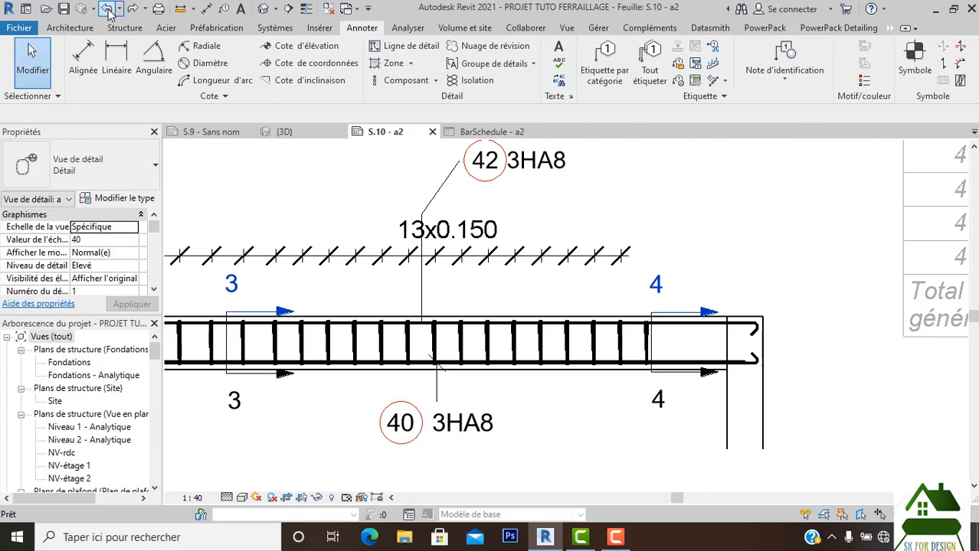
click(108, 12)
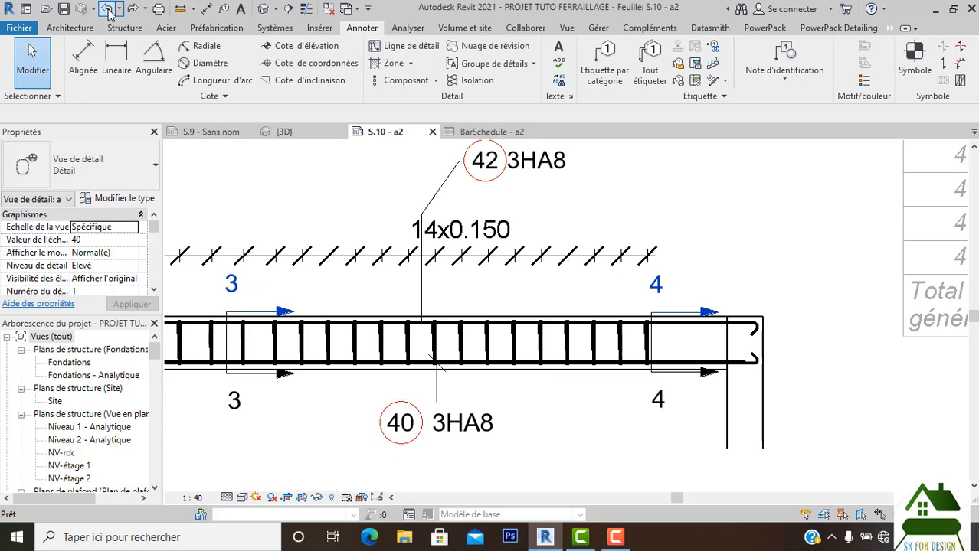
click(108, 11)
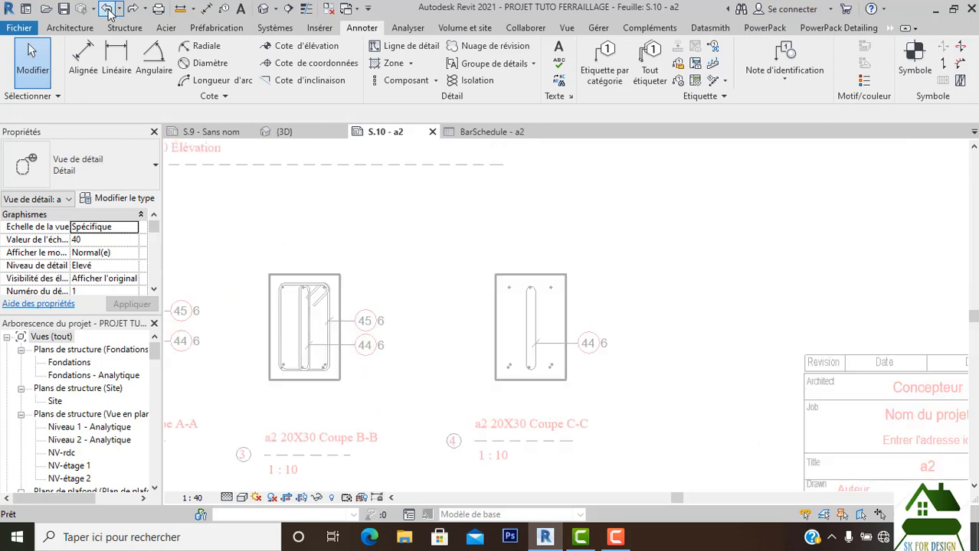
click(108, 12)
Step: Change the layout rule of the right HA6 stirrup set, between section marks 3 and 4, to Espacement maximum
scroll(755, 322, up, 2)
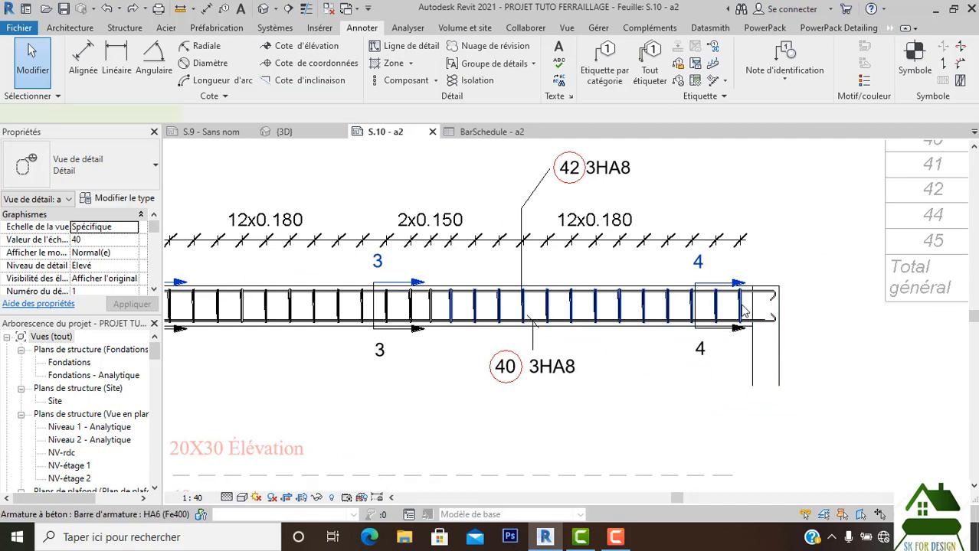
click(490, 79)
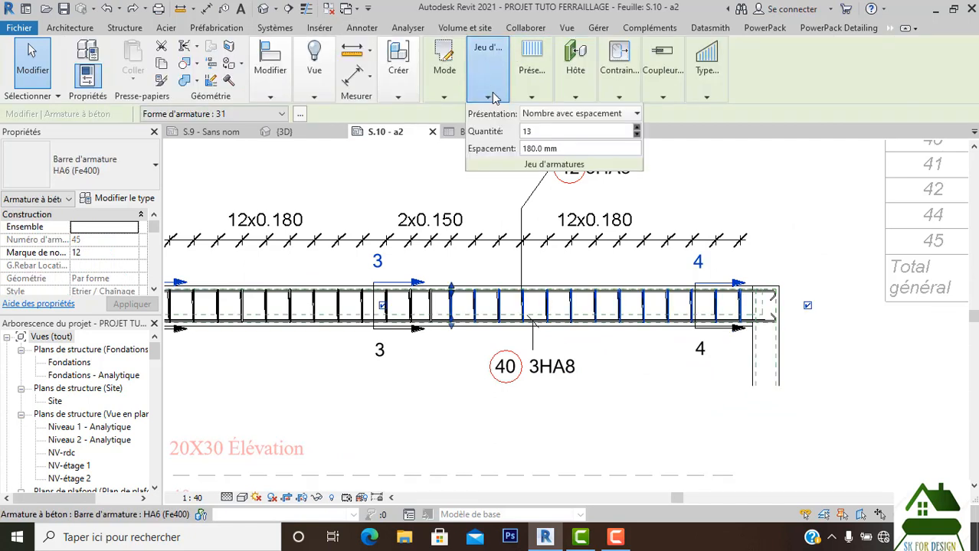
click(559, 115)
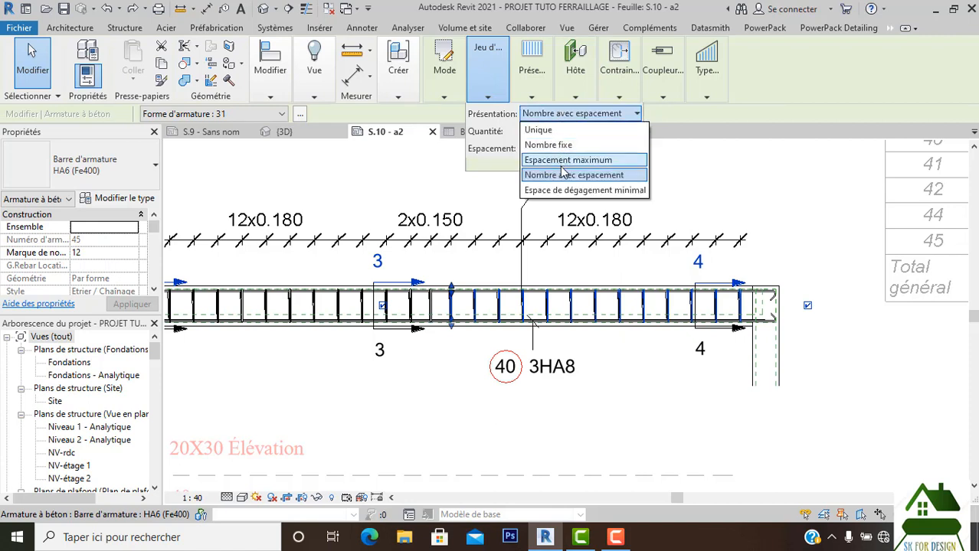
click(563, 162)
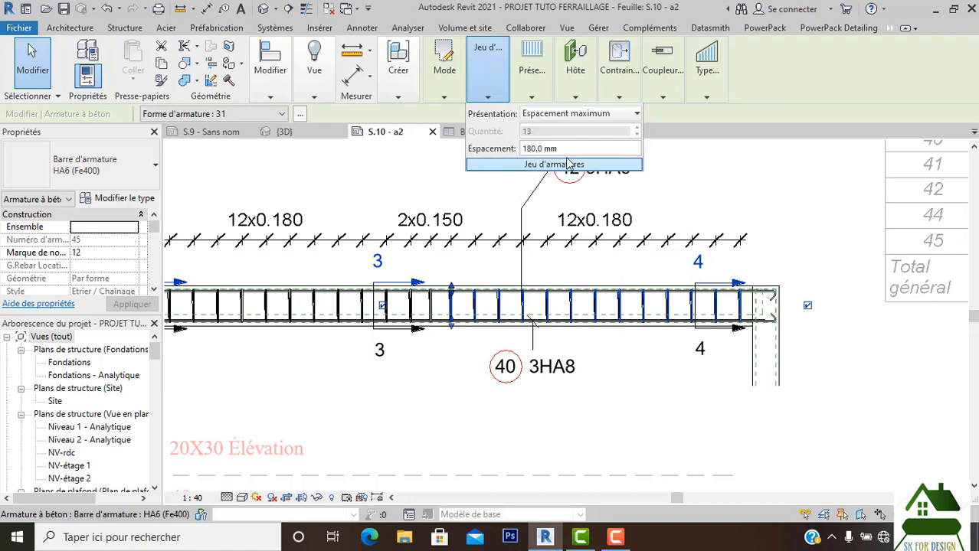
Step: Set the maximum spacing of the right HA6 stirrup set, between section marks 3 and 4, to 510 mm
click(568, 148)
drag(567, 149, 519, 156)
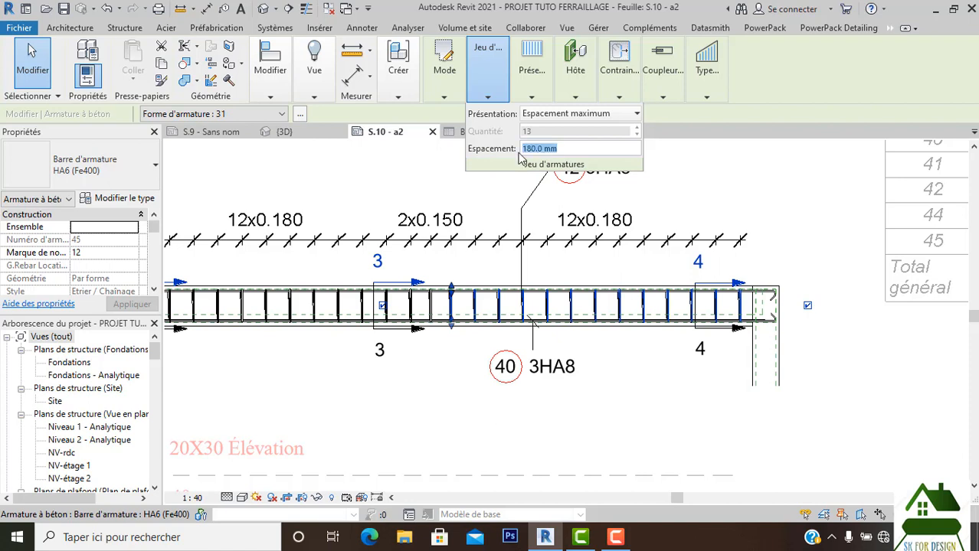
text(510)
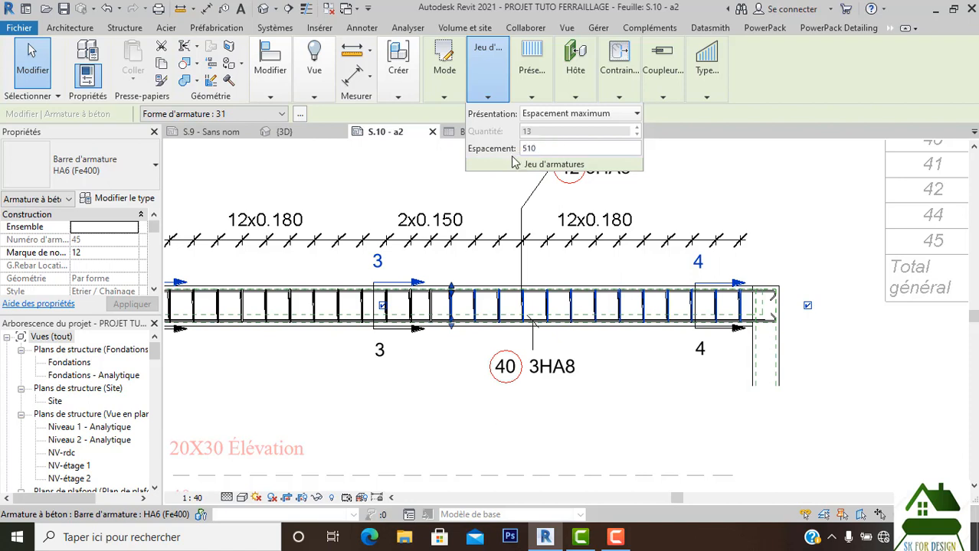
click(512, 205)
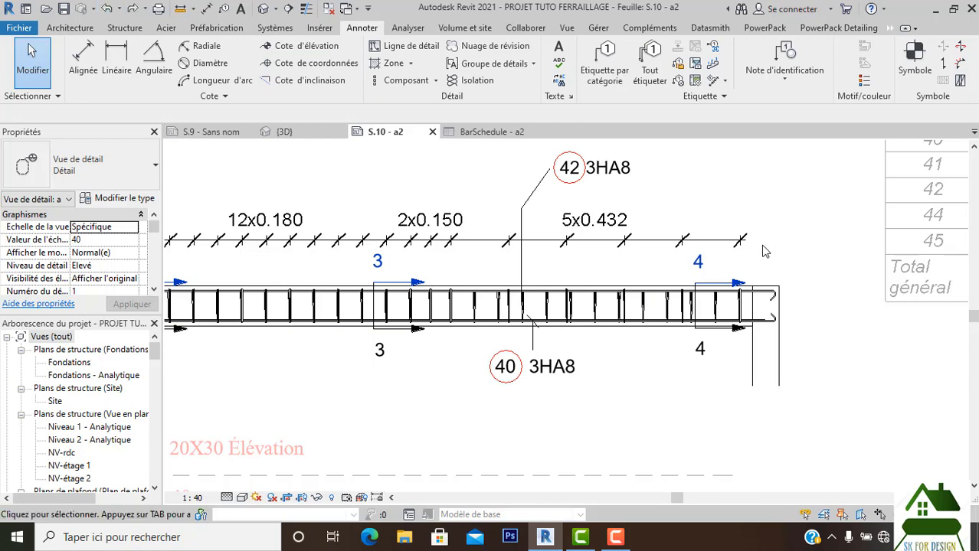
Step: Examine the beam a2 elevation, its stirrup spacing dimensions, the cross-sections and the bar schedule on the sheet
scroll(762, 255, down, 1)
scroll(452, 308, down, 3)
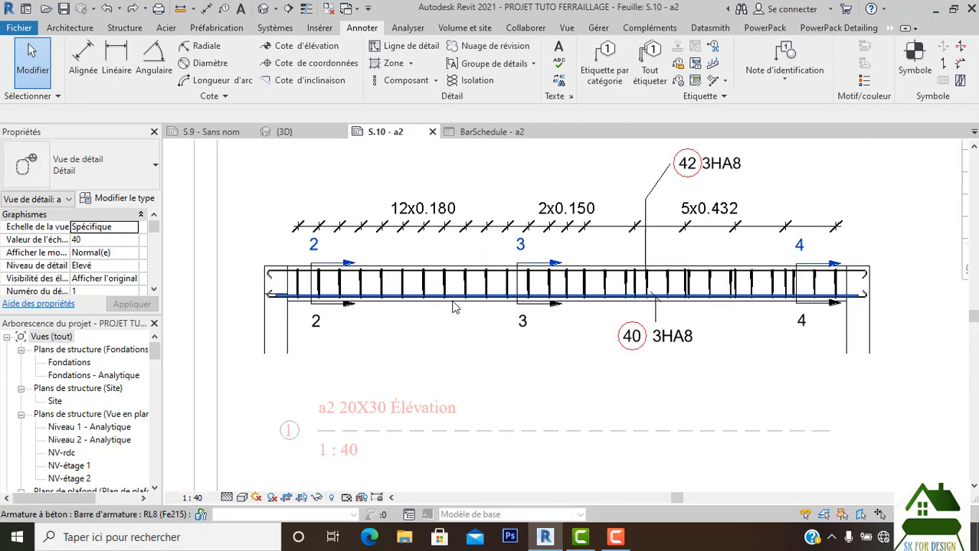
middle_drag(505, 348, 490, 321)
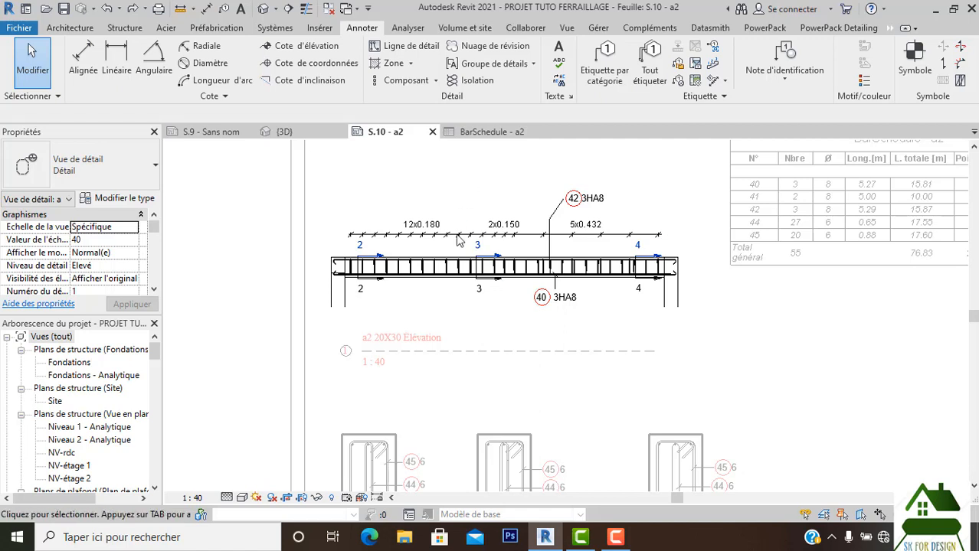
middle_drag(482, 340, 502, 291)
middle_drag(484, 234, 485, 266)
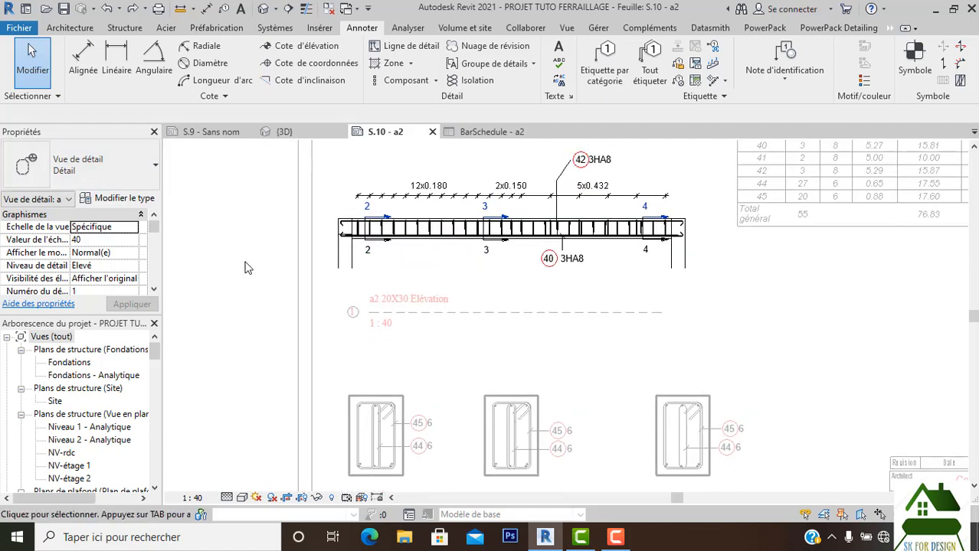
scroll(509, 286, down, 3)
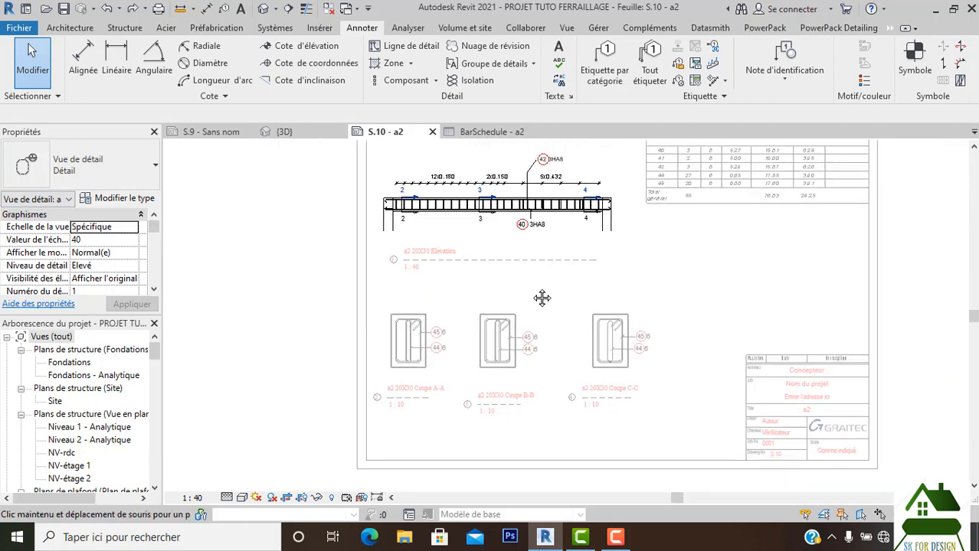
middle_drag(542, 298, 482, 322)
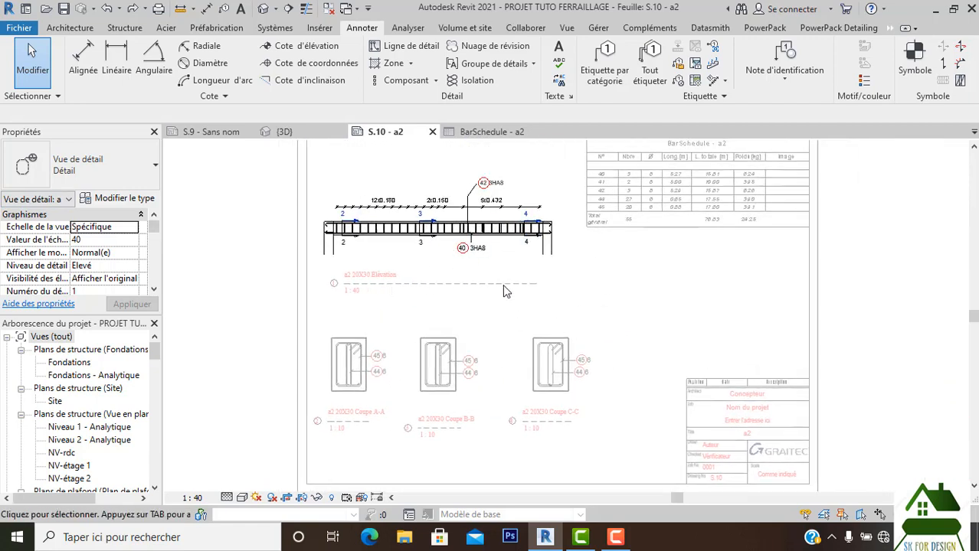
scroll(567, 242, up, 2)
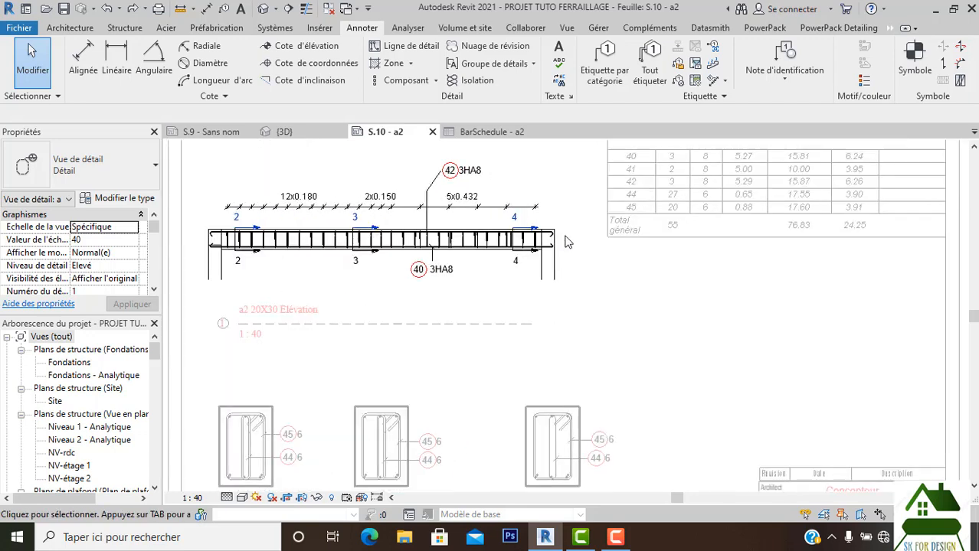
Step: Generate the bar schedule shape diagrams (Schéma de nomenclature) for all reinforcement of beam a2 in the elevation
middle_drag(606, 297, 635, 351)
drag(637, 379, 235, 190)
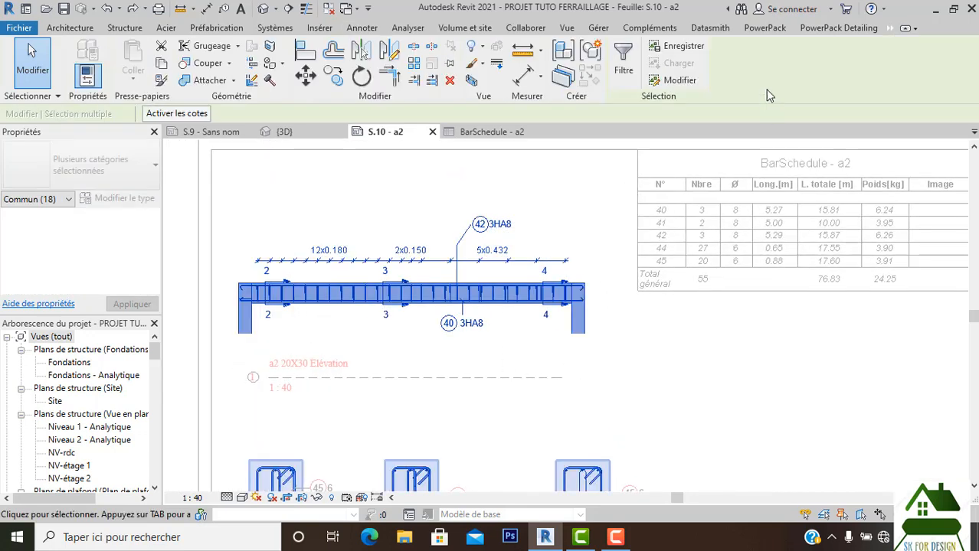
click(850, 28)
click(873, 73)
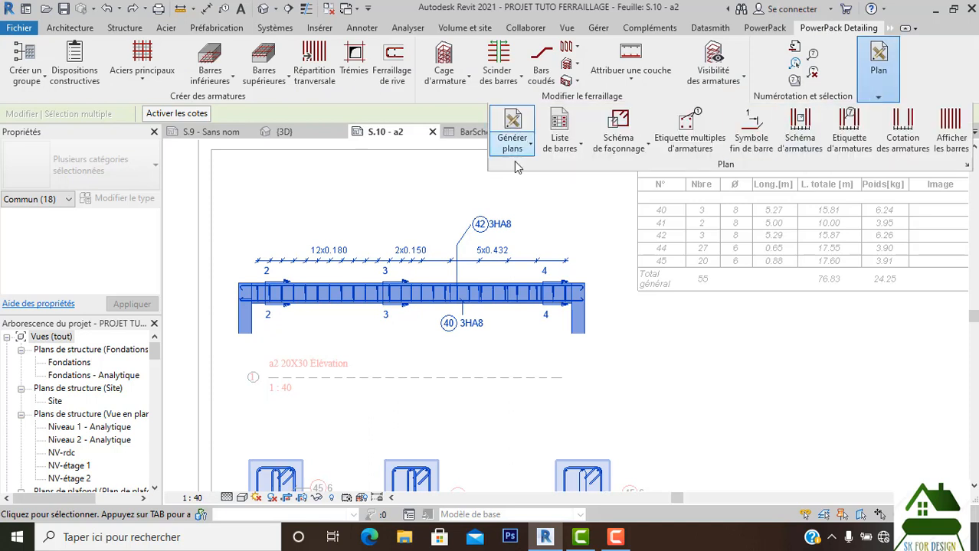
click(581, 147)
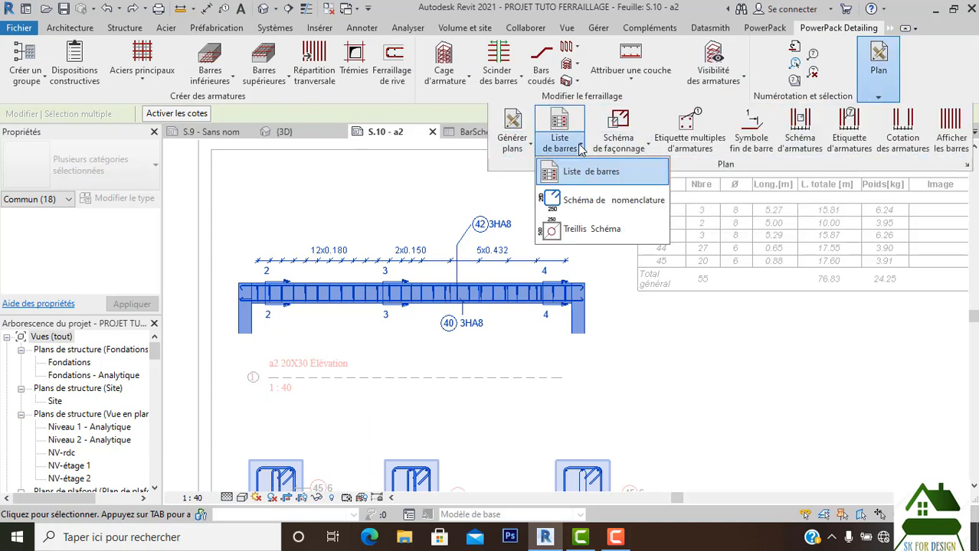
click(590, 203)
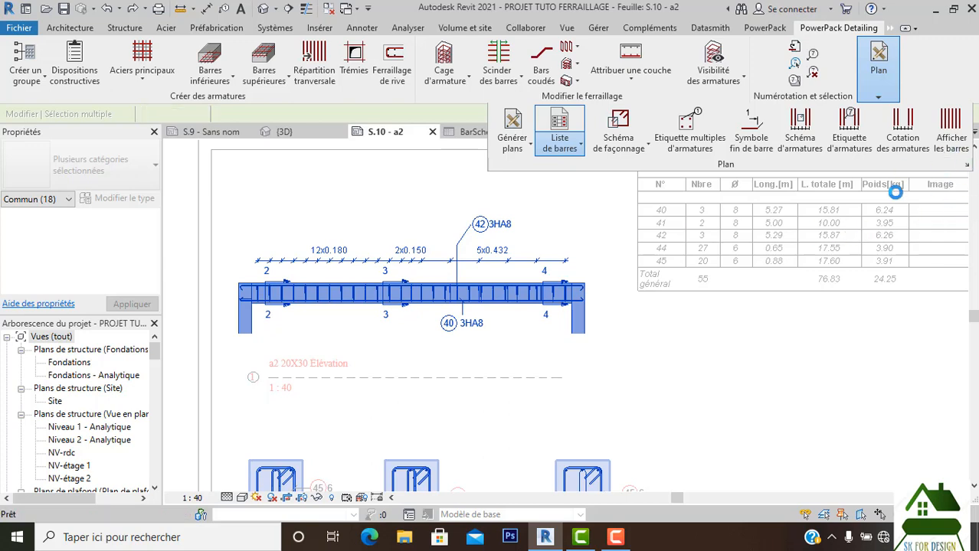
click(589, 297)
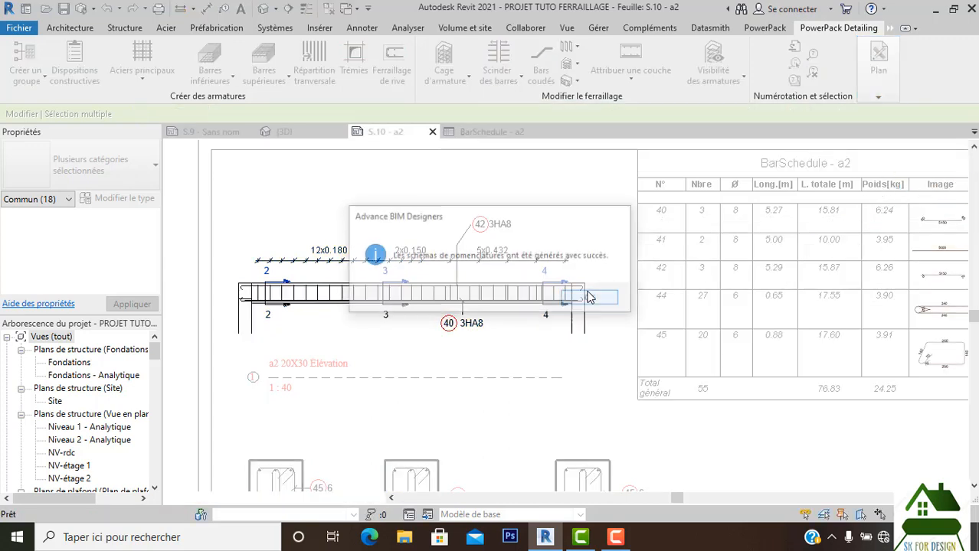
Step: Deactivate the a2 elevation view to return to the sheet
scroll(645, 306, down, 2)
scroll(893, 277, up, 2)
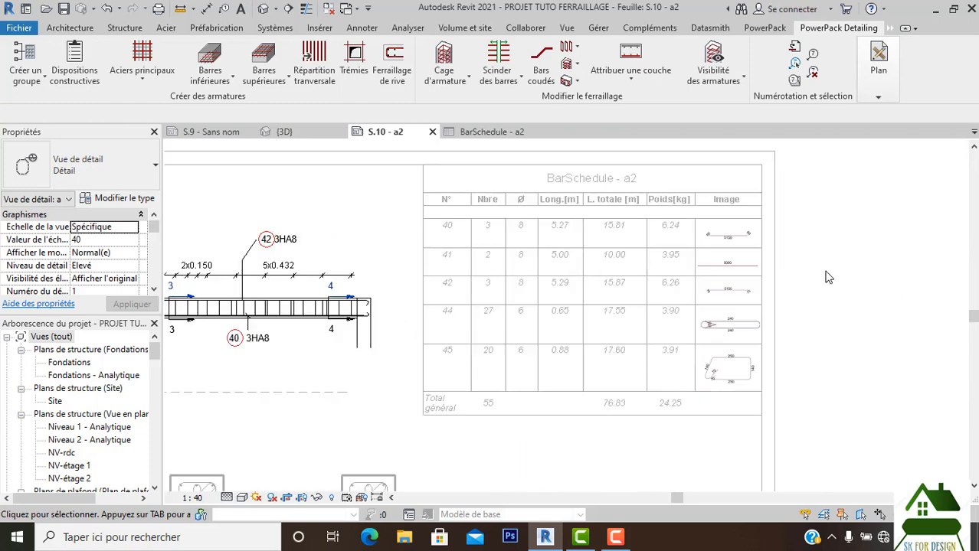
scroll(740, 258, down, 1)
right_click(320, 215)
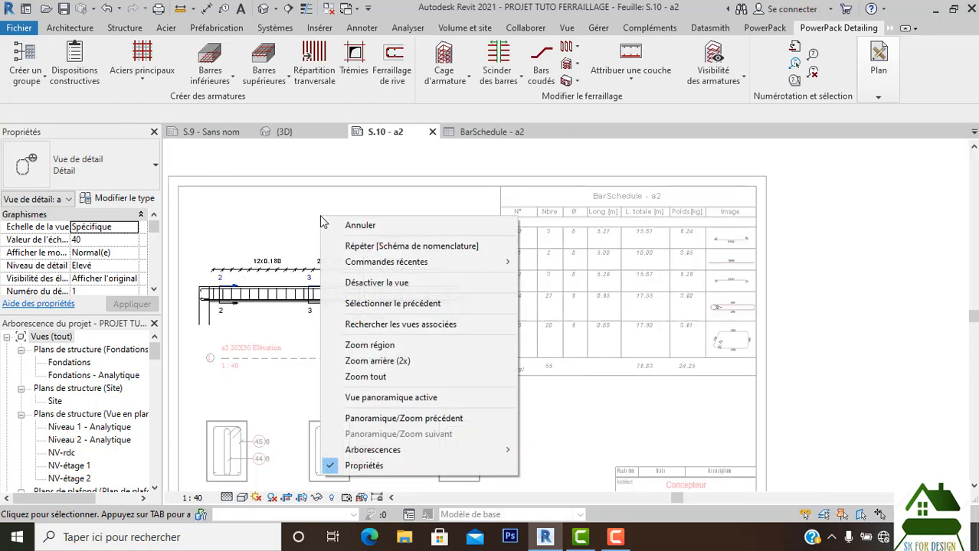
click(380, 282)
Step: Inspect the shape images and dimensions of the longitudinal bars in the BarSchedule - a2 table
scroll(745, 262, up, 4)
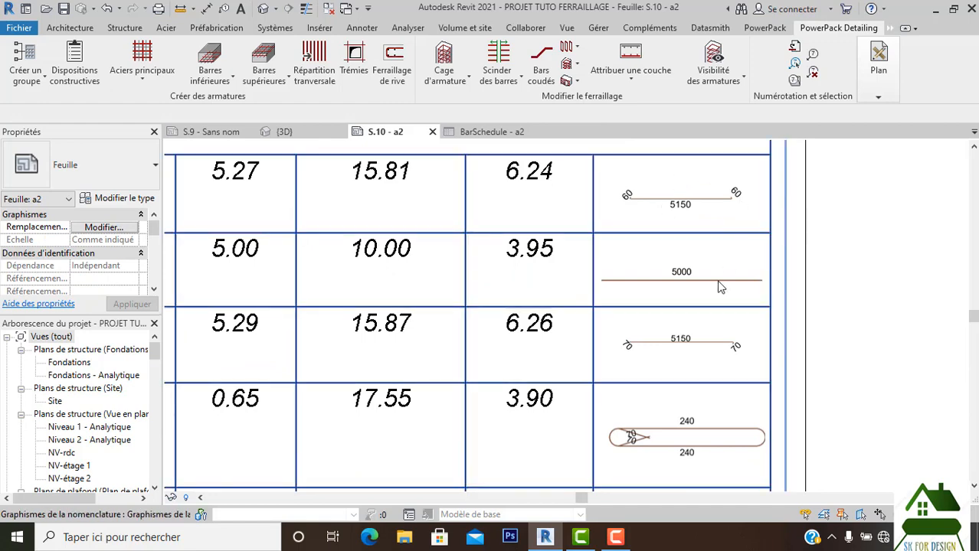
scroll(713, 345, up, 2)
scroll(713, 345, down, 3)
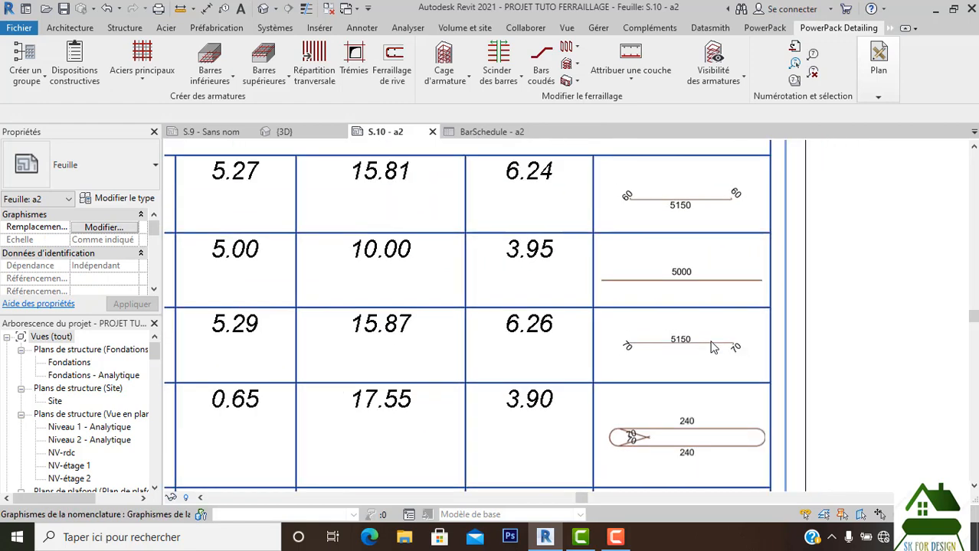
scroll(677, 233, up, 2)
scroll(678, 232, up, 1)
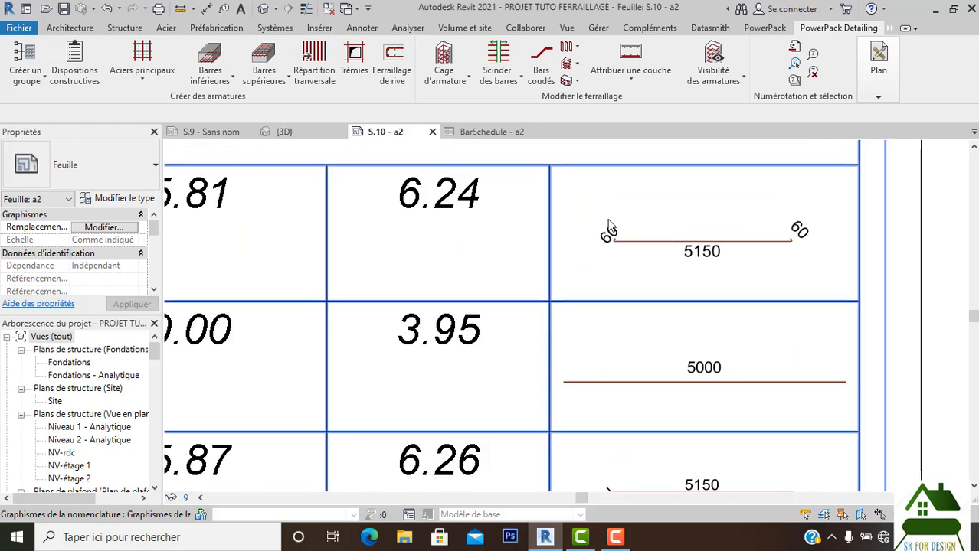
scroll(726, 254, down, 3)
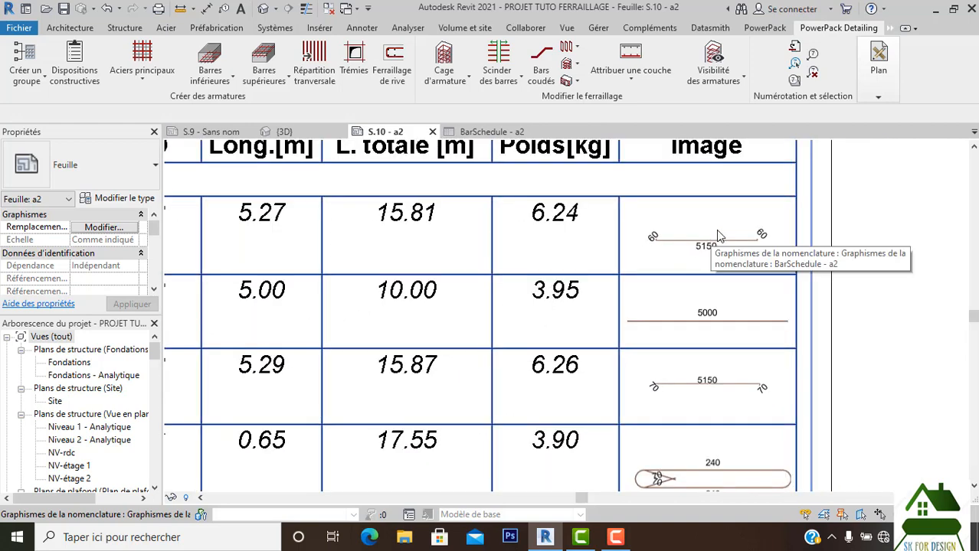
Step: Review the Détail and Schéma de façonnage settings in the reinforcement configuration and accept them as they are
mouse_move(885, 102)
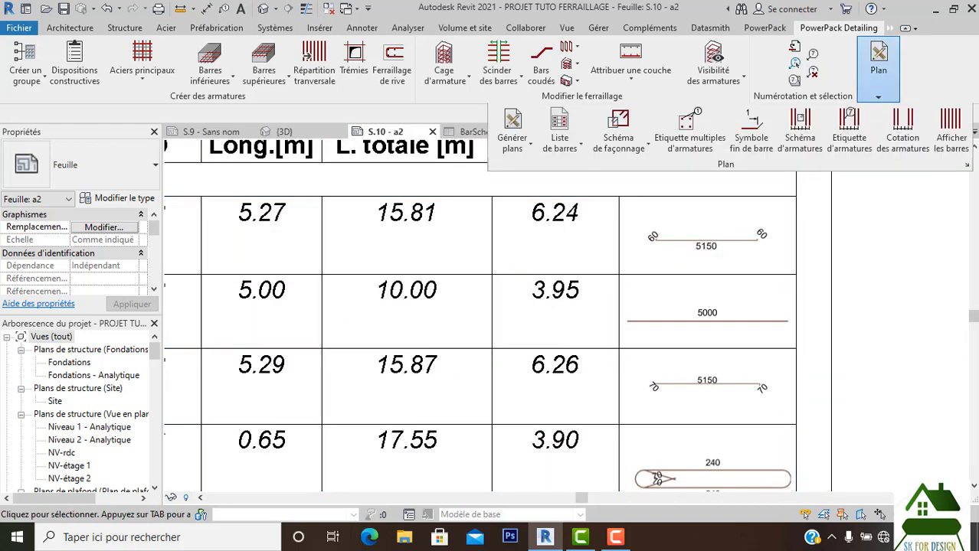
click(967, 164)
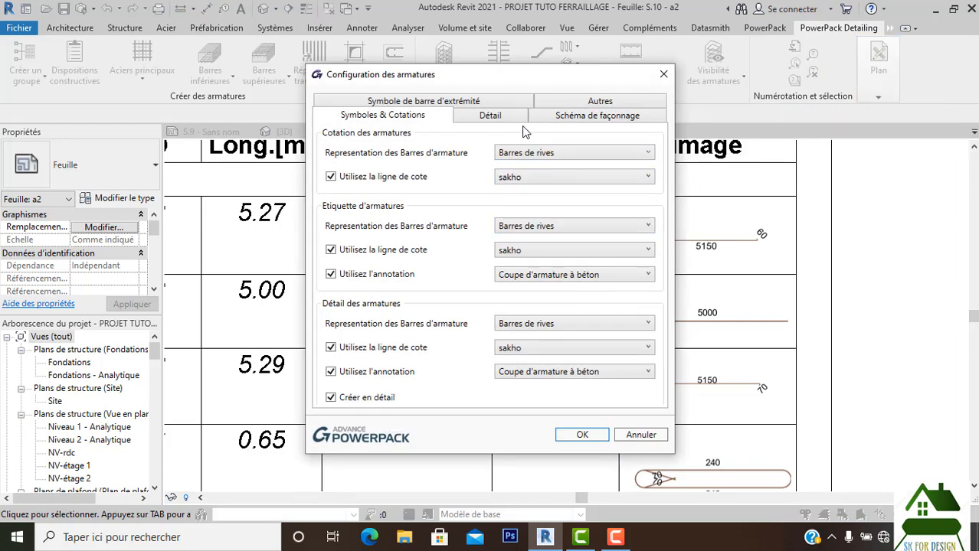
click(490, 115)
click(602, 117)
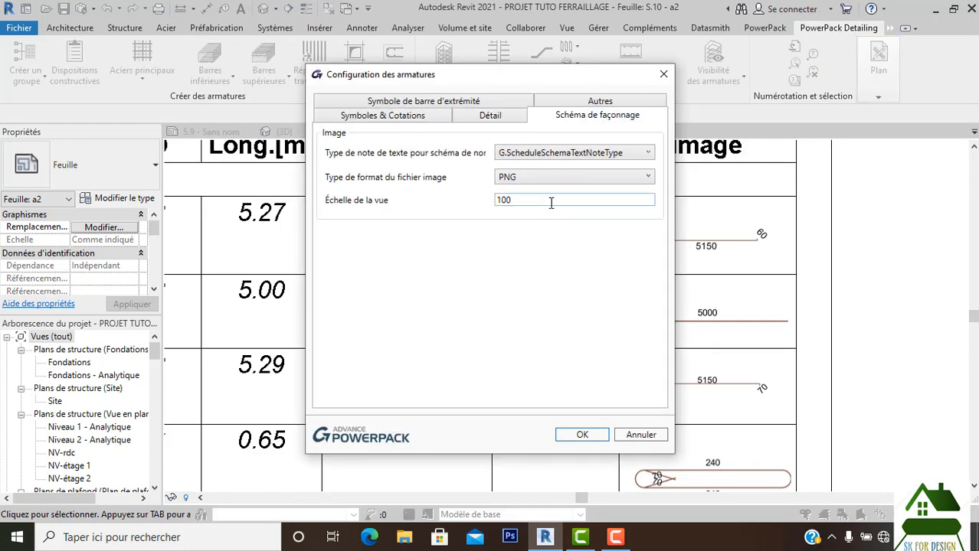
click(491, 116)
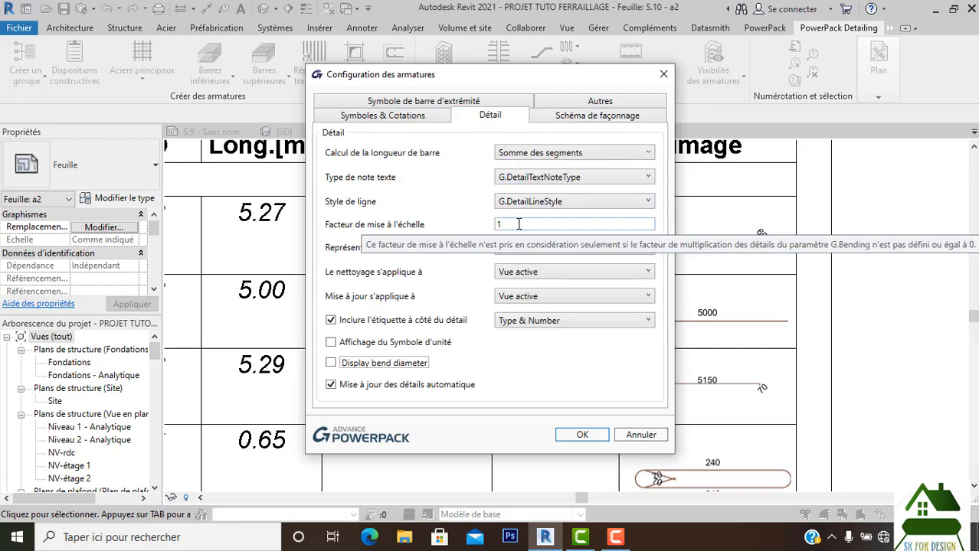
click(581, 435)
Step: Compare the hook dimensions of the longitudinal bars and check the stirrup shape images in BarSchedule - a2
scroll(768, 391, up, 6)
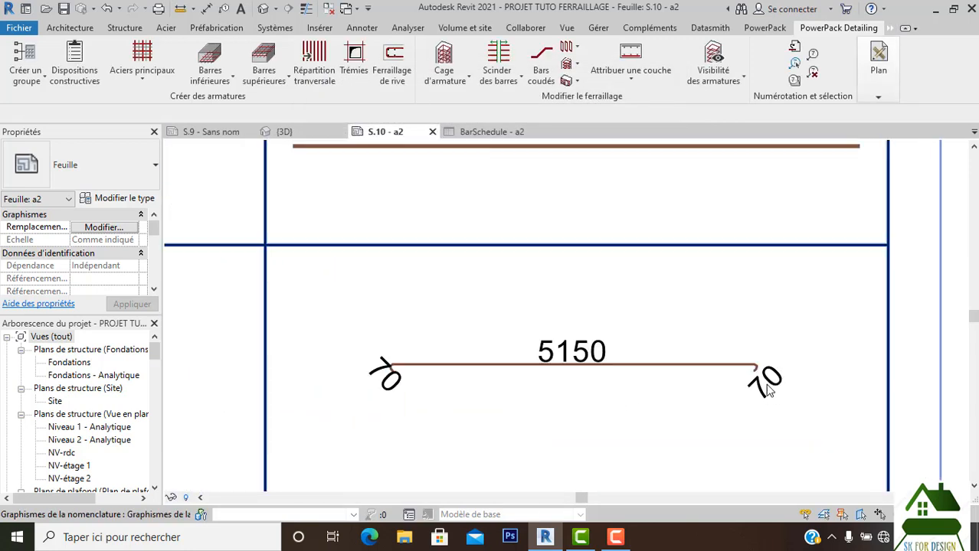
scroll(768, 391, down, 4)
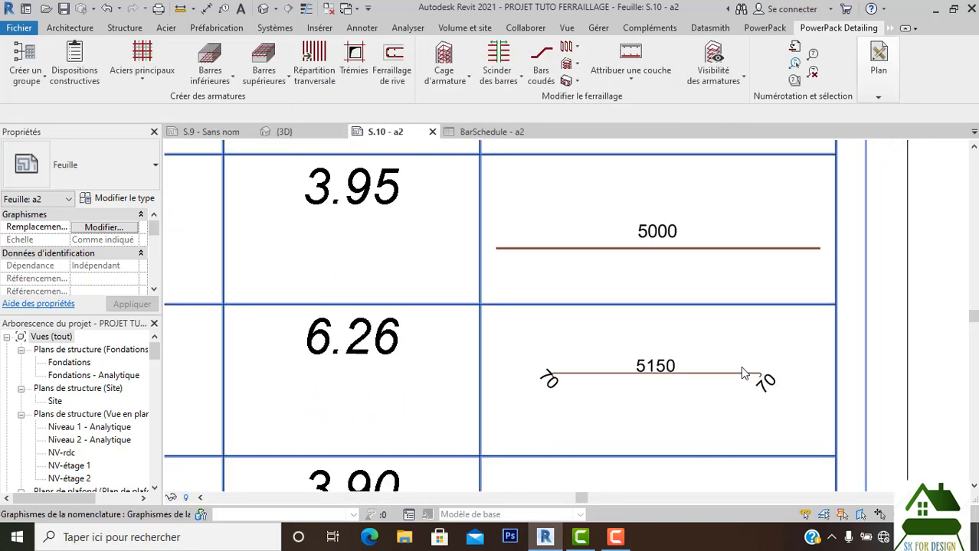
scroll(742, 367, down, 3)
scroll(660, 207, up, 4)
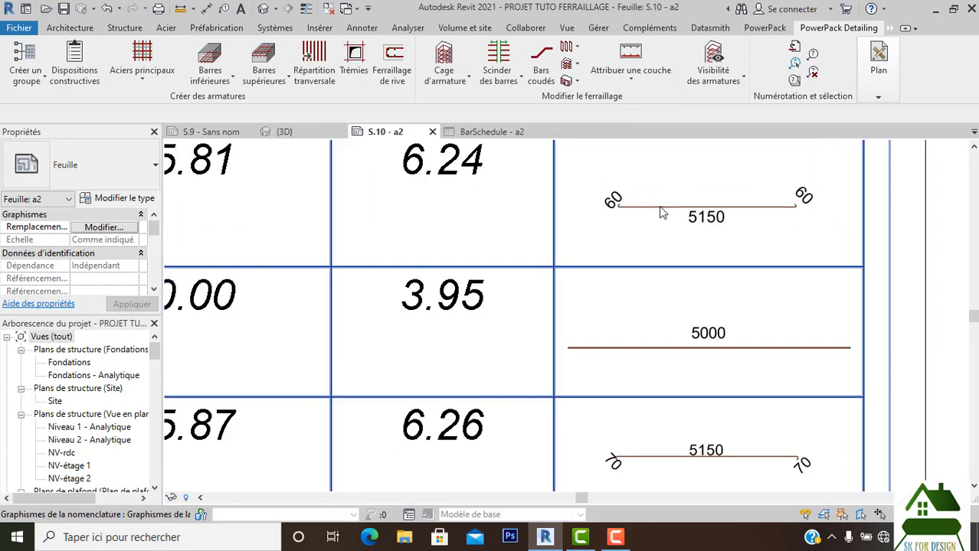
scroll(659, 207, down, 4)
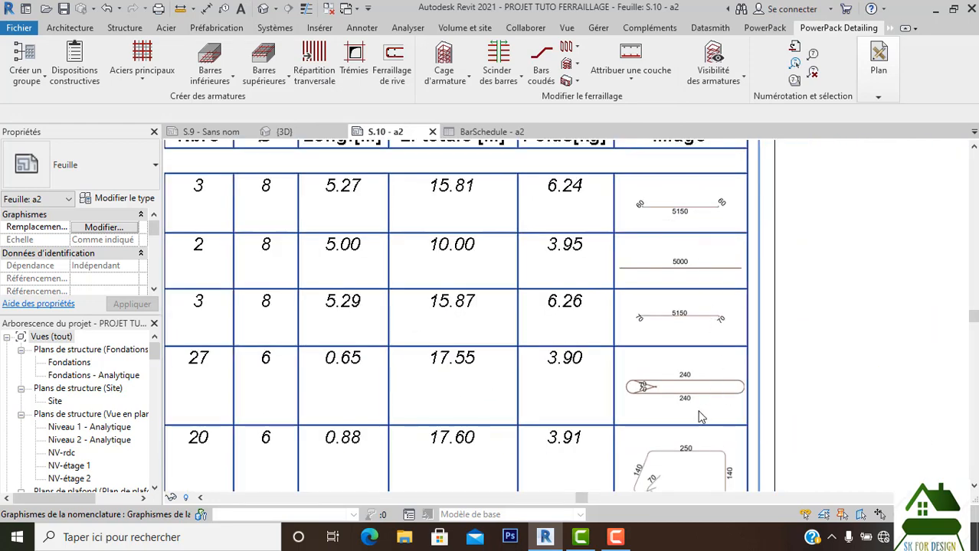
middle_drag(699, 418, 690, 325)
scroll(689, 325, down, 2)
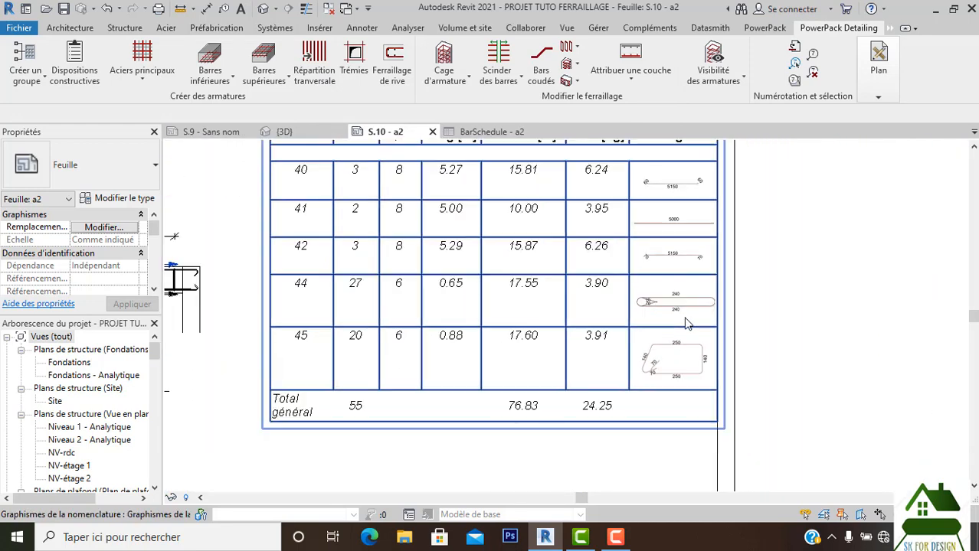
scroll(687, 324, down, 2)
scroll(687, 320, down, 2)
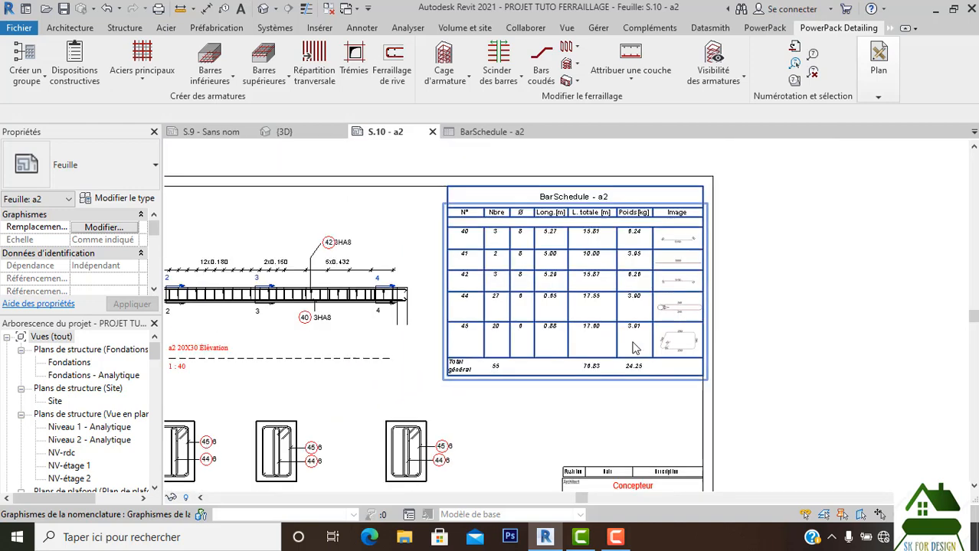
Step: Activate the Coupe A-A view and add an aligned dimension across the beam section's width, placed above it
middle_drag(550, 337, 631, 279)
middle_drag(414, 431, 507, 404)
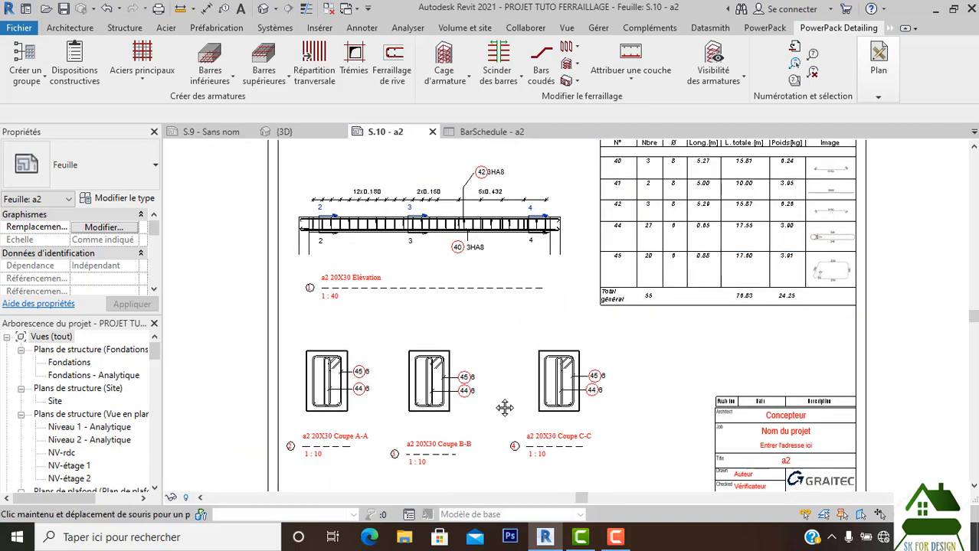
double_click(367, 348)
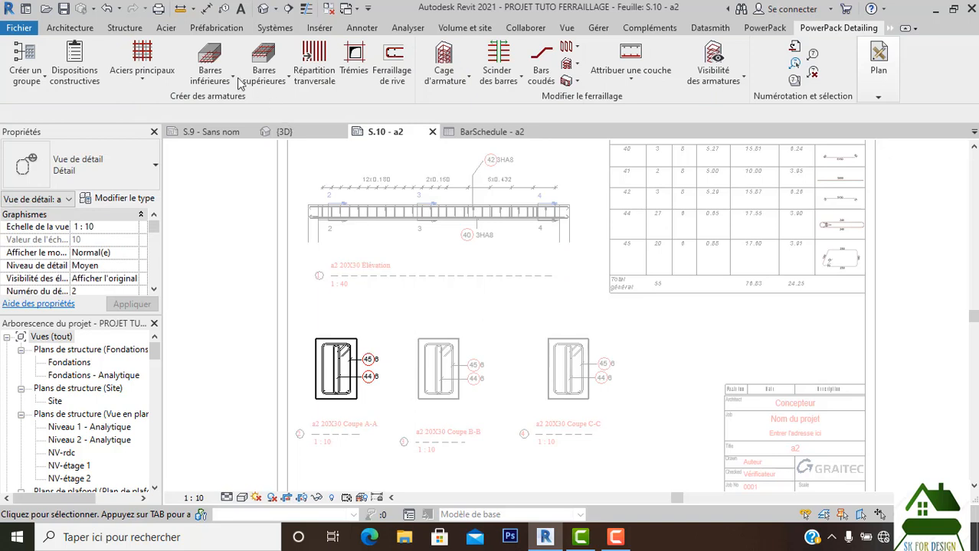
click(69, 27)
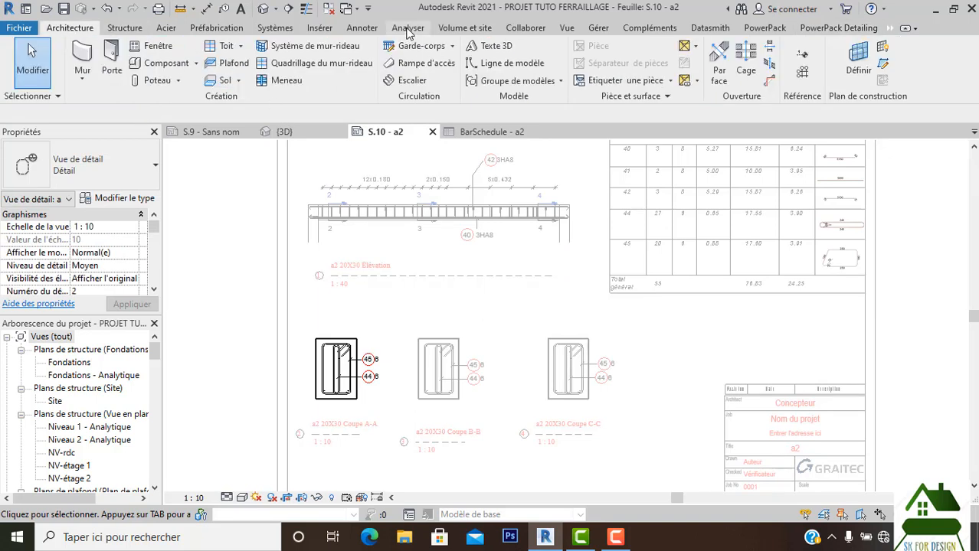
click(362, 28)
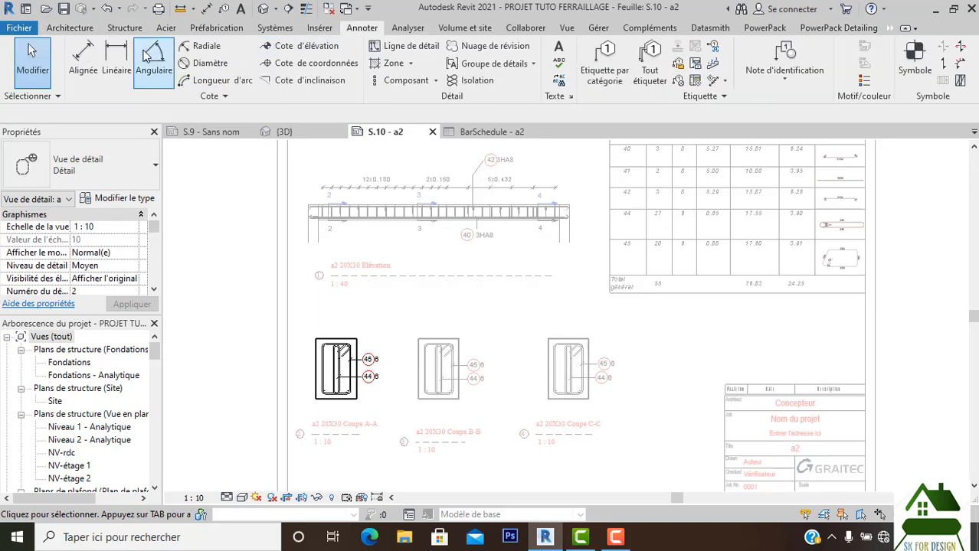
click(85, 57)
scroll(301, 343, up, 1)
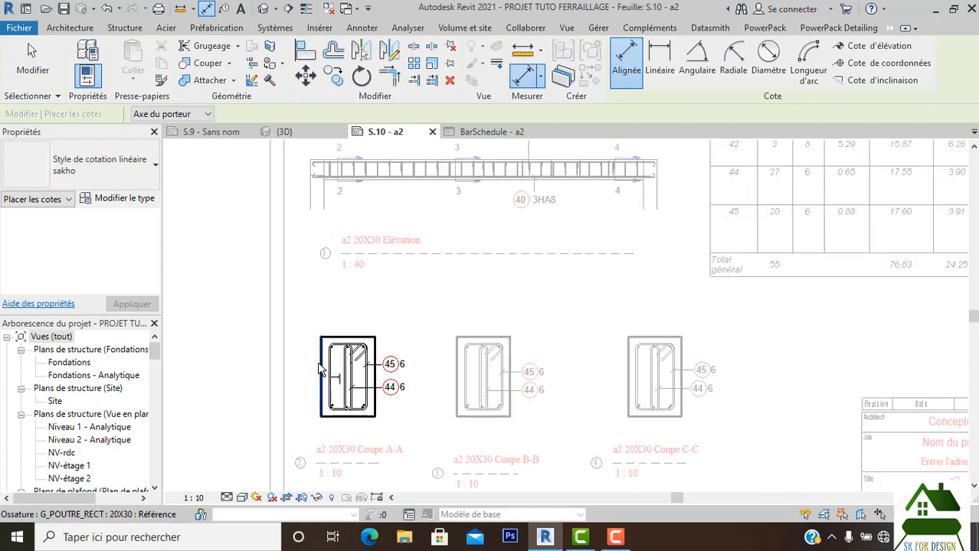
click(321, 362)
click(374, 348)
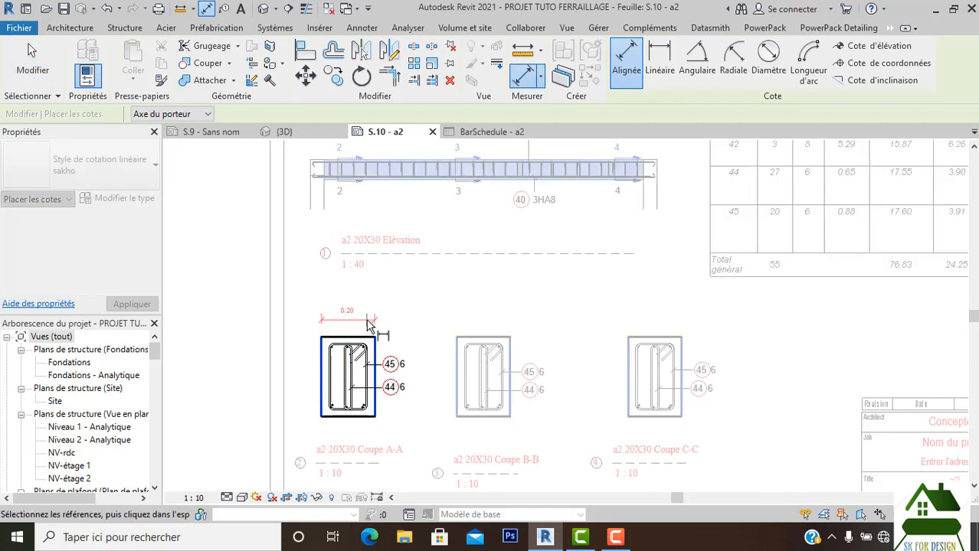
click(371, 320)
Step: Dimension the height of the Coupe A-A section with an aligned dimension beside its left edge, ending the dimension command
click(329, 338)
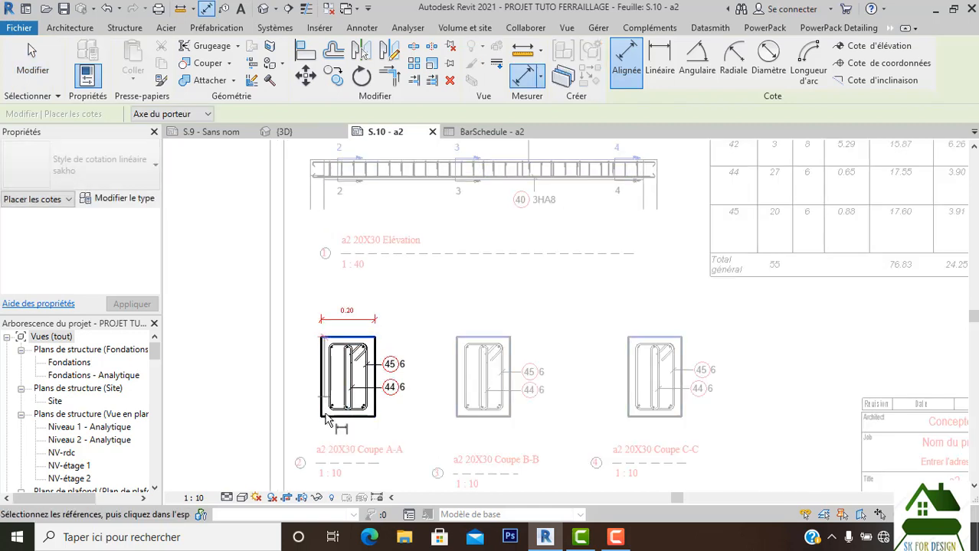
click(329, 417)
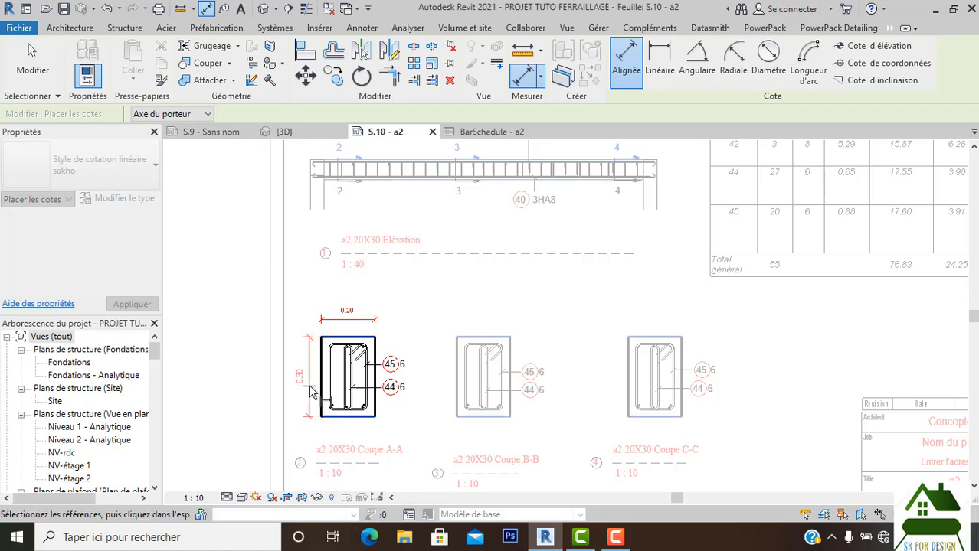
click(305, 393)
scroll(368, 427, up, 1)
middle_drag(368, 427, 466, 405)
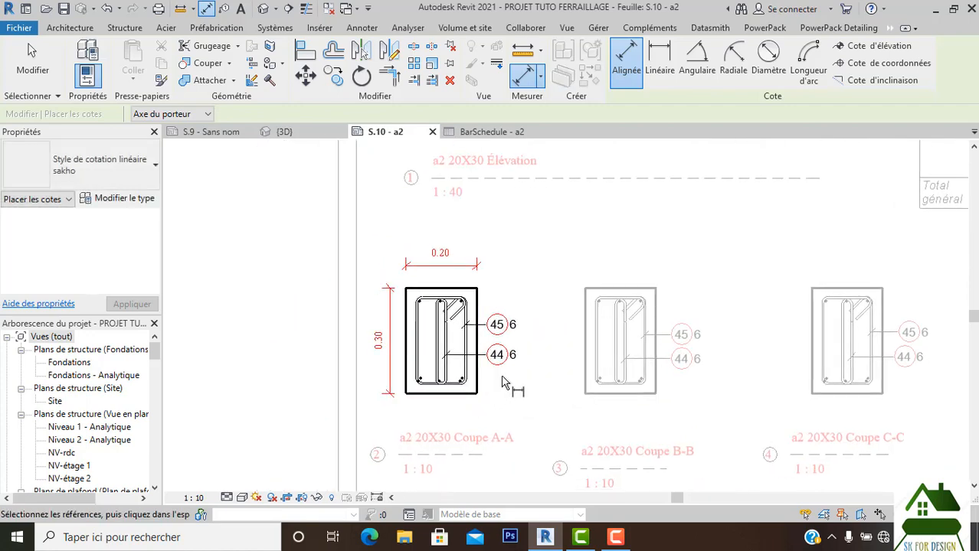
key(Escape)
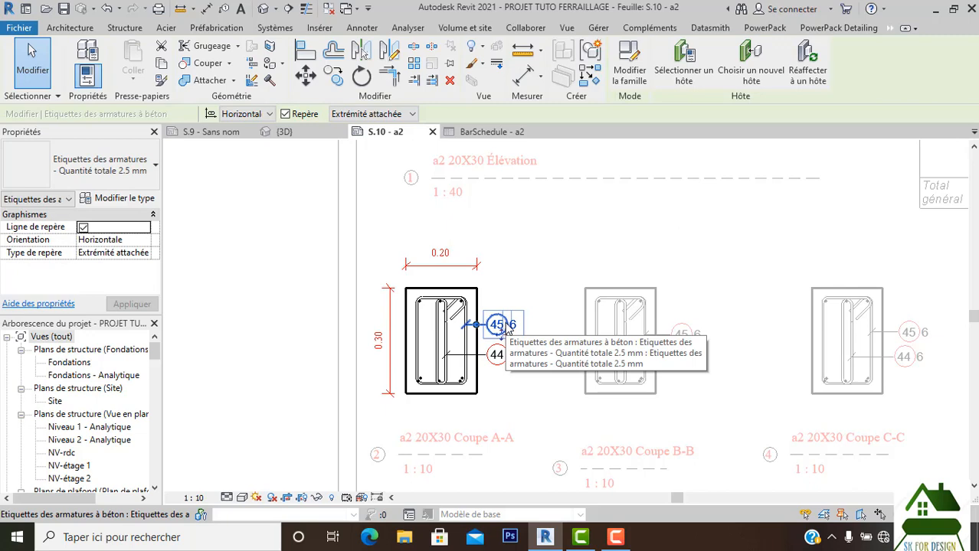
Step: Delete the existing reinforcement tags 45 and 44 from the Coupe A-A section
scroll(503, 328, up, 1)
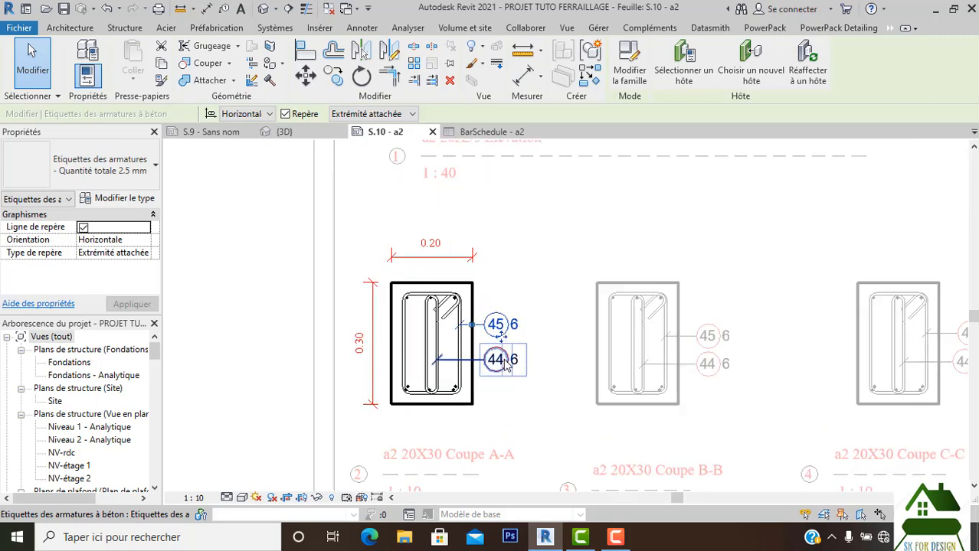
click(502, 362)
key(Delete)
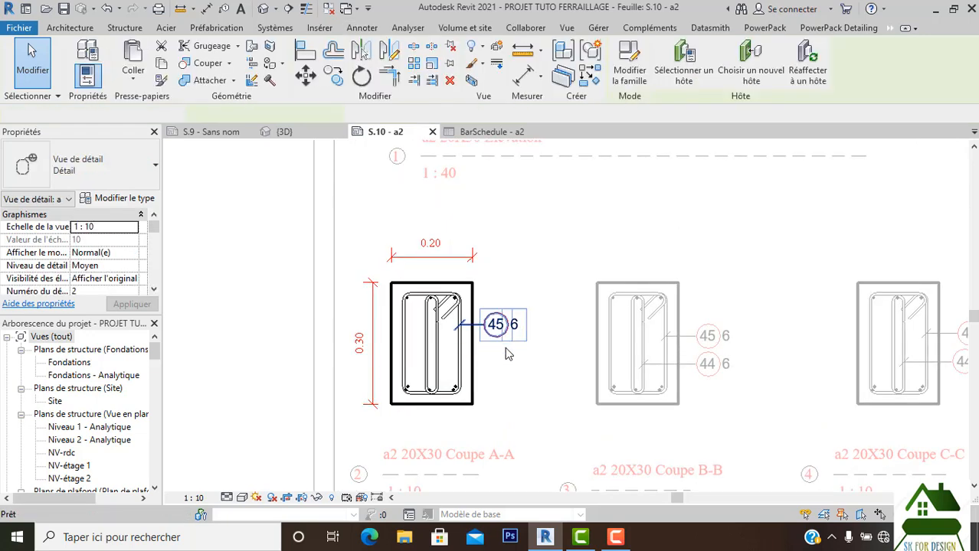
key(Delete)
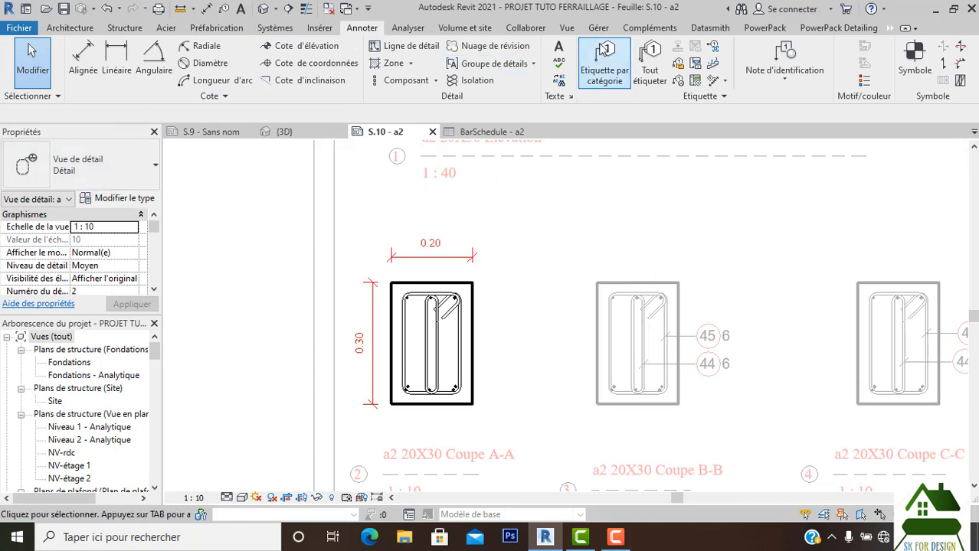
Step: Tag the outer stirrup and the inner stirrup of Coupe A-A with the multiple reinforcement tag tool, beside the section's upper right corner
click(820, 29)
click(879, 90)
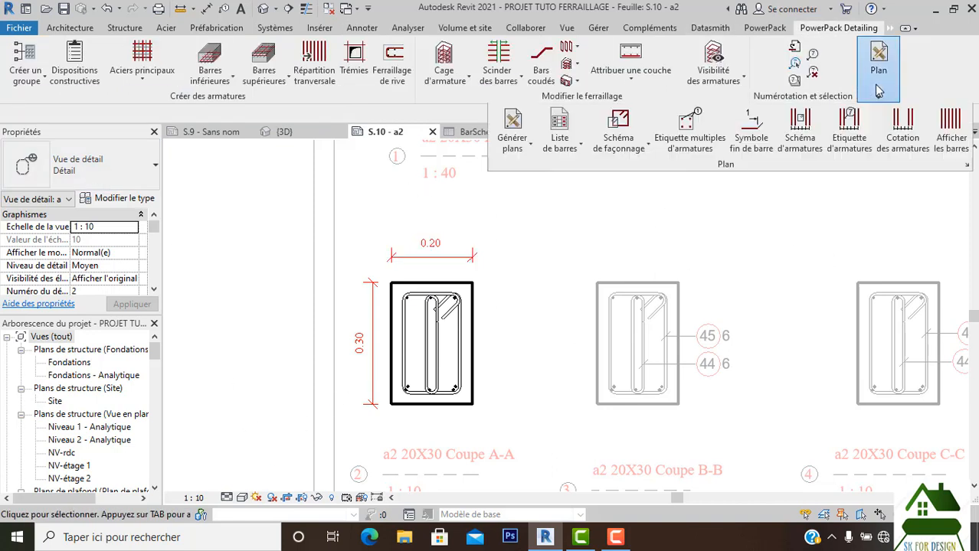
click(688, 126)
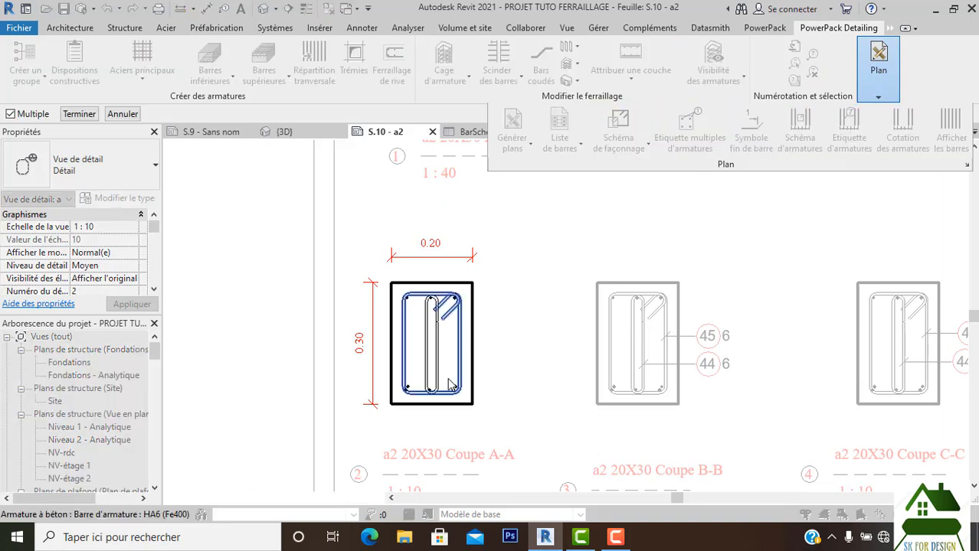
scroll(418, 312, up, 2)
click(410, 307)
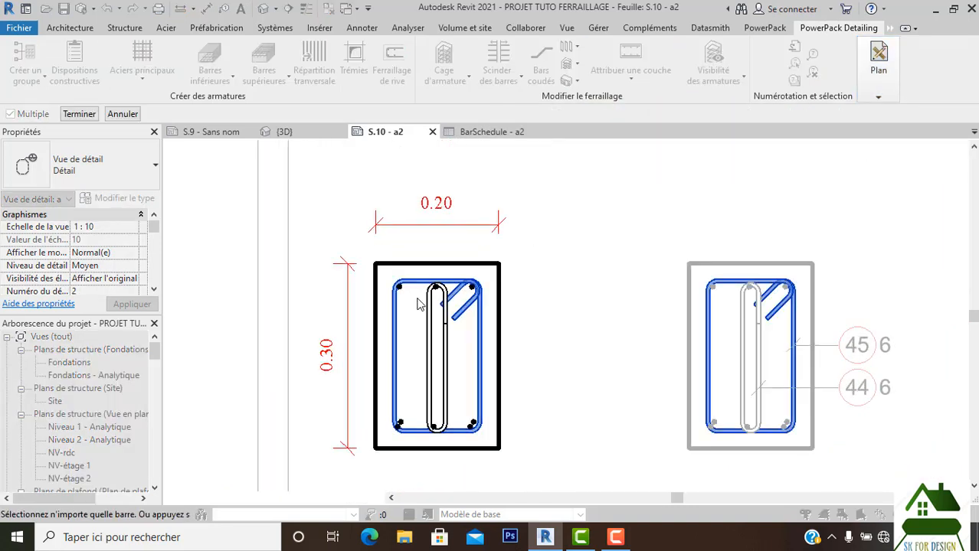
click(433, 305)
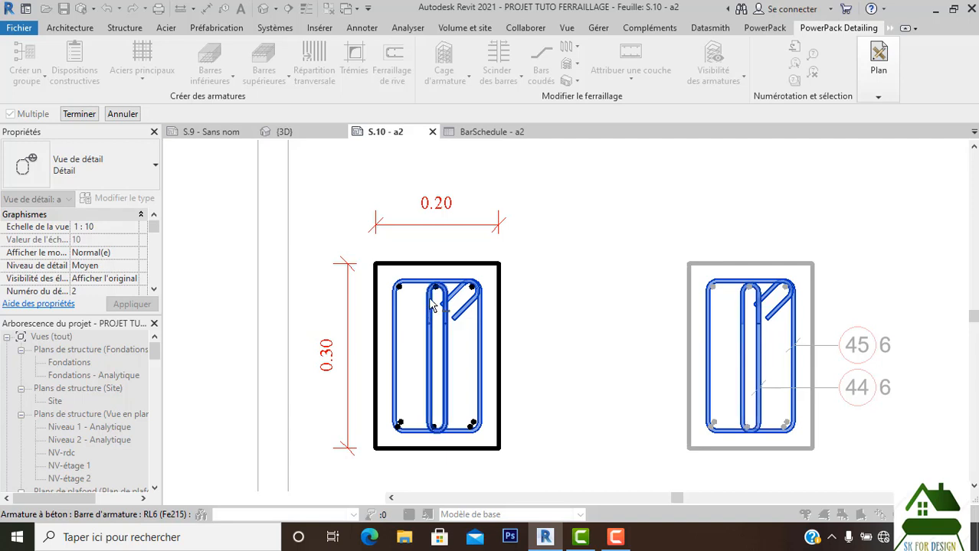
scroll(435, 303, up, 2)
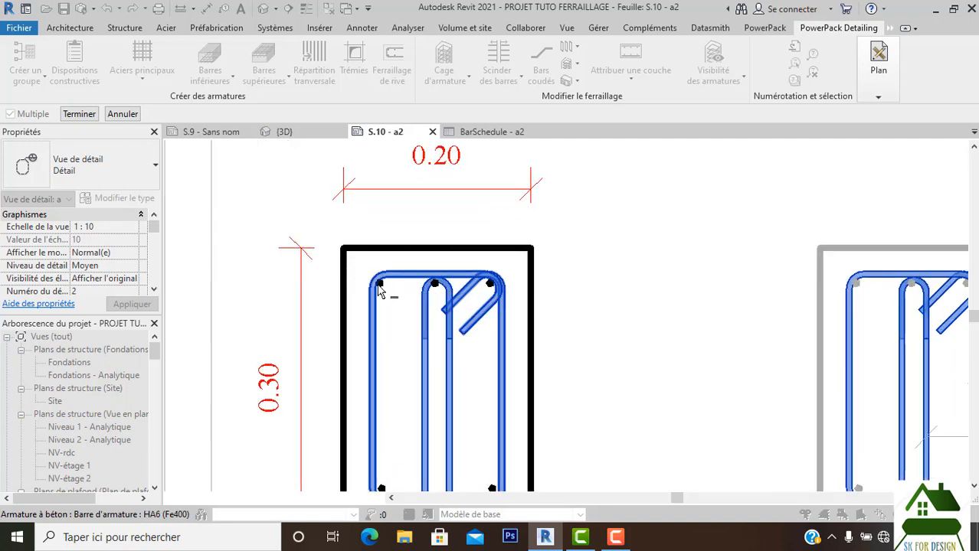
scroll(379, 291, up, 2)
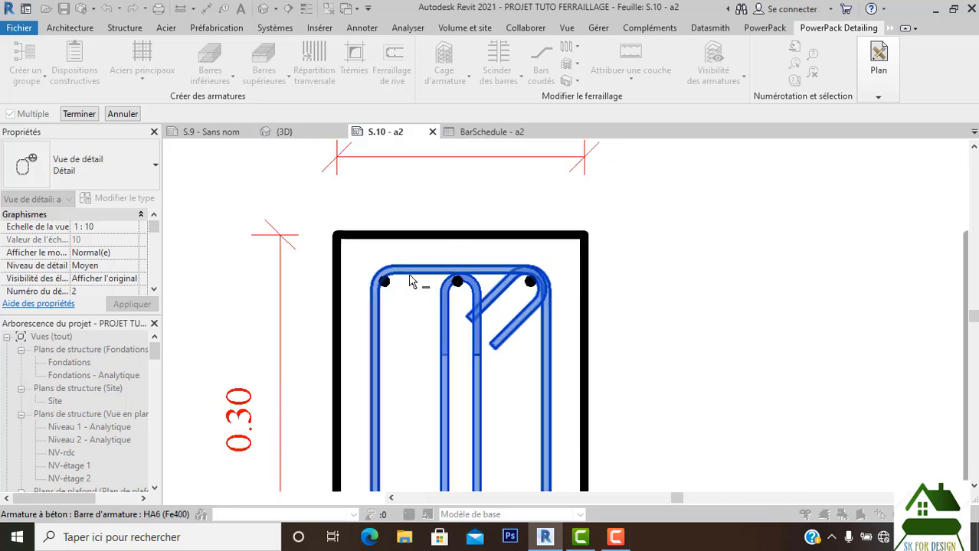
scroll(406, 277, down, 2)
key(Escape)
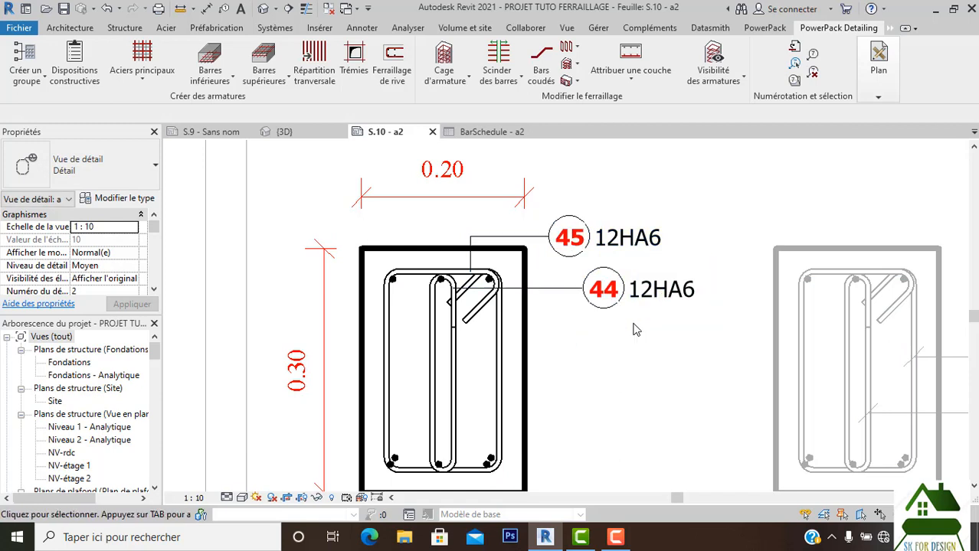
Step: Add a multiple reinforcement tag to the three upper longitudinal bars of Coupe A-A, placed to the right of the section
scroll(627, 346, down, 3)
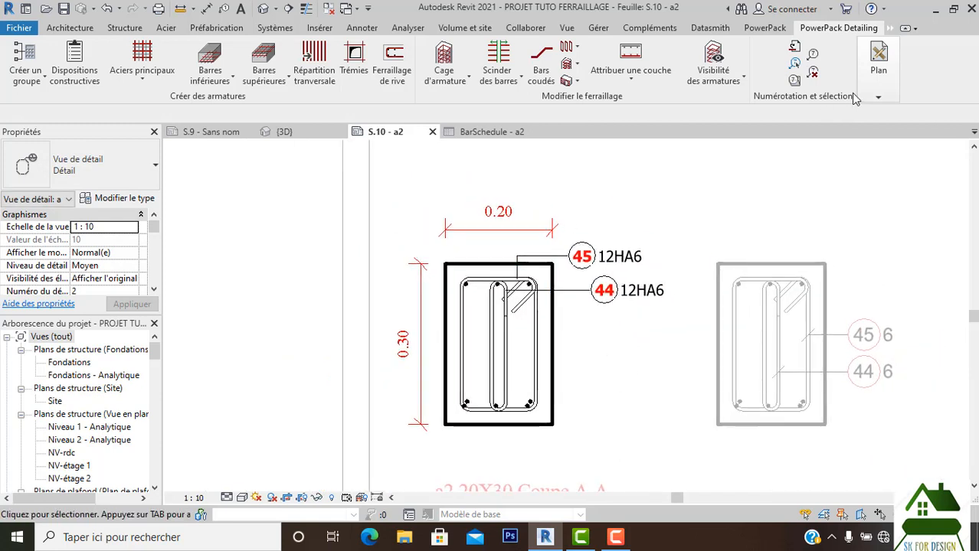
mouse_move(873, 77)
click(678, 142)
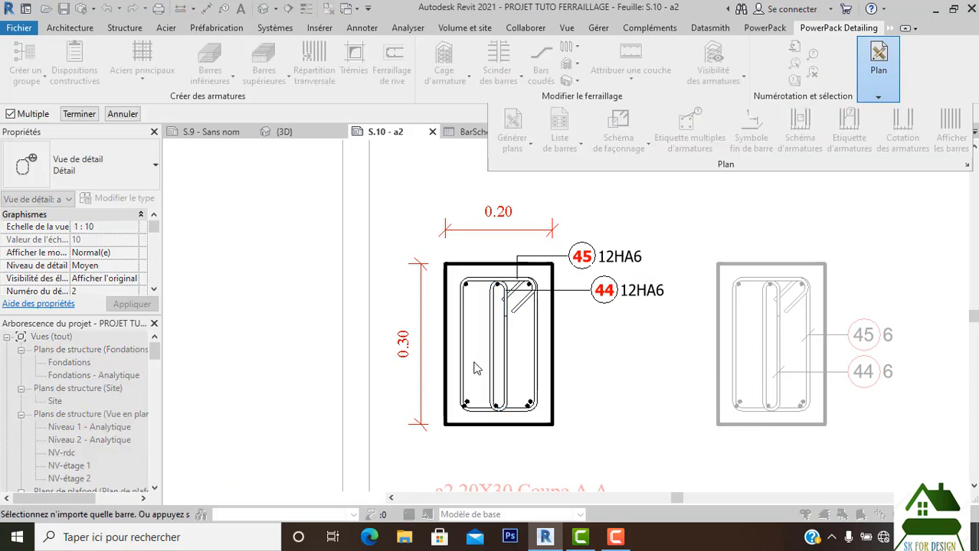
scroll(479, 368, up, 3)
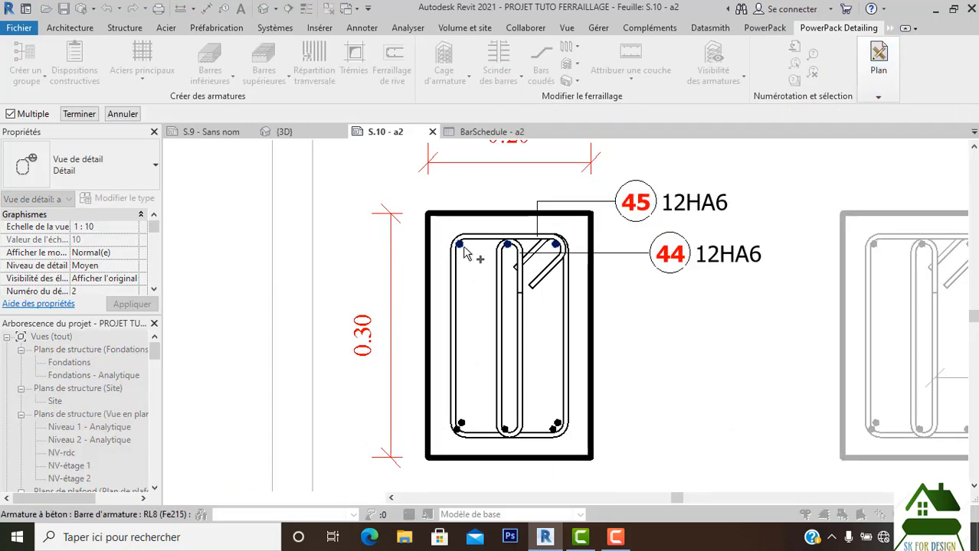
scroll(468, 297, down, 2)
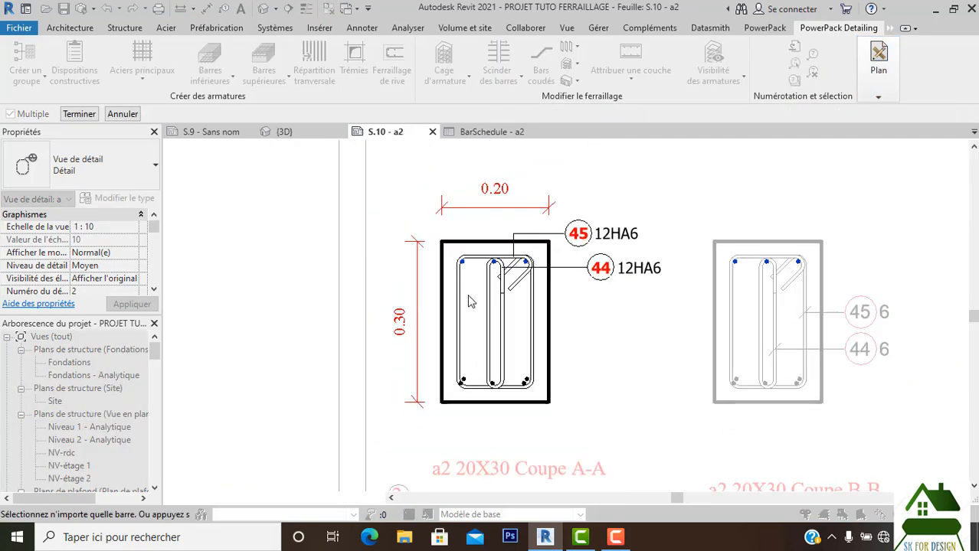
click(471, 301)
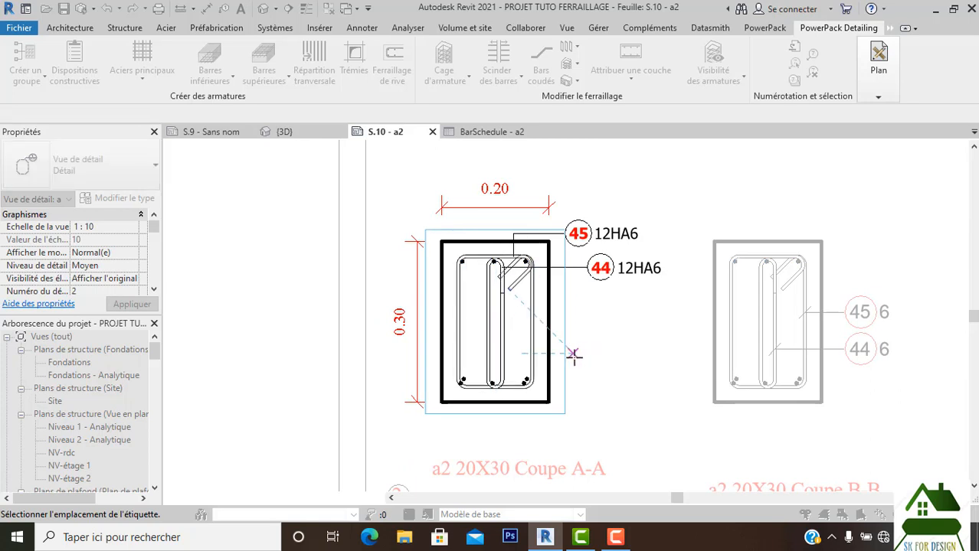
key(Escape)
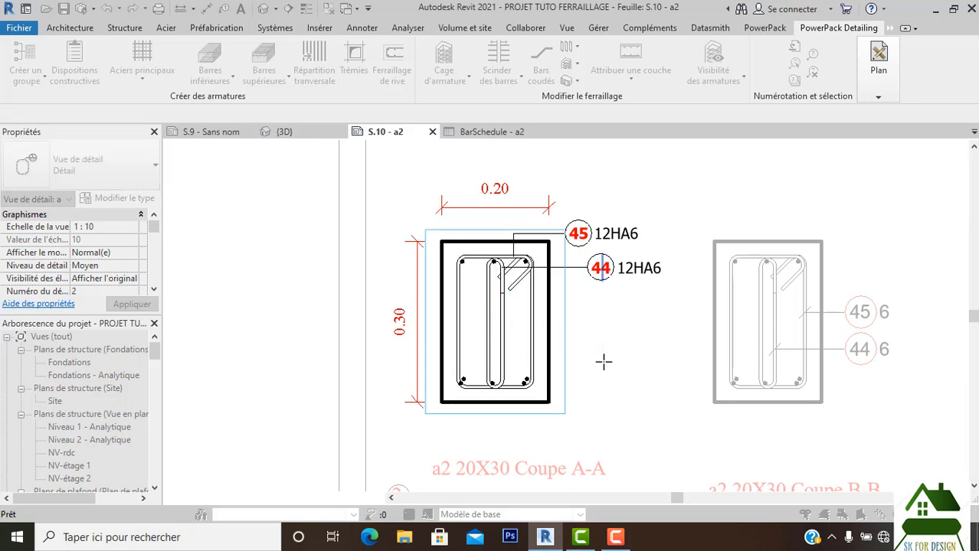
click(604, 362)
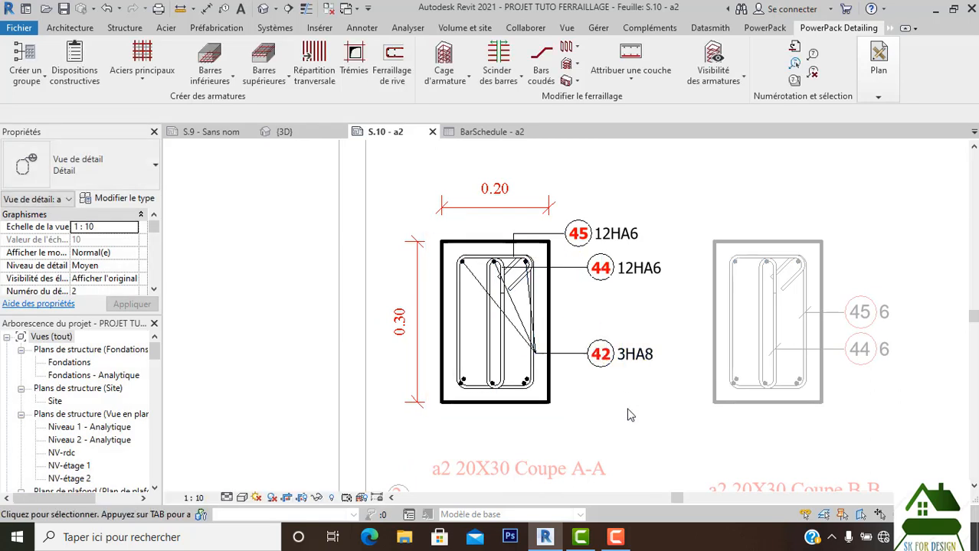
Step: Move the 42 3HA8 tag up so it sits above the two stirrup tags of Coupe A-A
click(625, 371)
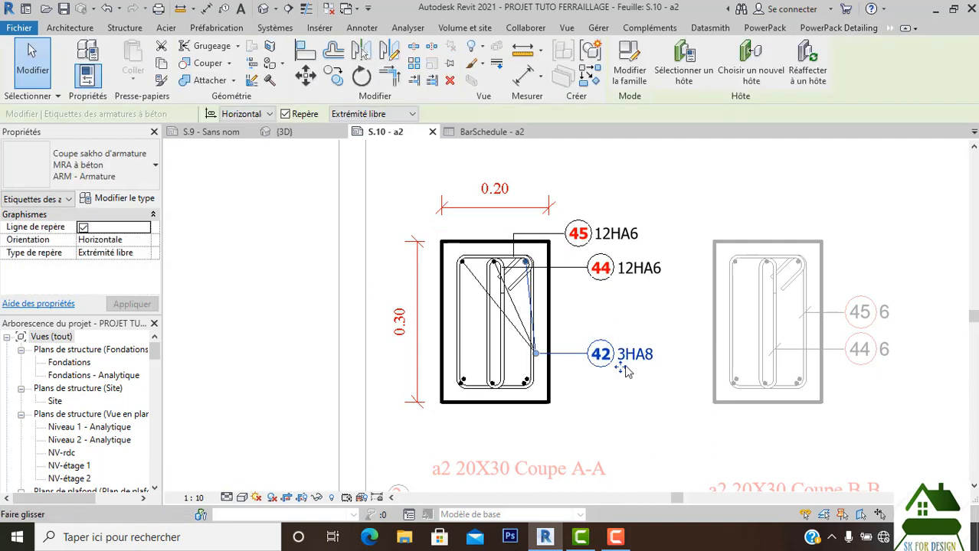
drag(610, 316, 649, 220)
click(623, 334)
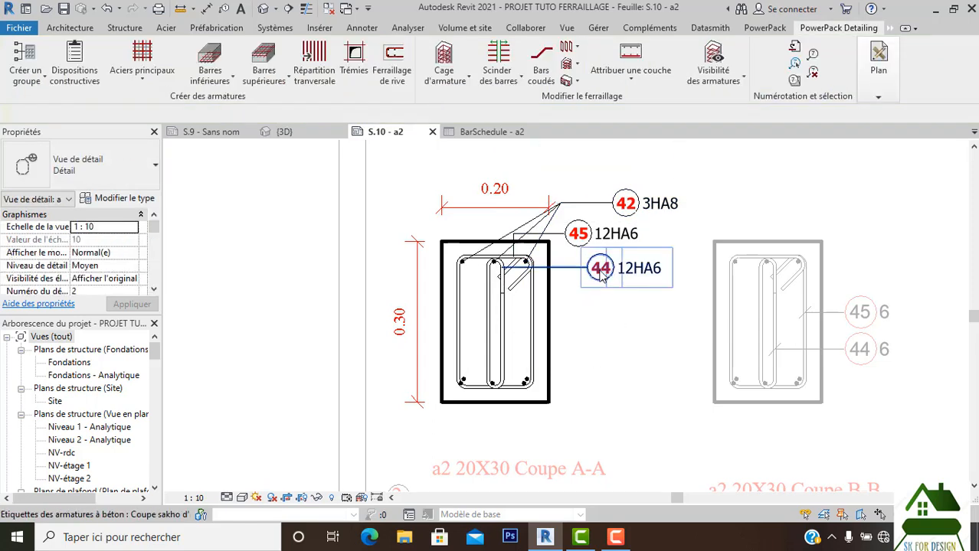
Step: Move stirrup tags 44 and 45 down beside the middle of the Coupe A-A section, keeping 45 above 44
click(600, 269)
scroll(600, 291, up, 1)
click(607, 335)
scroll(607, 335, down, 2)
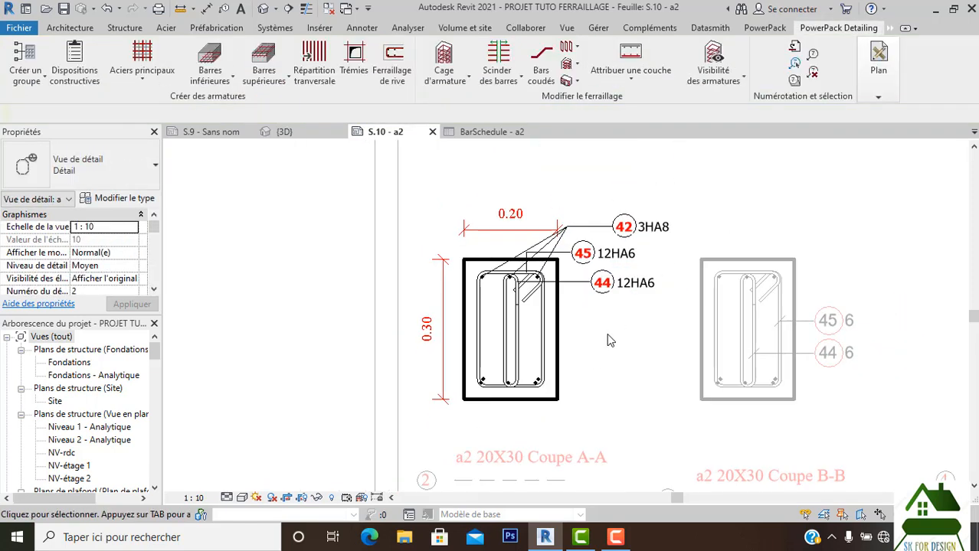
click(613, 285)
drag(622, 294, 625, 349)
click(596, 254)
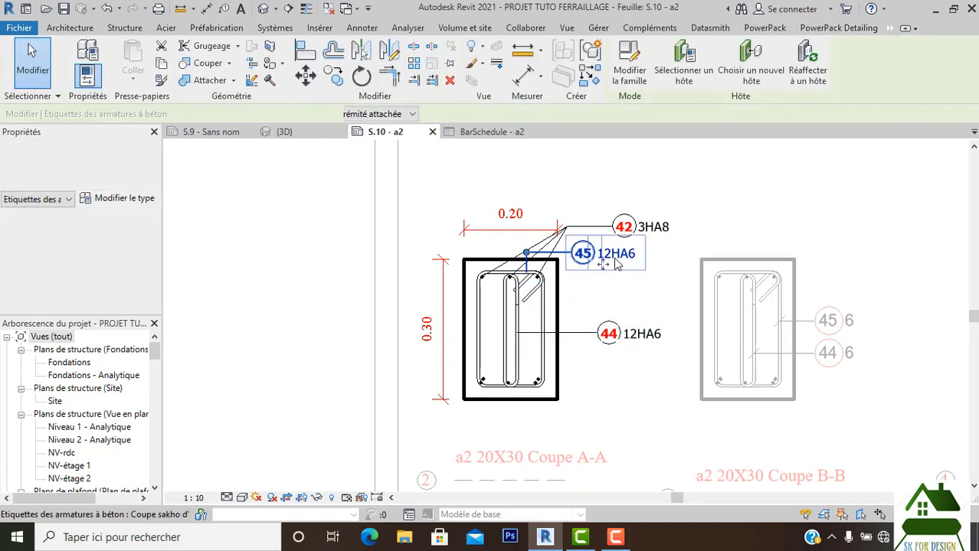
drag(607, 265, 616, 316)
click(622, 394)
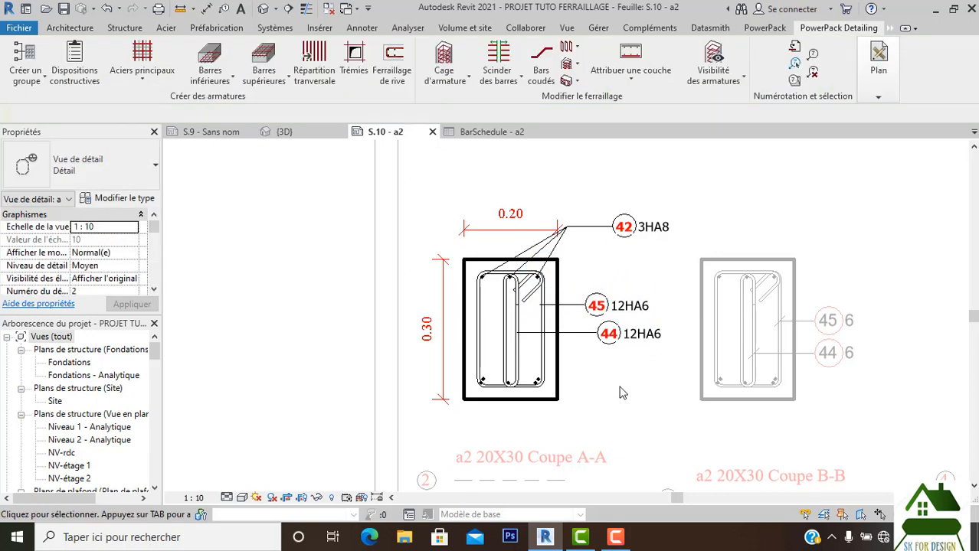
Step: Lower the 42 3HA8 tag to just beside the top edge of the Coupe A-A section, clear of the width dimension
scroll(619, 386, down, 1)
click(622, 256)
scroll(621, 257, up, 2)
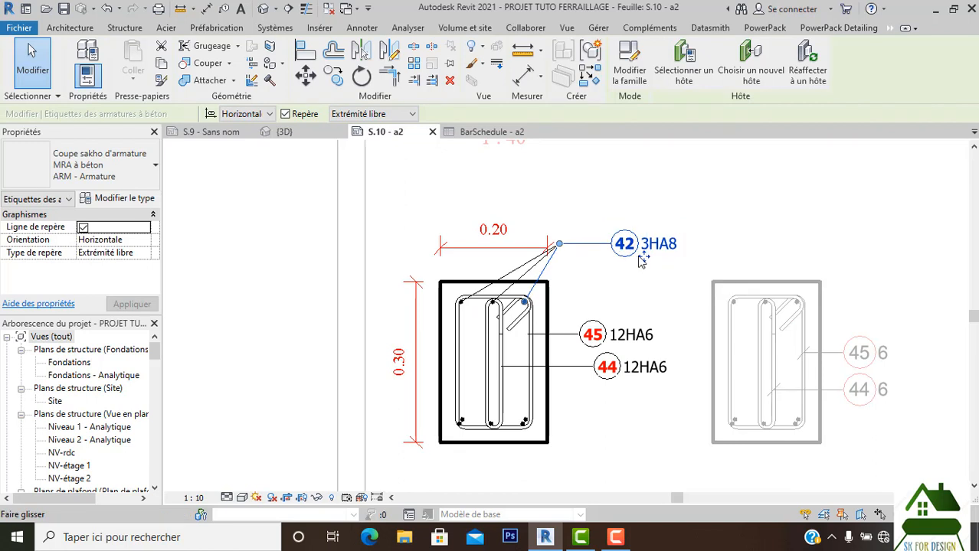
drag(642, 261, 647, 293)
click(627, 459)
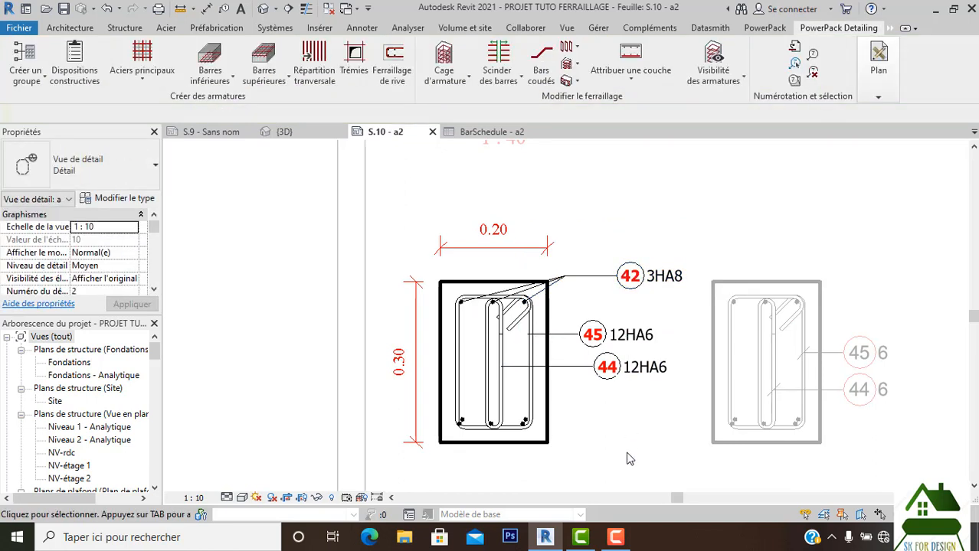
scroll(627, 399, down, 1)
scroll(396, 274, down, 2)
scroll(611, 314, up, 1)
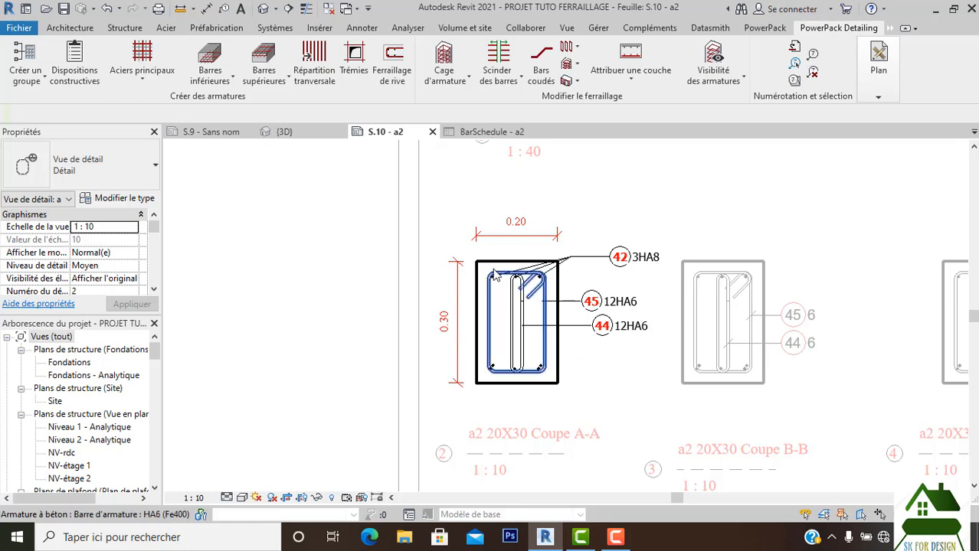
Step: Add multiple reinforcement tags to both sets of lower longitudinal bars in Coupe A-A, placed just below the section
mouse_move(873, 93)
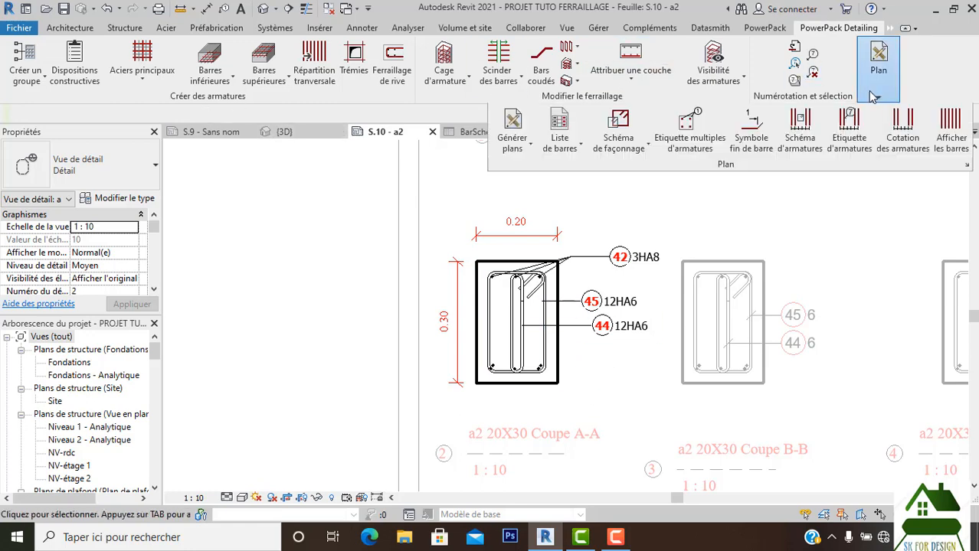
click(720, 138)
scroll(492, 350, up, 4)
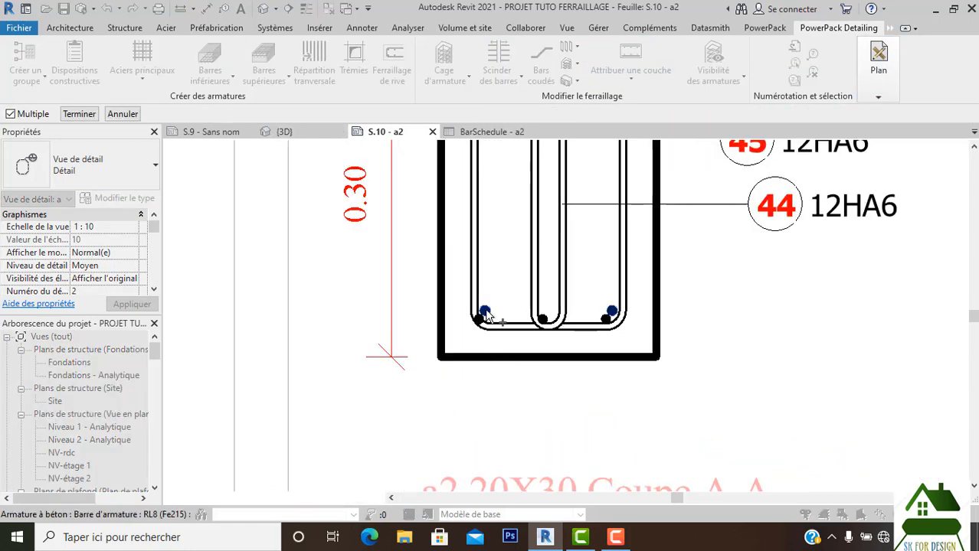
click(483, 319)
click(481, 320)
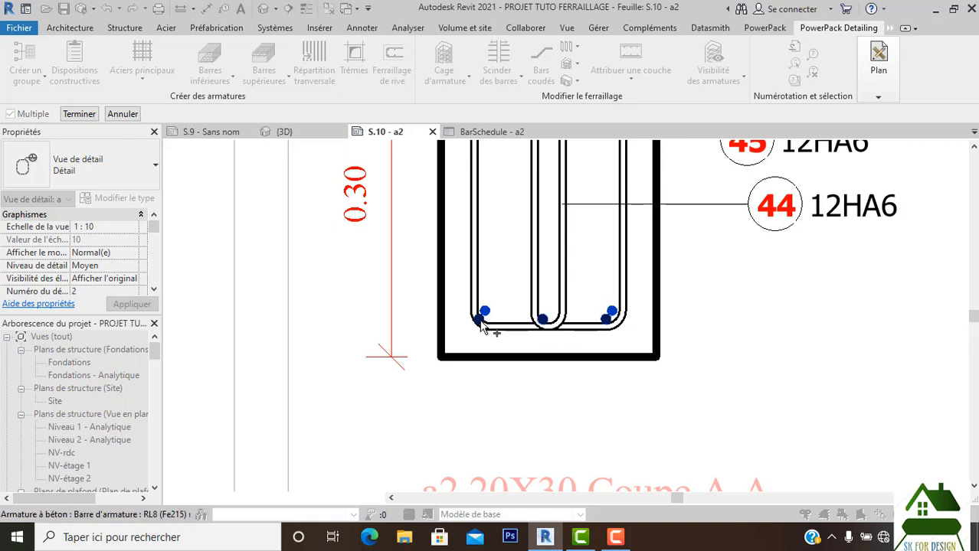
key(Return)
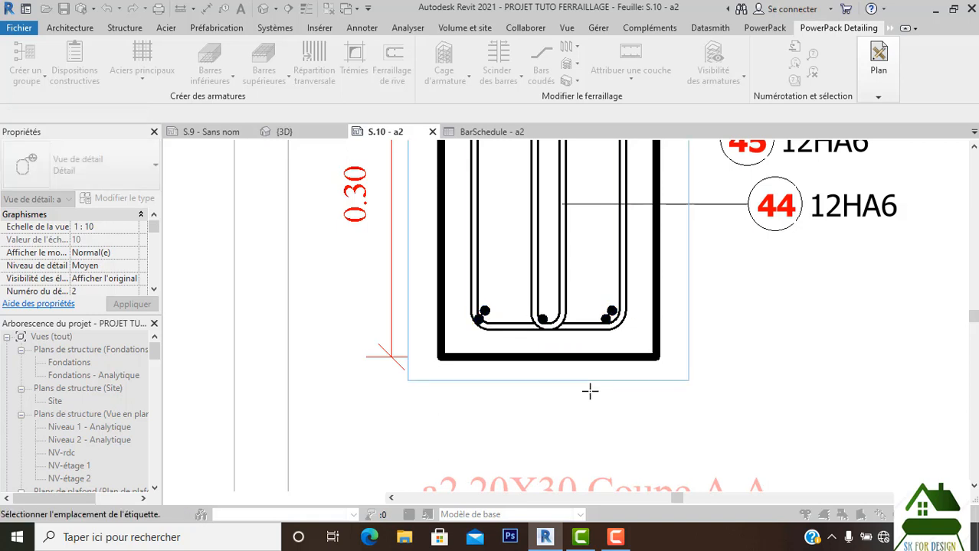
click(690, 396)
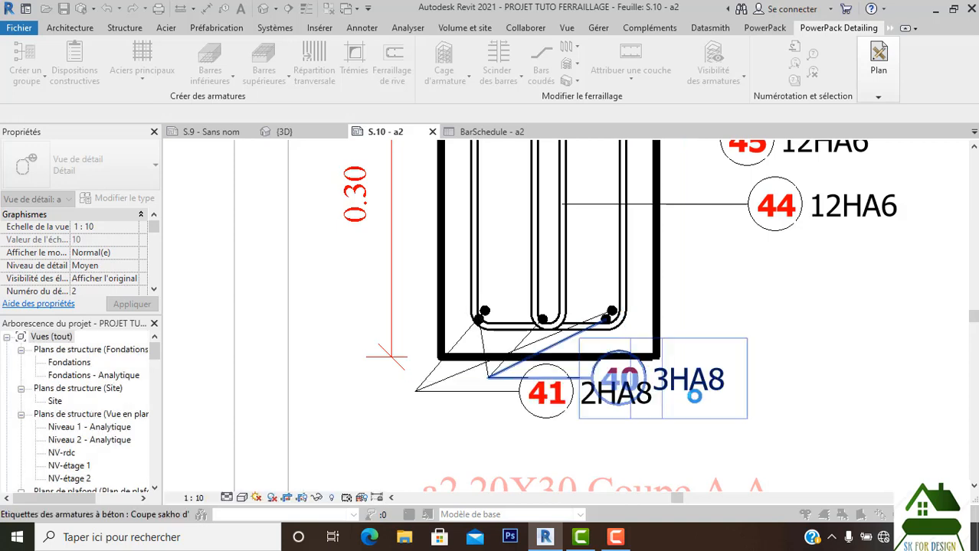
Step: Move the 40 3HA8 tag to the right of Coupe A-A under tag 44, and place the 41 2HA8 tag below it
click(714, 396)
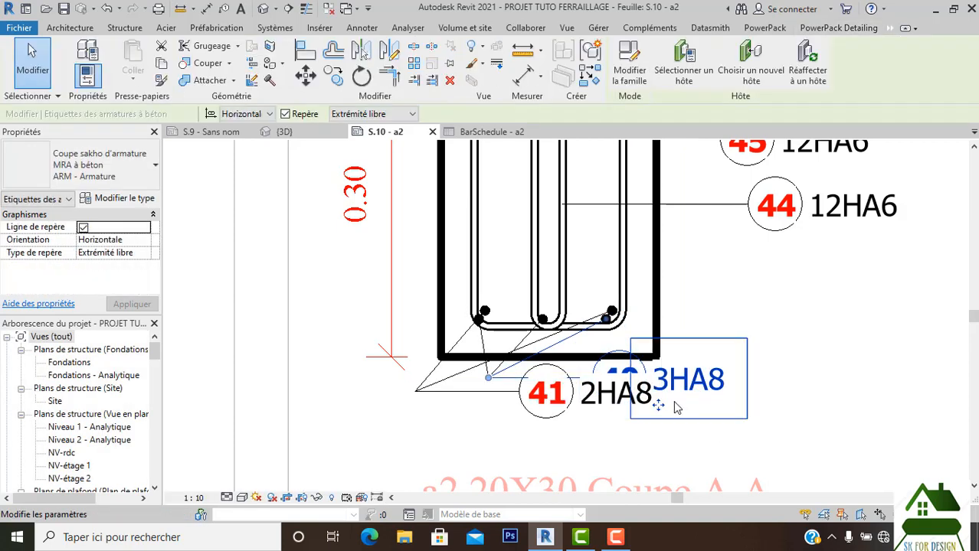
drag(689, 385, 786, 299)
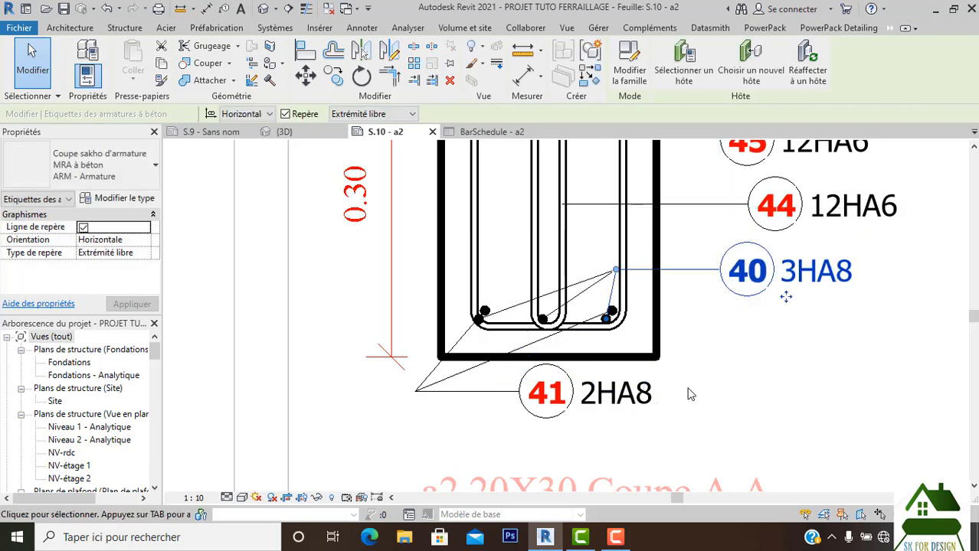
click(596, 399)
drag(584, 419, 760, 399)
click(670, 439)
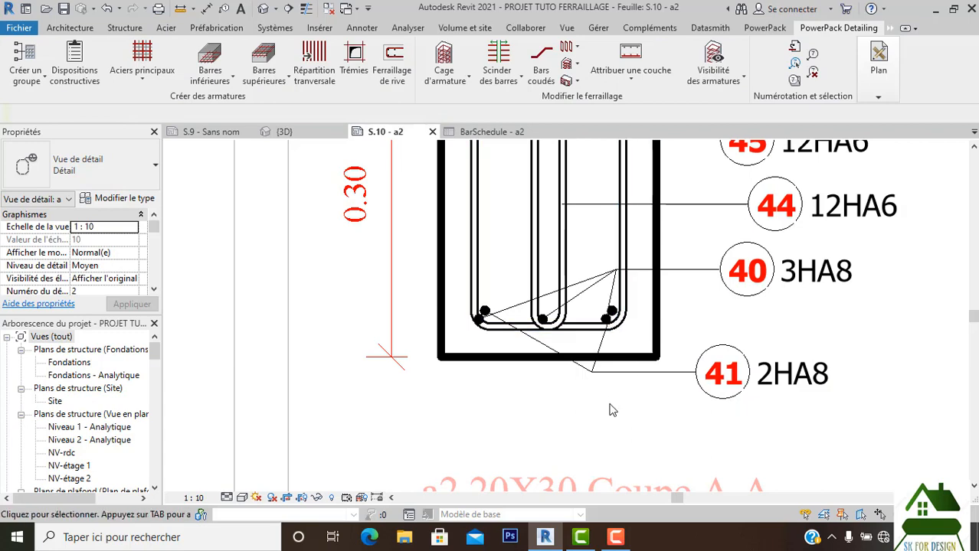
Step: Nudge the two second-layer lower bars (41) of Coupe A-A slightly upward, away from the bottom bar row
scroll(626, 351, up, 2)
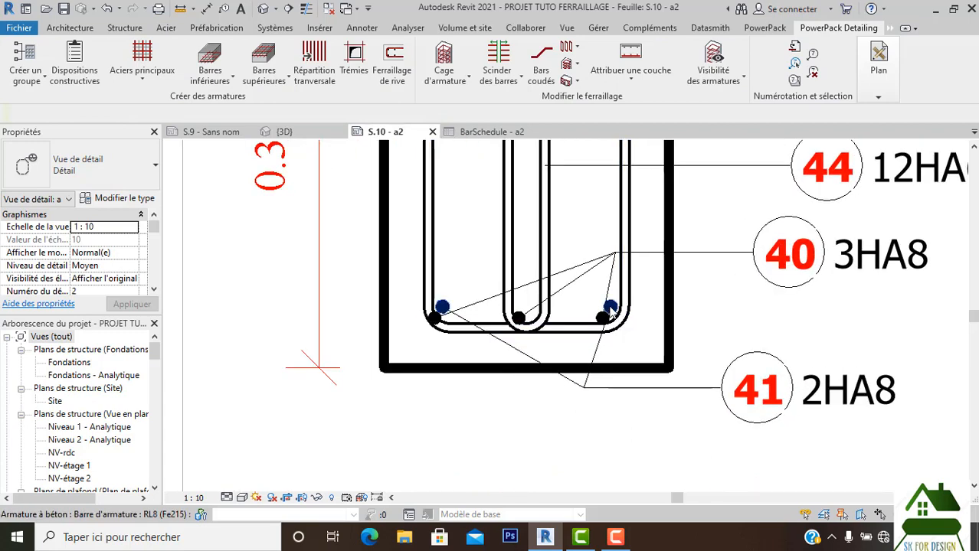
click(610, 309)
scroll(610, 308, up, 2)
mouse_move(611, 313)
mouse_down()
mouse_move(591, 284)
mouse_move(603, 284)
mouse_move(611, 308)
mouse_up()
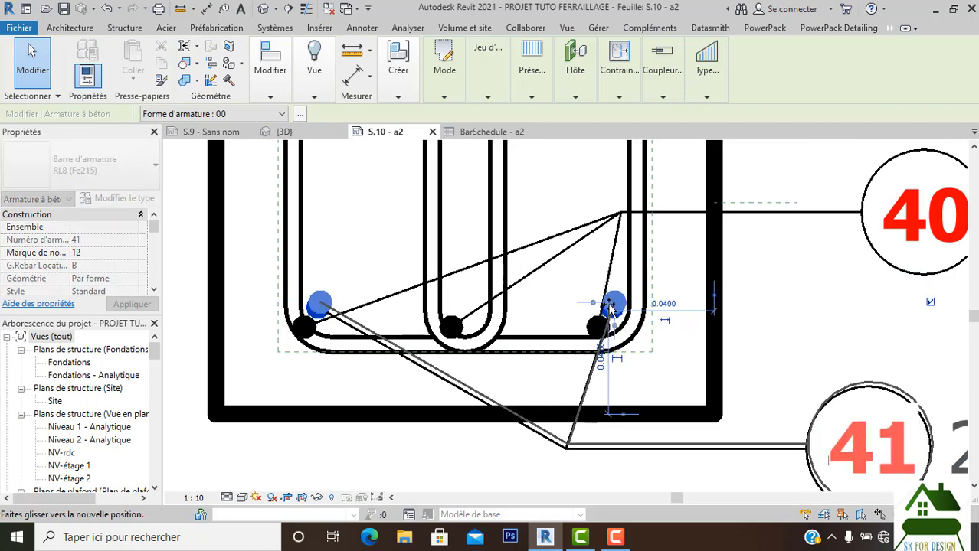
click(766, 346)
scroll(767, 346, down, 2)
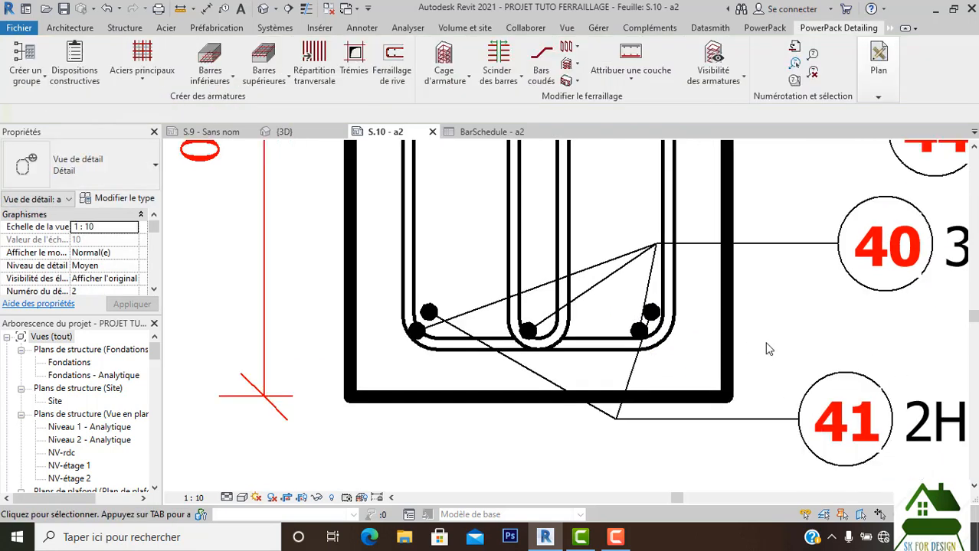
scroll(637, 442, down, 3)
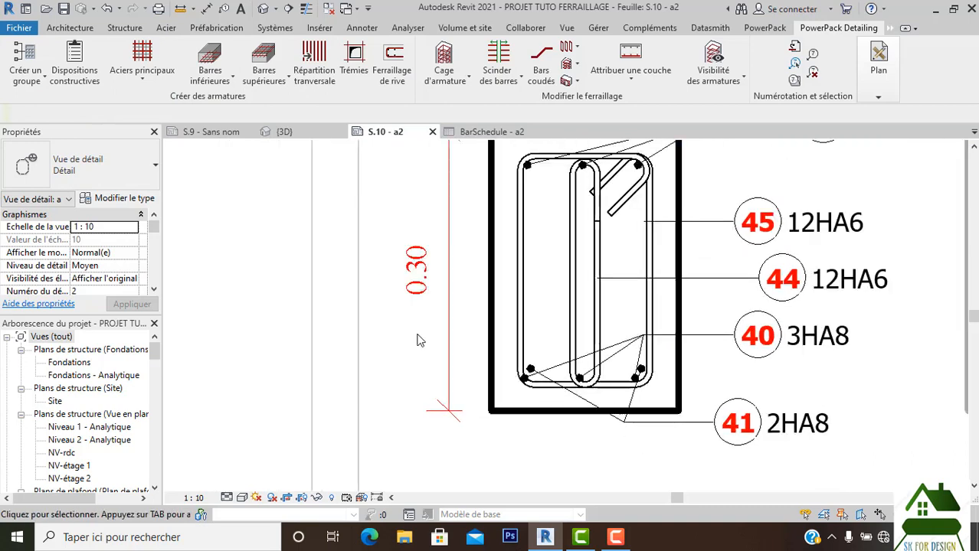
Step: Move the 41 2HA8 tag to the left side of Coupe A-A, level with the lower bars, with its leader pointing right
scroll(582, 392, down, 2)
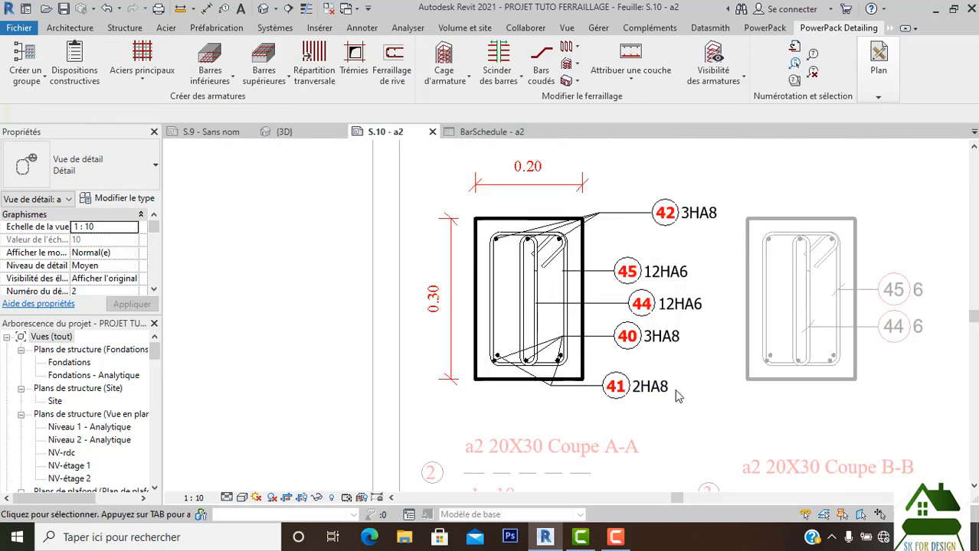
click(647, 387)
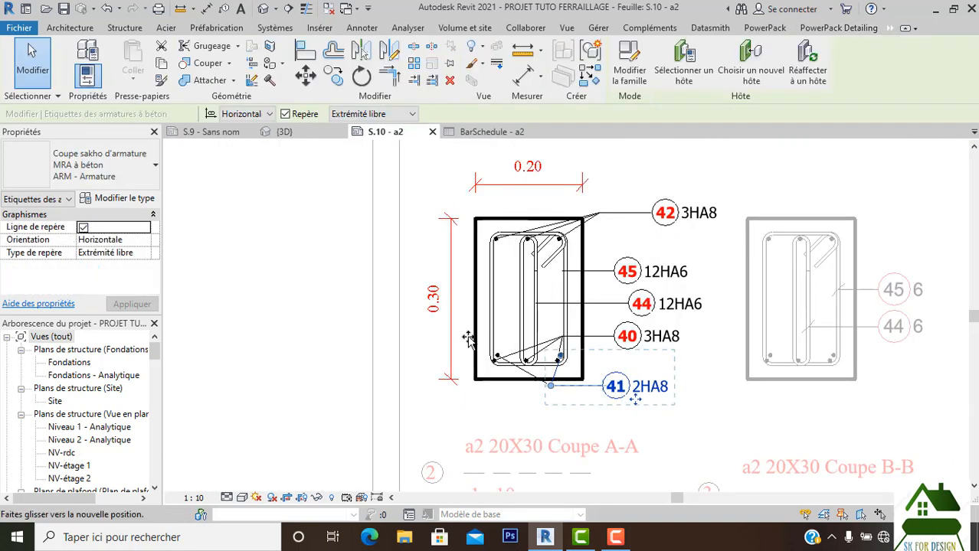
drag(468, 339, 443, 346)
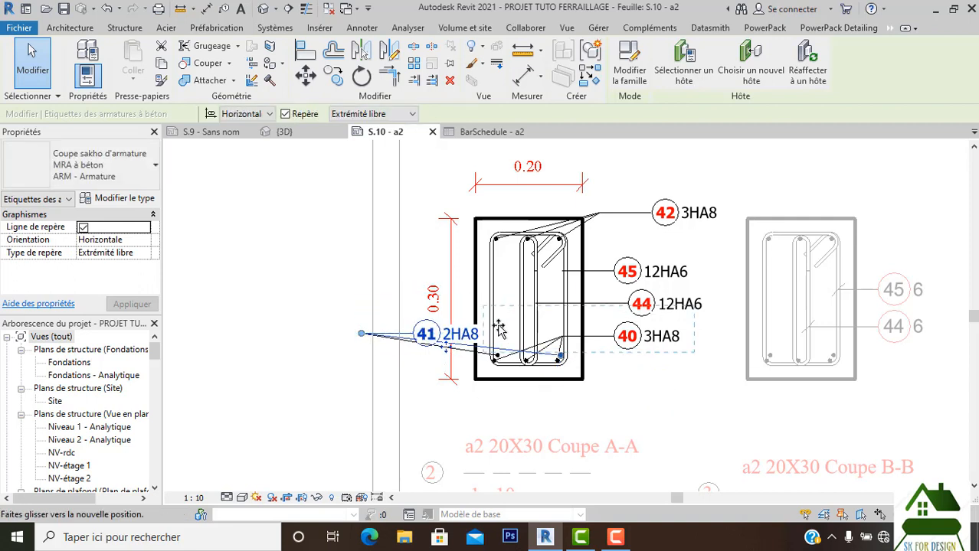
click(567, 411)
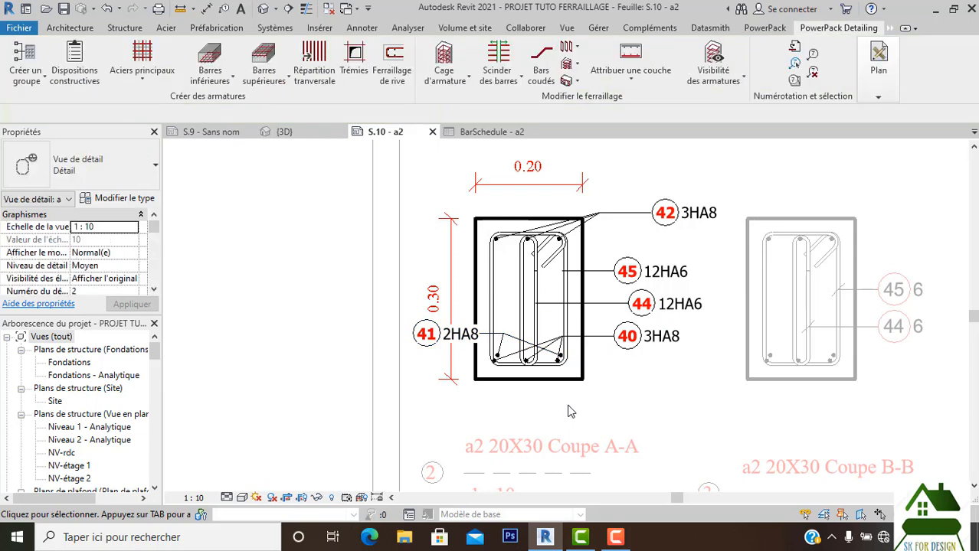
scroll(437, 337, up, 1)
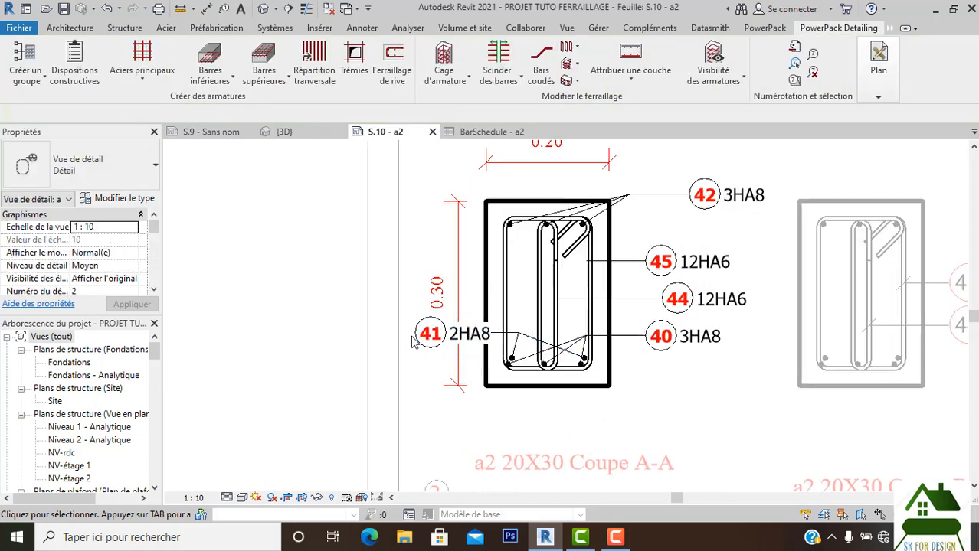
click(450, 339)
scroll(450, 341, up, 2)
drag(448, 348, 488, 423)
click(488, 424)
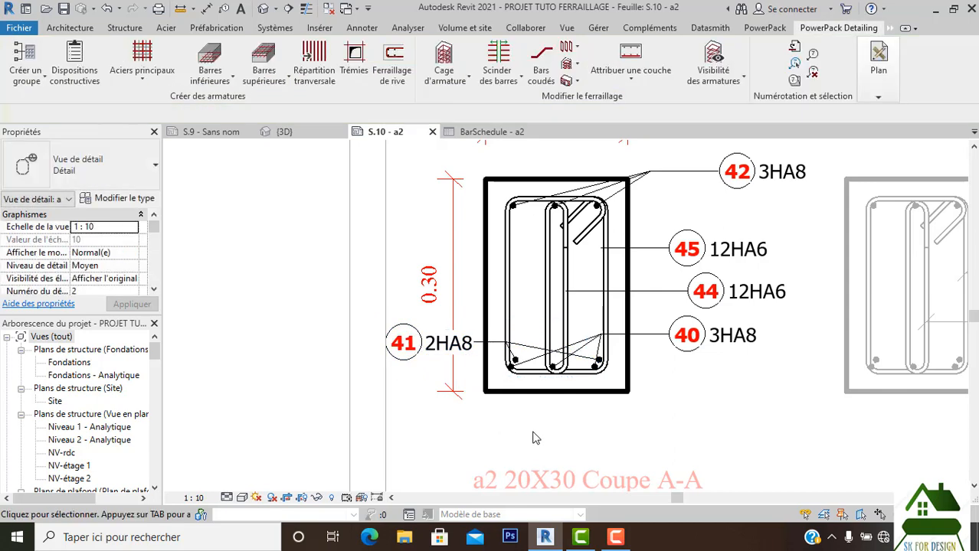
Step: Deactivate the Coupe A-A view on the sheet
scroll(542, 432, down, 2)
middle_drag(690, 433, 674, 419)
right_click(664, 414)
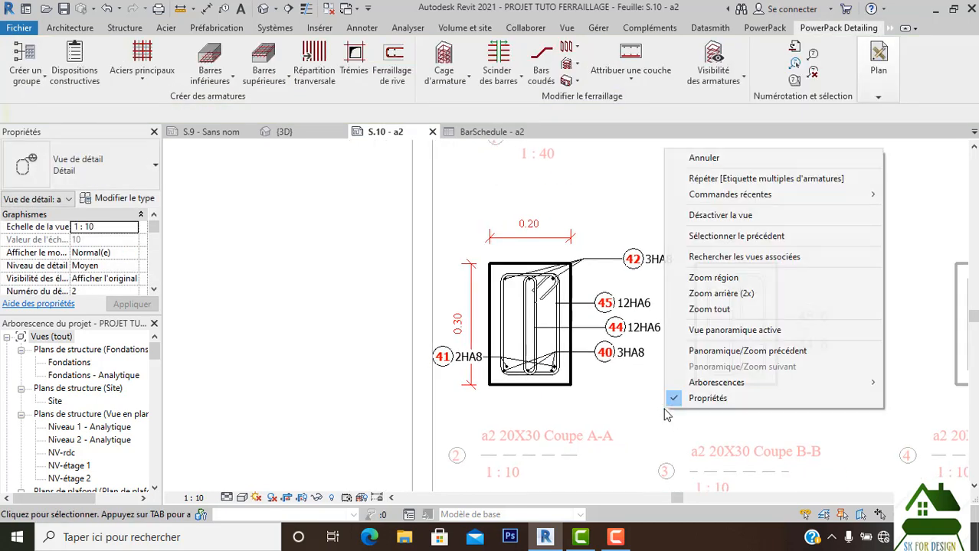
click(720, 216)
scroll(657, 392, down, 2)
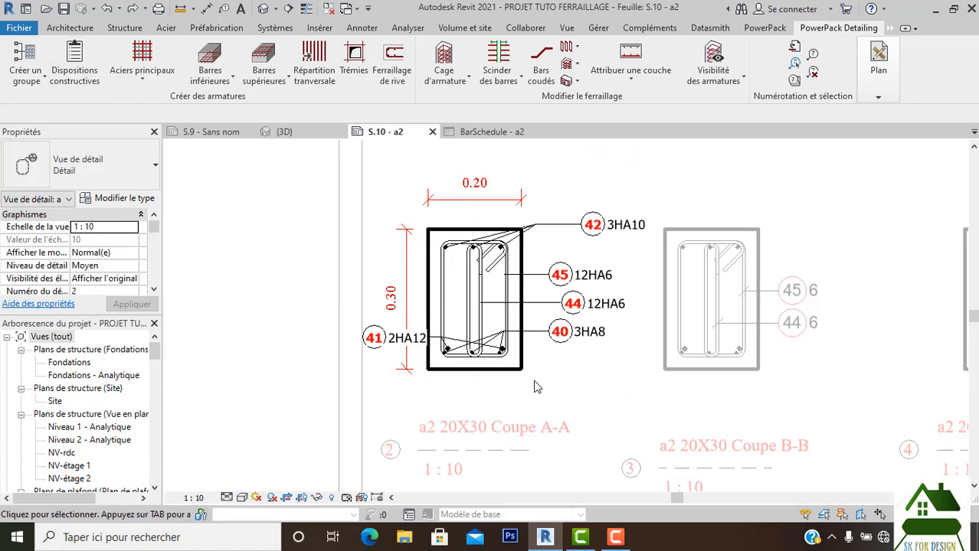
Step: Duplicate the 20X30 type of the beam cut in Coupe A-A as a new type named 20X30 2
scroll(525, 376, up, 2)
click(523, 372)
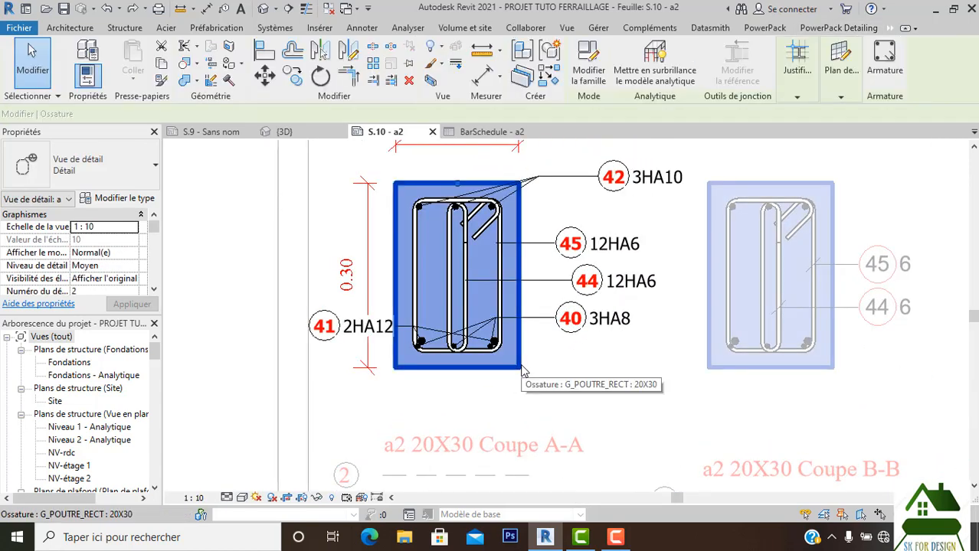
click(88, 51)
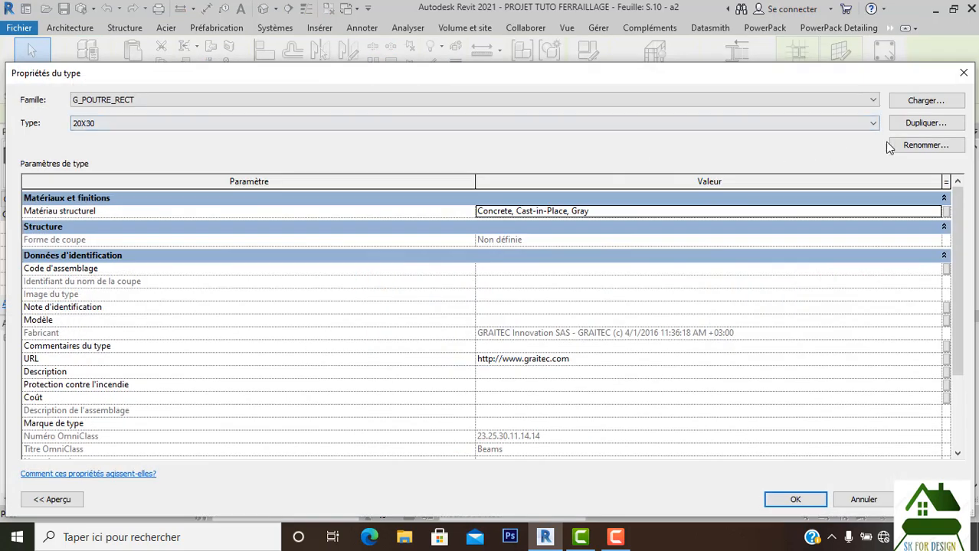
click(923, 124)
click(494, 325)
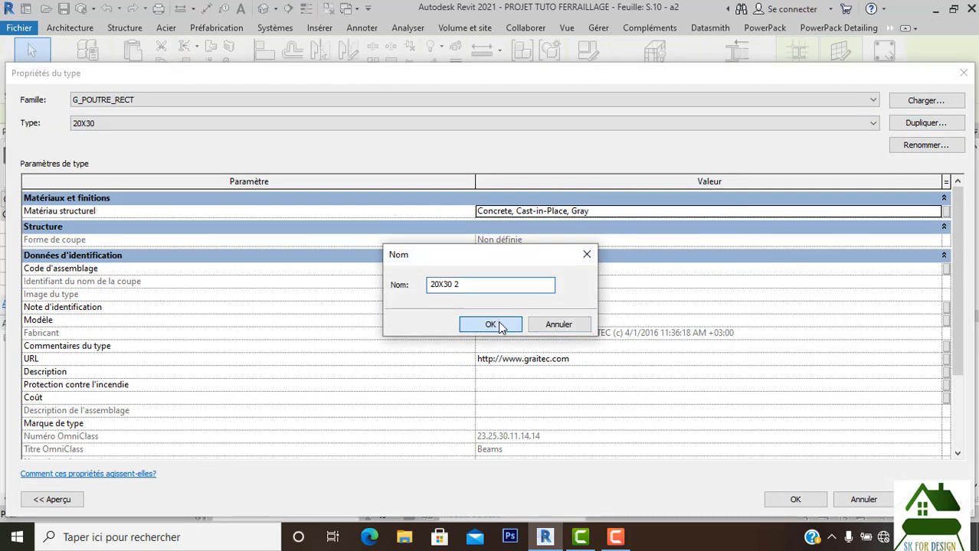
Step: Set the new beam type's height h to 40 and width b to 0.3, and apply the type changes
scroll(550, 402, down, 3)
click(528, 435)
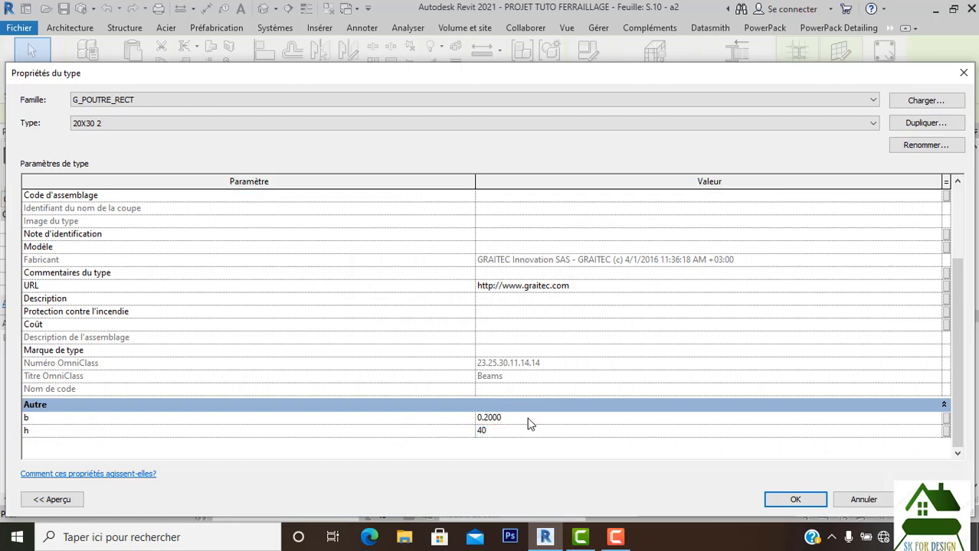
click(527, 417)
text(0.3)
click(797, 499)
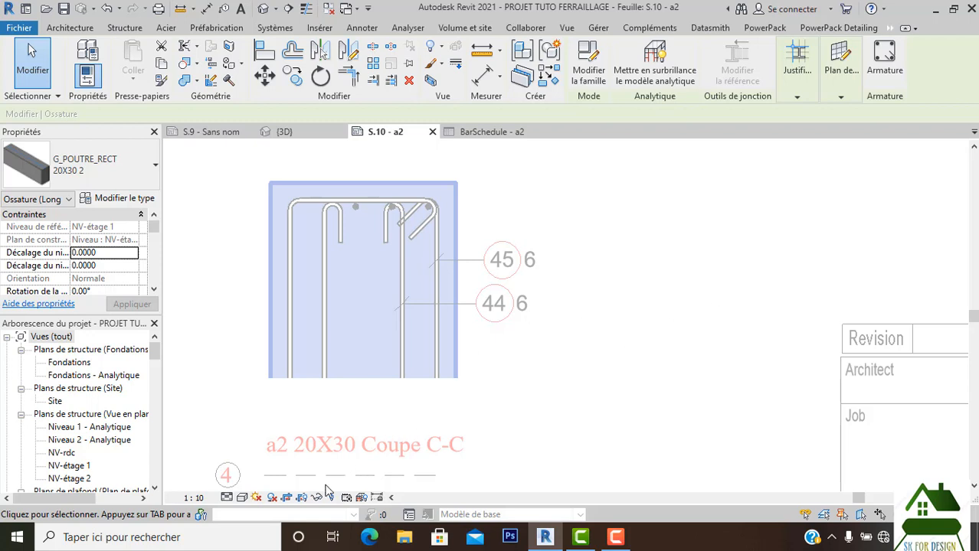
Step: Extend the crop region of the Coupe A-A view downward past the view title
click(317, 456)
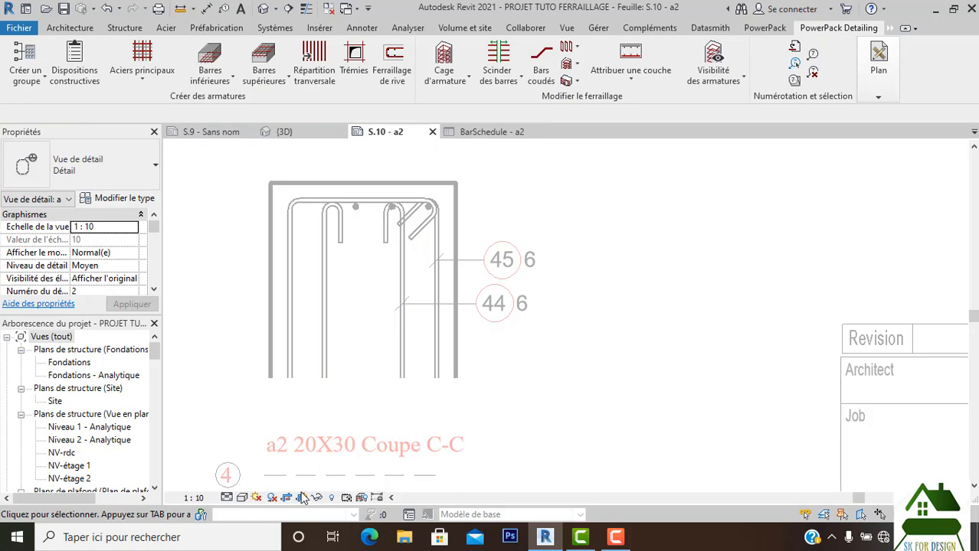
scroll(574, 346, down, 1)
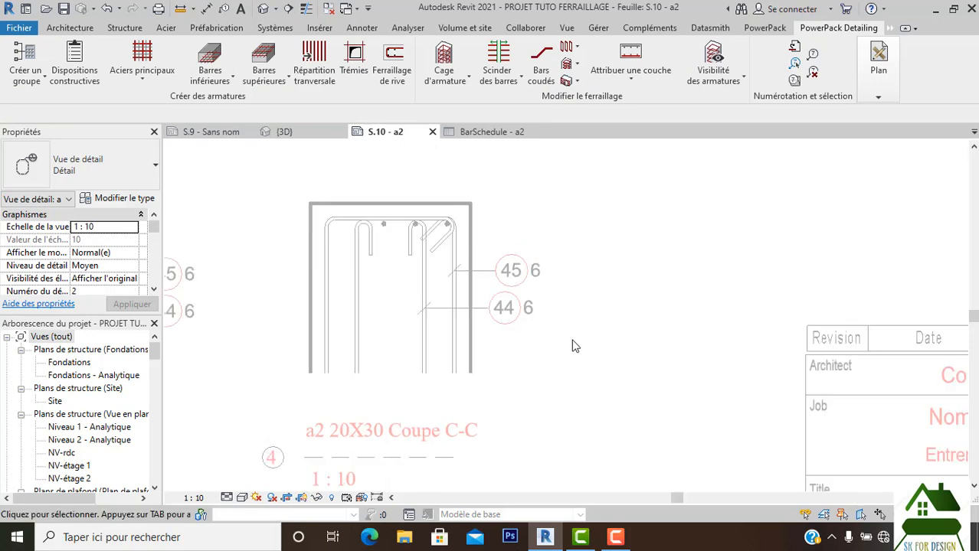
scroll(573, 342, down, 3)
middle_drag(575, 344, 769, 297)
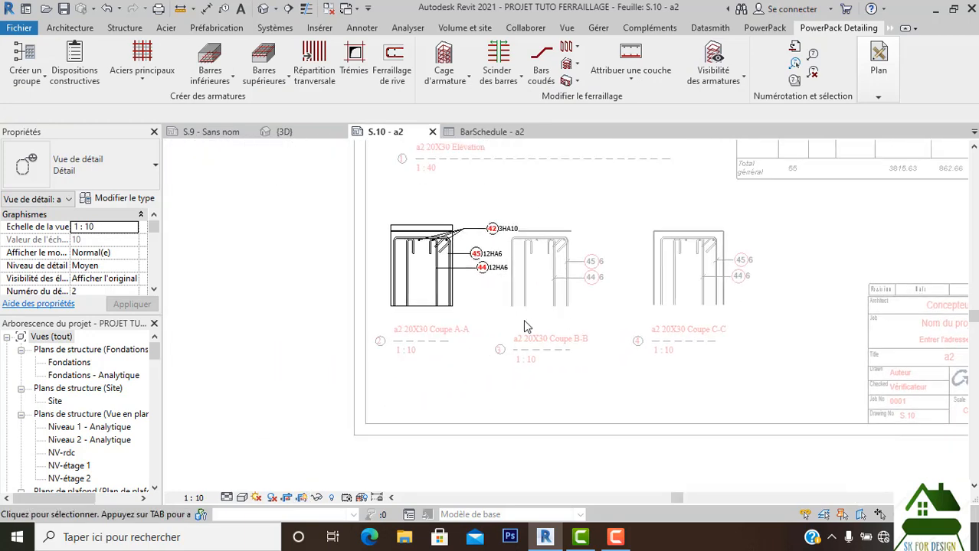
click(427, 314)
scroll(425, 307, up, 2)
drag(426, 301, 429, 371)
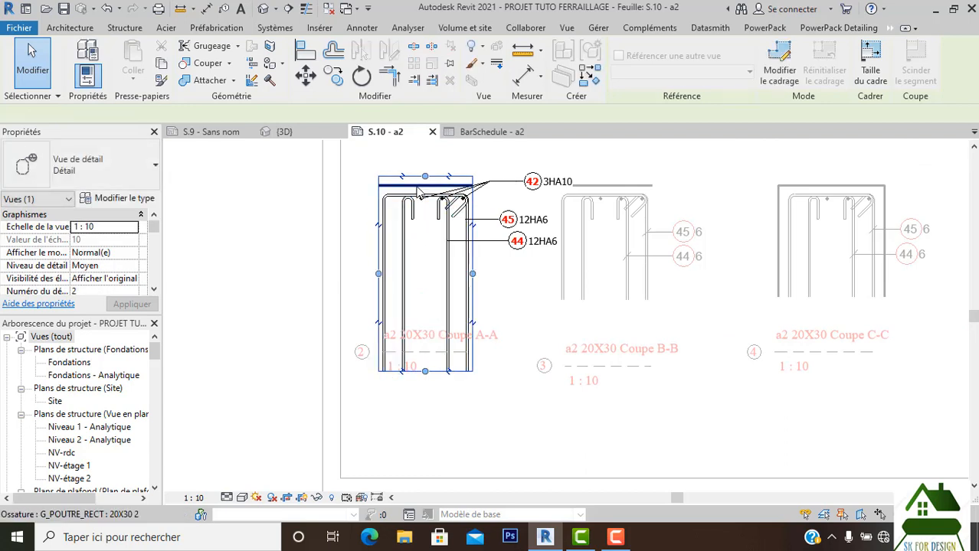
Step: Set the height h of the 20X30 2 beam type to 0.40 and apply it
click(419, 192)
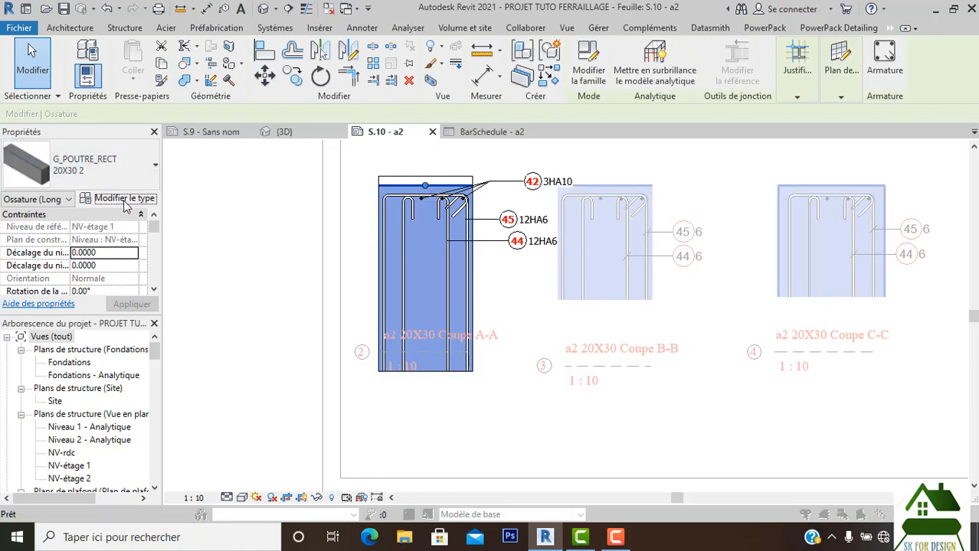
click(125, 200)
scroll(565, 390, down, 2)
click(543, 437)
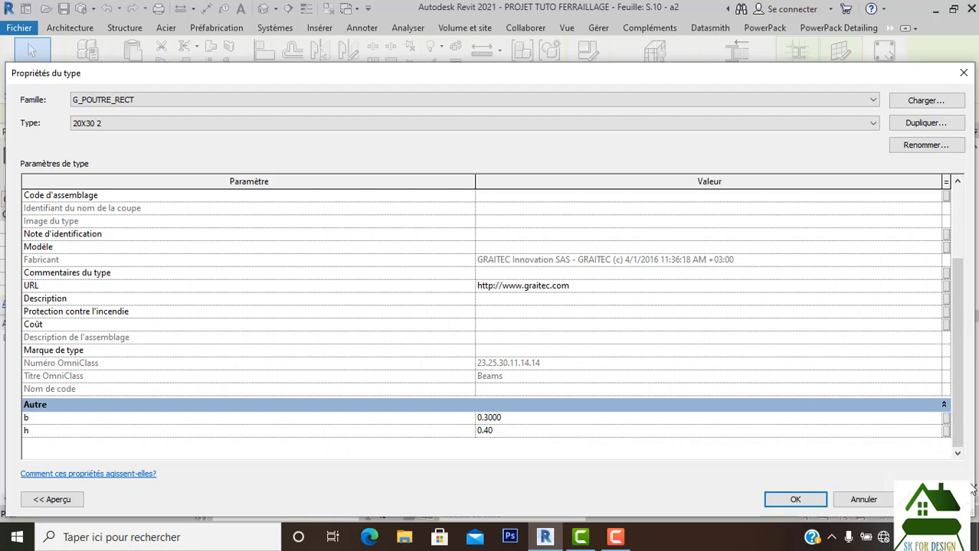
click(797, 501)
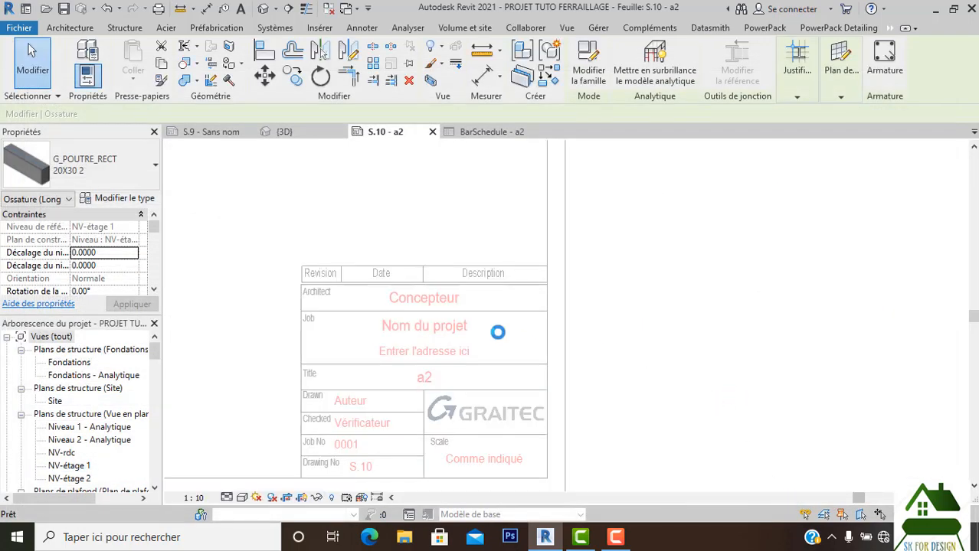
Step: Increase the bar spacing of the 3HA10 top reinforcement set in Coupe A-A so the bars spread across the widened beam
scroll(497, 333, down, 8)
scroll(381, 328, up, 6)
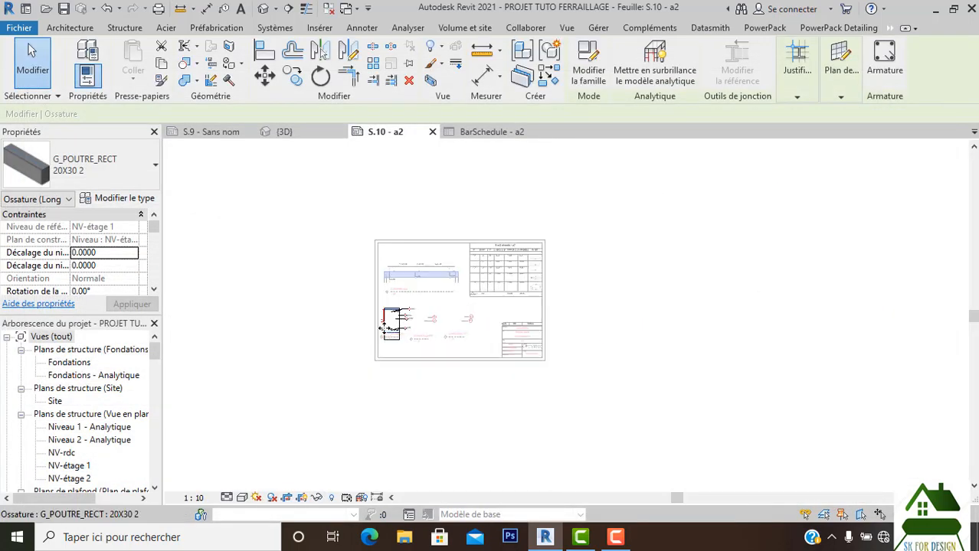
click(284, 289)
scroll(392, 317, up, 4)
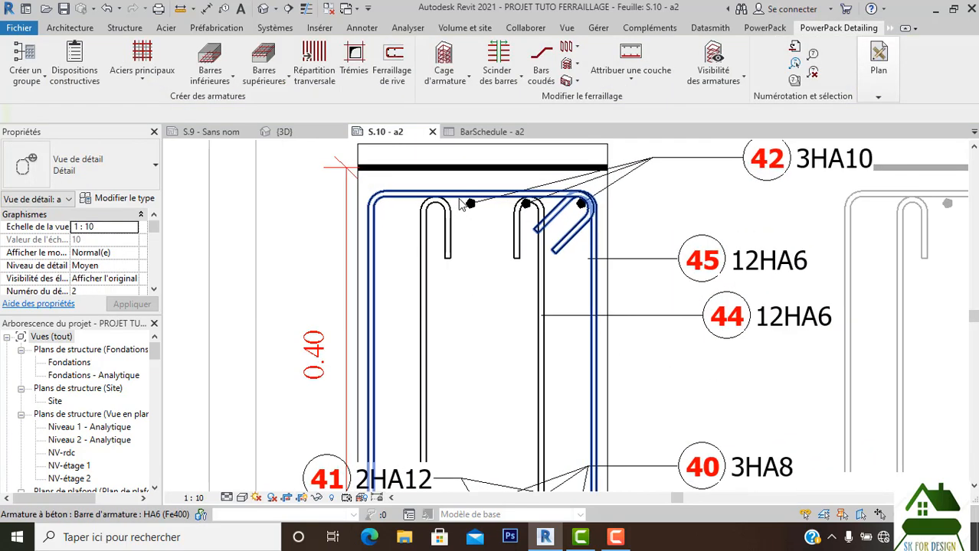
scroll(464, 204, up, 2)
scroll(582, 205, up, 2)
key(Tab)
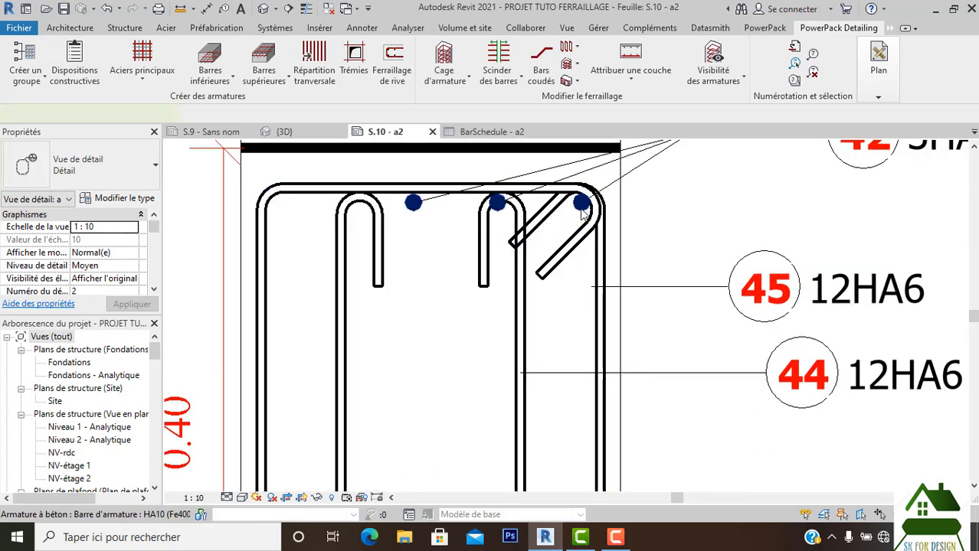
click(581, 207)
scroll(581, 207, down, 2)
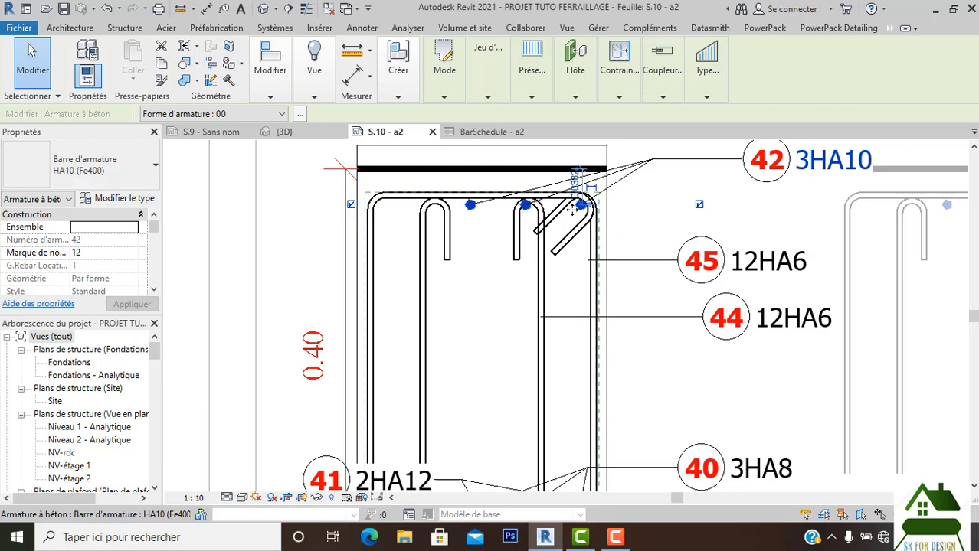
scroll(560, 208, down, 1)
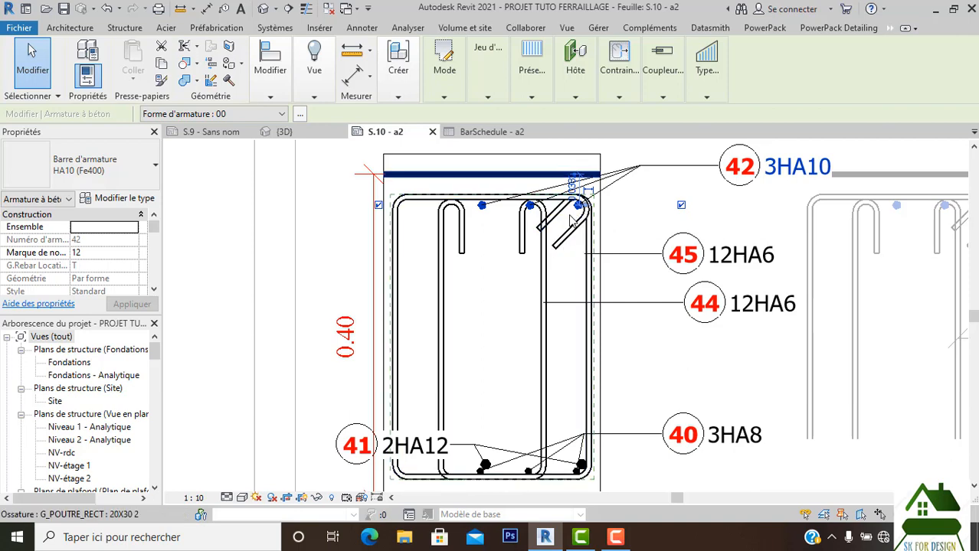
scroll(576, 211, down, 3)
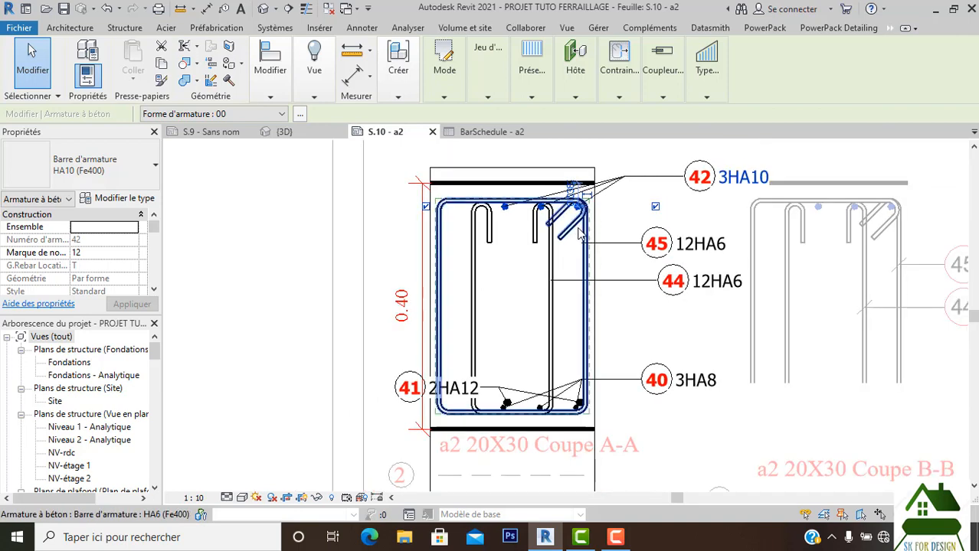
scroll(582, 207, up, 1)
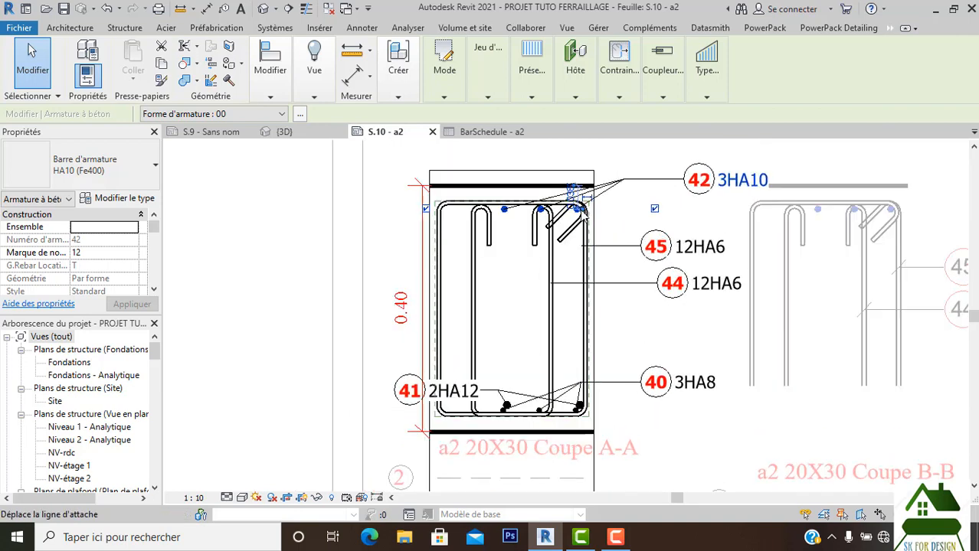
click(487, 92)
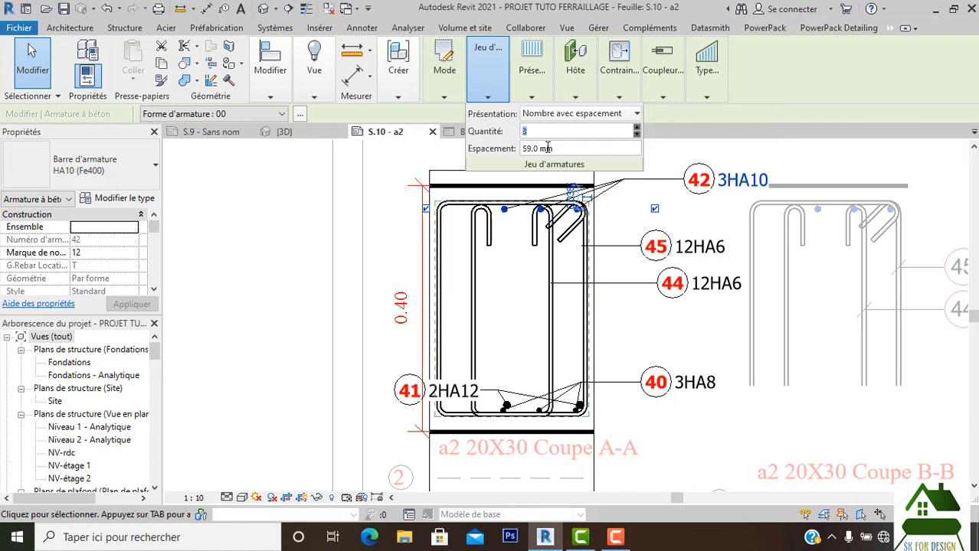
click(548, 147)
key(Return)
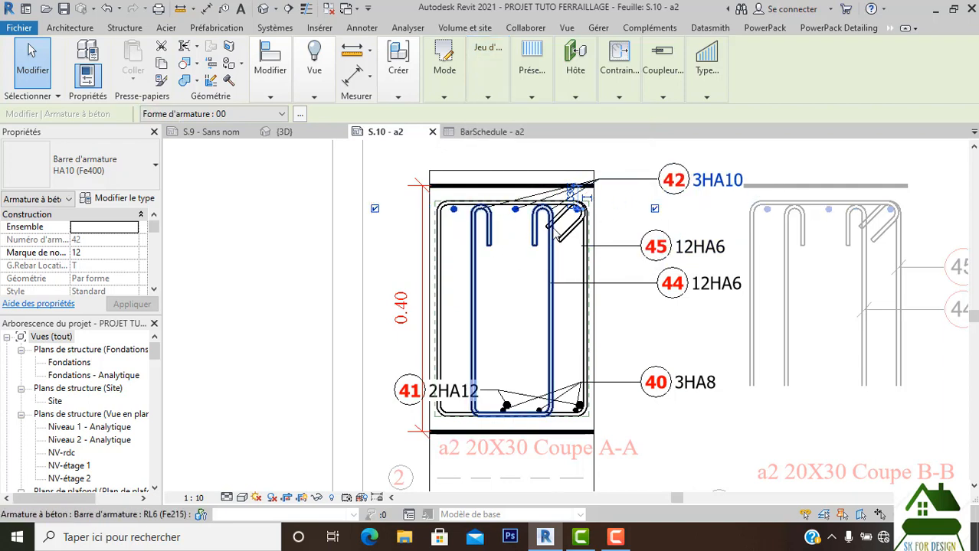
Step: Move the left leg of the inner stirrup in Coupe A-A inward to the middle top bar
scroll(553, 234, down, 3)
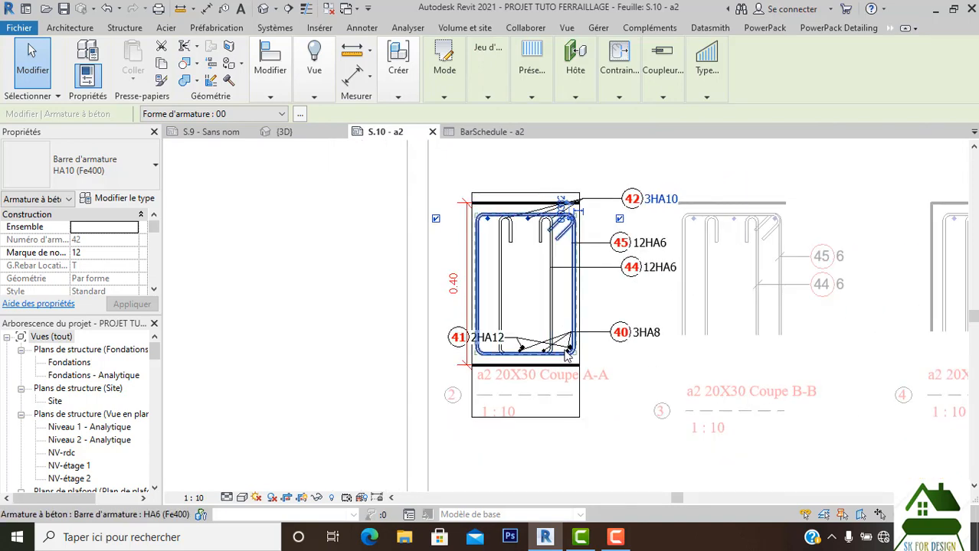
click(502, 277)
scroll(505, 290, up, 2)
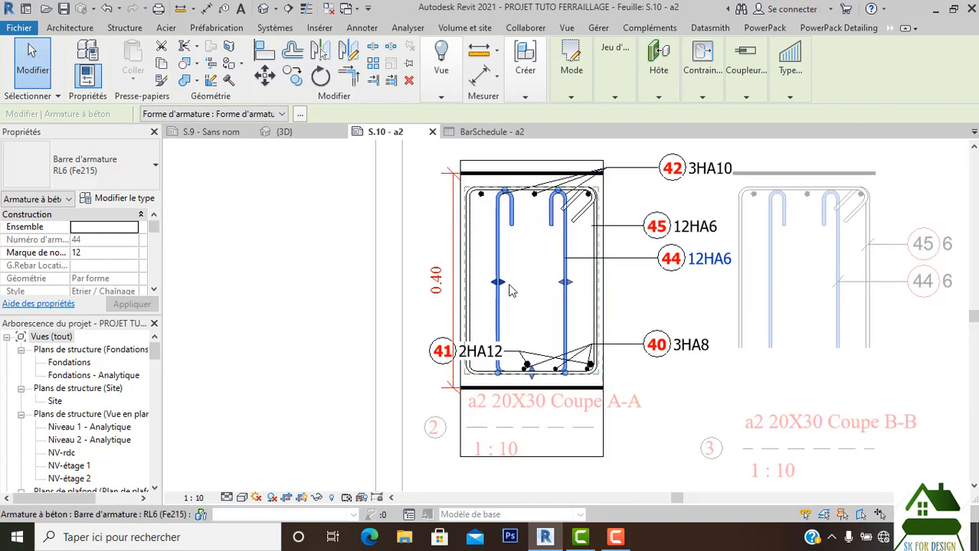
mouse_move(527, 287)
mouse_down()
mouse_move(540, 285)
mouse_move(525, 273)
mouse_up()
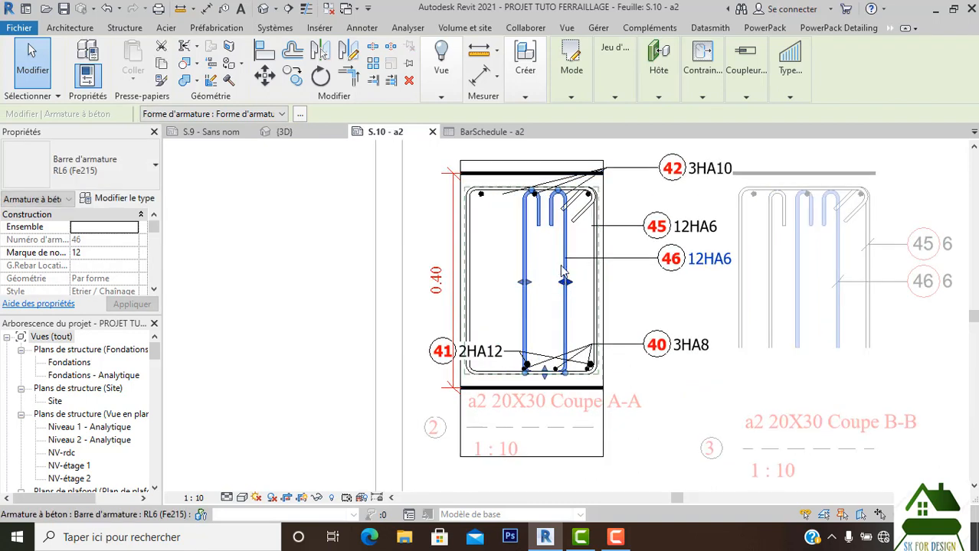
Step: Try to narrow the inner stirrup by moving its right leg inward in the rebar sketch
mouse_move(561, 87)
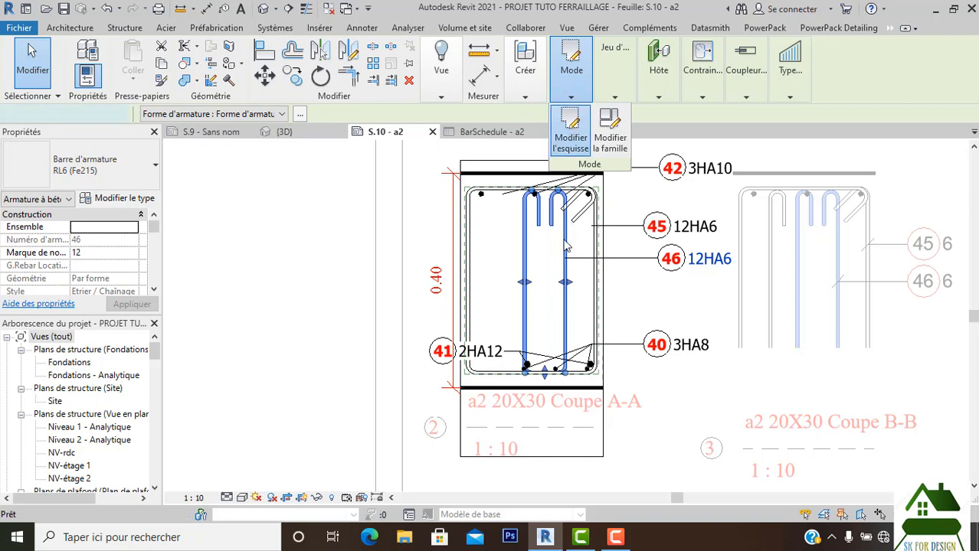
click(571, 126)
scroll(558, 274, up, 1)
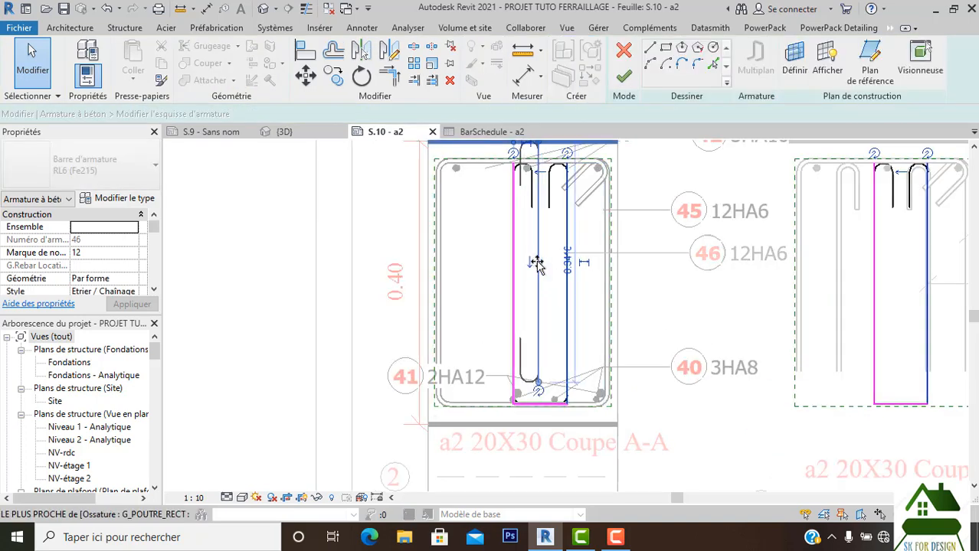
click(534, 266)
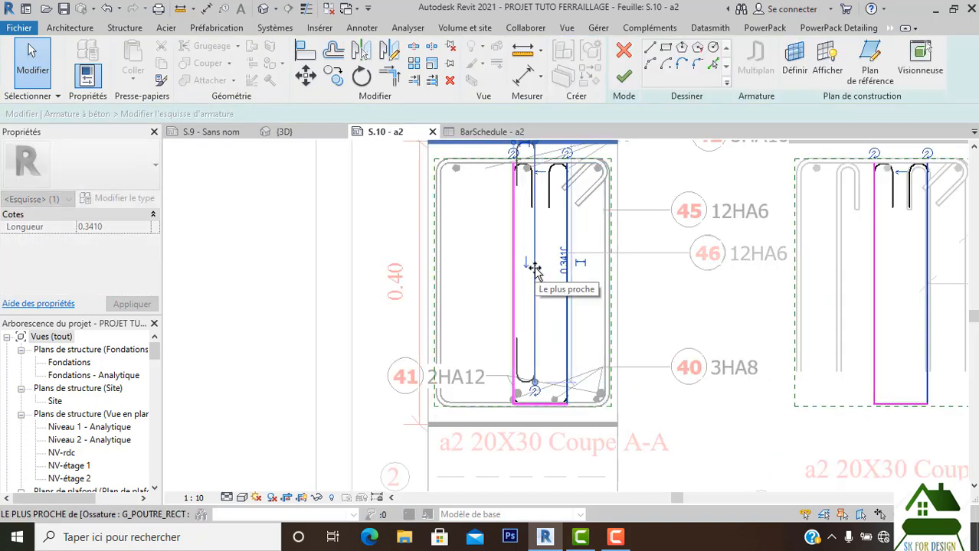
drag(535, 268, 534, 269)
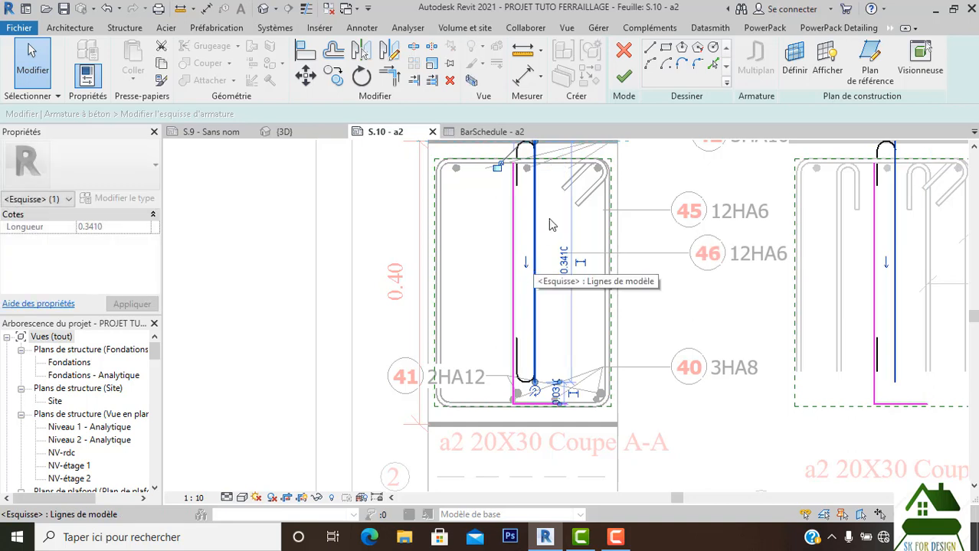
click(622, 77)
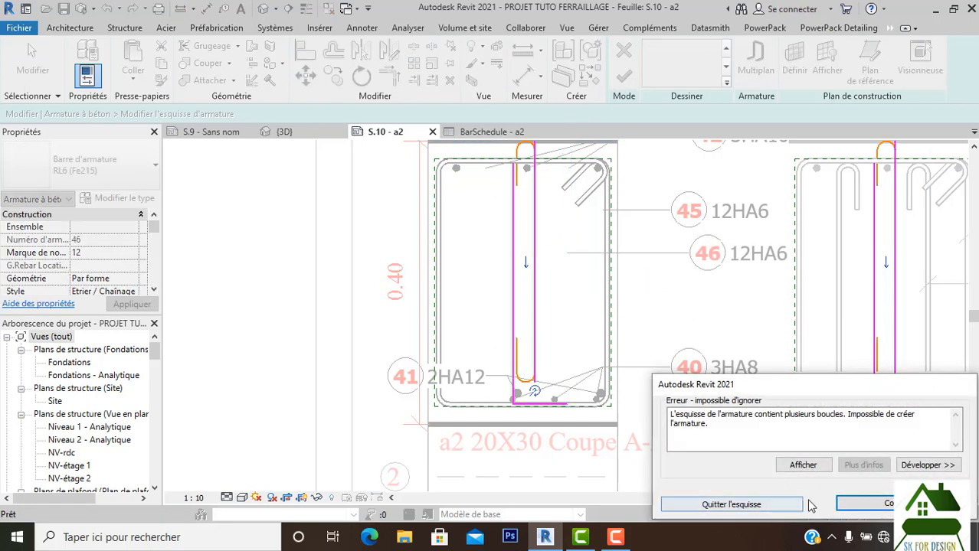
click(856, 508)
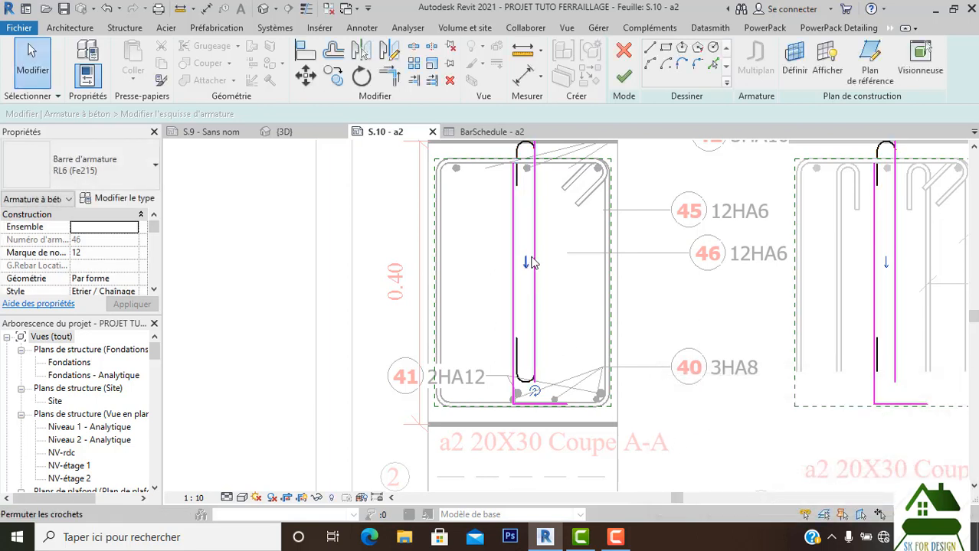
Step: Try to realign the moved leg with the stirrup's bottom segment, and discard the sketch edits
mouse_move(535, 260)
mouse_down()
mouse_move(535, 292)
mouse_move(534, 281)
mouse_up()
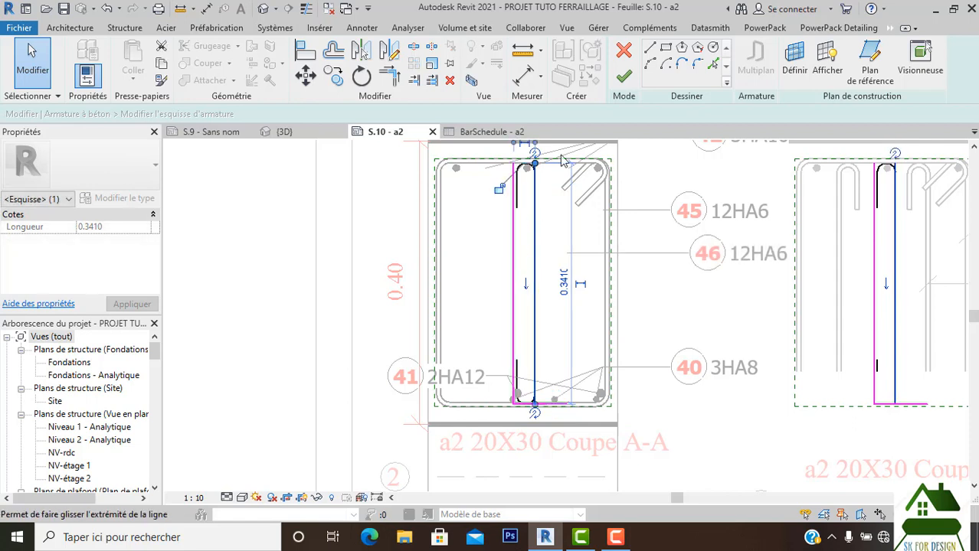
click(624, 76)
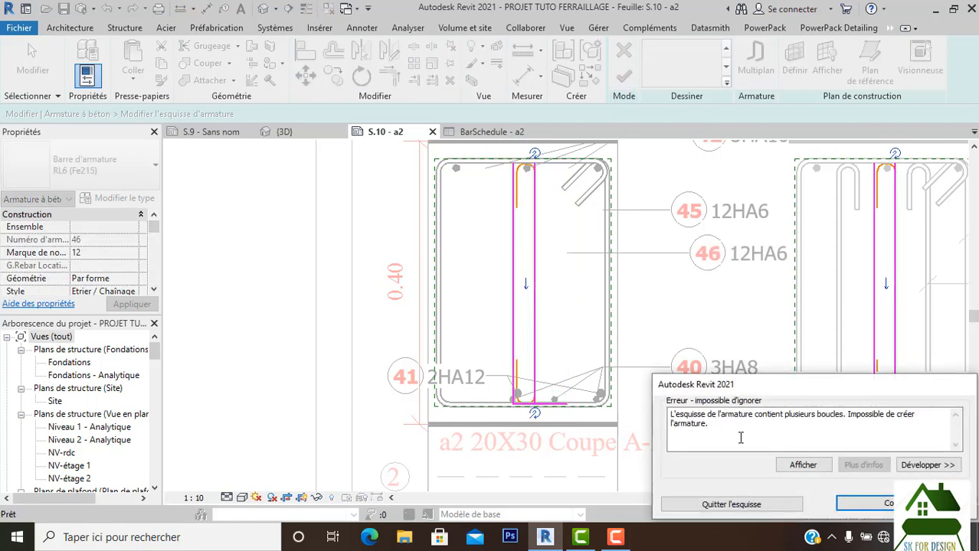
click(858, 503)
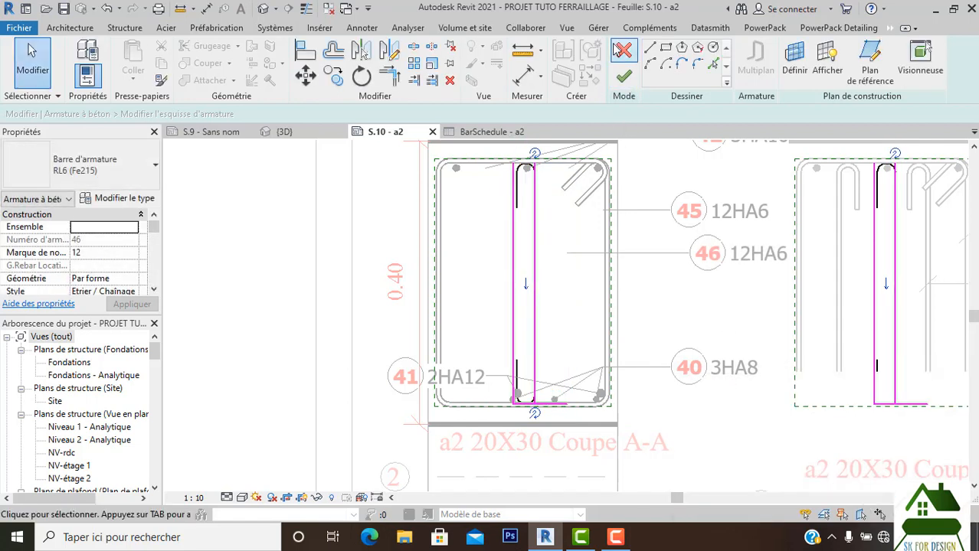
click(623, 50)
click(524, 292)
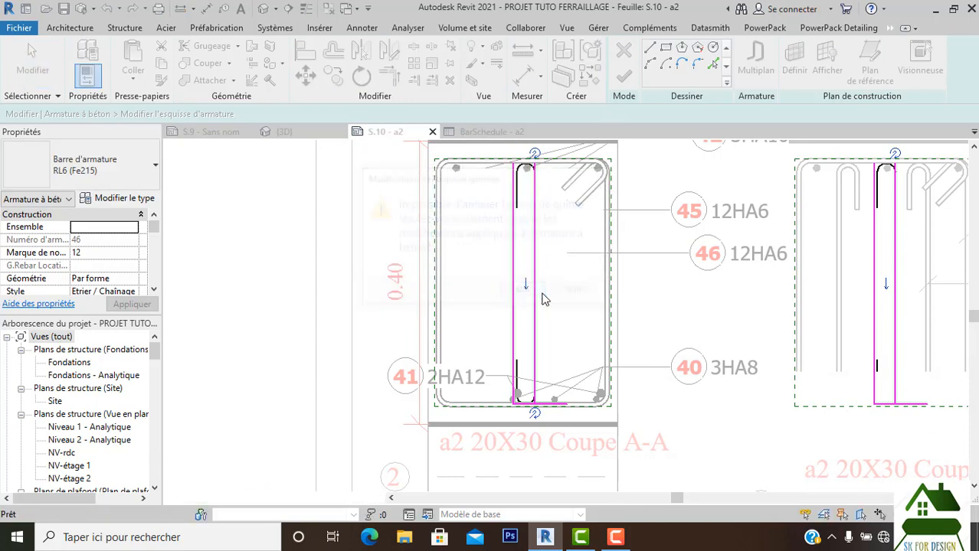
Step: Narrow the inner stirrup in Coupe A-A by pulling its right leg inward toward the middle top bar
scroll(540, 264, down, 1)
scroll(565, 284, up, 1)
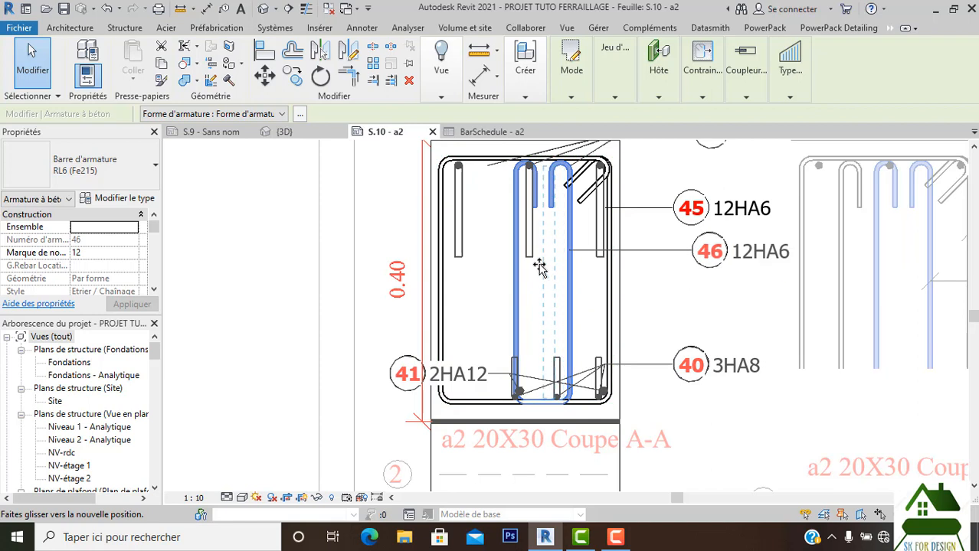
drag(537, 262, 531, 326)
click(512, 259)
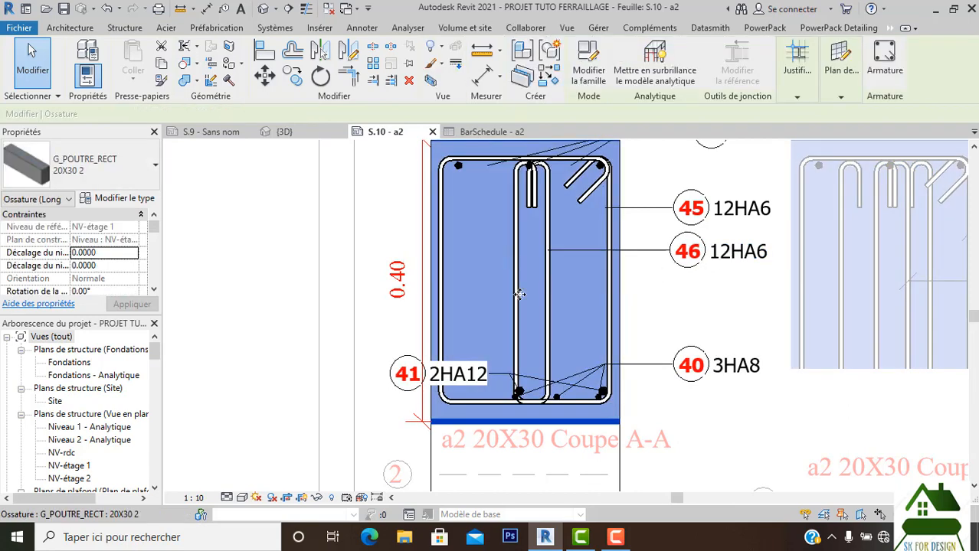
click(355, 242)
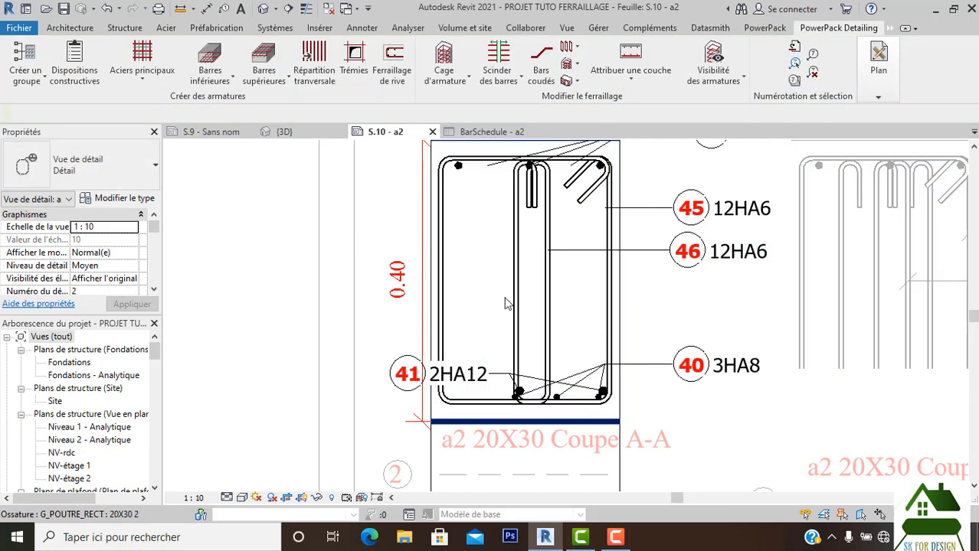
Step: Shift the left leg of the inner stirrup slightly inward so the stirrup fits closely around the middle top bar
click(514, 308)
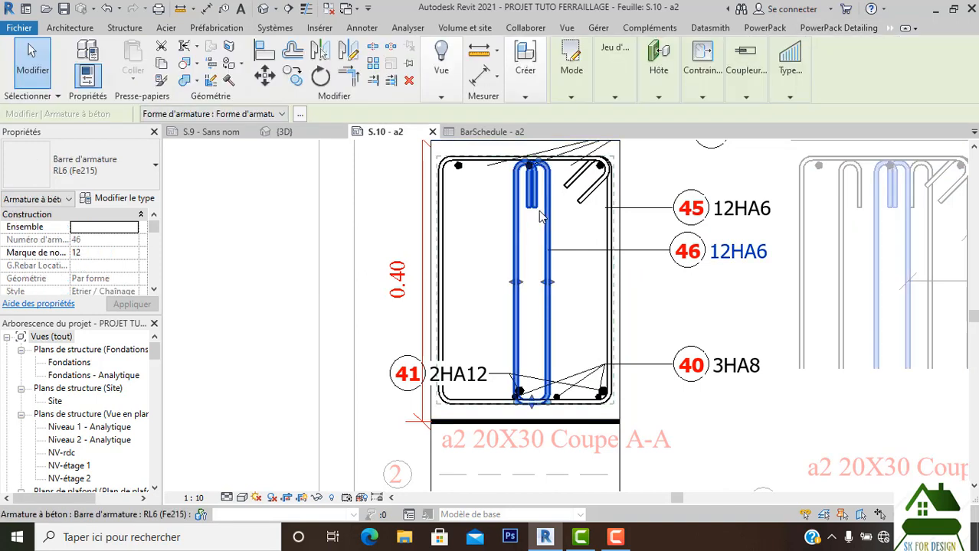
middle_drag(551, 224, 552, 240)
scroll(548, 295, up, 1)
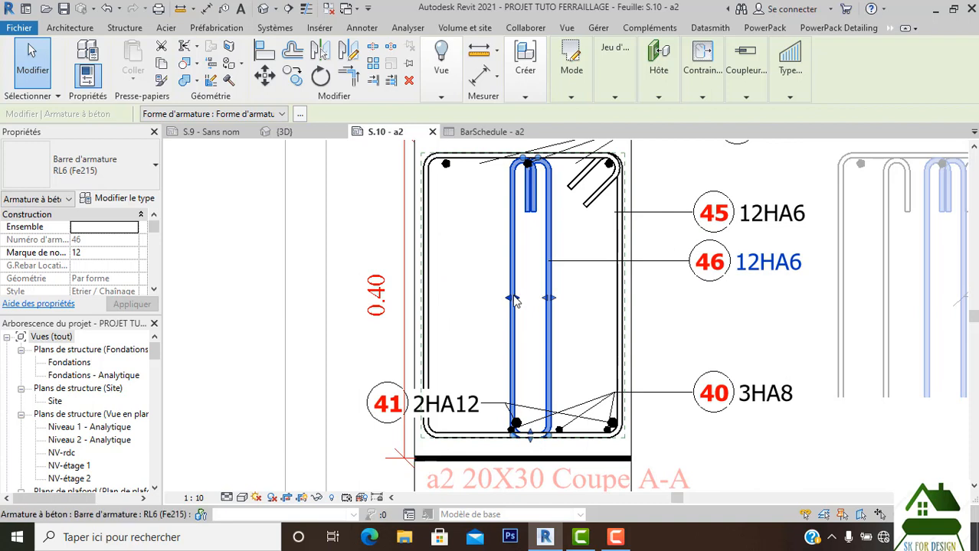
drag(517, 299, 521, 299)
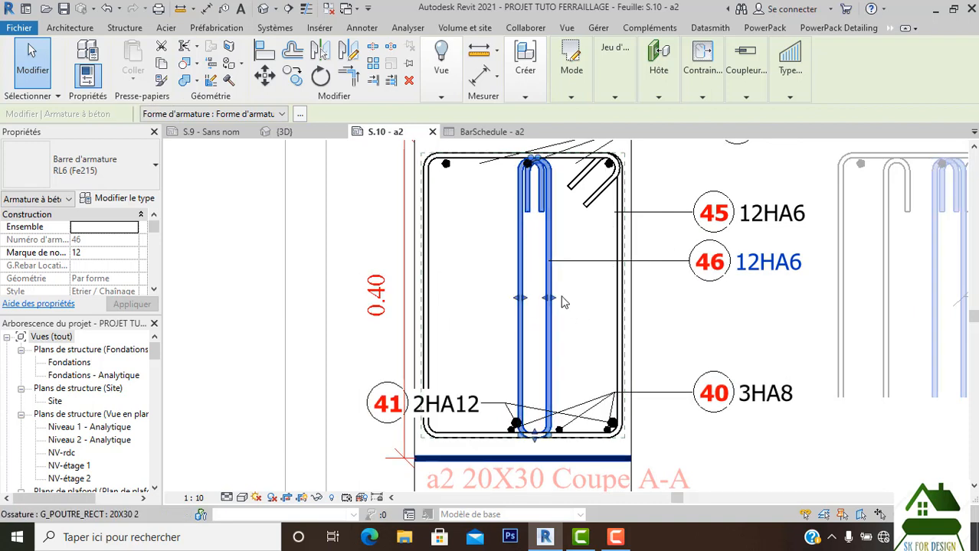
mouse_move(543, 303)
mouse_down()
mouse_move(531, 290)
mouse_move(546, 295)
mouse_up()
scroll(534, 300, up, 2)
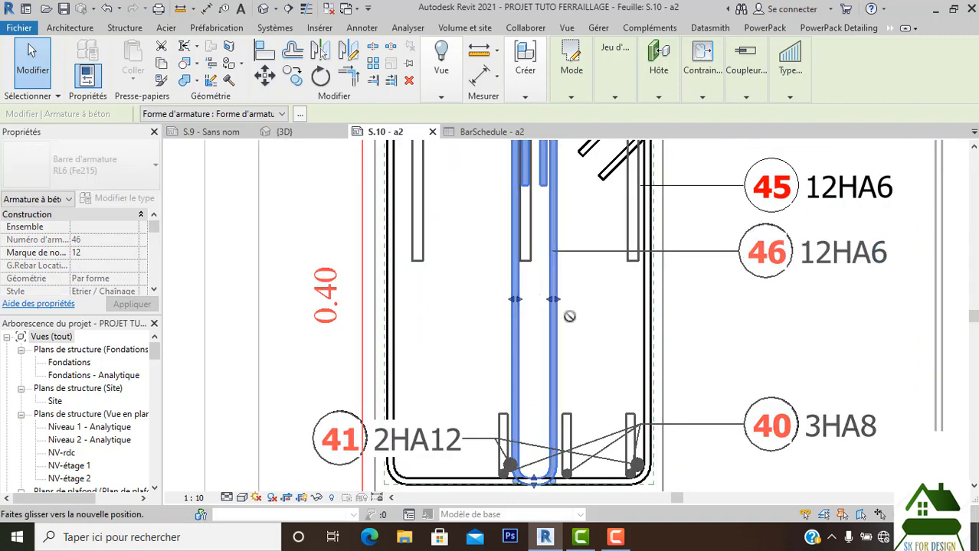
scroll(569, 325, down, 2)
click(573, 332)
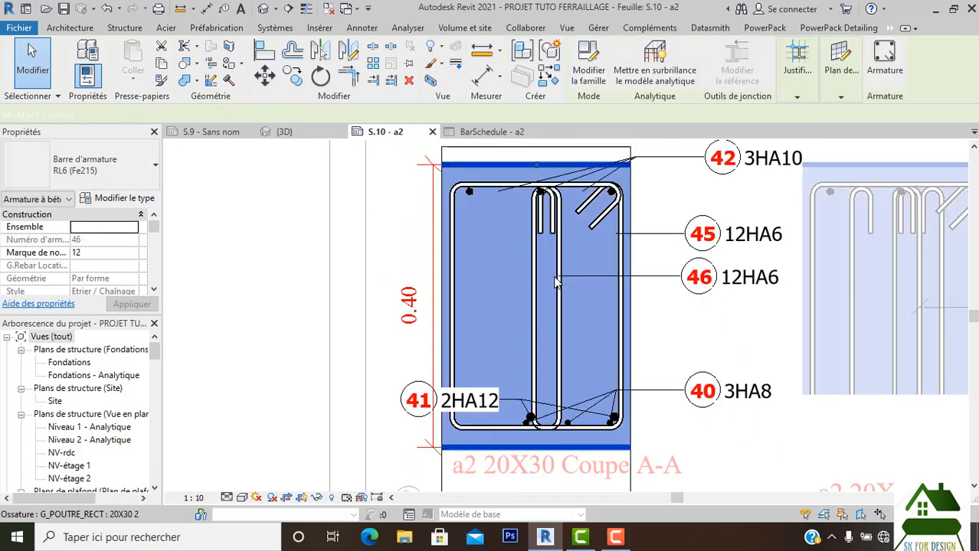
scroll(563, 306, down, 2)
click(362, 256)
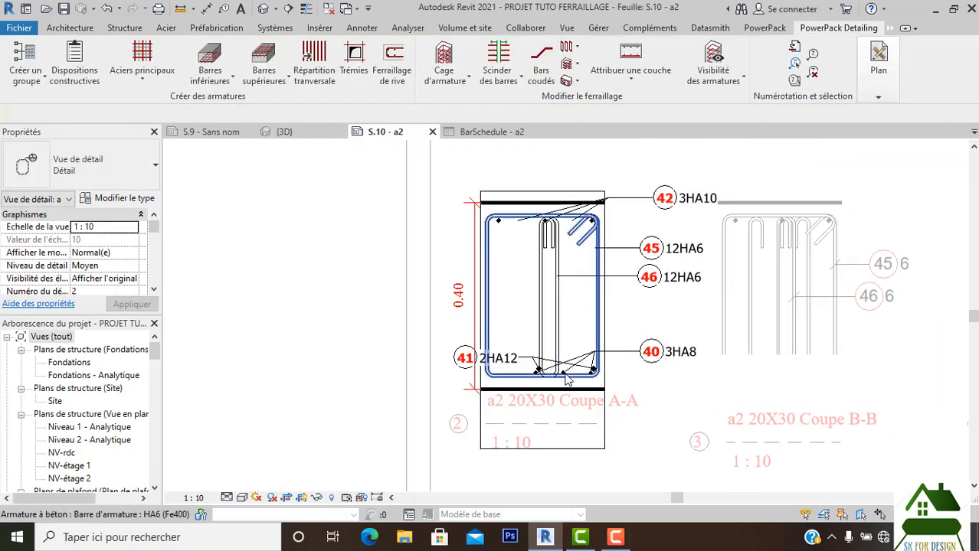
Step: Try to narrow the inner stirrup in its rebar sketch by moving the right leg inward with the constrained Move tool
click(557, 335)
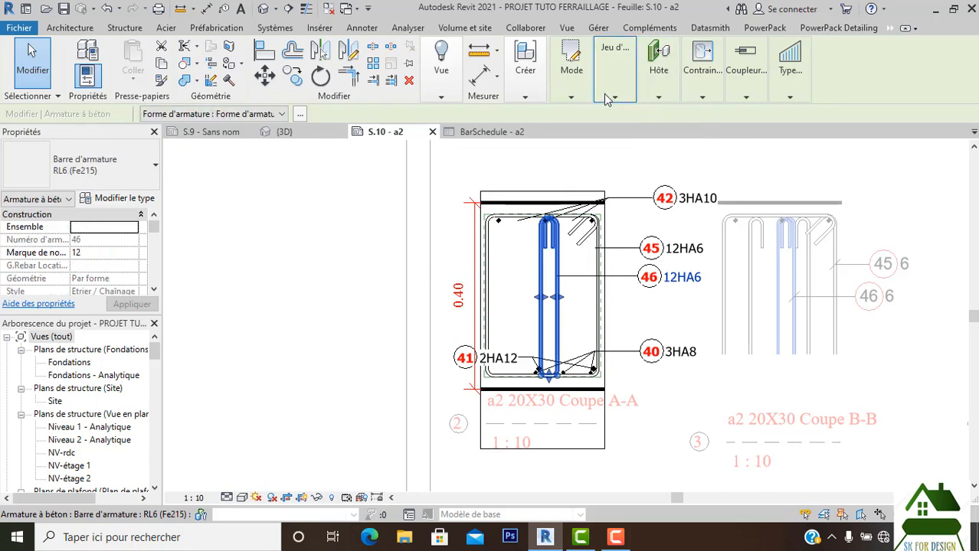
click(571, 73)
click(571, 131)
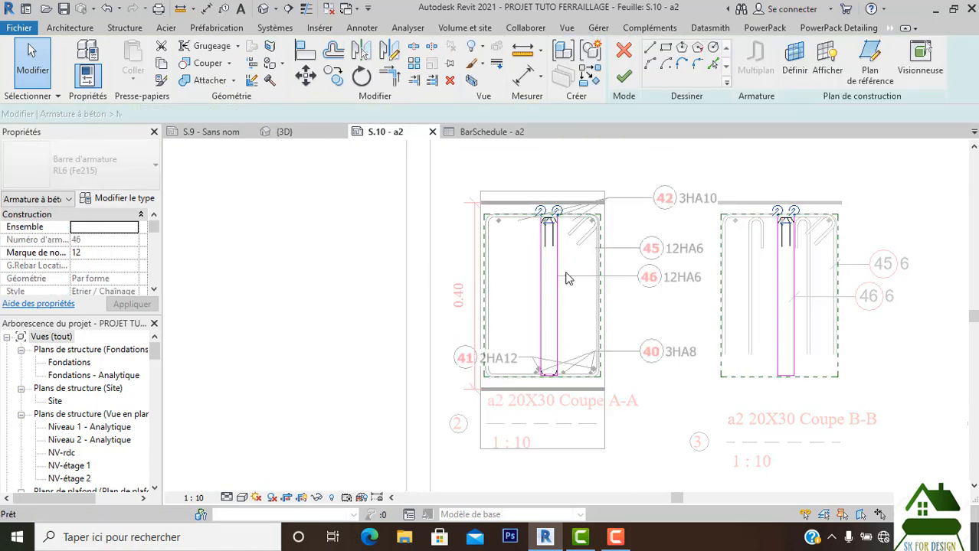
scroll(564, 350, up, 5)
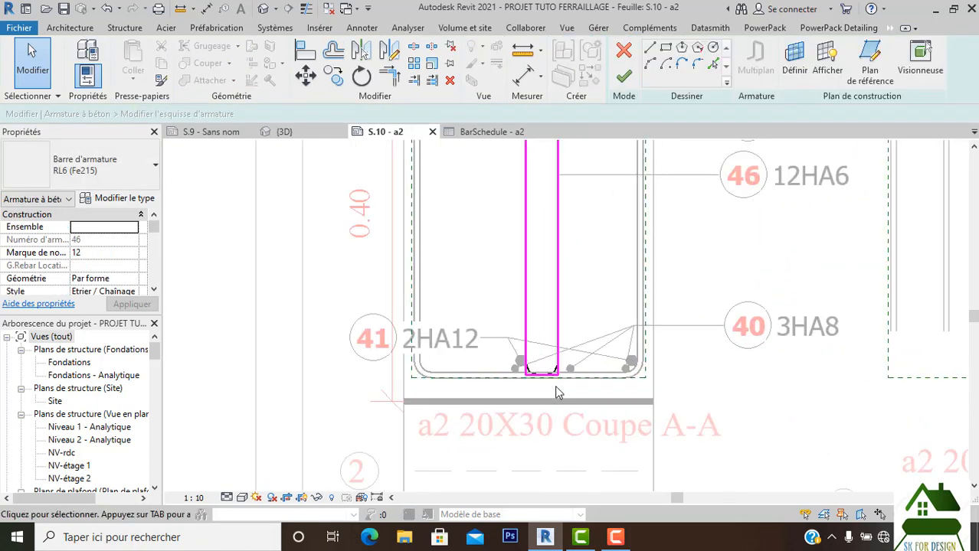
scroll(479, 198, down, 1)
middle_drag(566, 232, 554, 337)
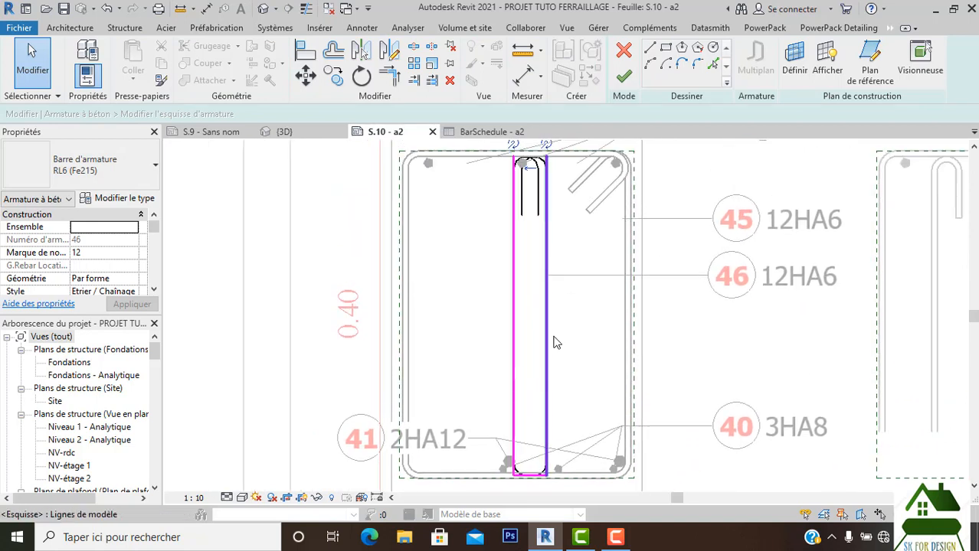
scroll(554, 338, down, 1)
click(547, 279)
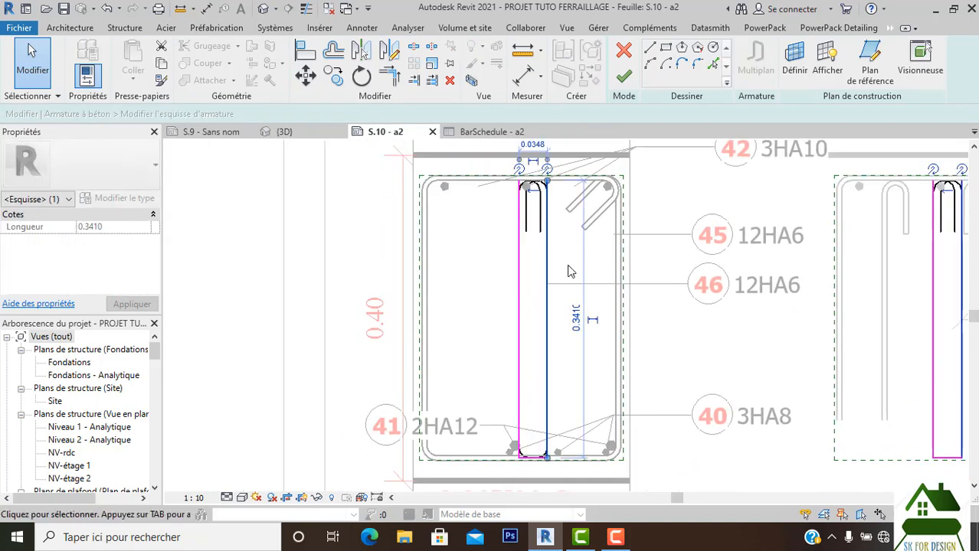
click(305, 75)
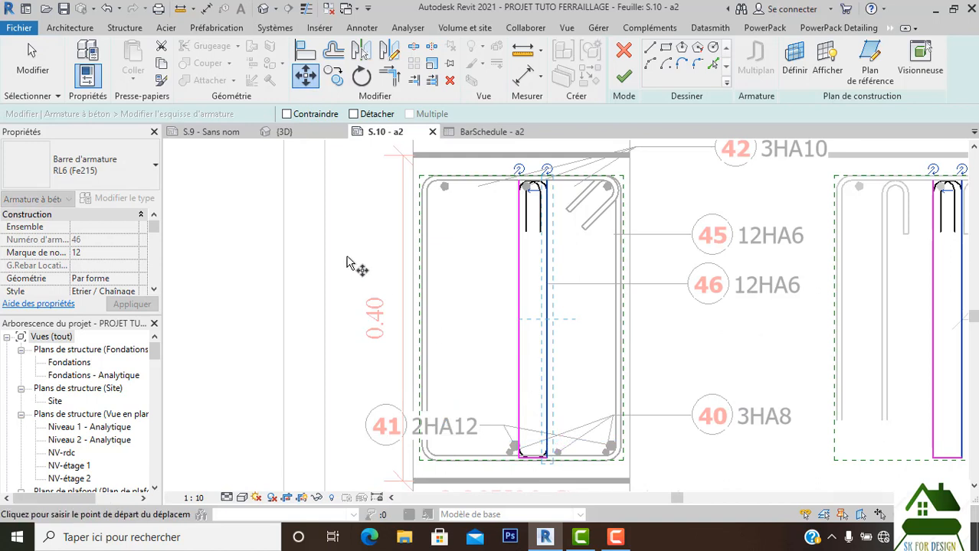
click(286, 114)
scroll(547, 304, up, 1)
click(547, 306)
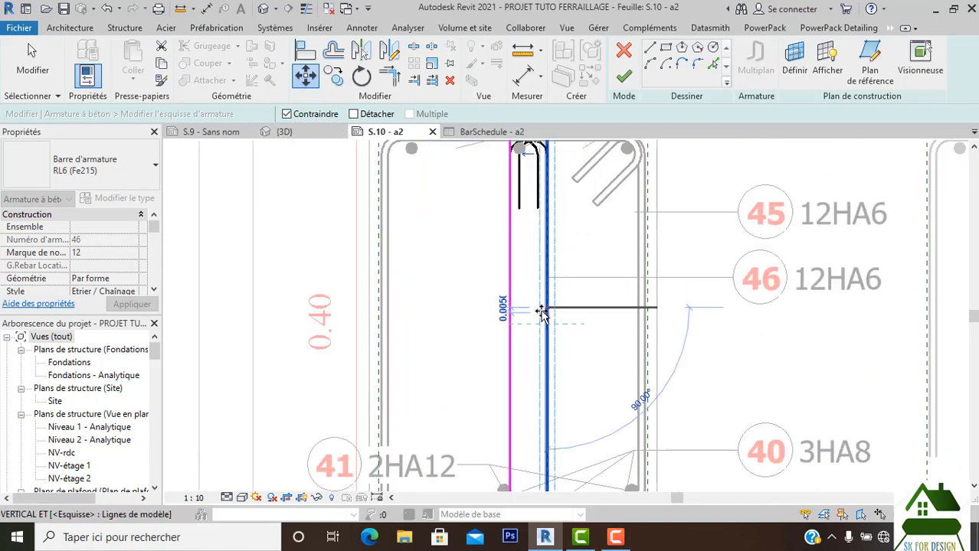
click(536, 311)
Step: Trim the stirrup sketch's bottom segment so it forms a corner with the moved right leg
scroll(536, 345, down, 2)
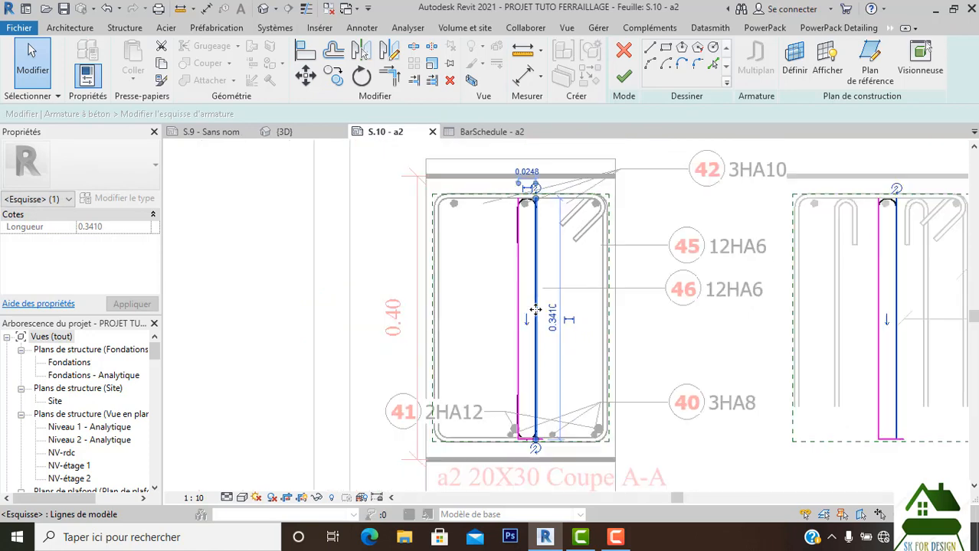
scroll(536, 425, up, 4)
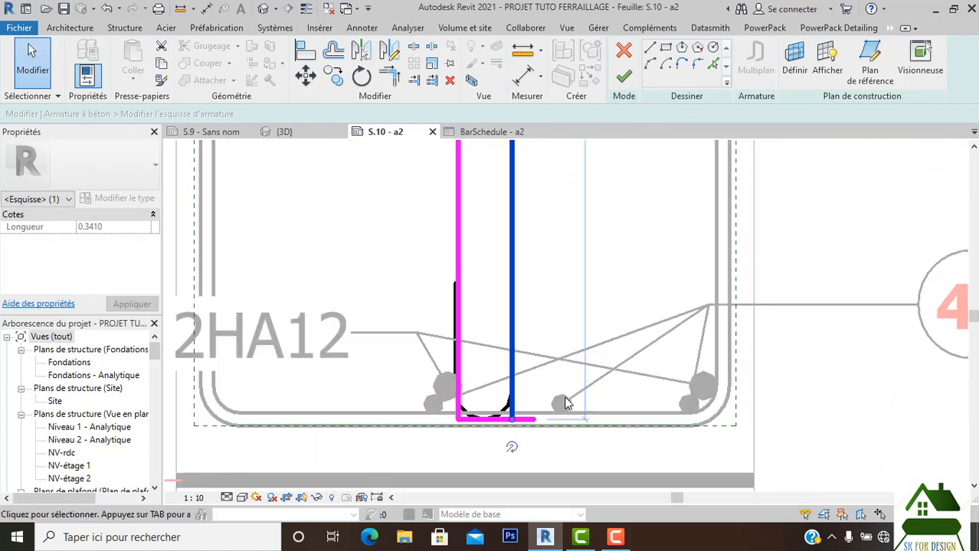
click(389, 75)
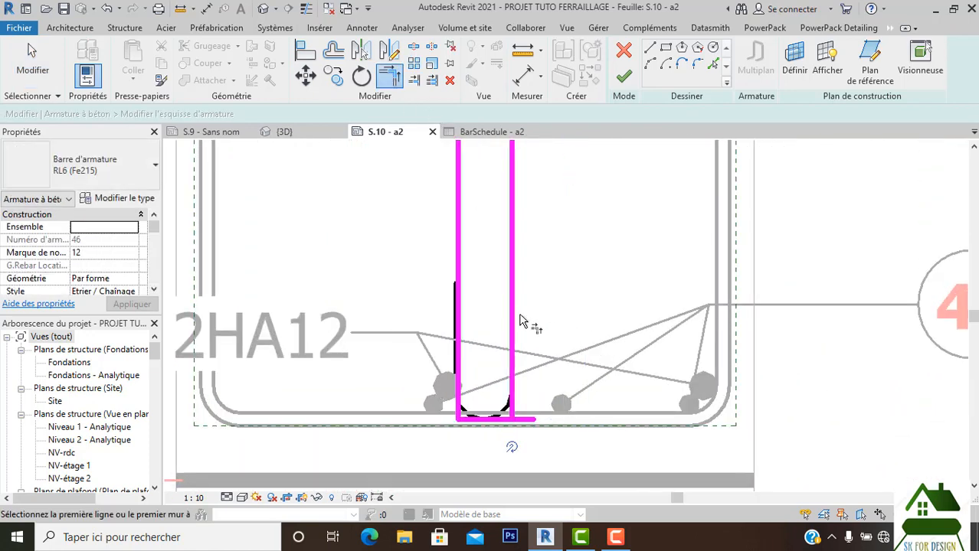
click(509, 422)
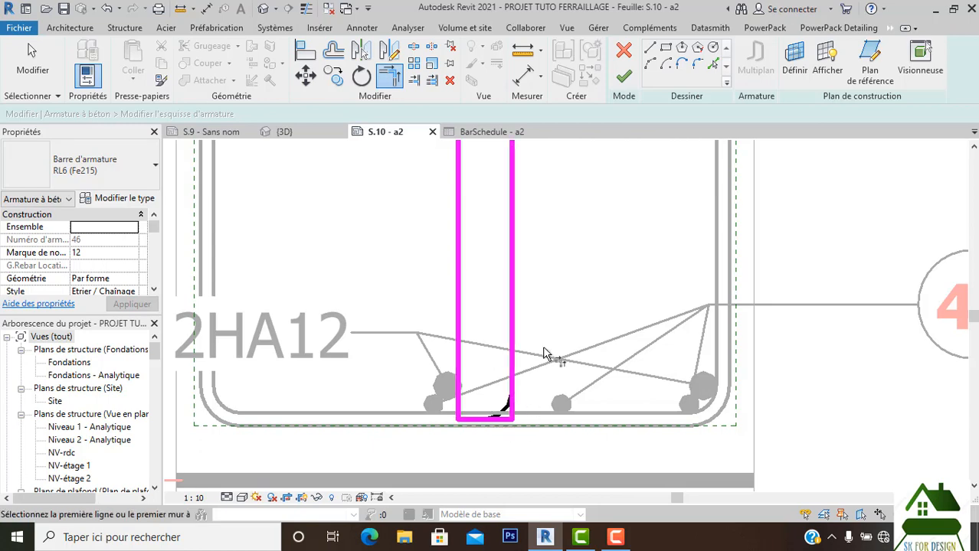
scroll(550, 360, down, 2)
middle_drag(553, 366, 546, 385)
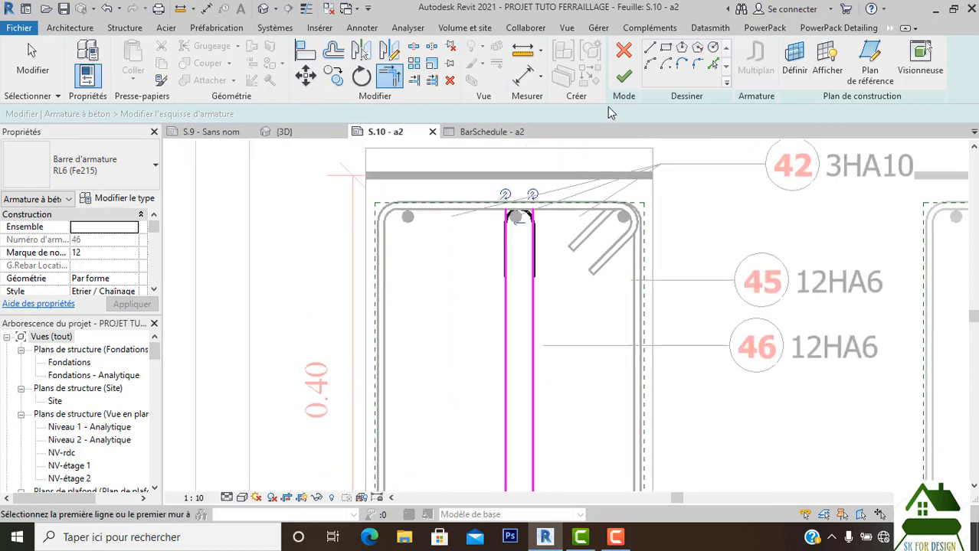
Step: Try to finish the stirrup sketch, discard its changes, and dismiss the save reminder without saving
click(625, 77)
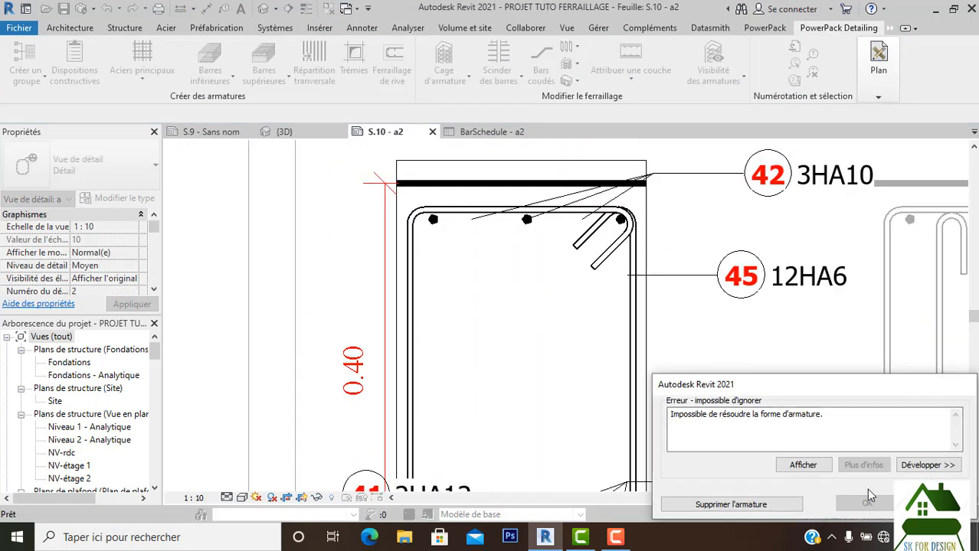
click(930, 503)
scroll(599, 245, up, 1)
scroll(566, 276, down, 1)
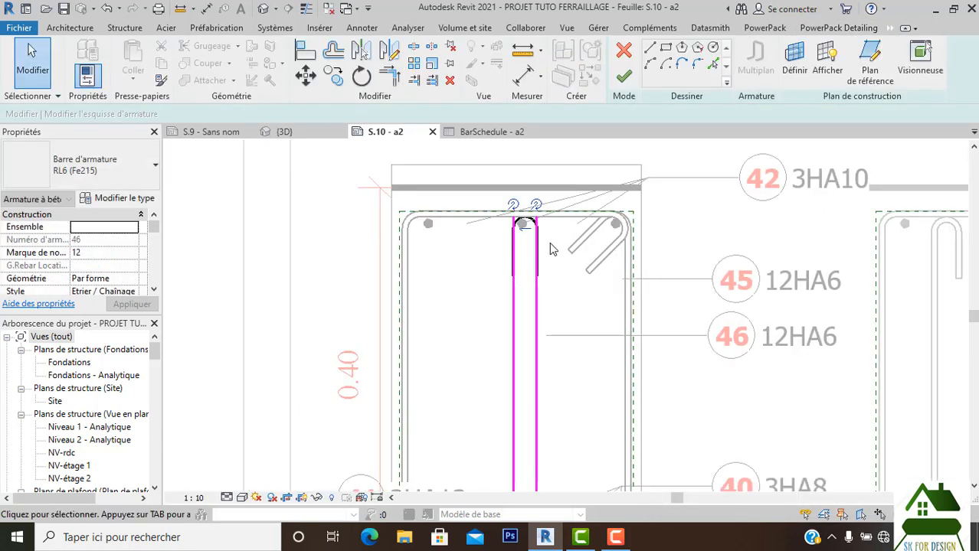
click(624, 78)
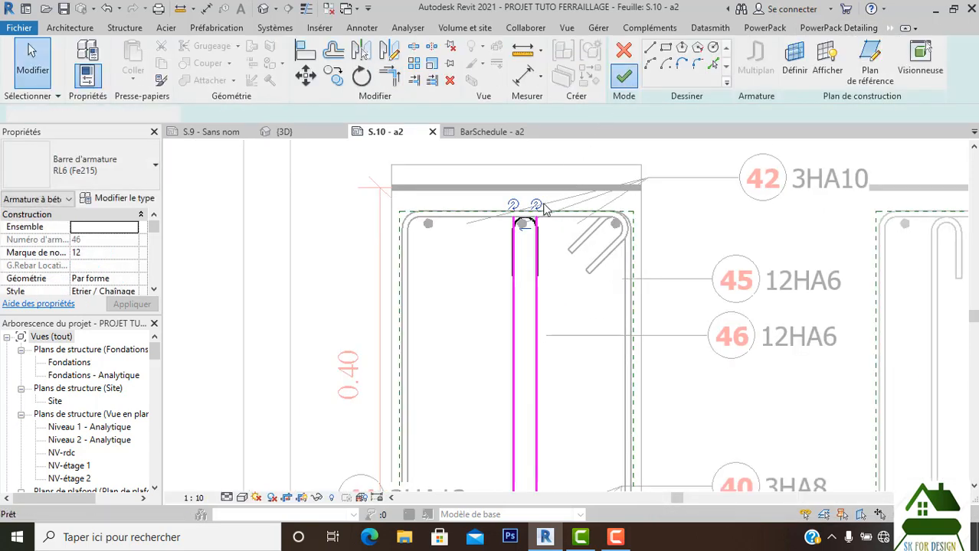
click(929, 504)
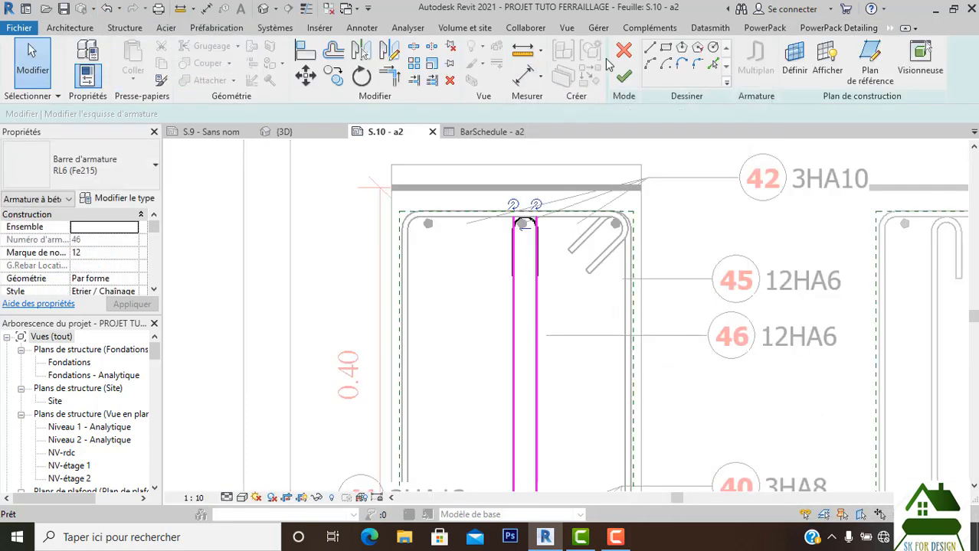
click(623, 52)
click(524, 288)
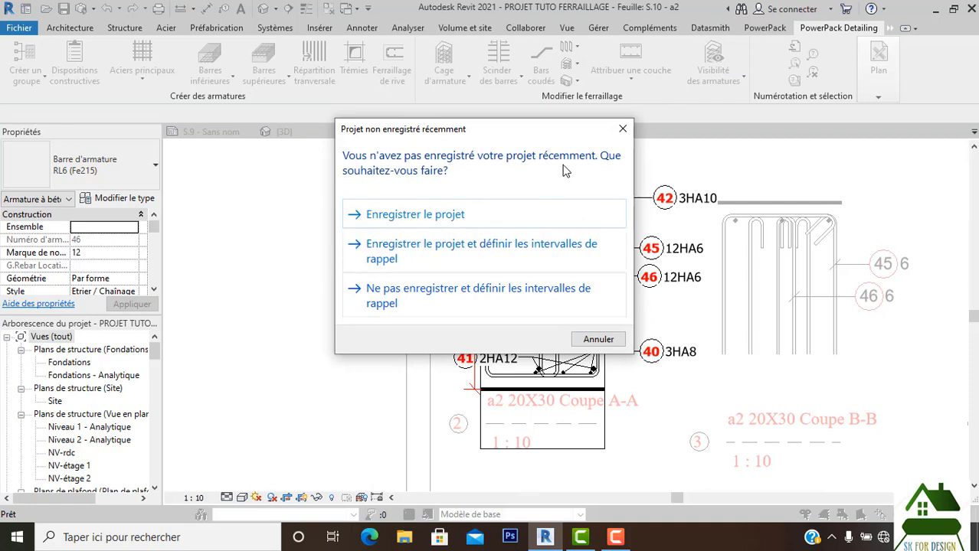
click(623, 129)
Step: Narrow the inner stirrup in Coupe A-A by pulling its right leg inward with the shape handle
click(562, 249)
scroll(553, 253, up, 4)
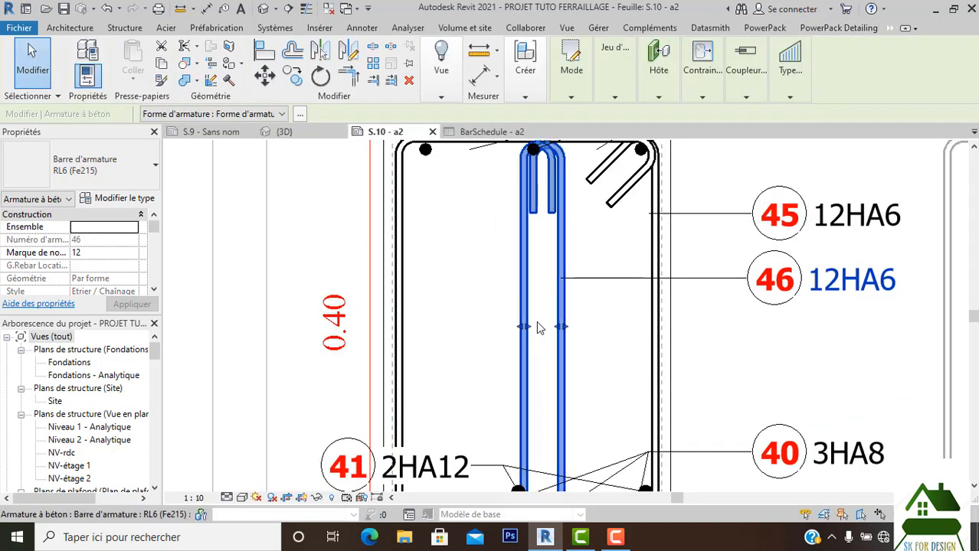
drag(537, 322, 603, 341)
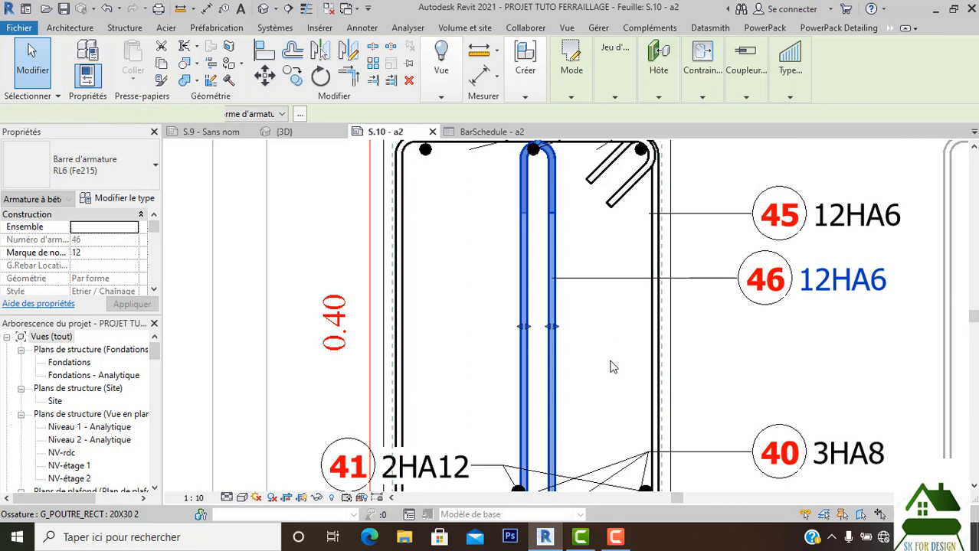
click(610, 361)
scroll(611, 363, down, 2)
middle_drag(613, 371, 549, 311)
click(706, 445)
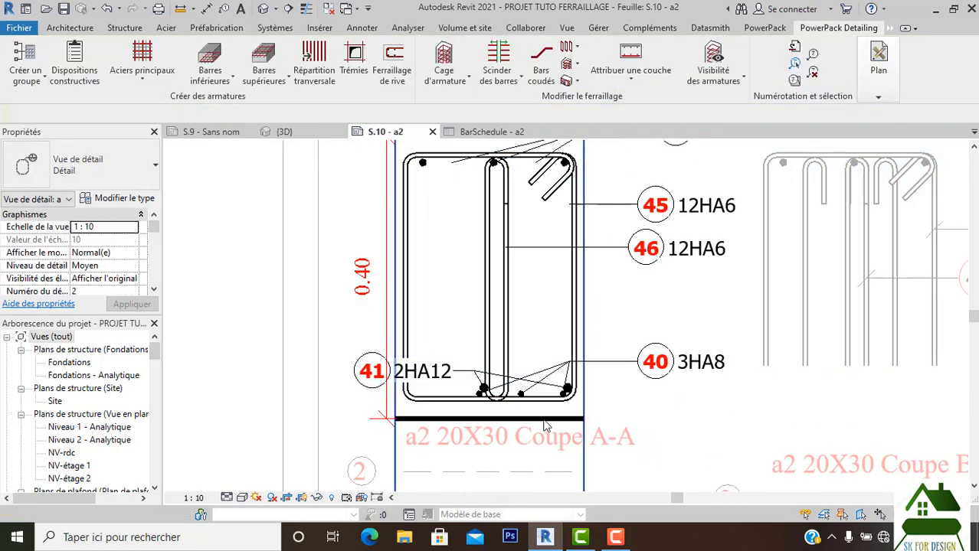
Step: Increase the spacing of the two bottom HA12 bars so they sit near the outer stirrup's two lower corners
click(483, 391)
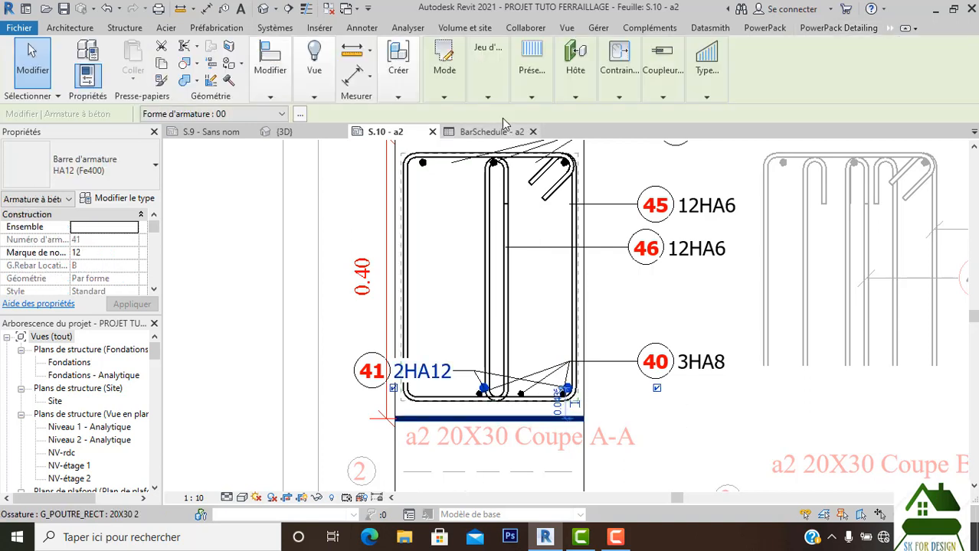
click(445, 98)
click(532, 97)
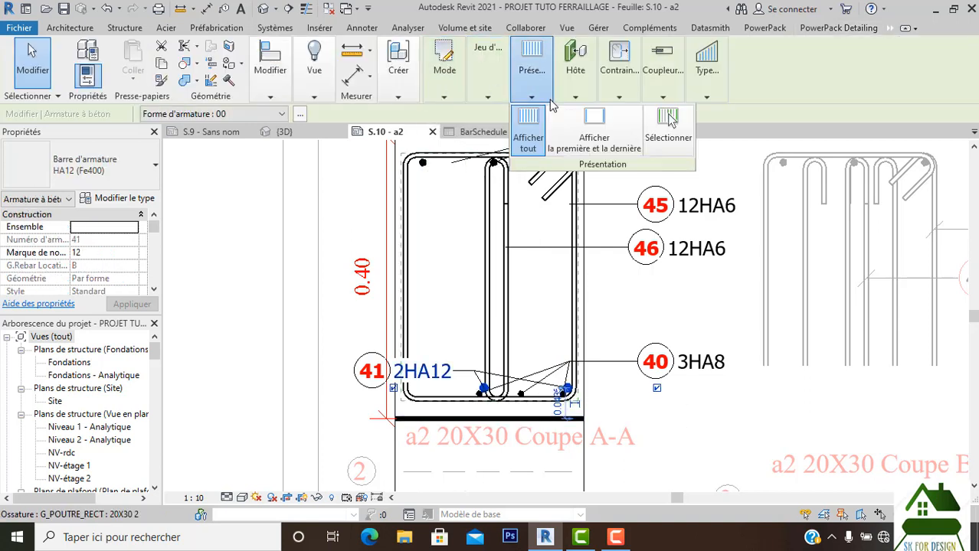
click(491, 100)
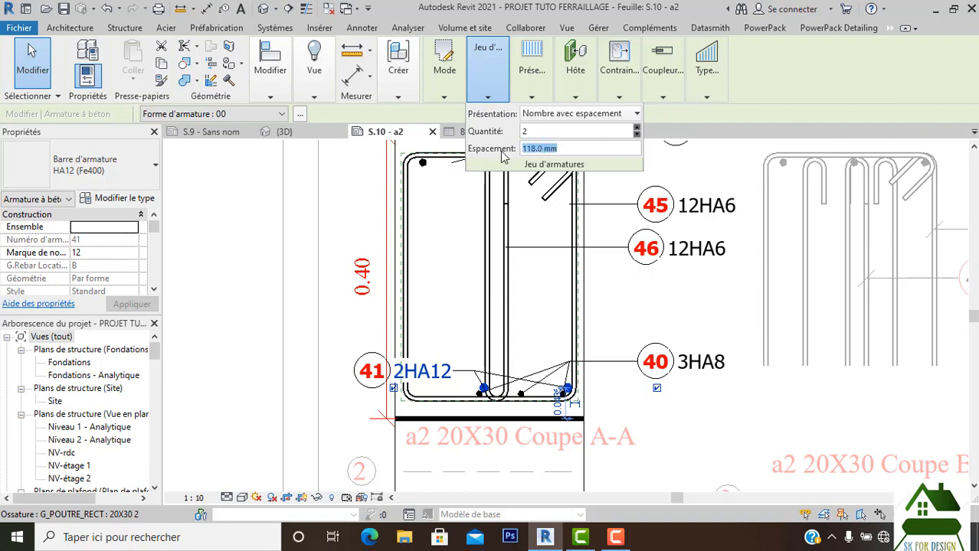
key(Return)
key(Escape)
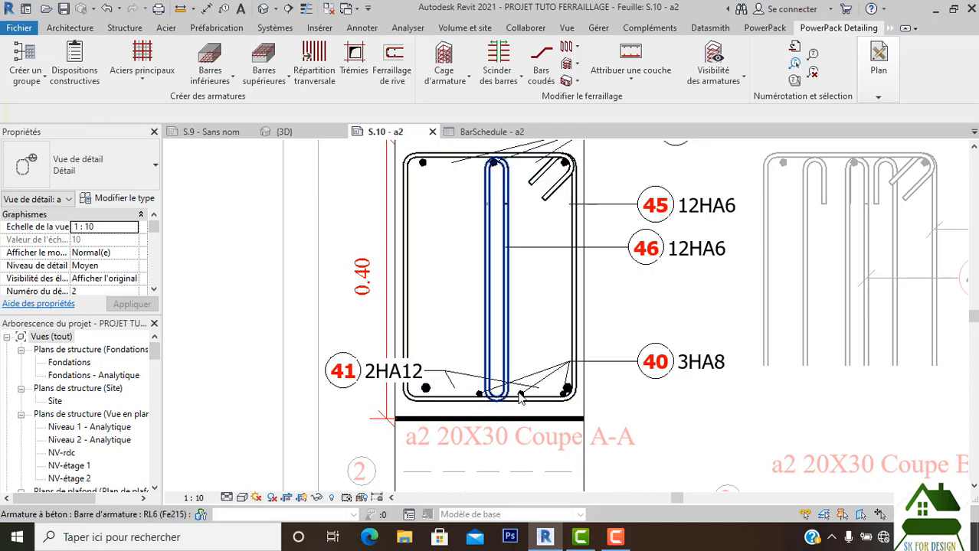
Step: Select the set of three HA8 bars along the bottom of the stirrup in Coupe A-A
scroll(519, 394, up, 3)
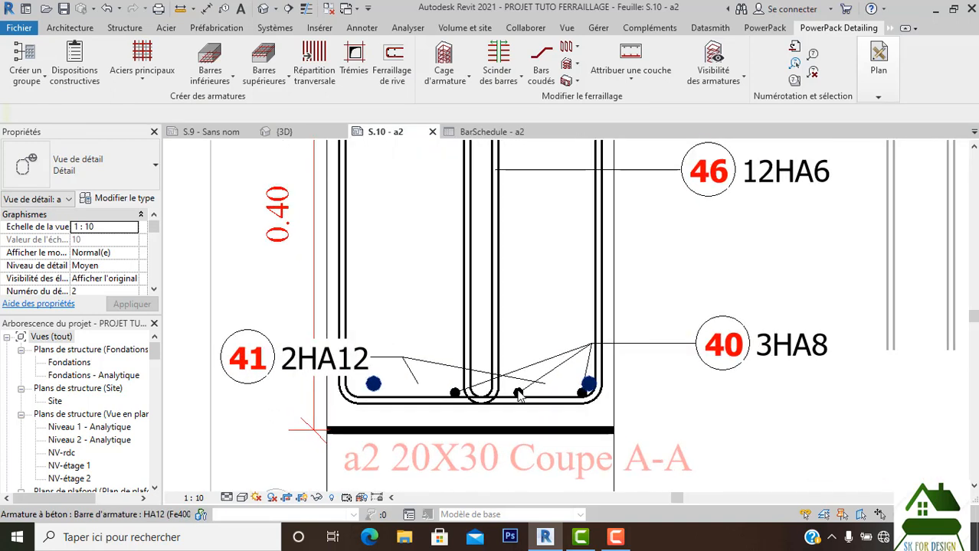
scroll(455, 395, up, 2)
click(455, 395)
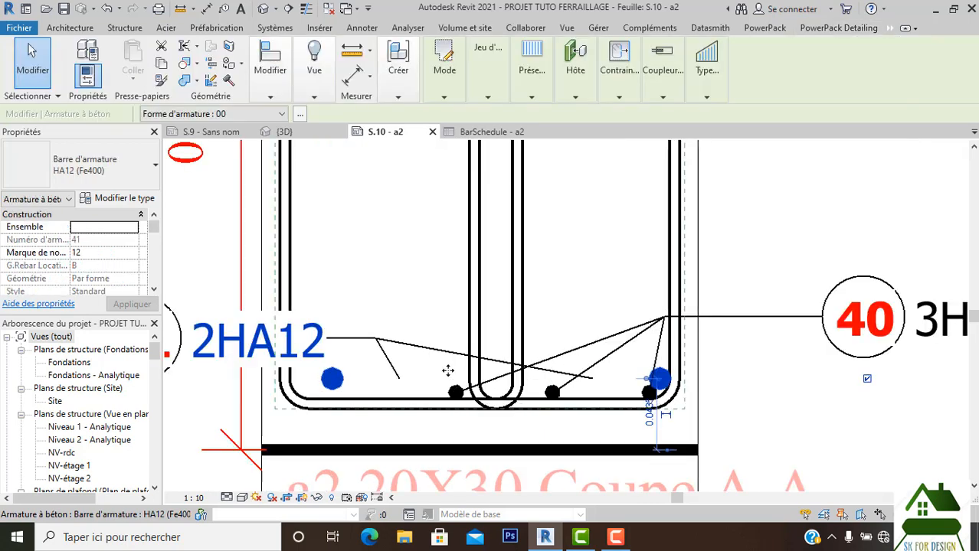
click(456, 386)
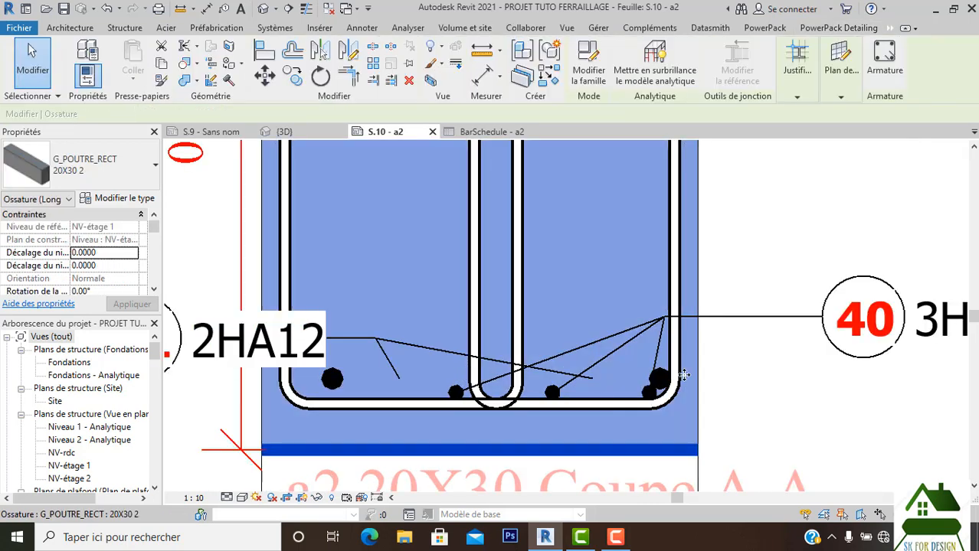
scroll(681, 372, down, 1)
click(690, 380)
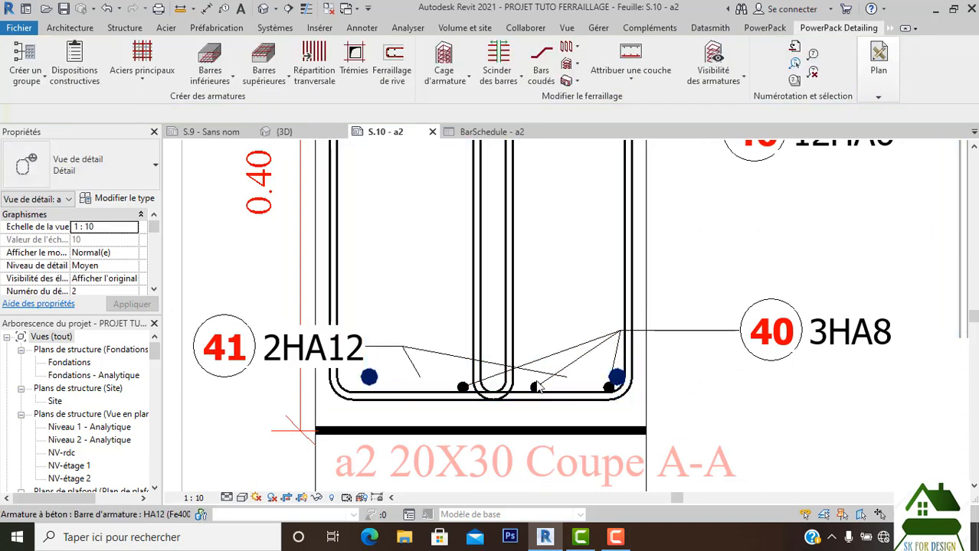
scroll(582, 394, up, 1)
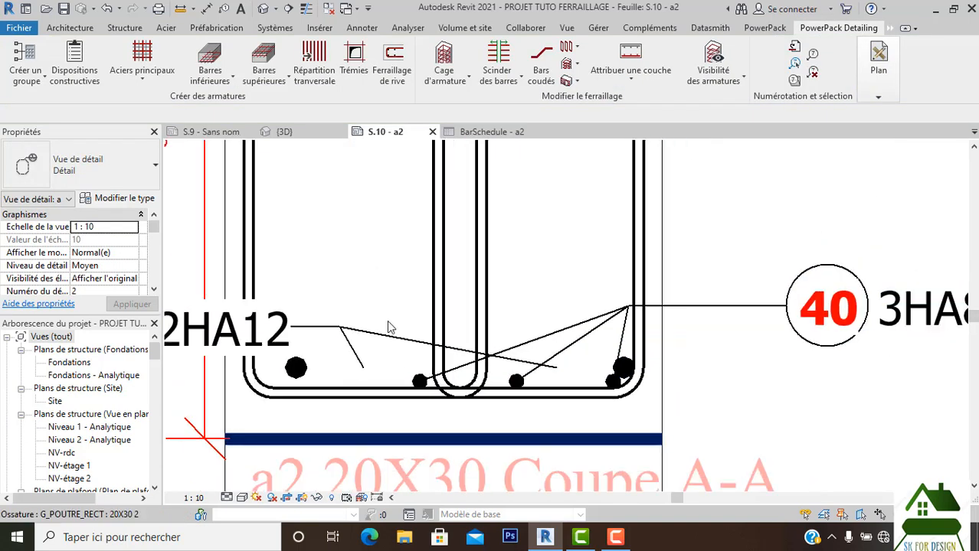
scroll(417, 371, up, 2)
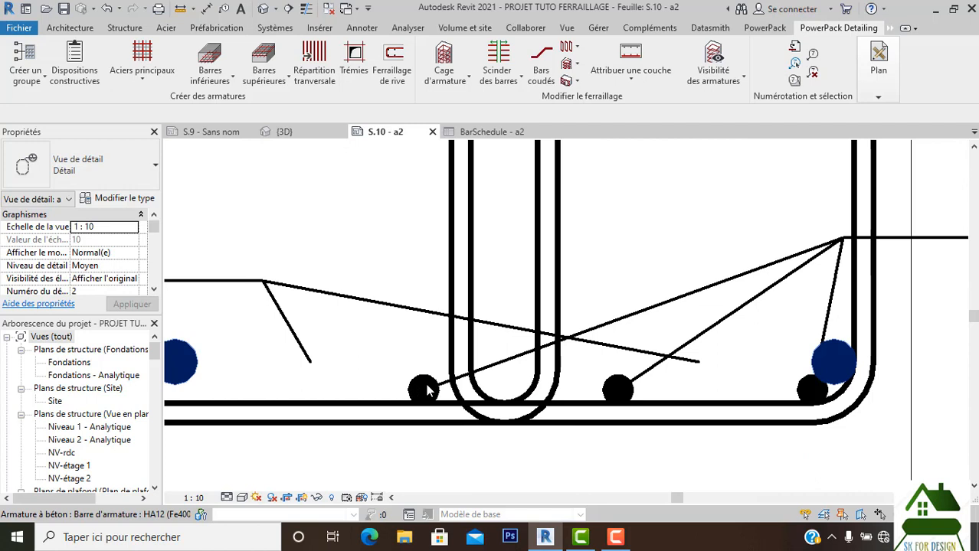
click(444, 399)
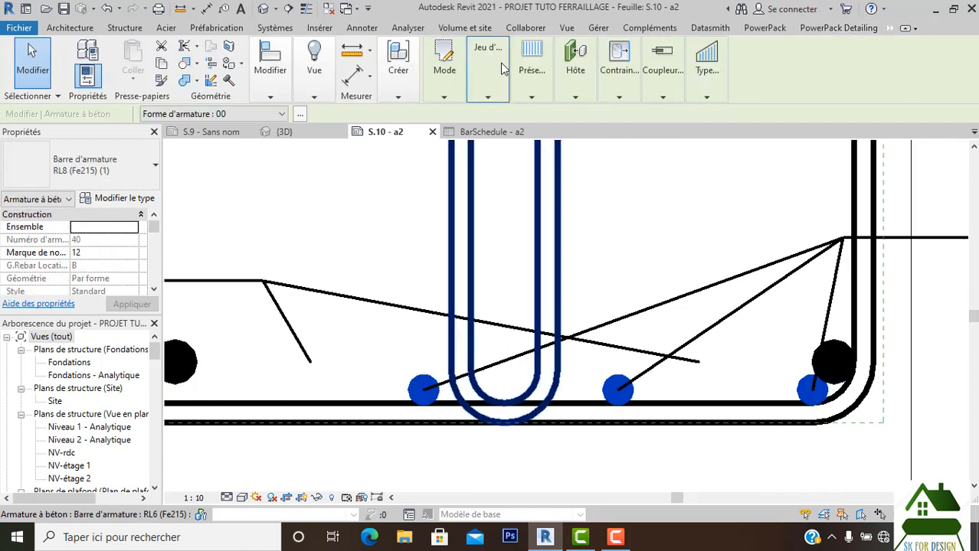
mouse_move(475, 98)
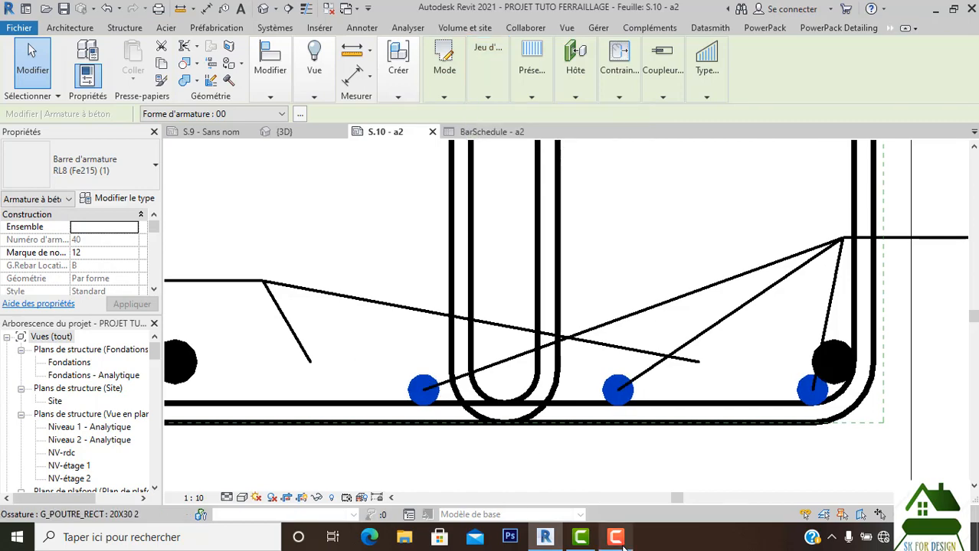
mouse_move(618, 538)
click(623, 476)
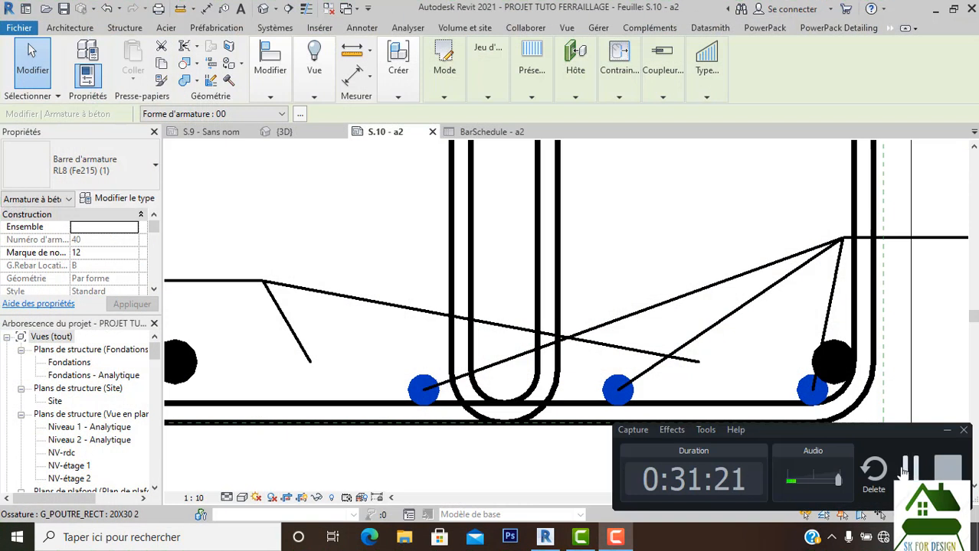
click(715, 376)
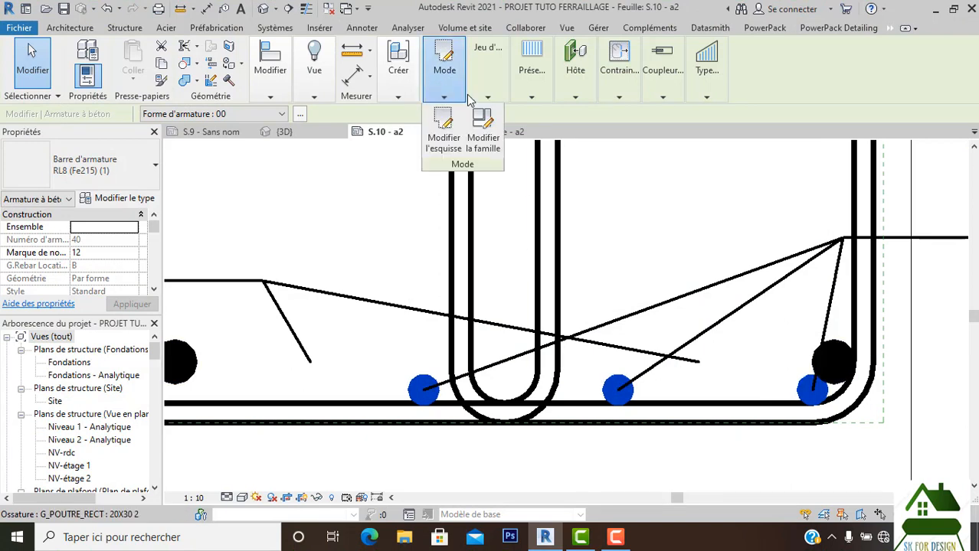
Step: Try a 200 mm spacing for the three bottom HA8 bars in Coupe A-A and undo it
mouse_move(480, 103)
drag(570, 151, 512, 153)
click(548, 151)
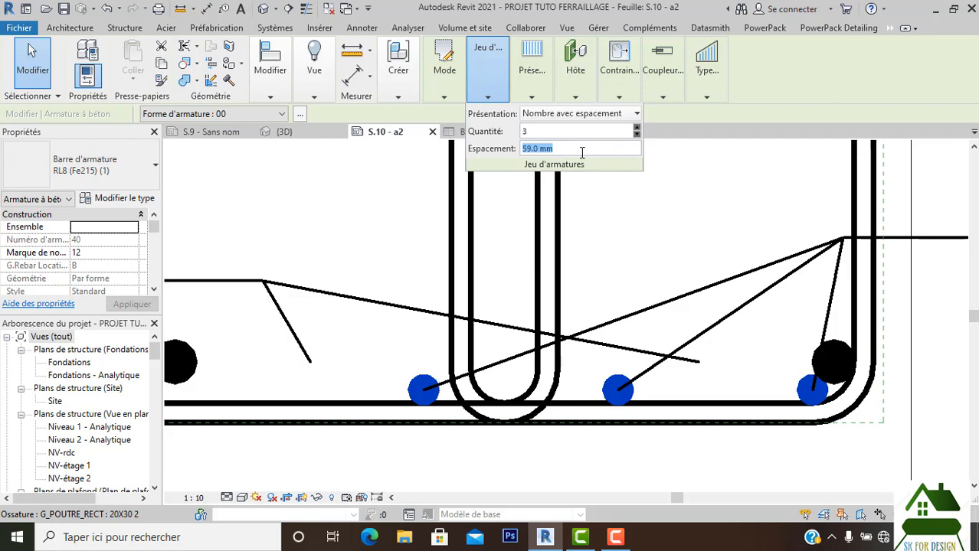
text(200)
key(Return)
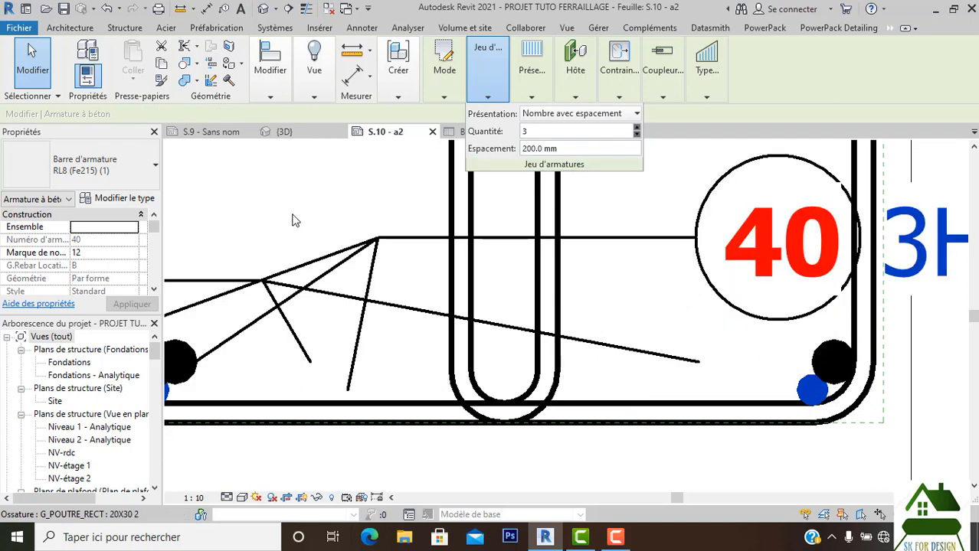
scroll(590, 343, down, 2)
click(568, 251)
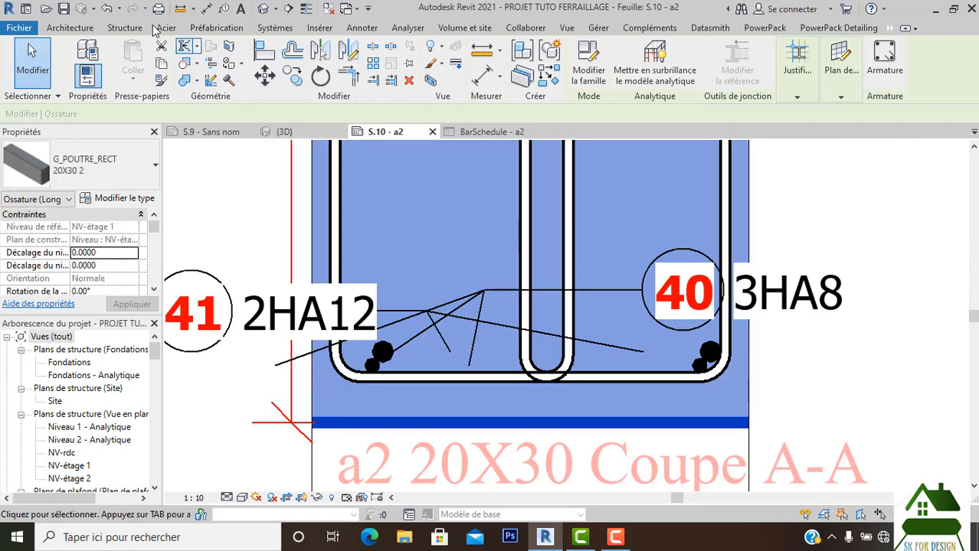
click(105, 9)
key(Escape)
scroll(433, 307, up, 2)
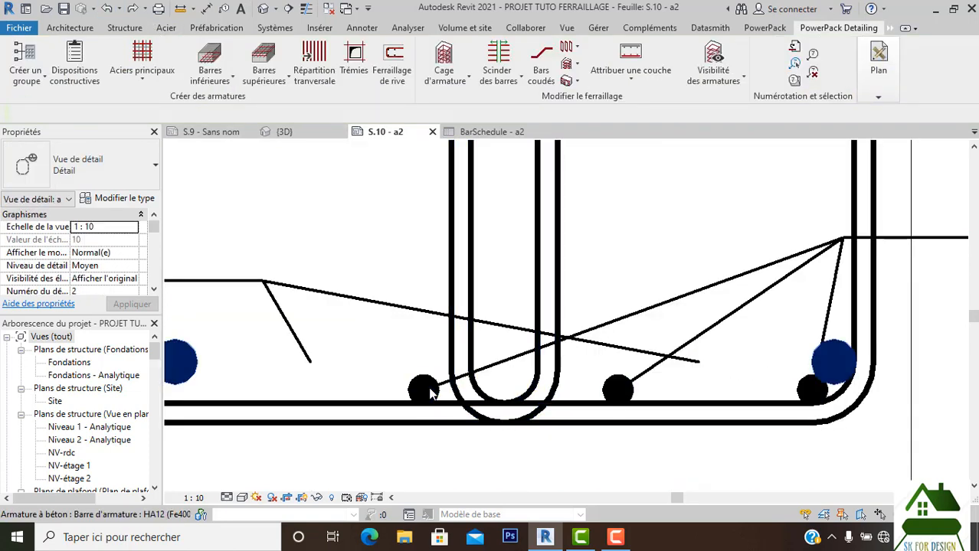
Step: Try a spacing of 80m for the set of three bottom HA8 bars and undo the change
click(435, 191)
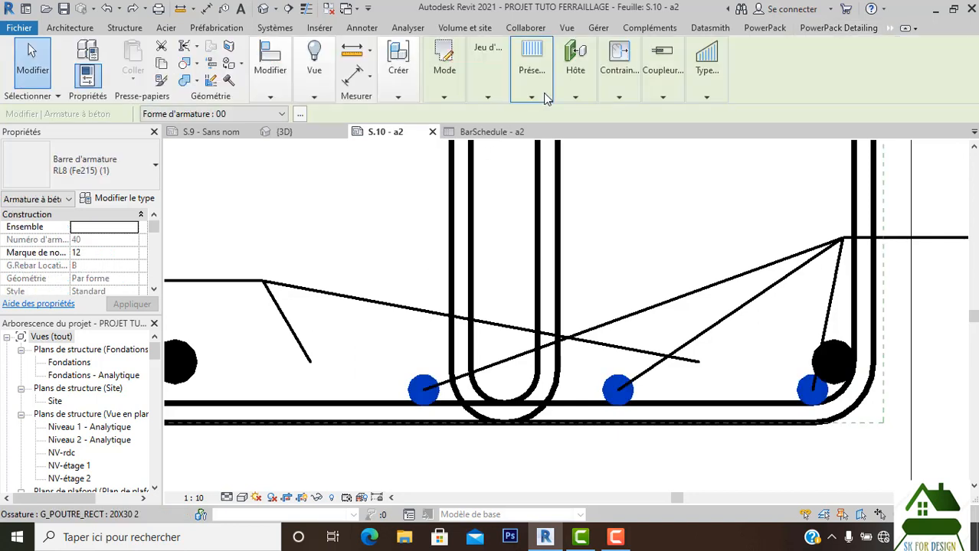
mouse_move(506, 96)
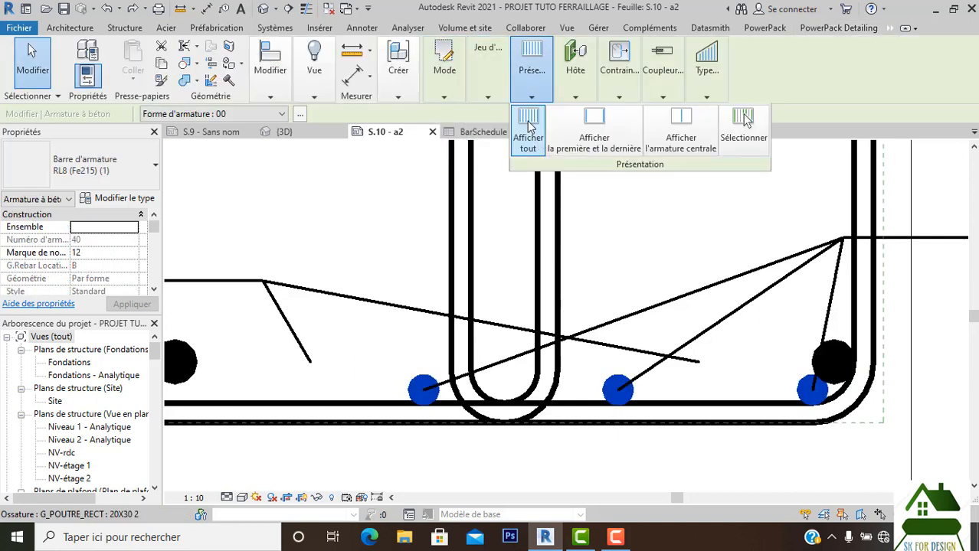
click(551, 148)
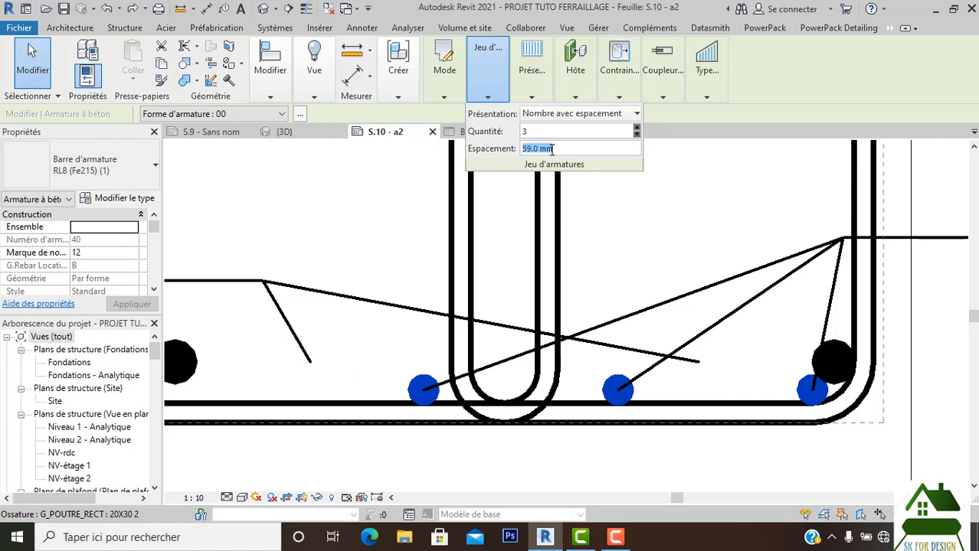
text(80m)
click(398, 203)
scroll(510, 318, down, 5)
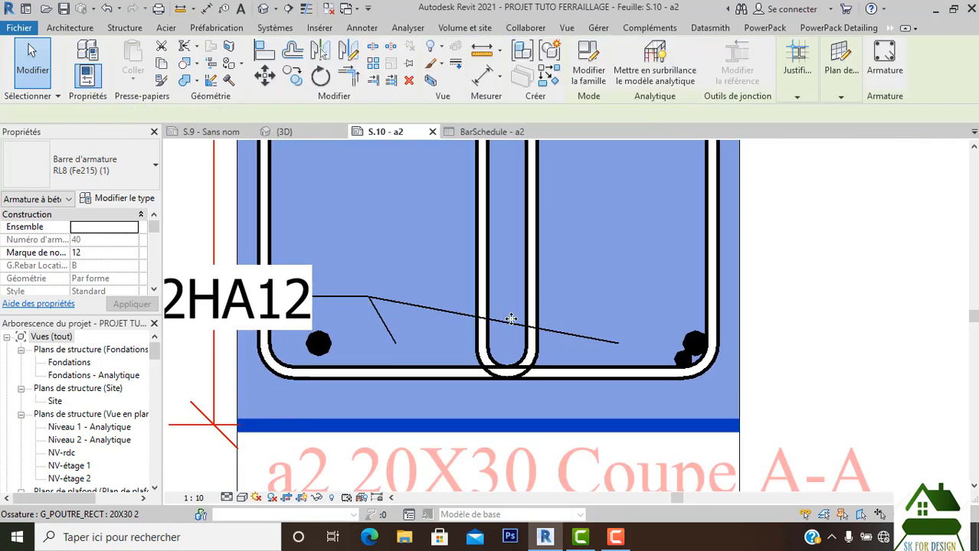
scroll(493, 380, down, 6)
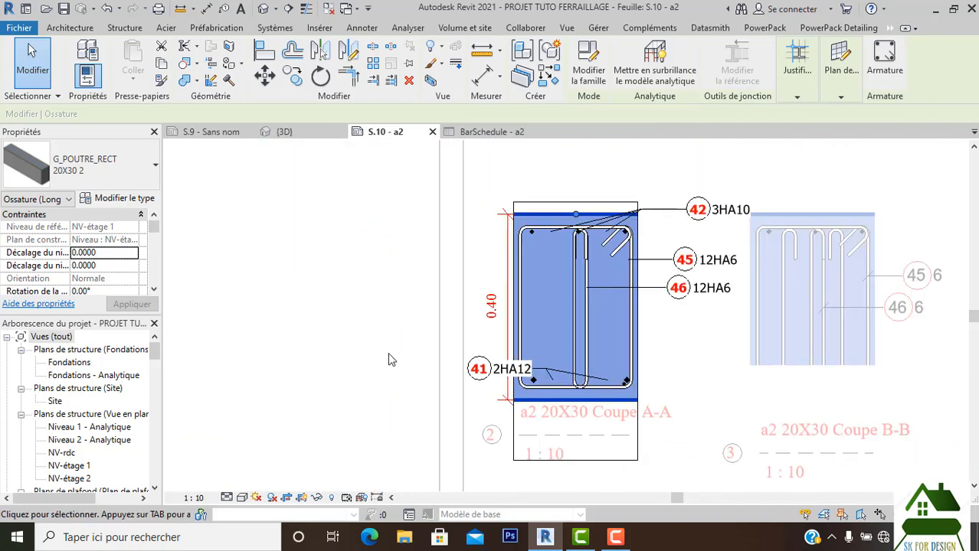
scroll(591, 360, up, 3)
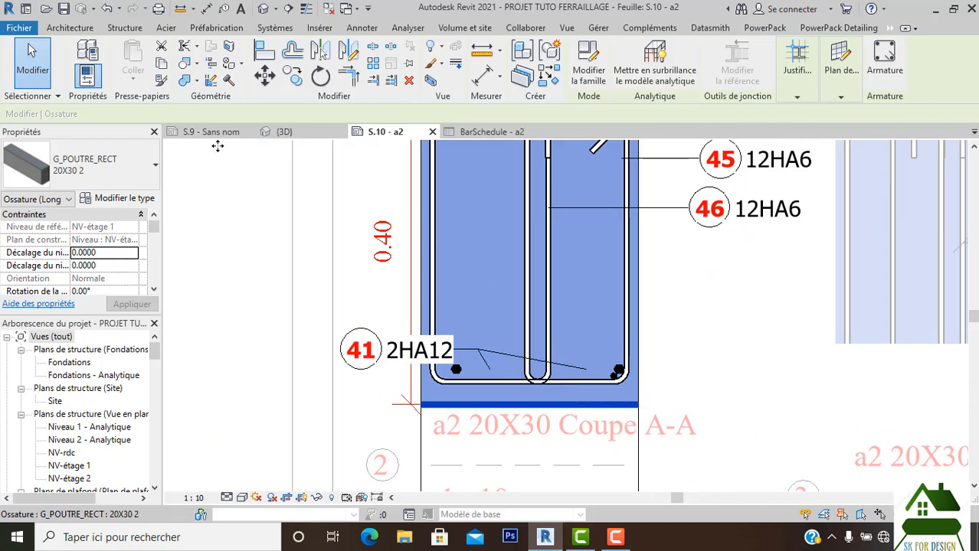
click(108, 7)
scroll(545, 371, up, 4)
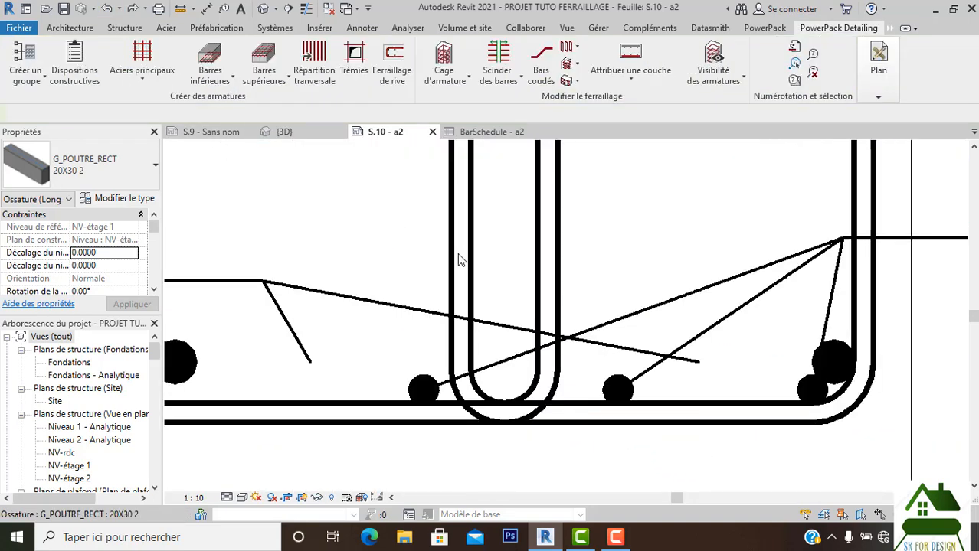
Step: Check the bar set settings of the three HA10 top bars in Coupe A-A
middle_drag(513, 272, 524, 375)
scroll(510, 351, down, 5)
mouse_move(539, 299)
middle_down()
mouse_move(541, 374)
mouse_move(536, 312)
middle_up()
middle_drag(576, 336, 578, 433)
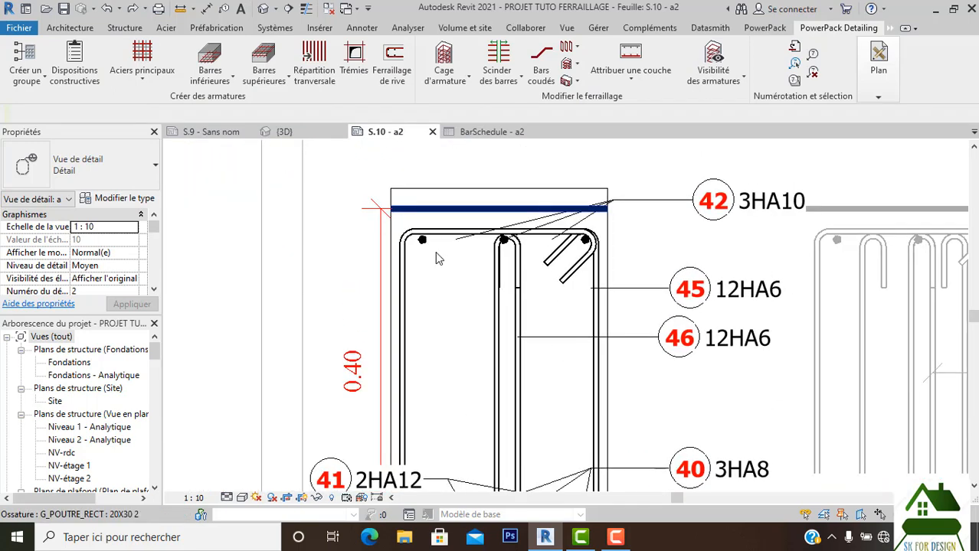
click(428, 249)
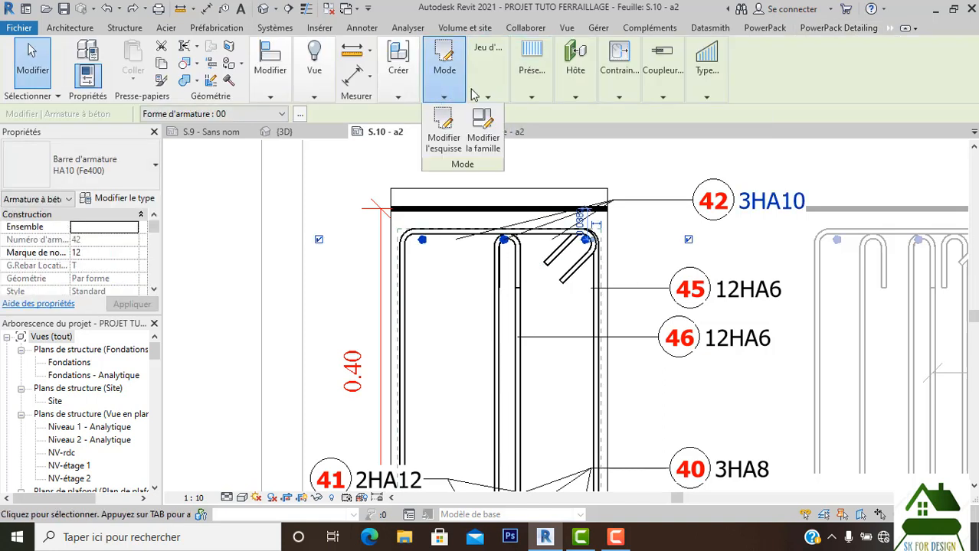
mouse_move(484, 92)
click(407, 161)
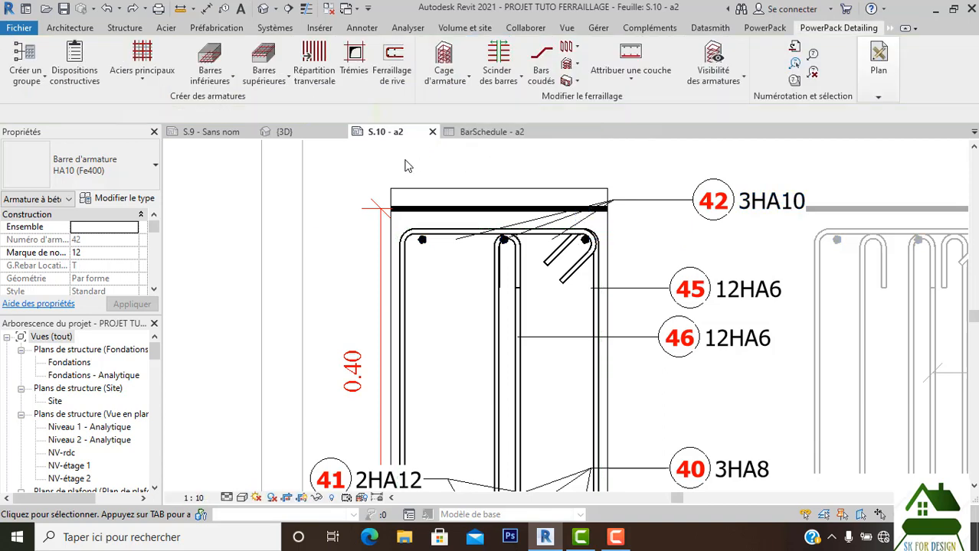
Step: Set the spacing of the three HA8 bars along the bottom of the stirrup in Coupe A-A to 70 mm
scroll(407, 162, down, 3)
scroll(462, 402, up, 4)
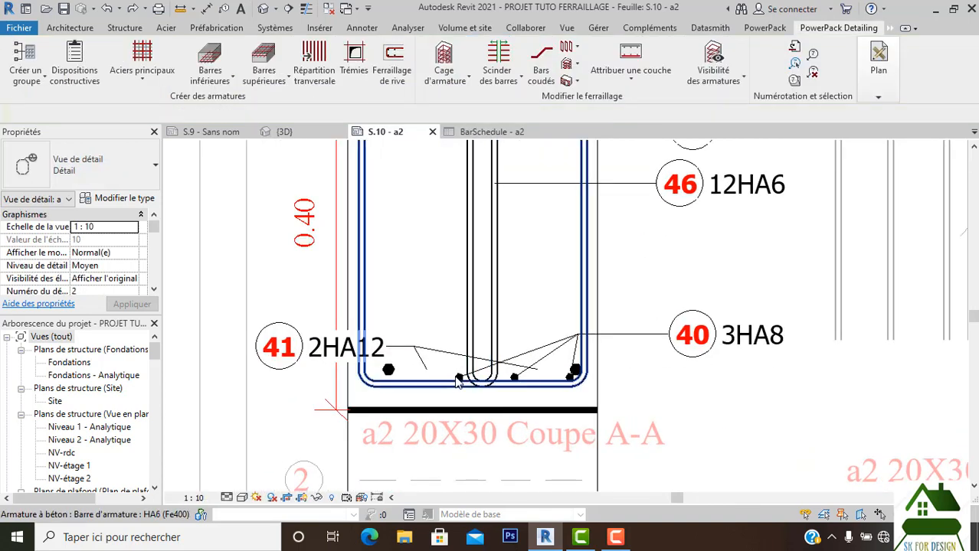
scroll(462, 377, up, 2)
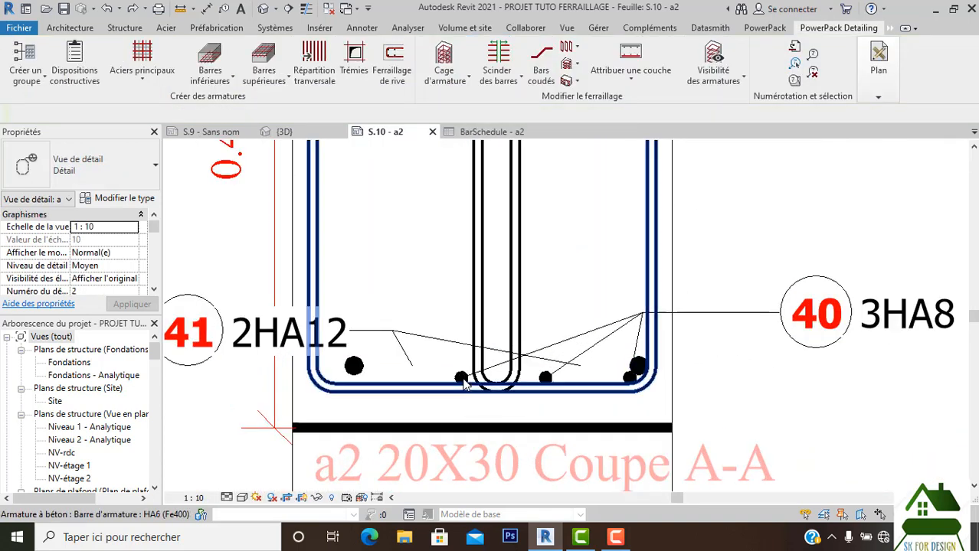
scroll(463, 385, up, 3)
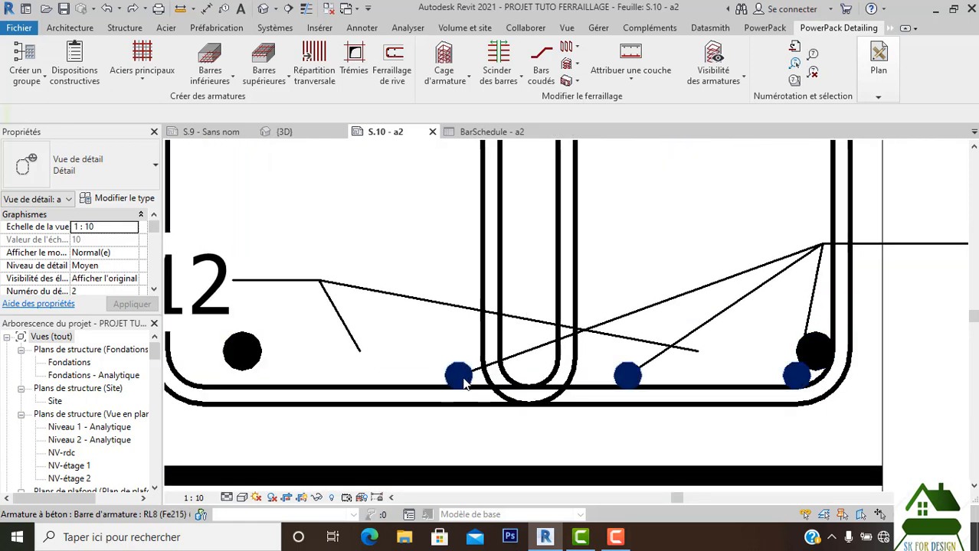
click(461, 379)
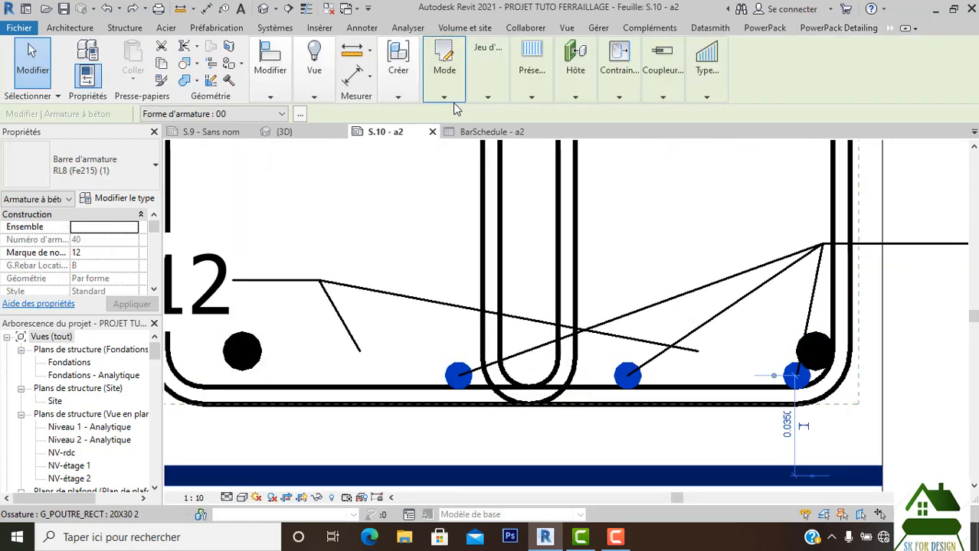
click(444, 98)
click(487, 97)
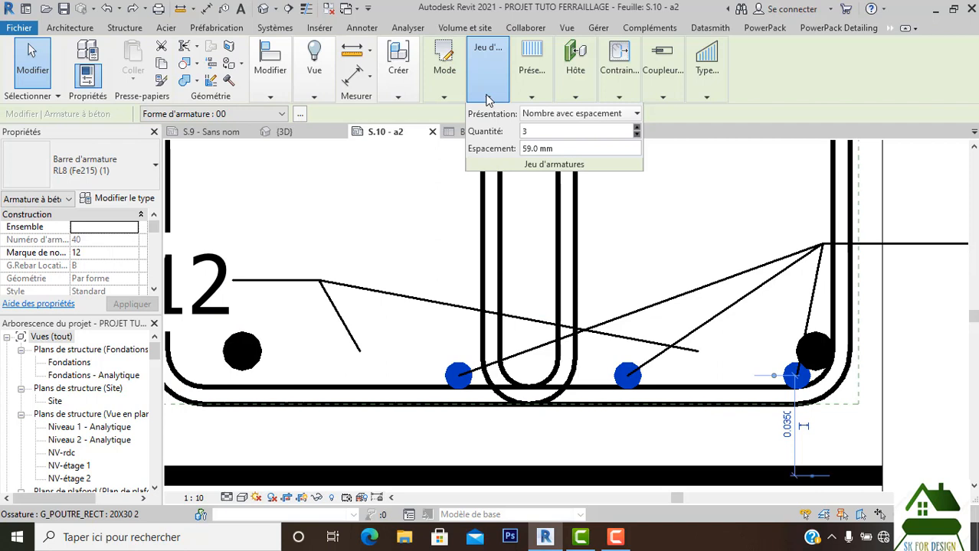
double_click(539, 150)
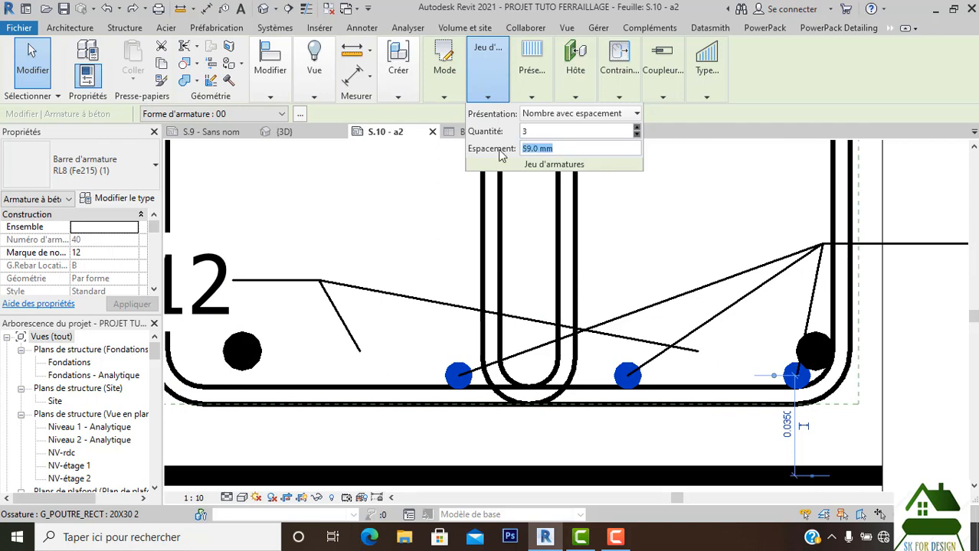
text(70)
key(Return)
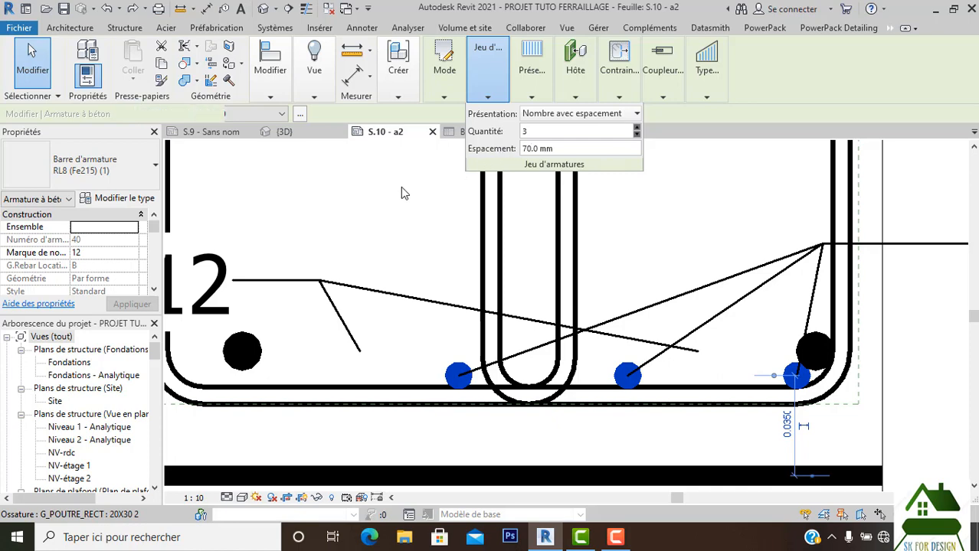
click(399, 199)
scroll(449, 265, down, 2)
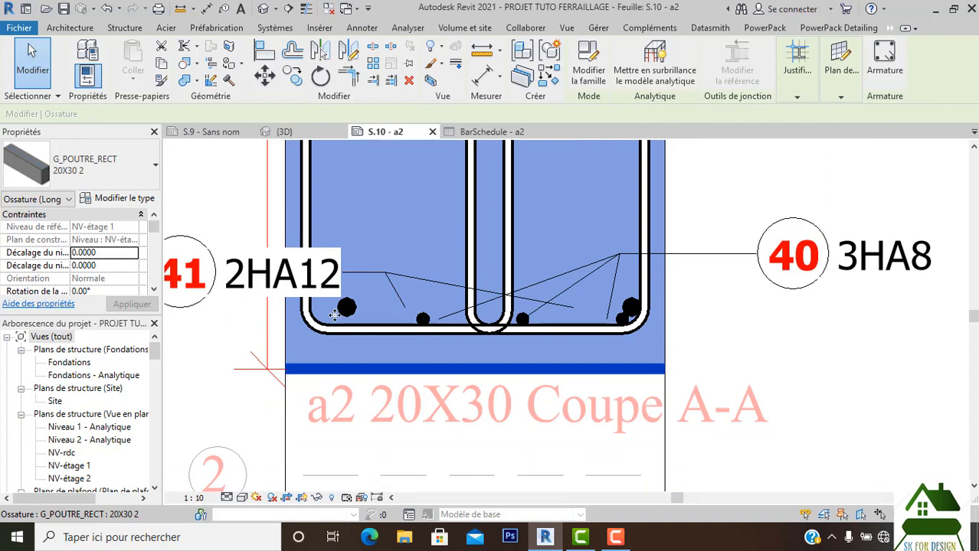
click(695, 346)
Step: Examine the adapted reinforcement and beam in Coupe A-A, alongside the neighbouring sections on the sheet
scroll(695, 346, down, 1)
scroll(697, 353, down, 3)
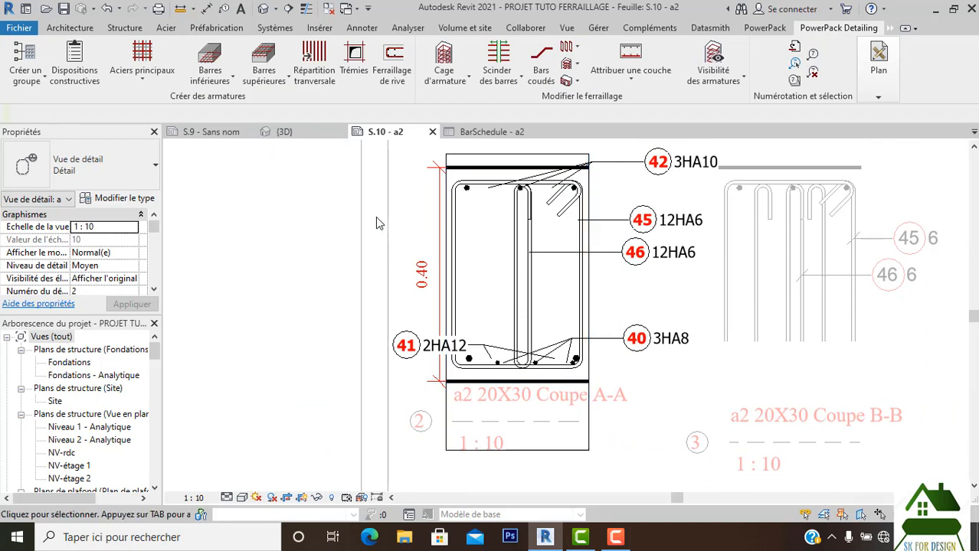
scroll(485, 278, down, 2)
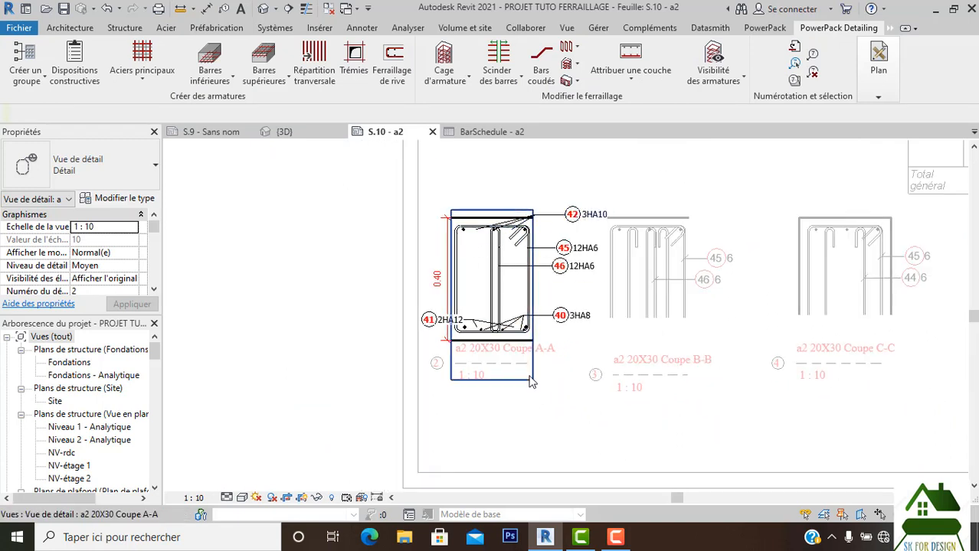
scroll(504, 359, up, 1)
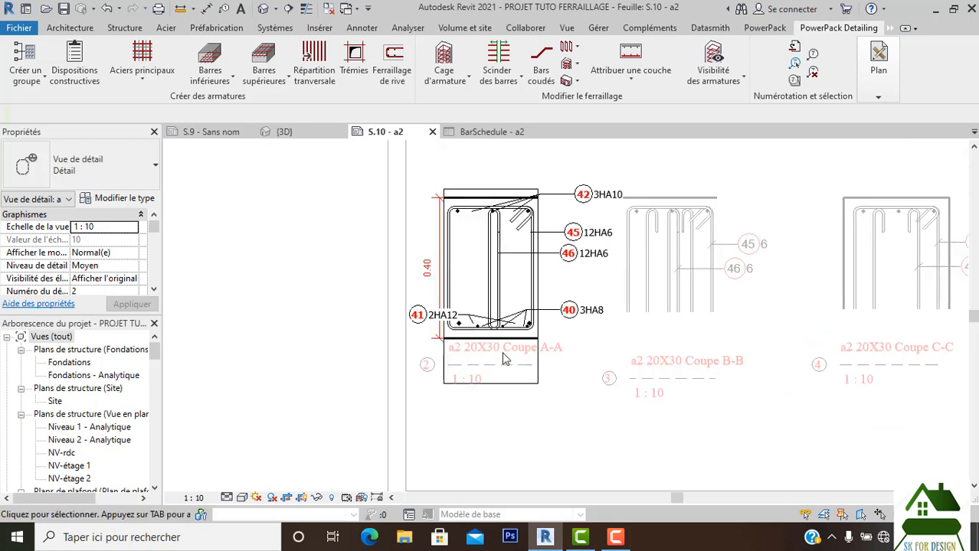
scroll(504, 359, up, 3)
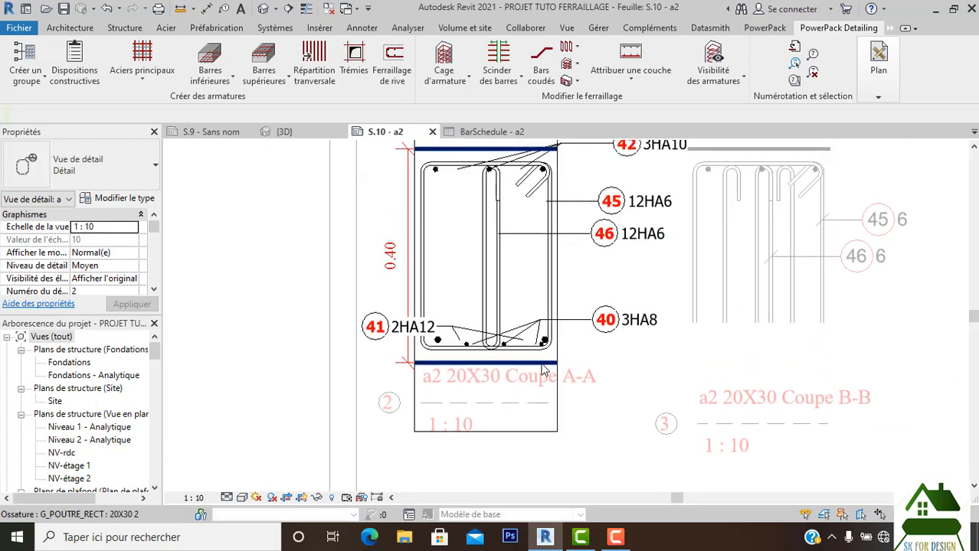
click(543, 370)
scroll(544, 371, down, 2)
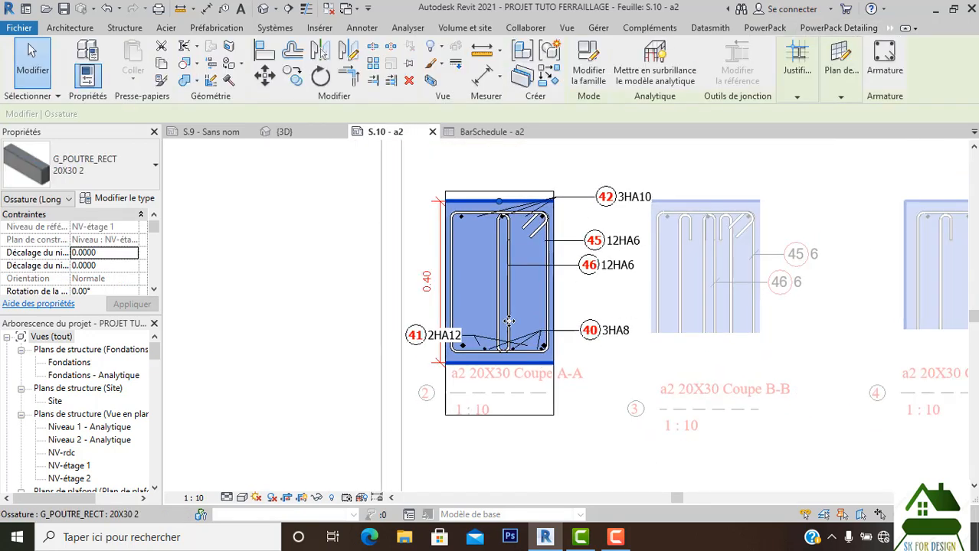
click(839, 29)
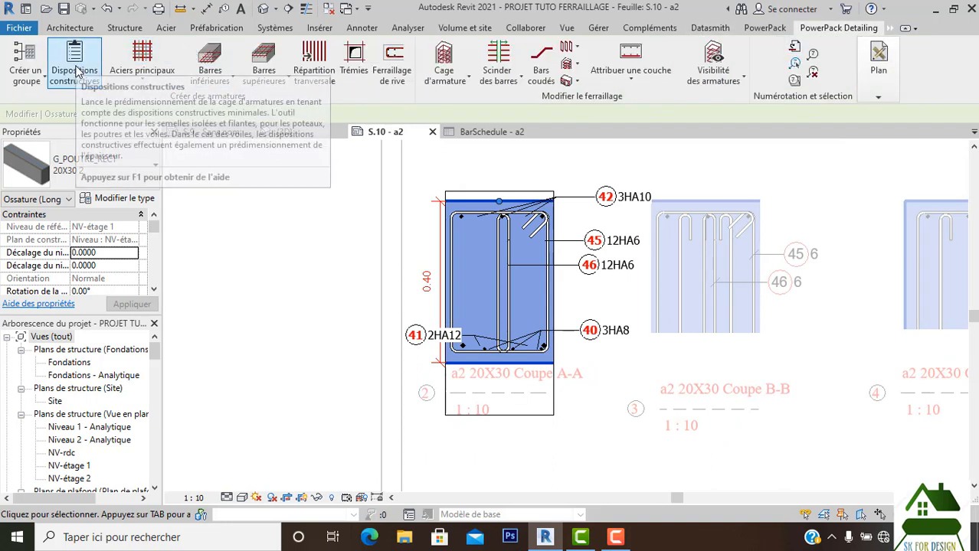
click(254, 263)
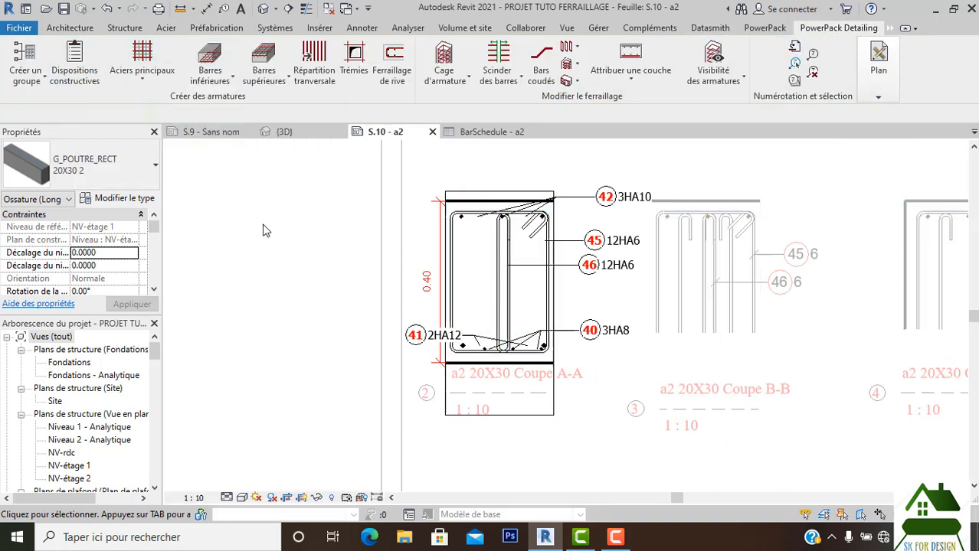
Step: Switch to sheet S.9 and deactivate the active Coupe long poutre a01 view to review the transverse sections
click(218, 134)
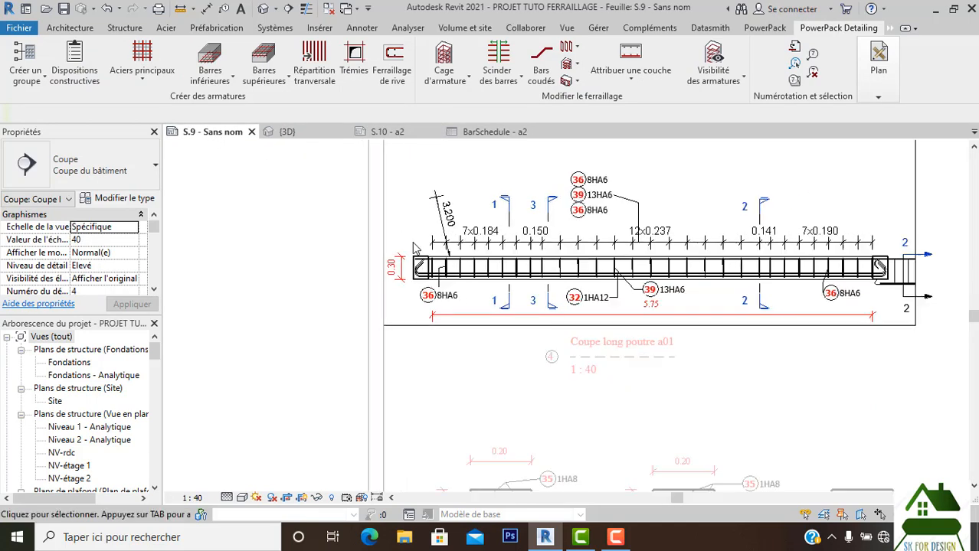
middle_drag(484, 390, 476, 365)
scroll(466, 317, up, 1)
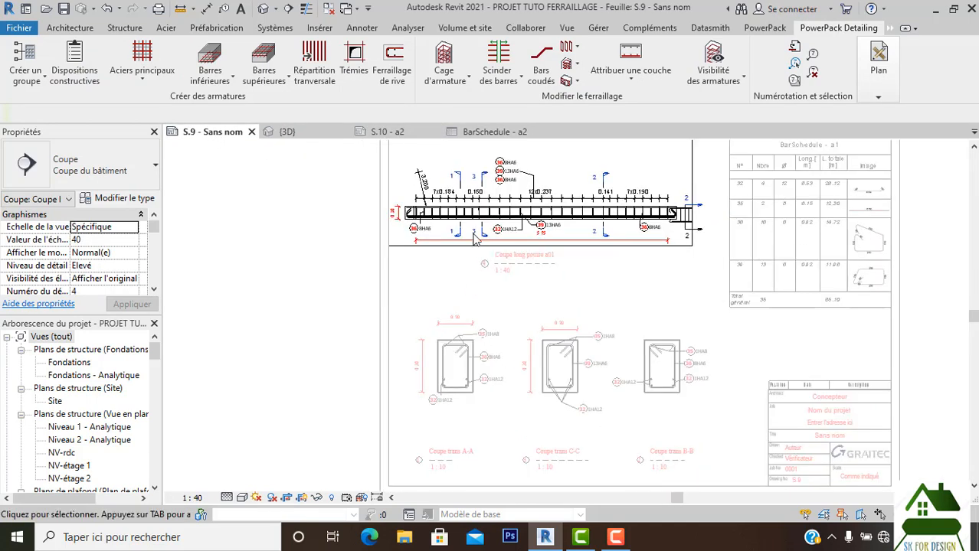
right_click(461, 164)
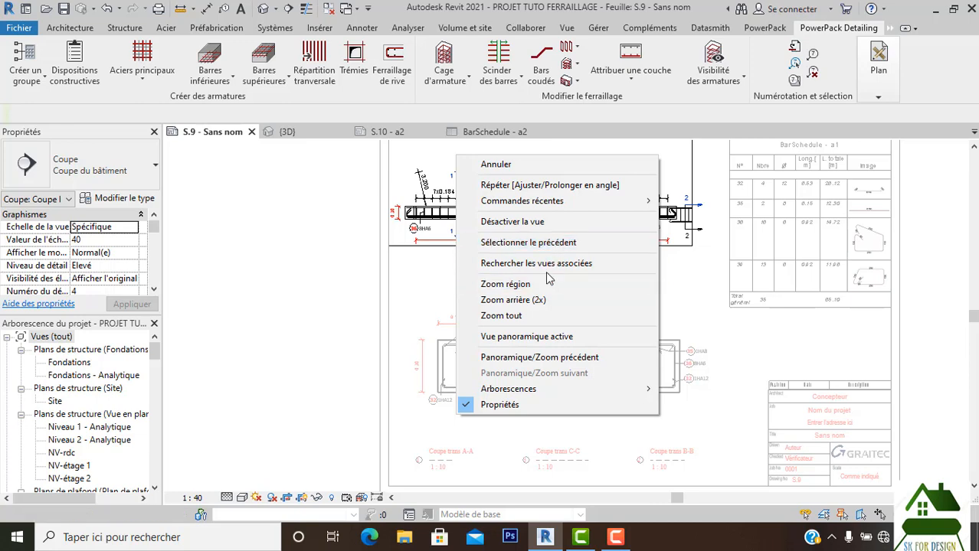
click(563, 221)
scroll(474, 407, up, 3)
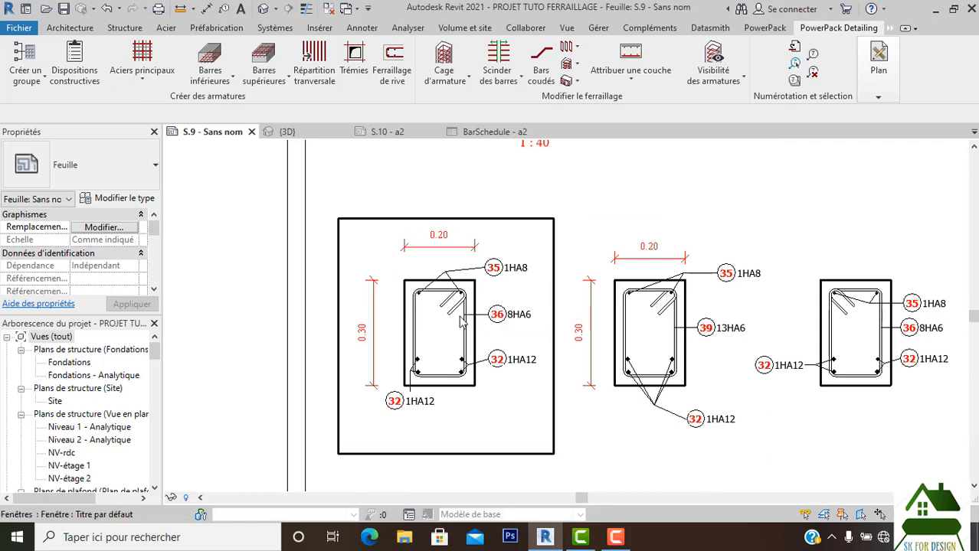
scroll(370, 265, down, 2)
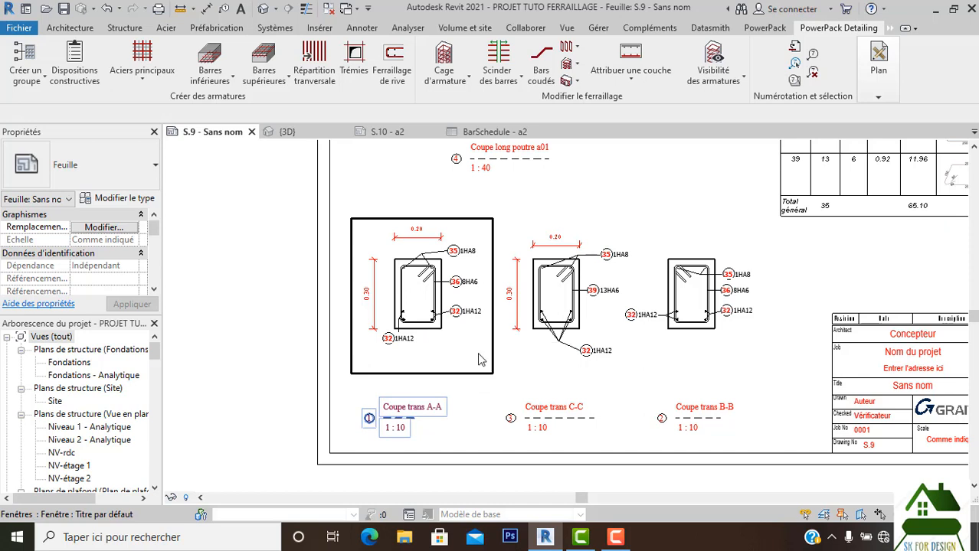
middle_drag(481, 360, 447, 382)
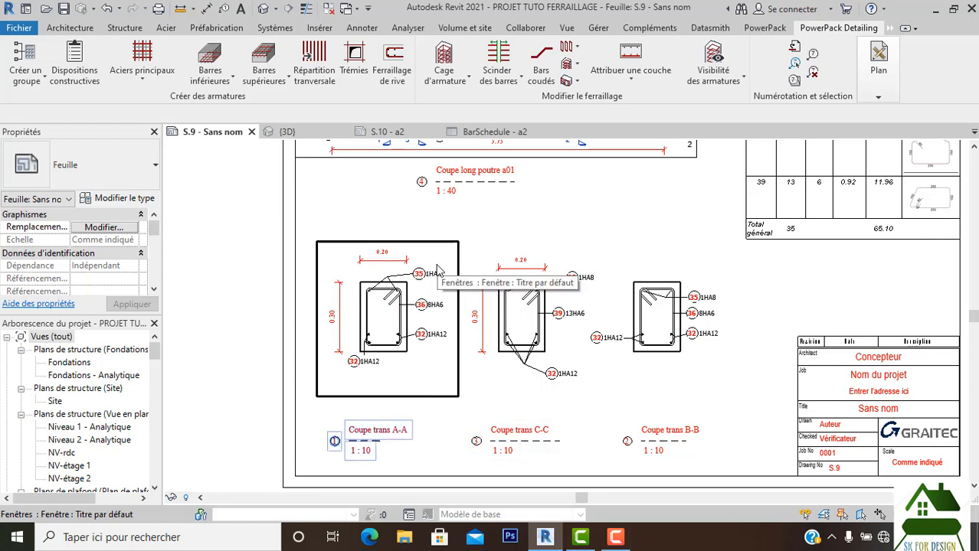
Step: Examine the longitudinal section of beam a01 and its transverse sections A-A, C-C and B-B on sheet S.9
scroll(437, 272, down, 3)
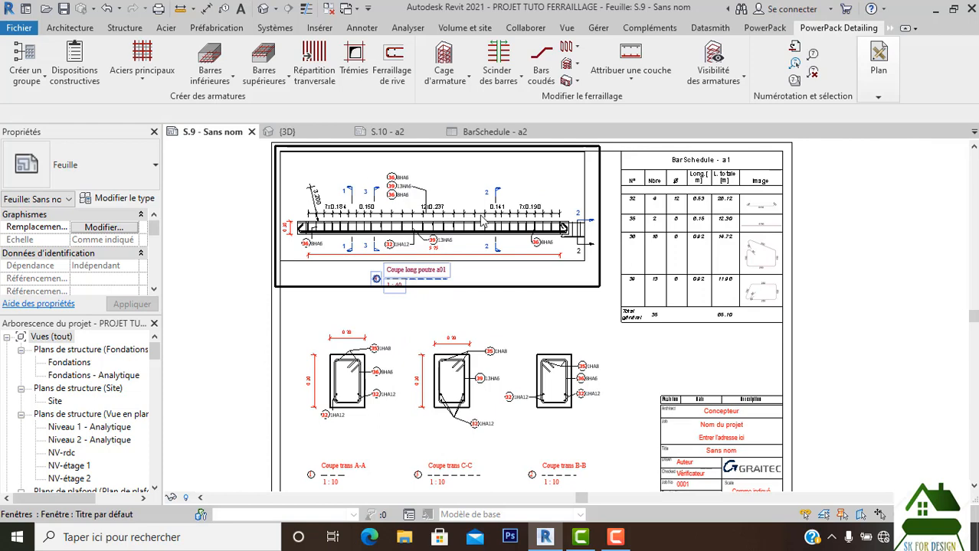
scroll(383, 243, up, 3)
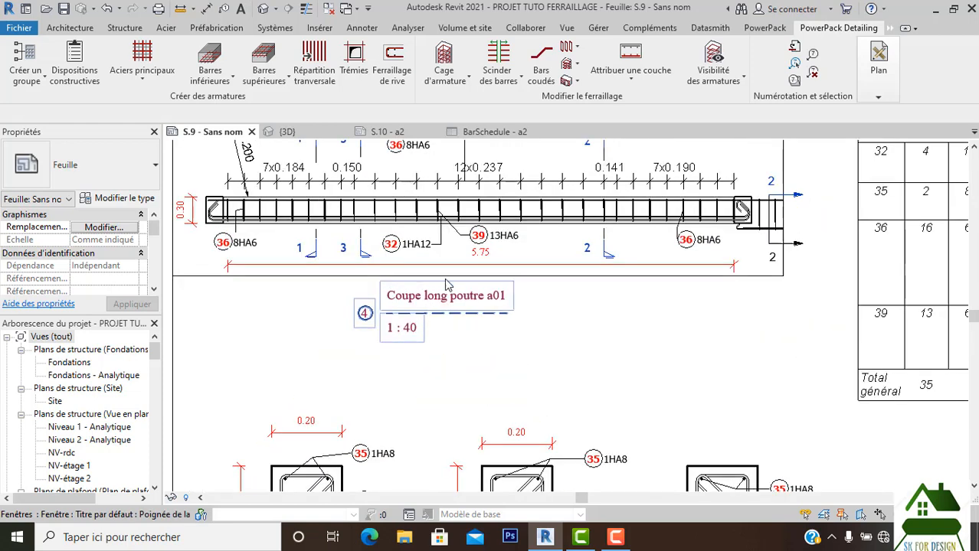
scroll(551, 257, down, 2)
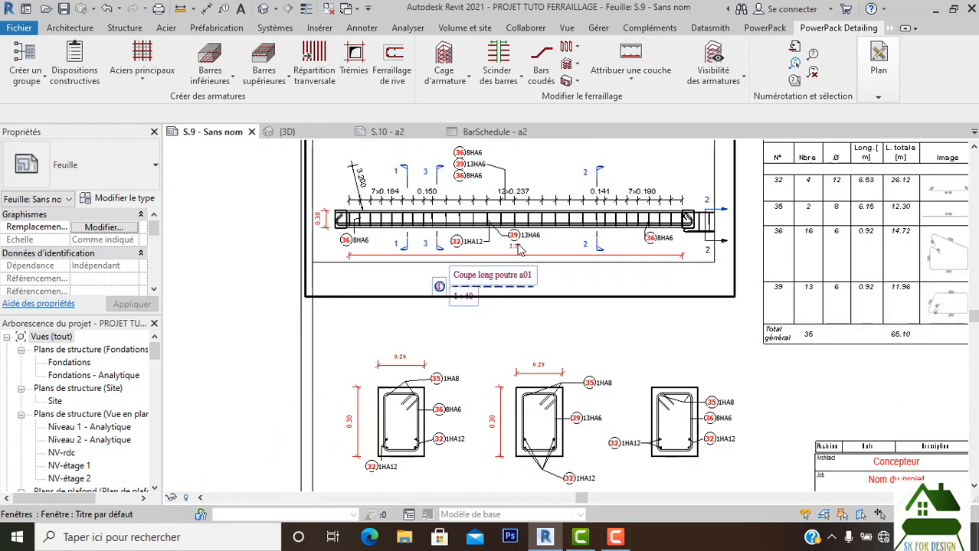
scroll(518, 261, up, 3)
scroll(517, 275, down, 2)
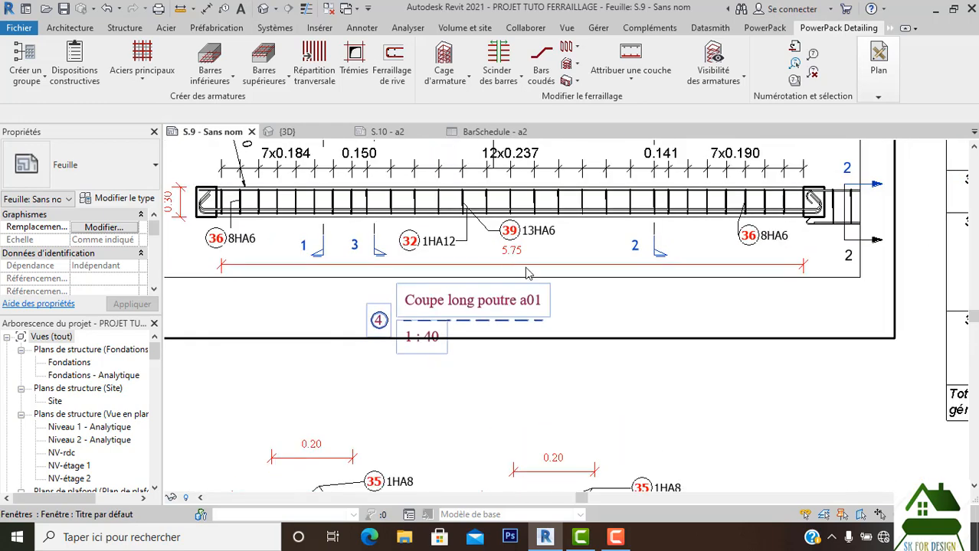
scroll(493, 207, down, 2)
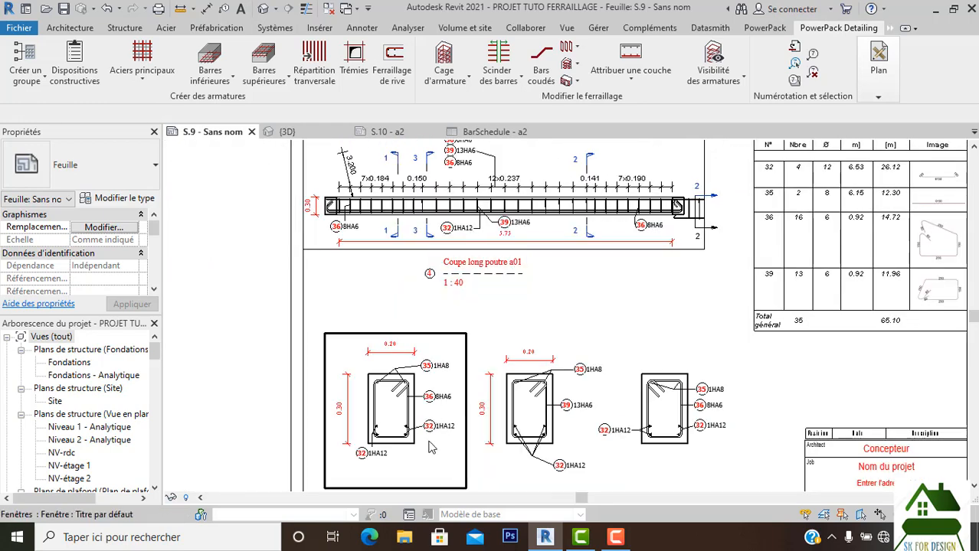
scroll(384, 465, up, 2)
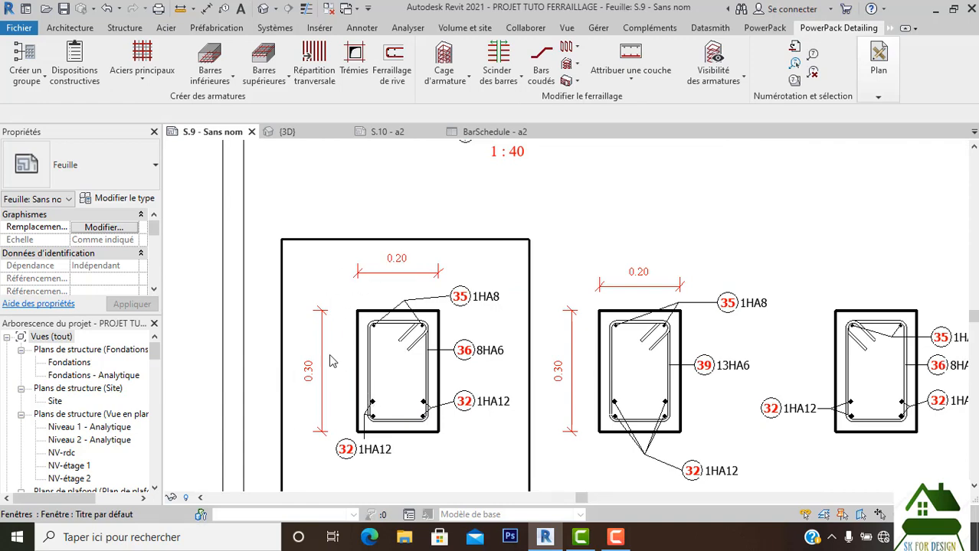
scroll(383, 389, down, 3)
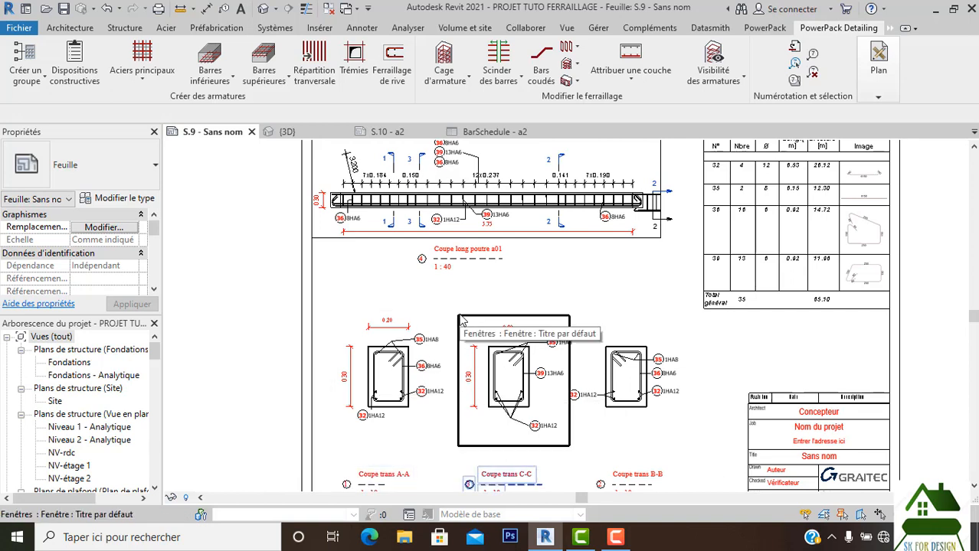
scroll(477, 394, down, 3)
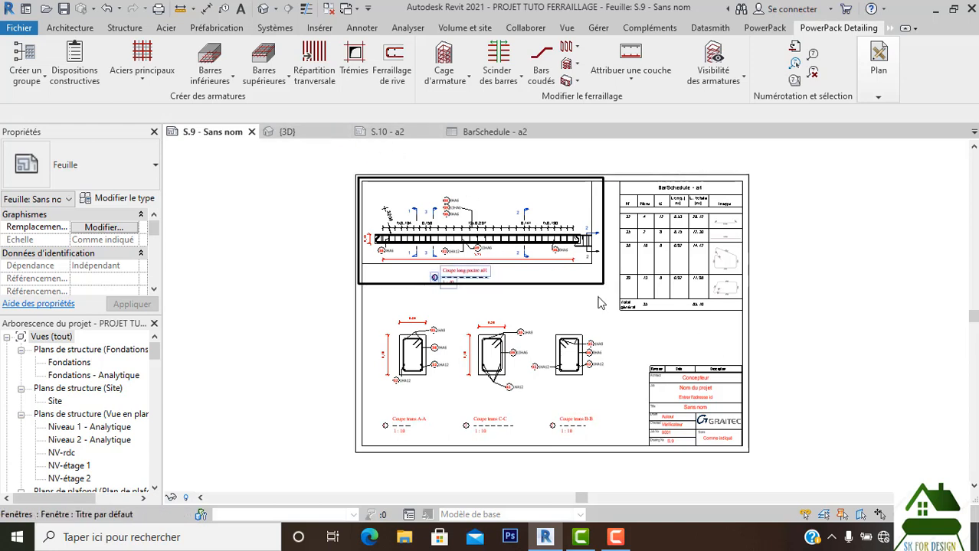
Step: Return to sheet S.10 and view the whole a2 layout with its elevation, sections and bar schedule
click(413, 131)
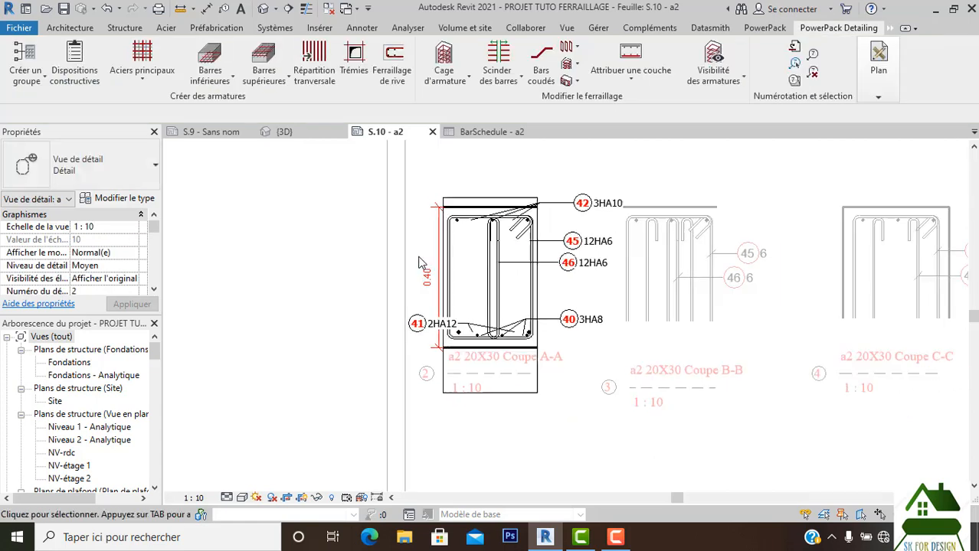
scroll(452, 360, down, 5)
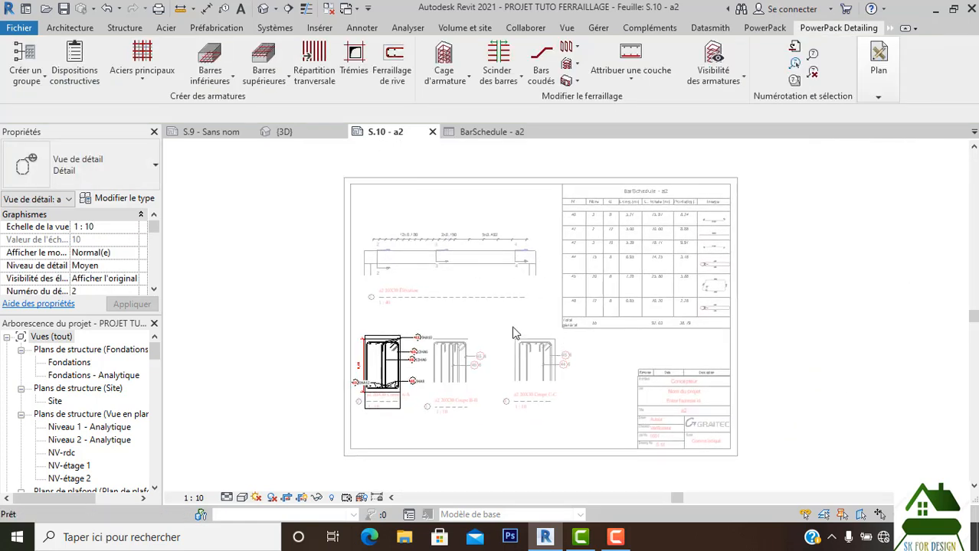